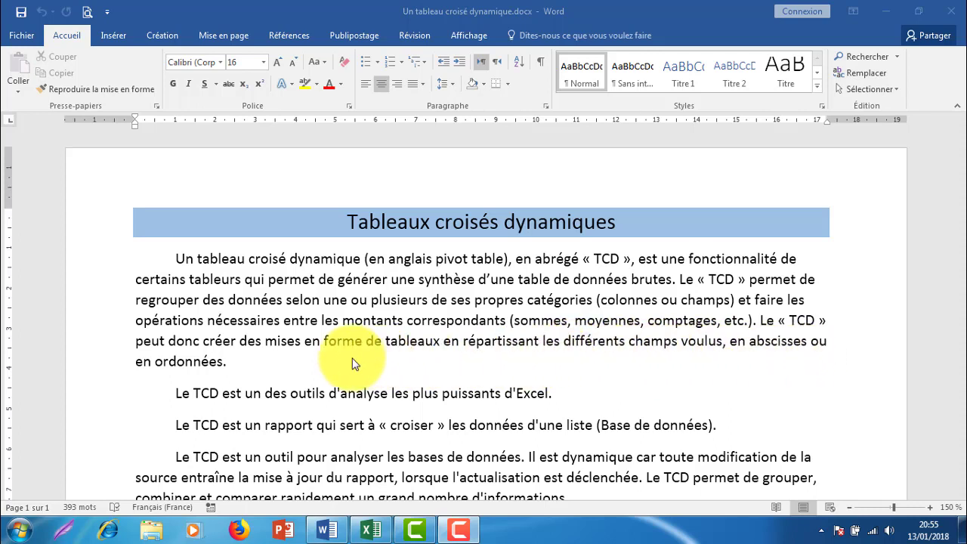
Step: Read through the Word task document, then switch to the tableaux croisés dynamiques.xlsx workbook
click(364, 395)
scroll(474, 348, down, 2)
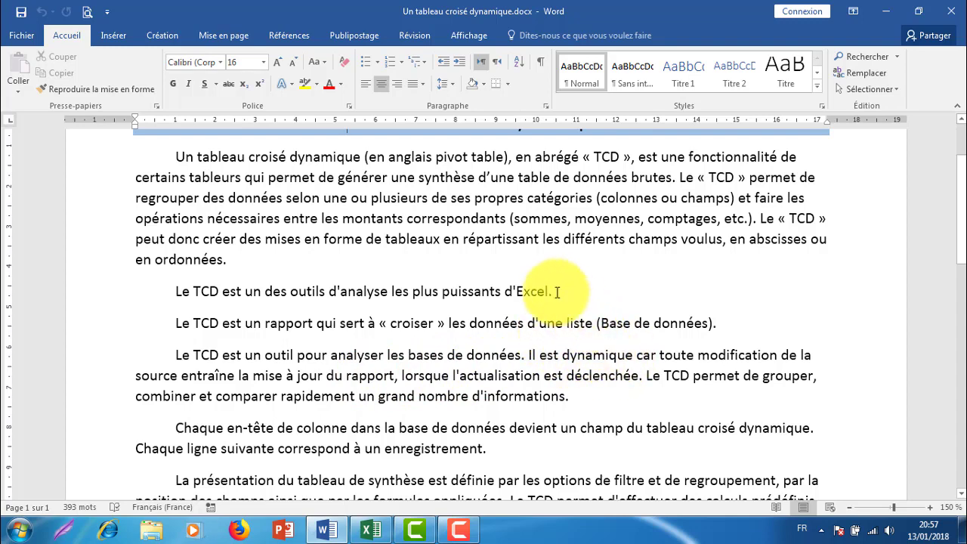
scroll(635, 302, up, 1)
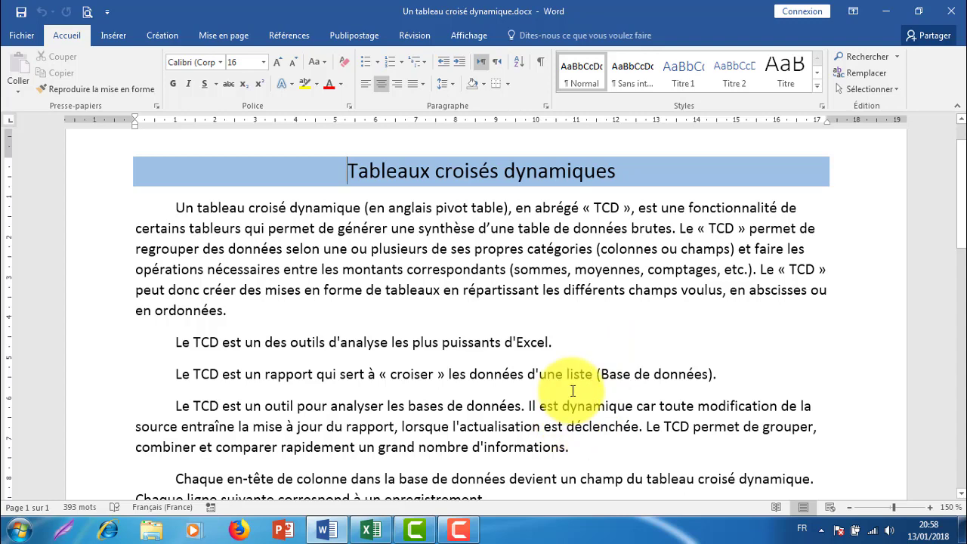
scroll(572, 390, down, 2)
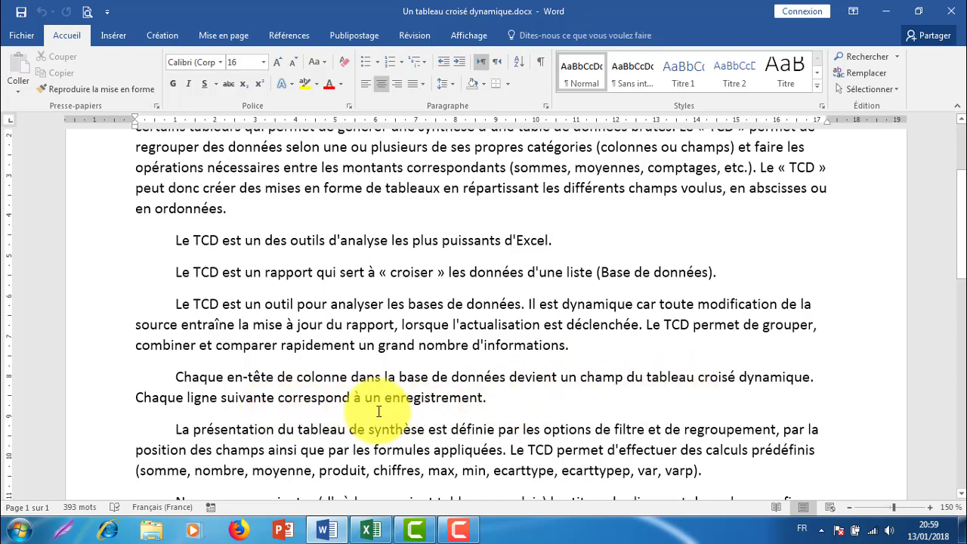
scroll(501, 378, down, 1)
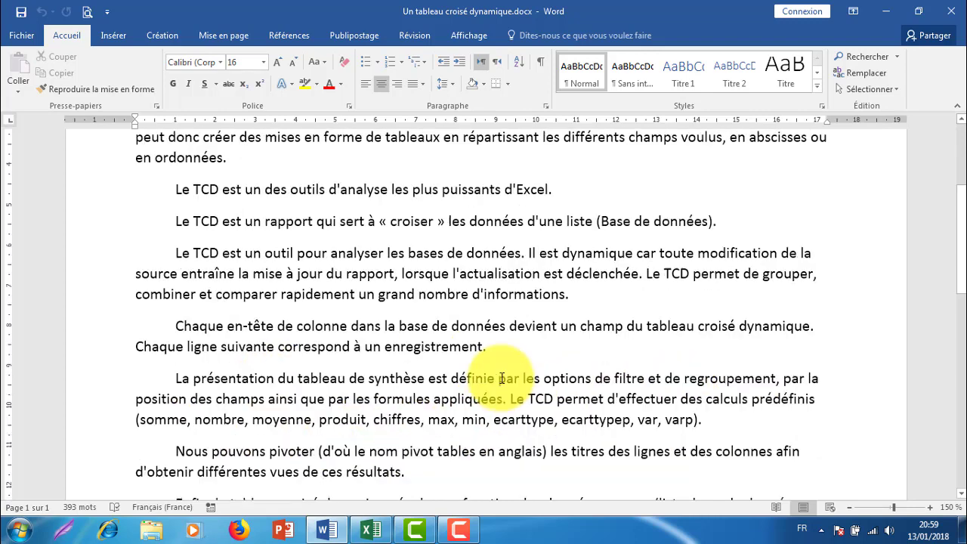
scroll(485, 428, down, 1)
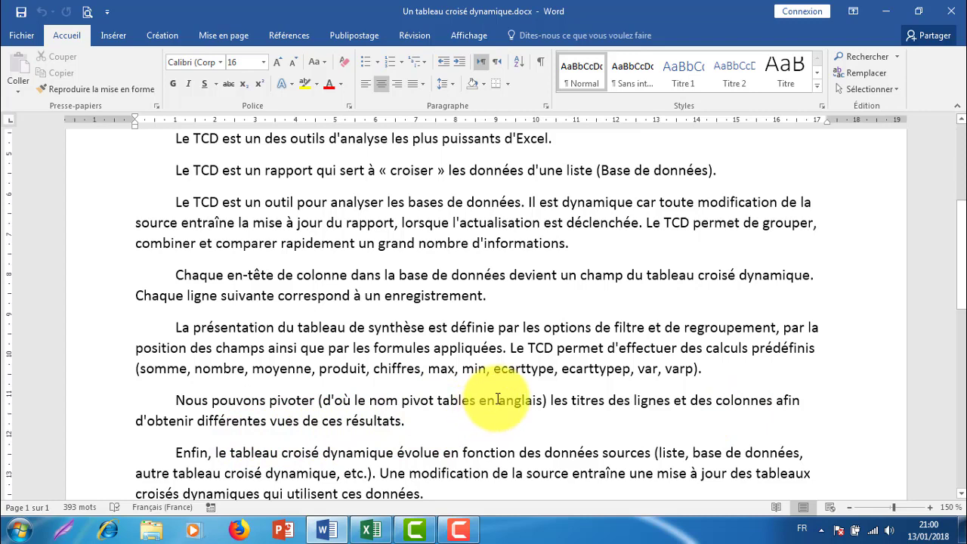
scroll(498, 399, down, 1)
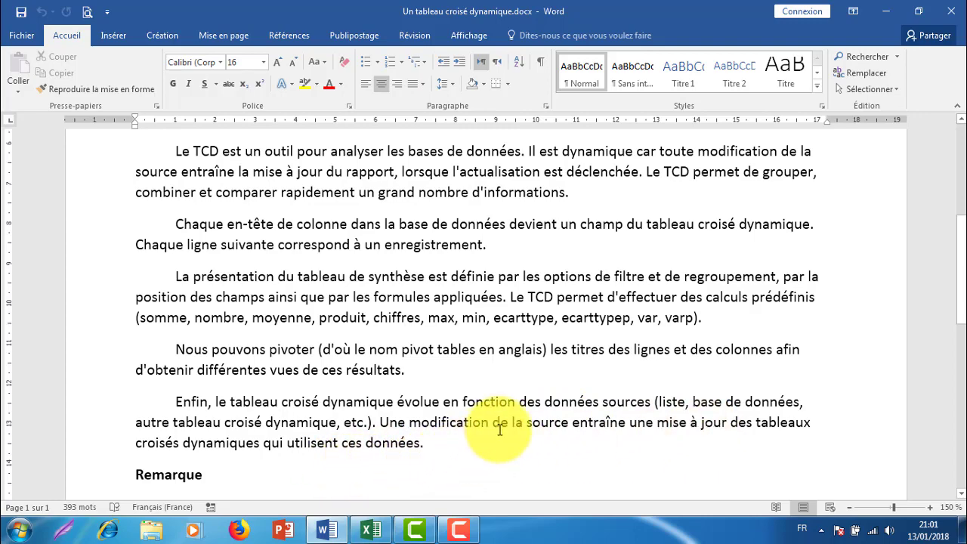
scroll(500, 429, down, 1)
scroll(500, 429, down, 2)
scroll(500, 429, down, 2)
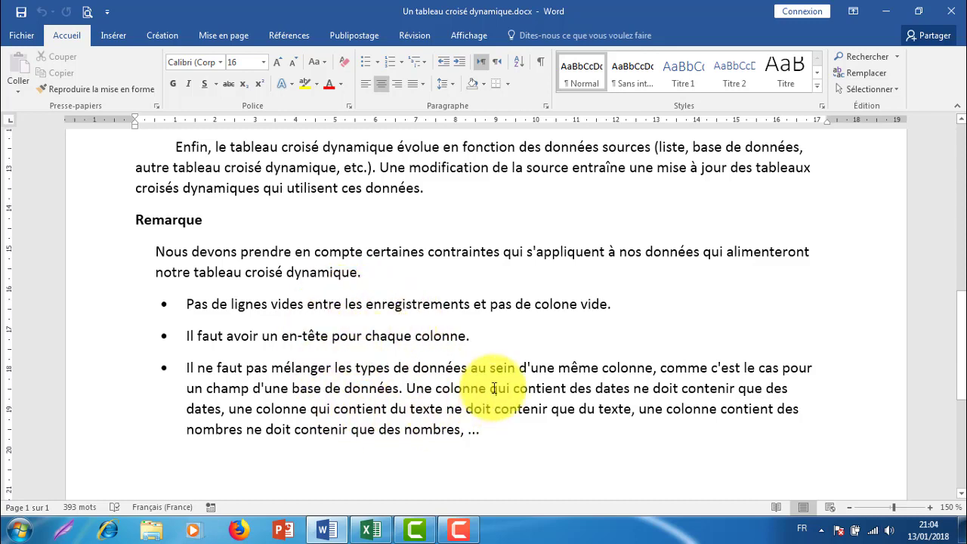
click(370, 527)
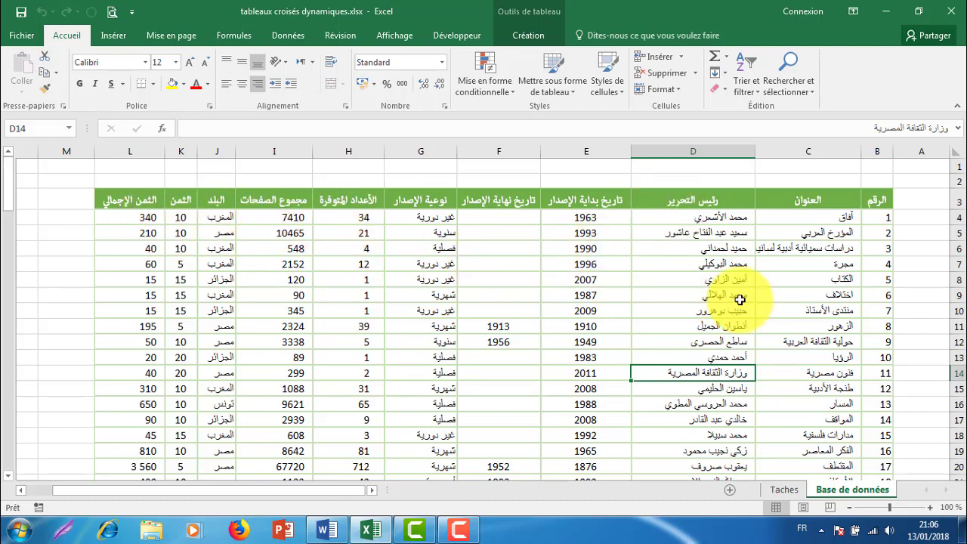
scroll(838, 253, down, 2)
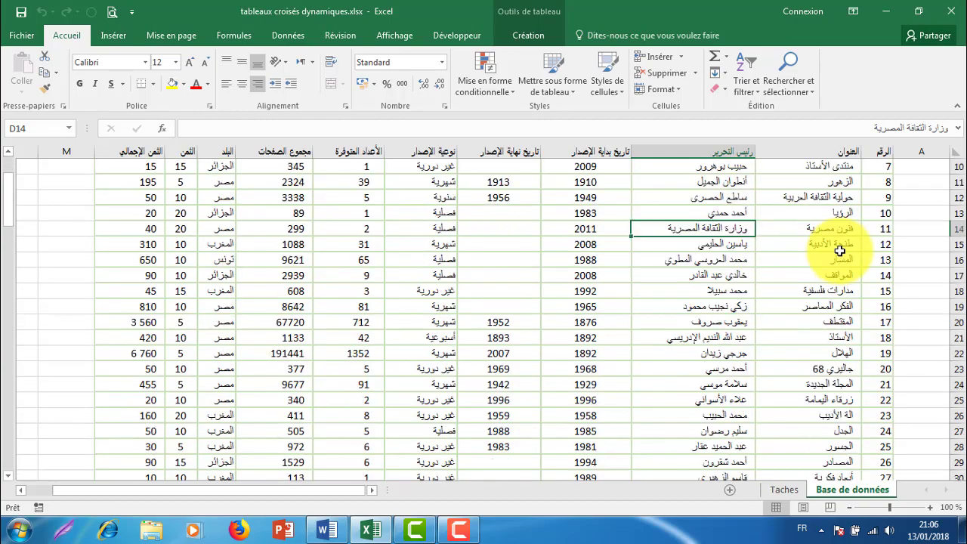
scroll(839, 250, down, 4)
scroll(839, 250, down, 4)
scroll(839, 251, down, 4)
scroll(839, 250, down, 4)
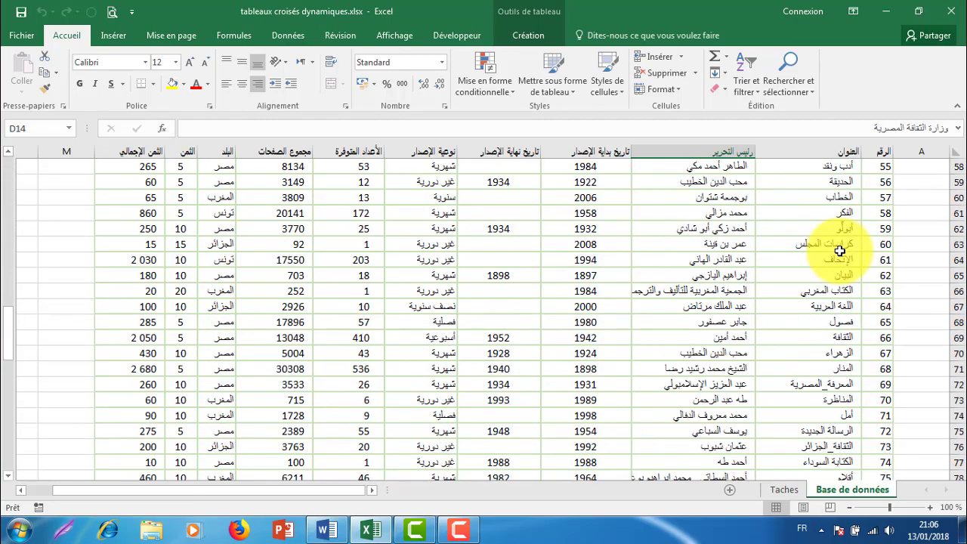
scroll(839, 251, down, 4)
scroll(839, 250, down, 6)
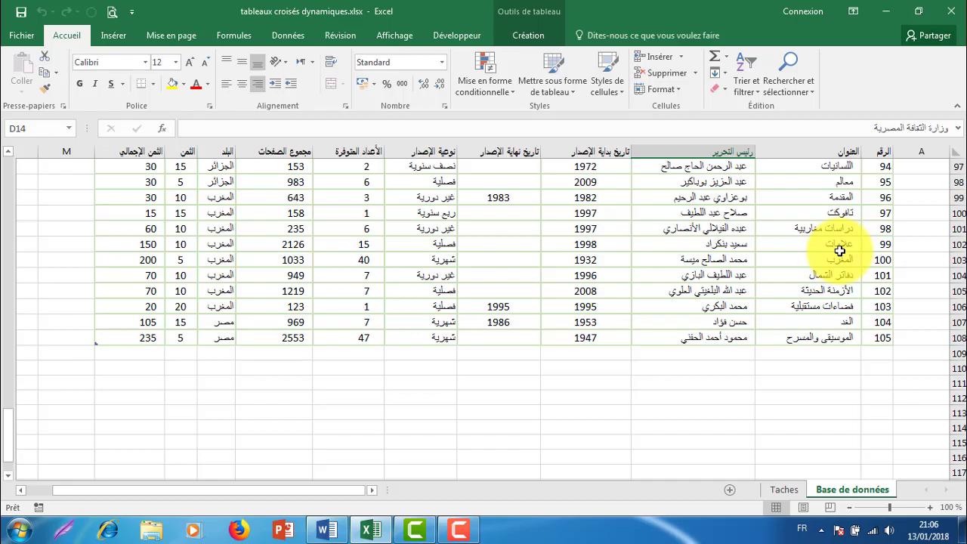
scroll(839, 251, up, 7)
scroll(840, 251, up, 3)
scroll(839, 250, up, 7)
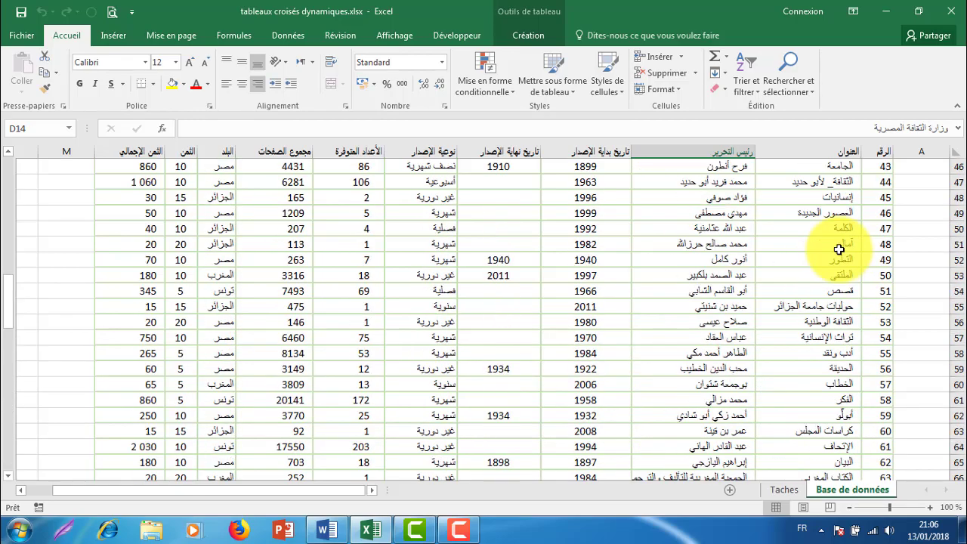
scroll(839, 251, up, 5)
scroll(839, 250, up, 4)
scroll(839, 250, up, 4)
scroll(839, 250, up, 2)
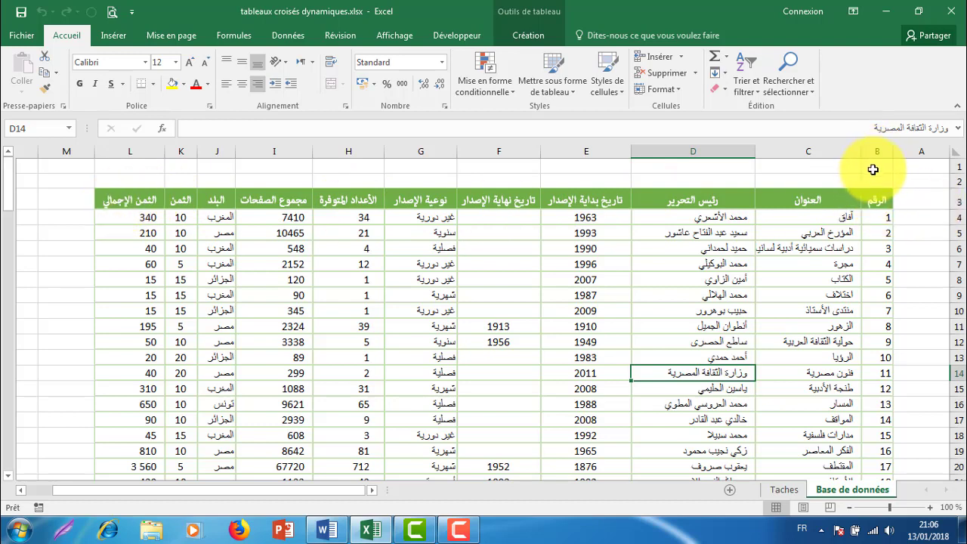
Step: Select the الرقم column's data from B3 and scroll through it to confirm 105 records
click(873, 193)
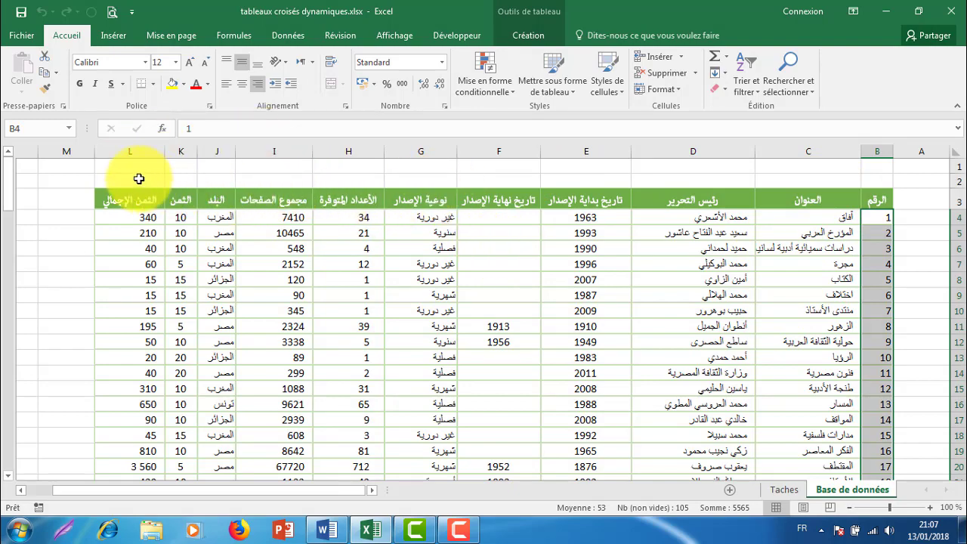
scroll(889, 237, down, 2)
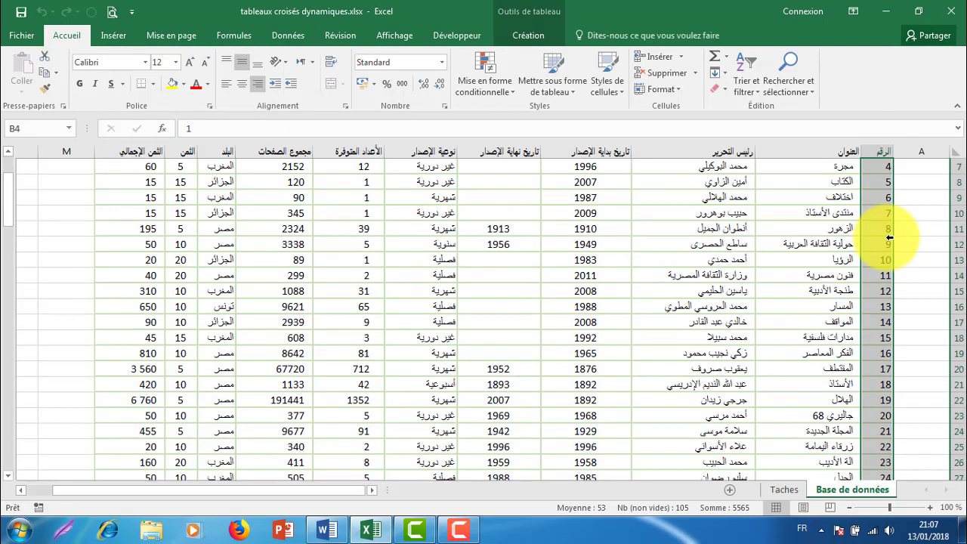
scroll(889, 237, down, 3)
scroll(890, 240, down, 3)
scroll(890, 241, down, 3)
scroll(891, 244, up, 4)
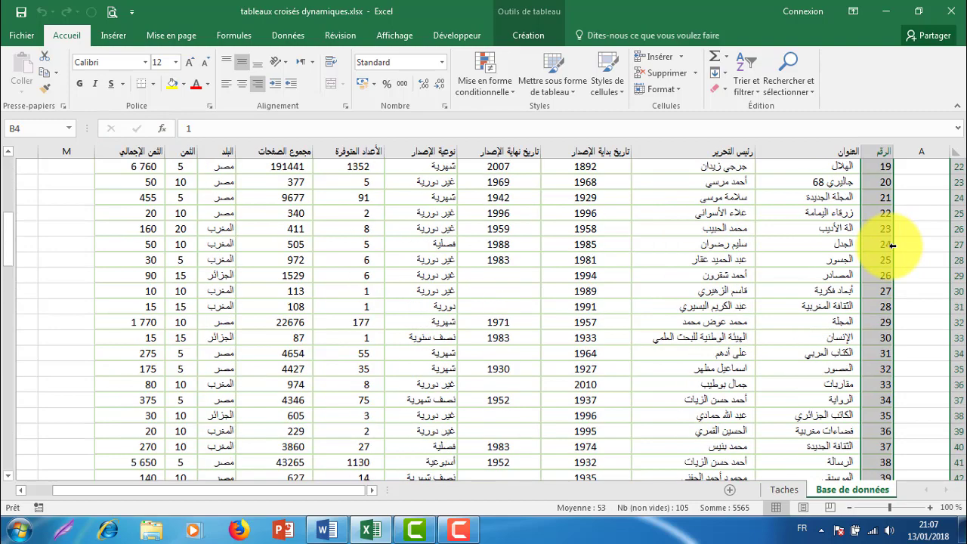
scroll(891, 244, up, 4)
scroll(889, 244, up, 3)
scroll(876, 244, up, 1)
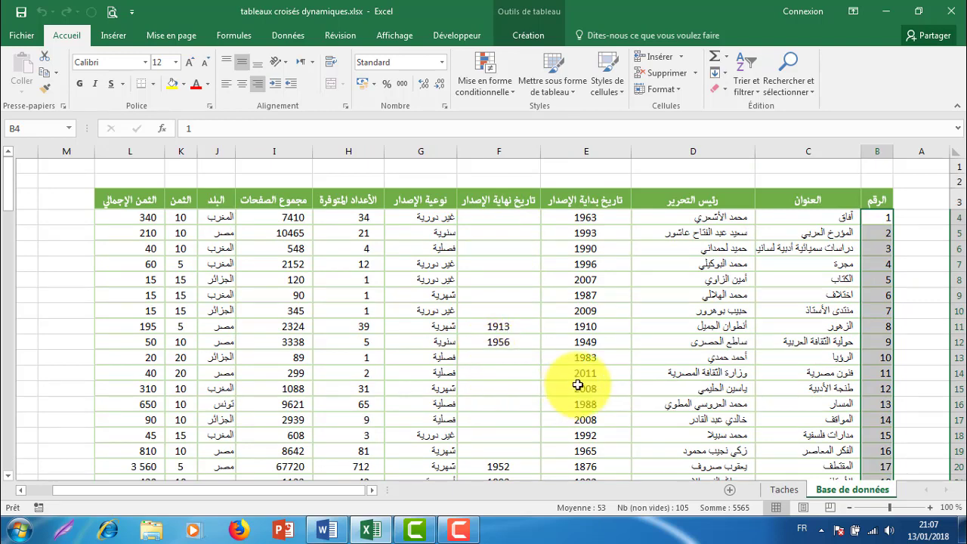
scroll(597, 326, down, 1)
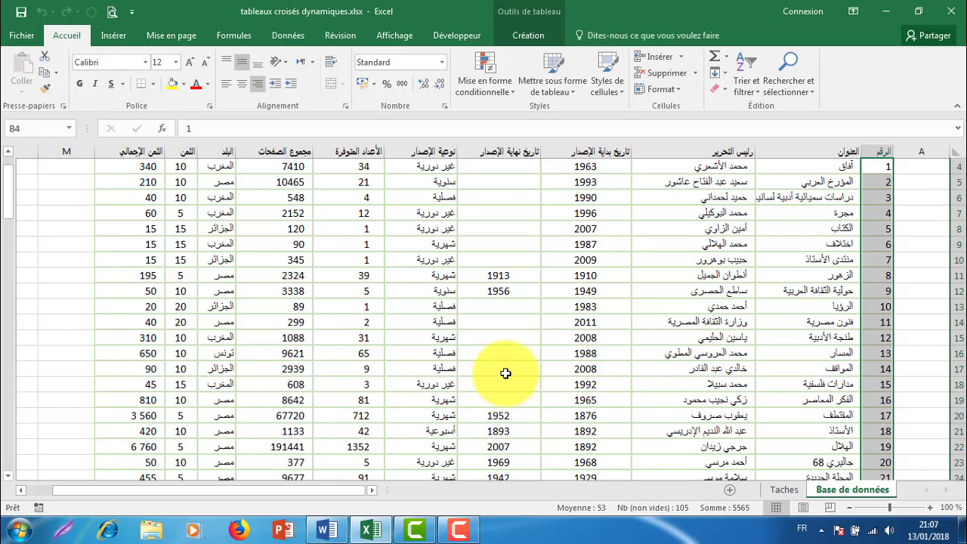
scroll(548, 287, up, 1)
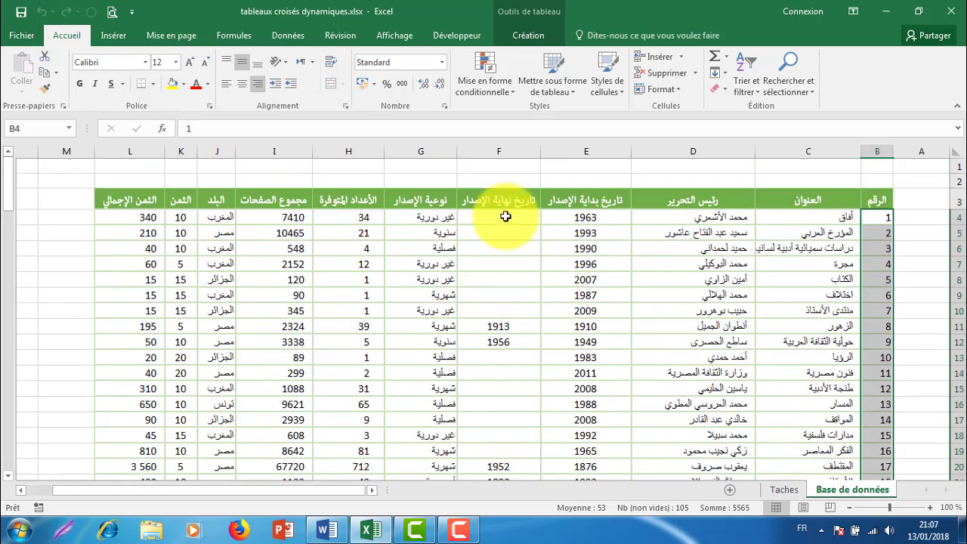
Step: Select the publication end-date column, then review the first record's fields along its row
click(501, 190)
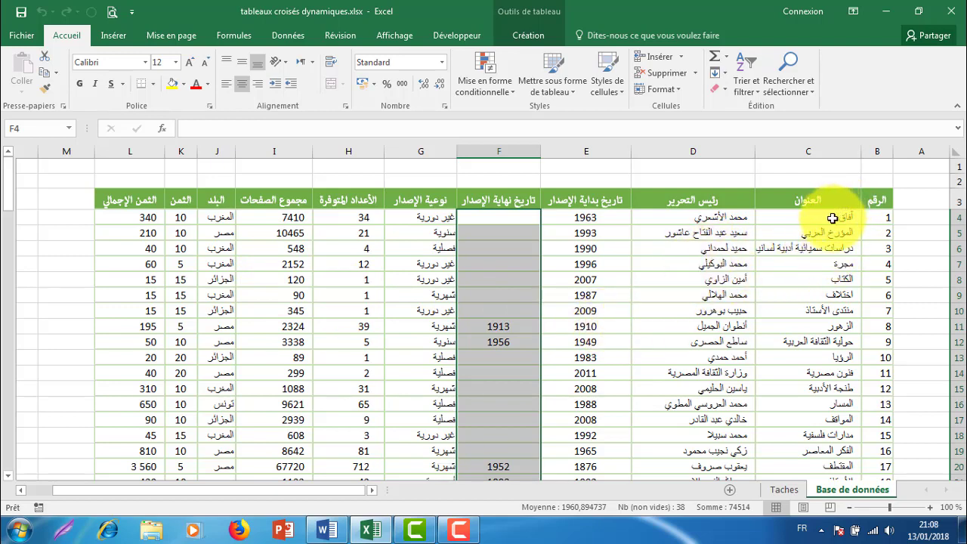
click(880, 215)
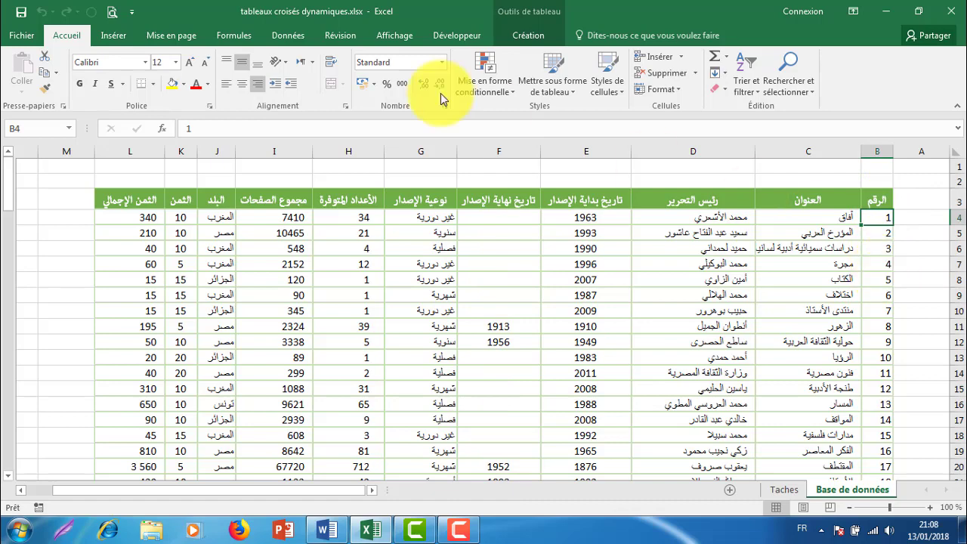
click(801, 217)
click(674, 221)
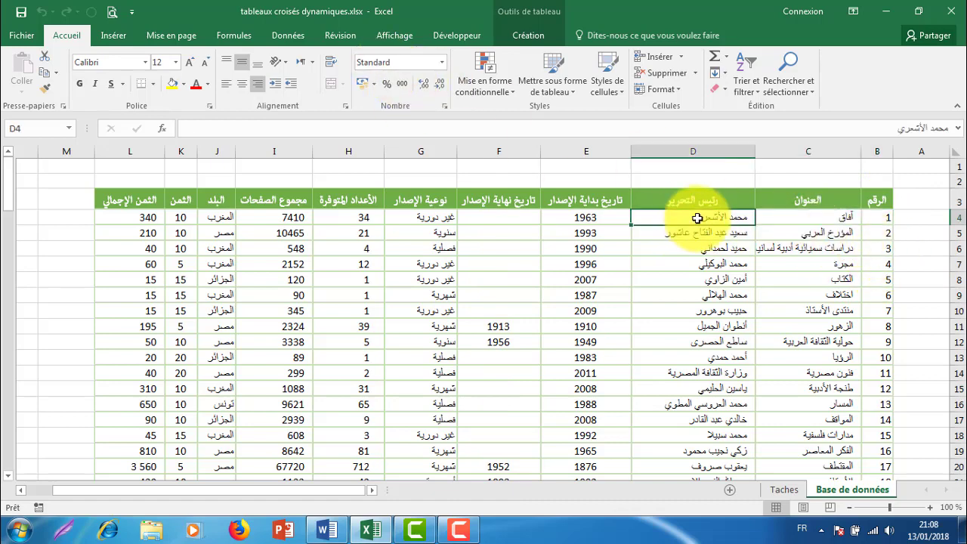
click(568, 216)
click(492, 218)
click(441, 220)
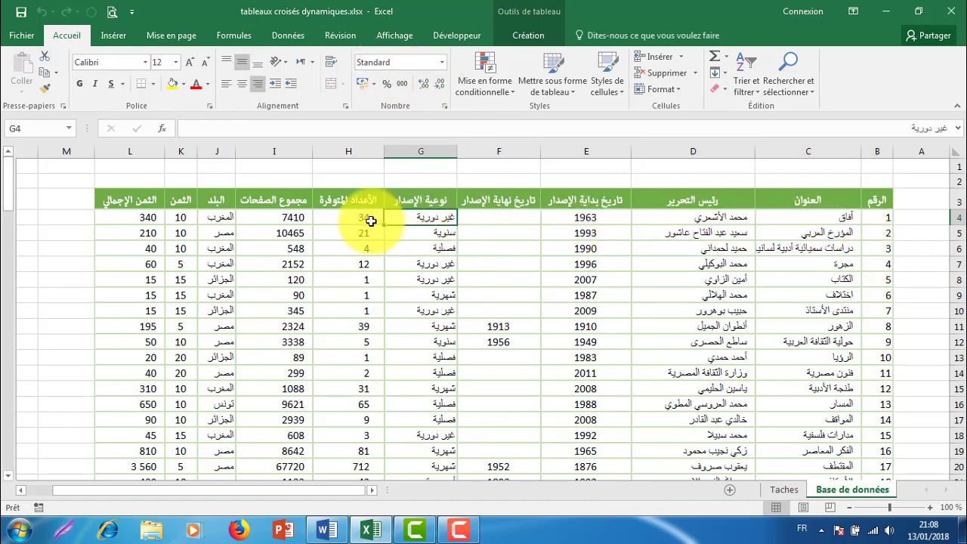
click(359, 218)
Step: Inspect the first title's page total and the total price formula, selecting column K's prices
click(283, 218)
click(213, 217)
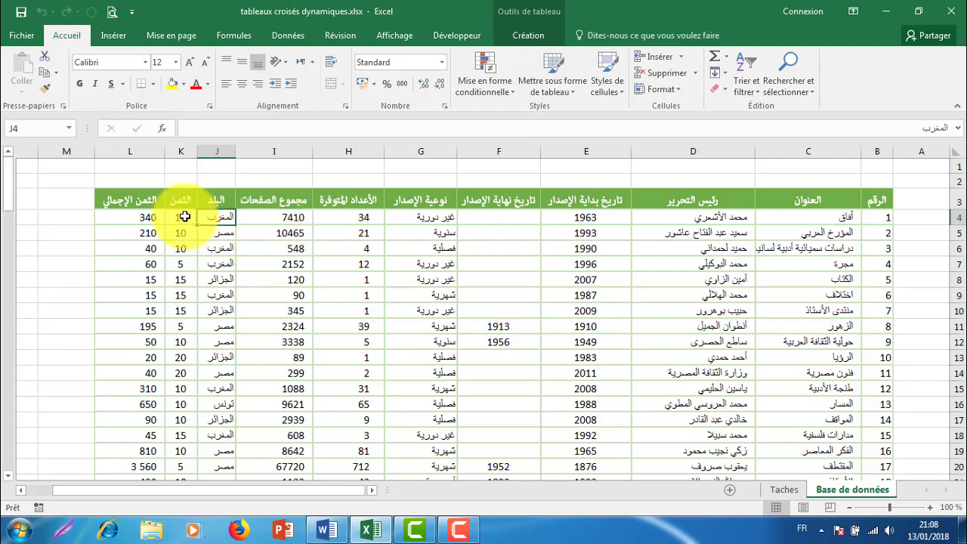
click(189, 216)
click(145, 217)
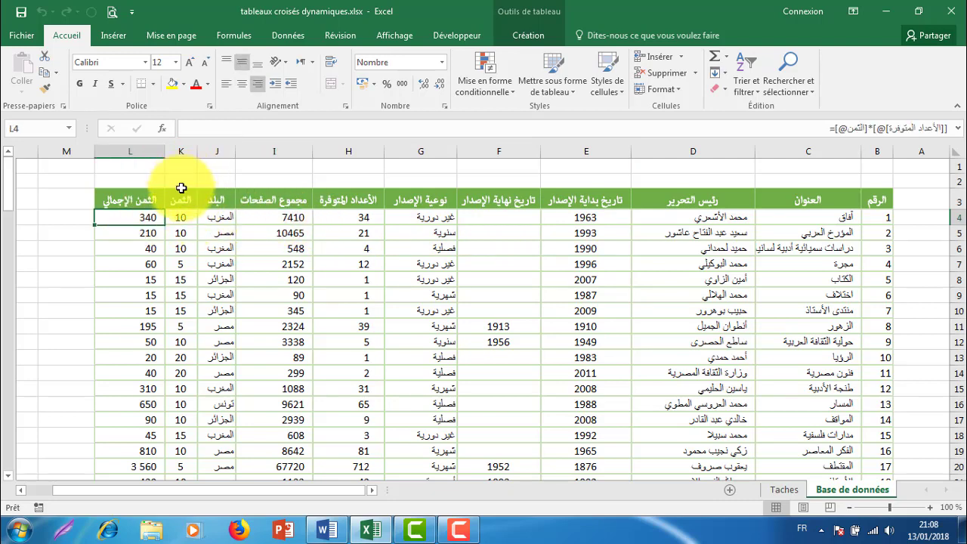
click(181, 188)
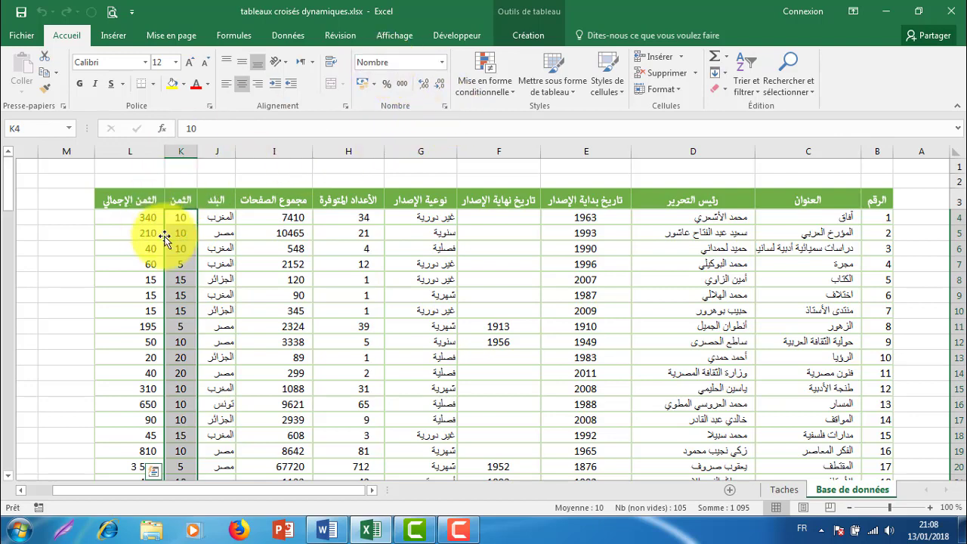
click(140, 219)
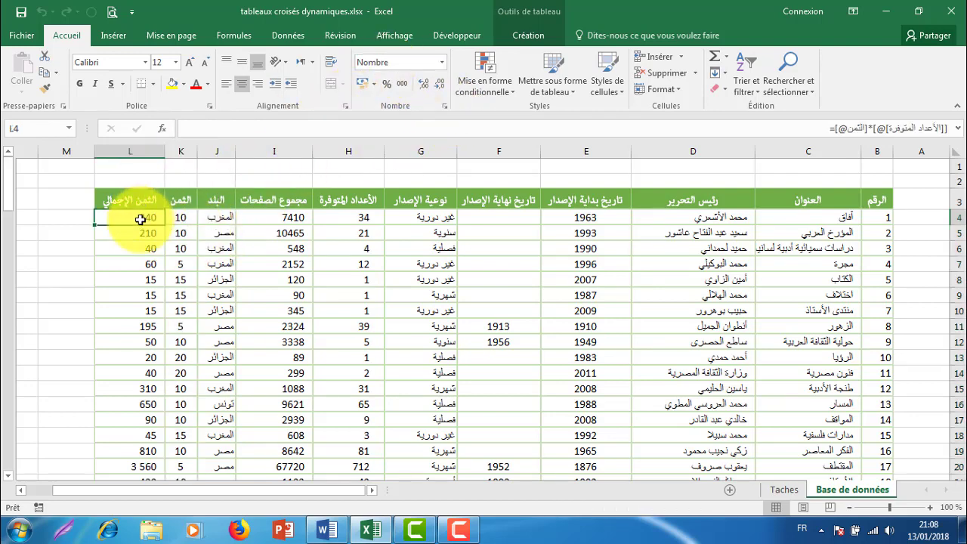
Step: Check start years in E4 and E6, type in G4, country in J5, then show table Création settings
click(583, 216)
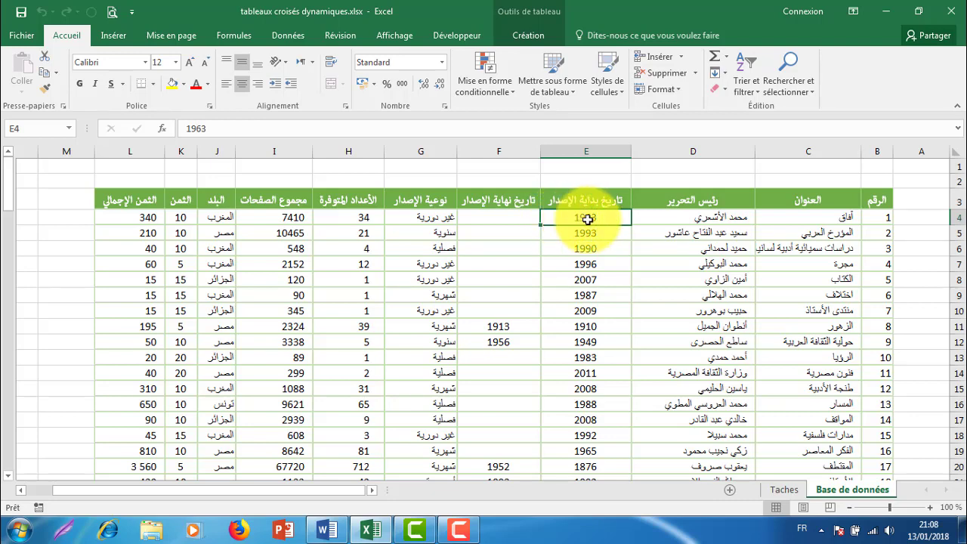
click(593, 253)
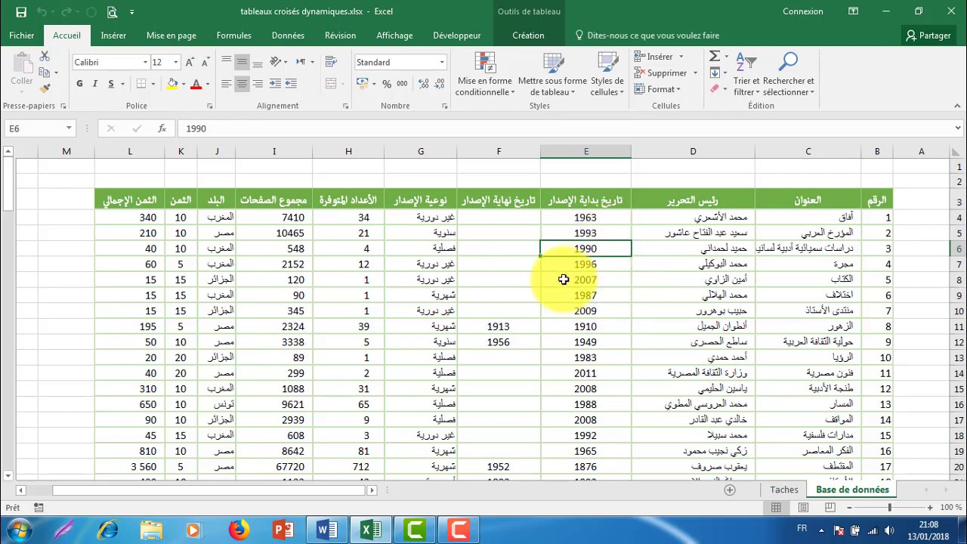
click(436, 217)
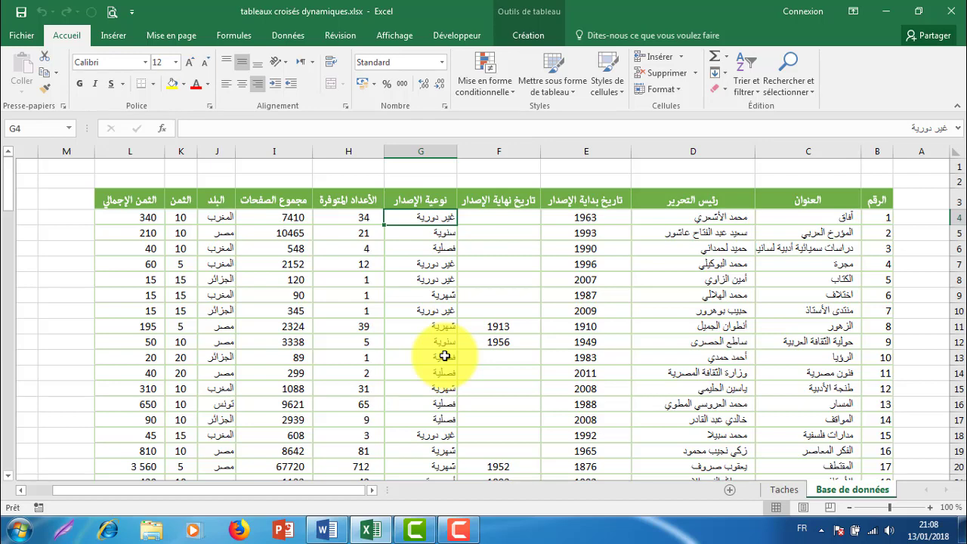
click(221, 234)
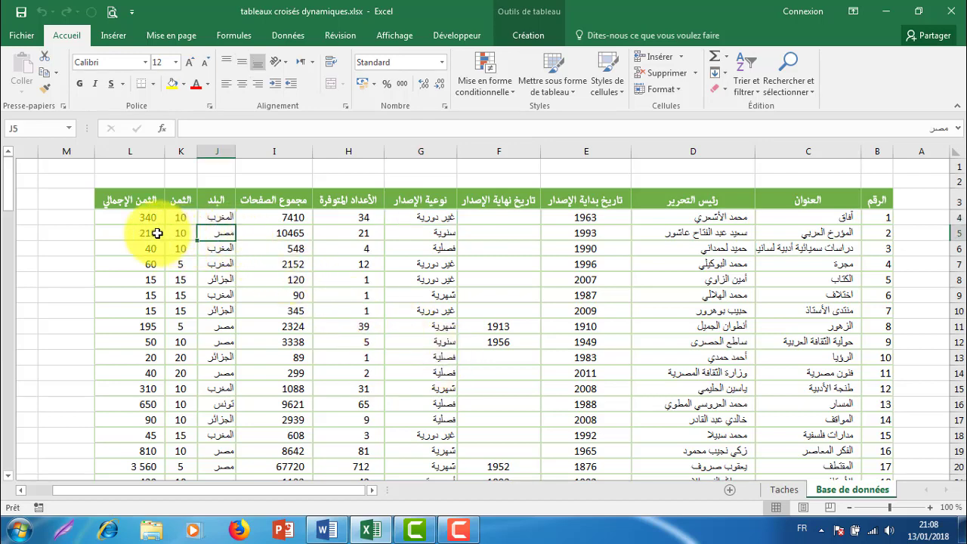
click(882, 234)
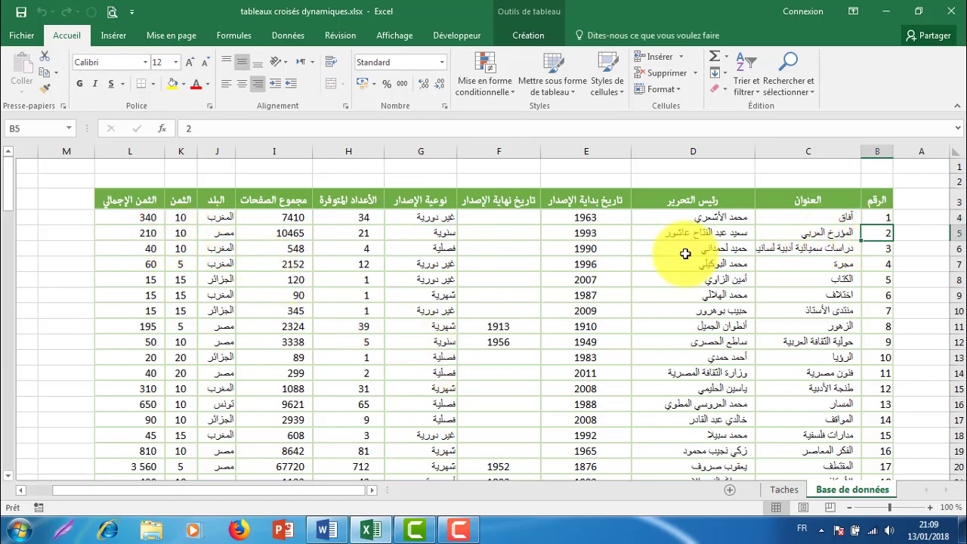
click(592, 249)
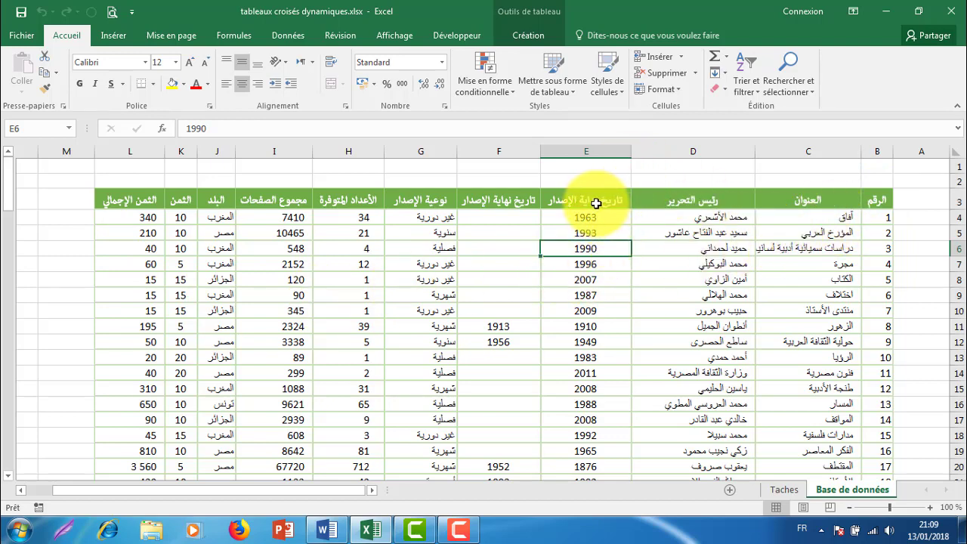
click(527, 35)
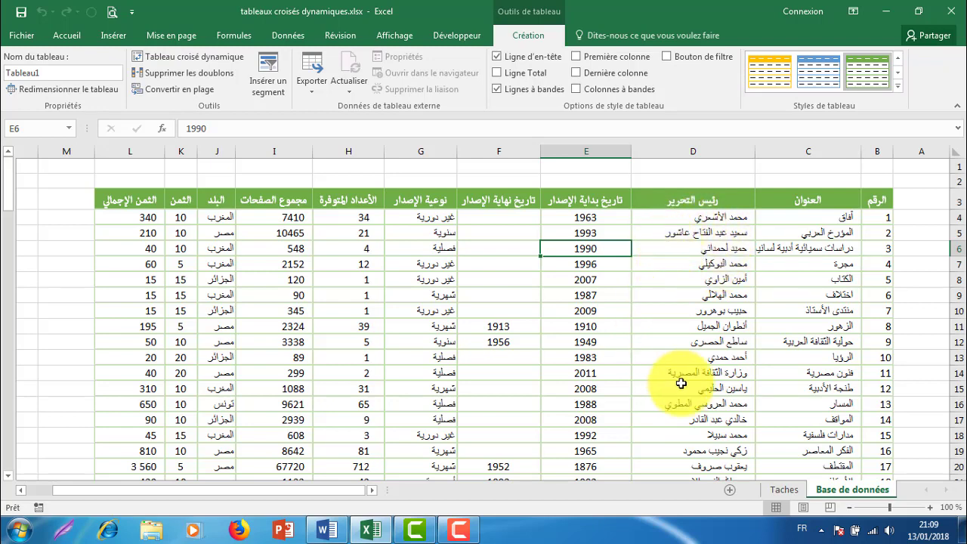
Step: Open the Taches sheet and scroll through the task list, selecting task 17
click(783, 495)
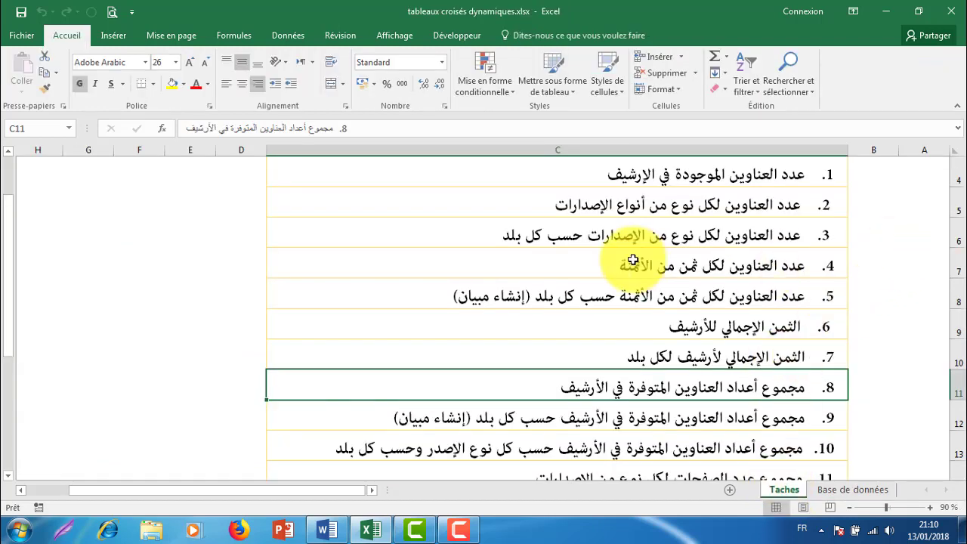
scroll(637, 260, up, 2)
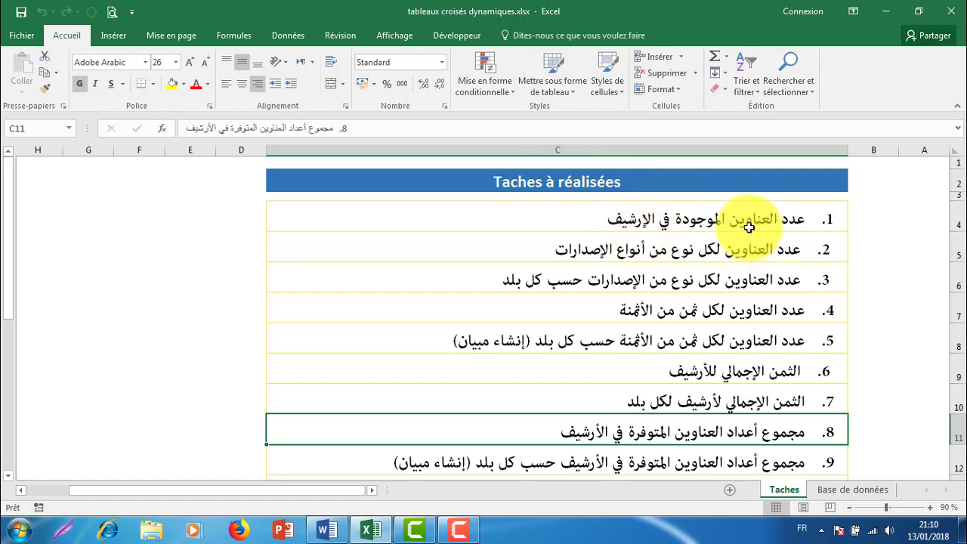
scroll(740, 227, down, 1)
scroll(737, 263, down, 3)
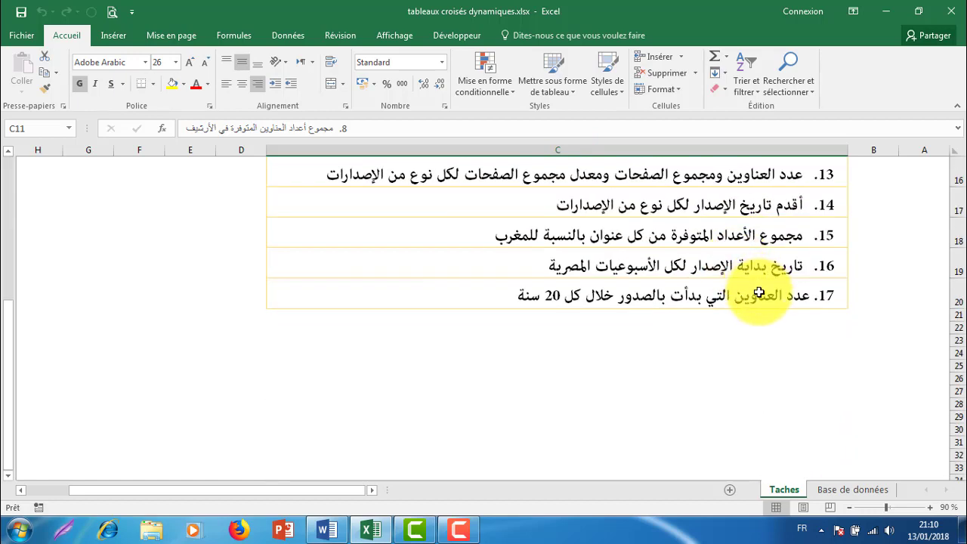
click(744, 294)
scroll(761, 259, up, 2)
scroll(760, 255, up, 2)
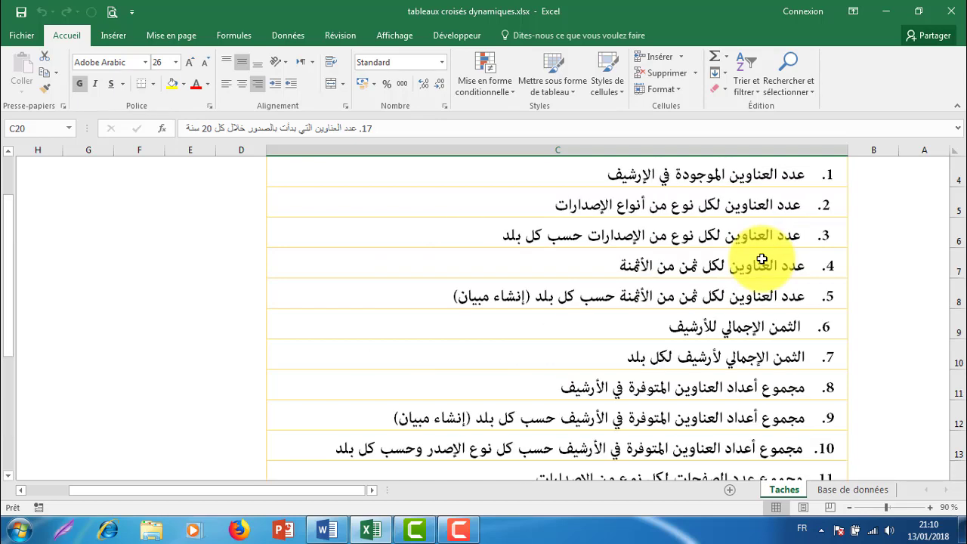
scroll(753, 250, up, 1)
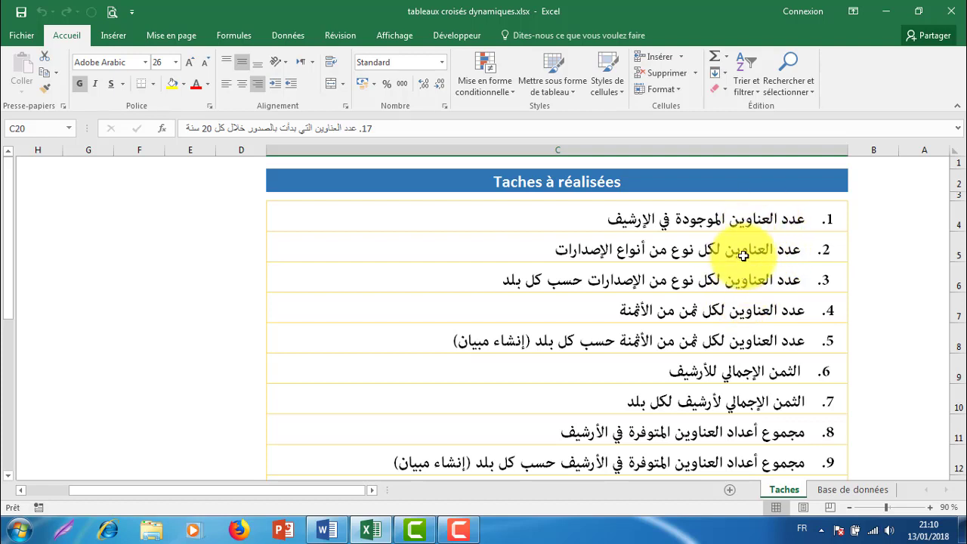
Step: Scroll the task list again, glance at Base de données, and return to Taches at the top
scroll(726, 240, down, 2)
scroll(726, 240, down, 1)
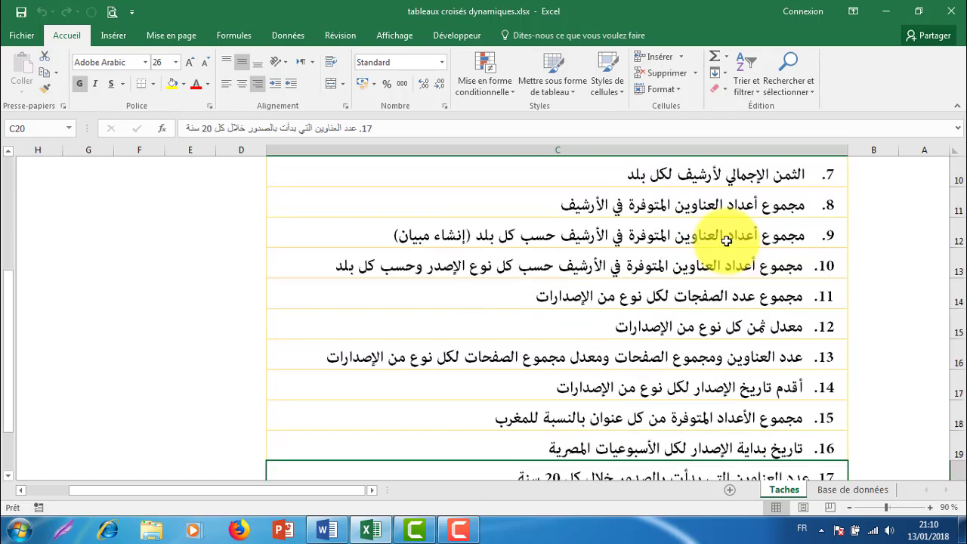
scroll(726, 240, down, 2)
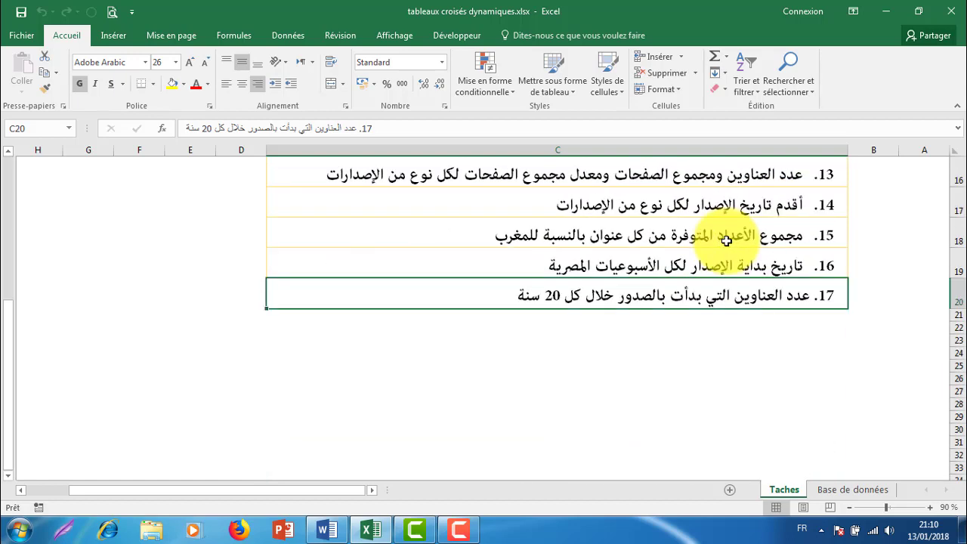
scroll(726, 240, up, 2)
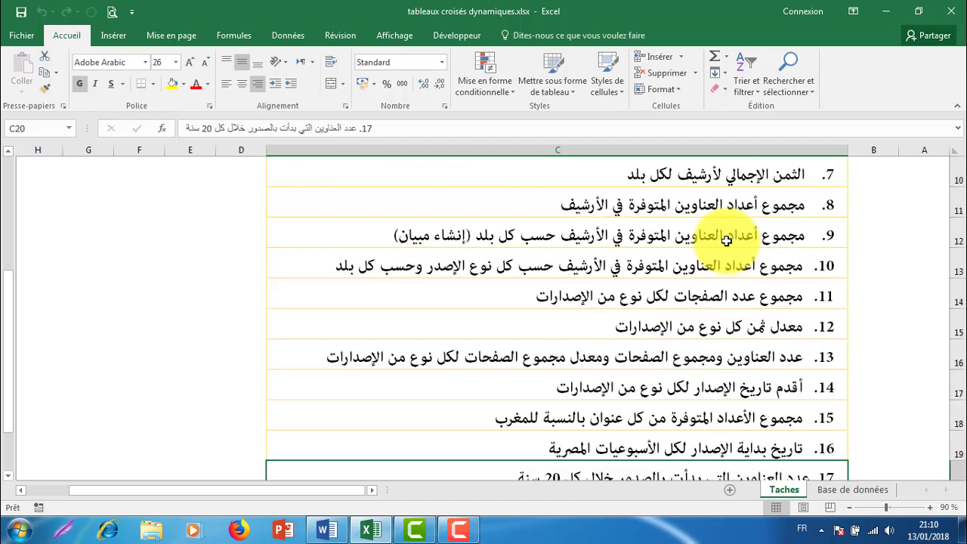
scroll(726, 240, up, 1)
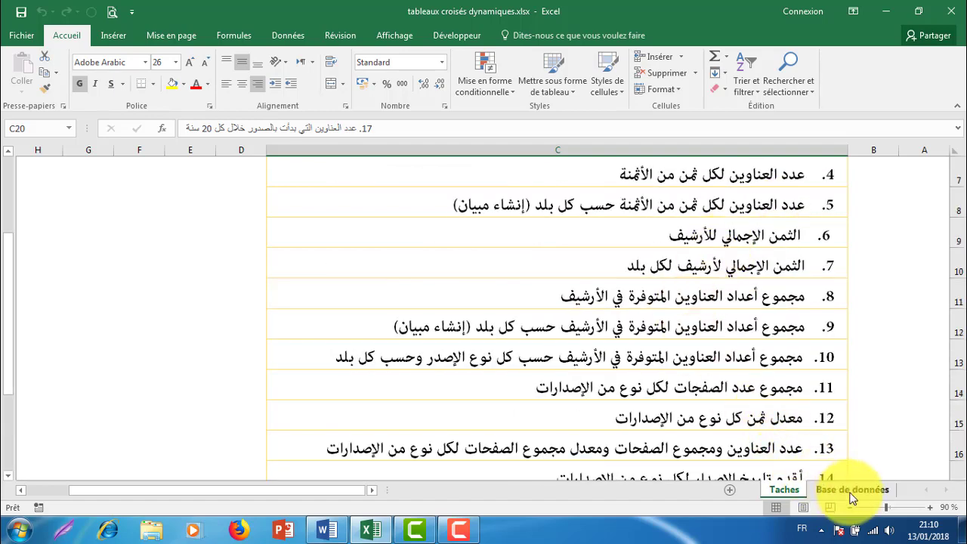
click(852, 491)
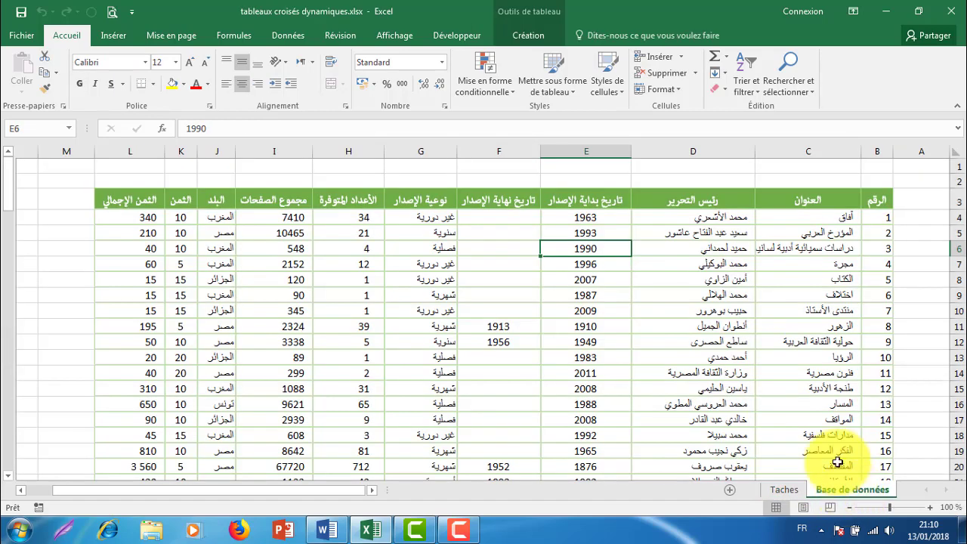
click(790, 492)
scroll(763, 272, up, 2)
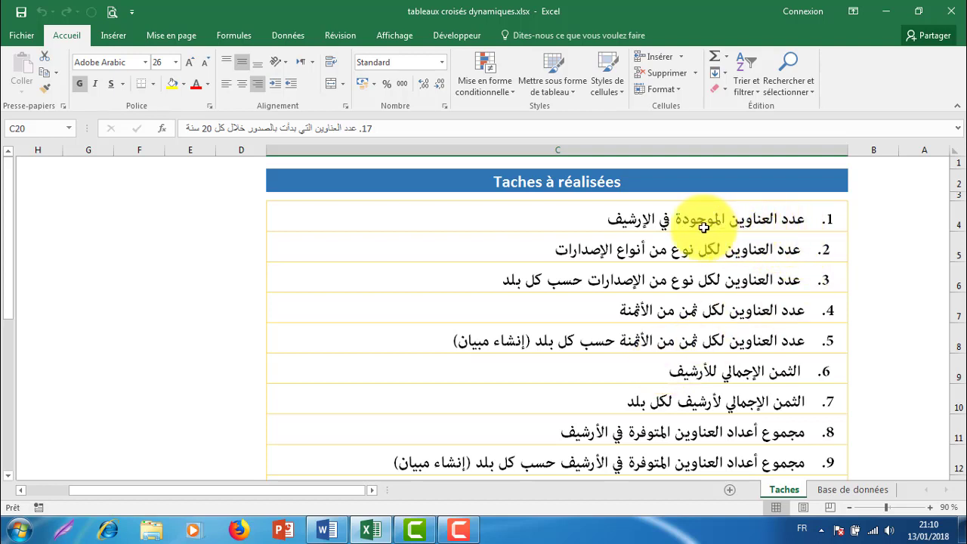
click(830, 493)
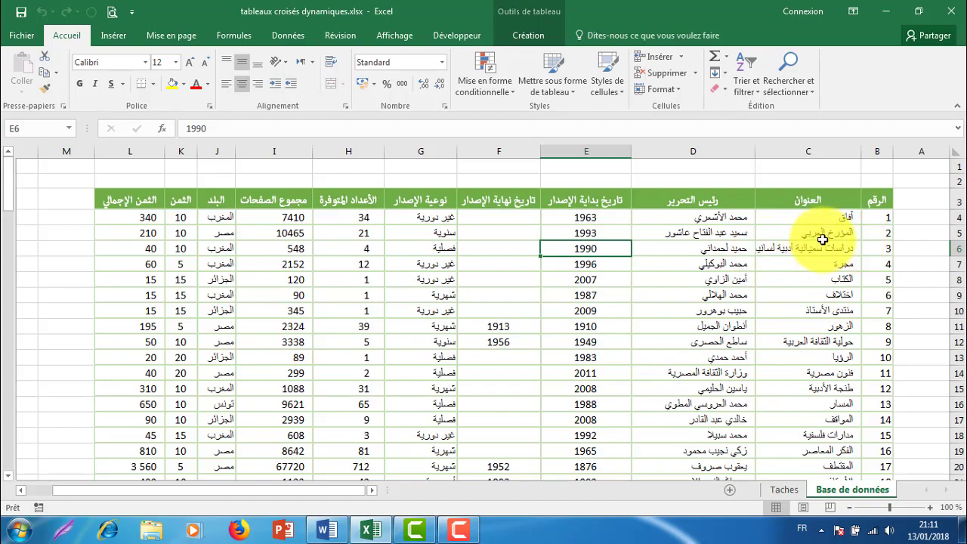
scroll(822, 240, down, 3)
scroll(821, 241, down, 5)
scroll(822, 242, down, 4)
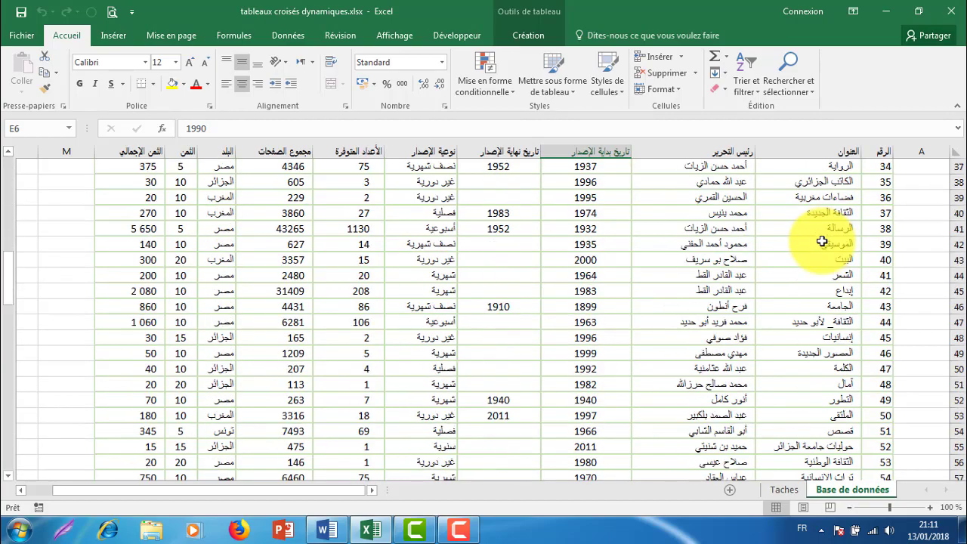
scroll(821, 243, down, 4)
scroll(824, 247, down, 3)
scroll(825, 248, down, 8)
scroll(804, 255, down, 4)
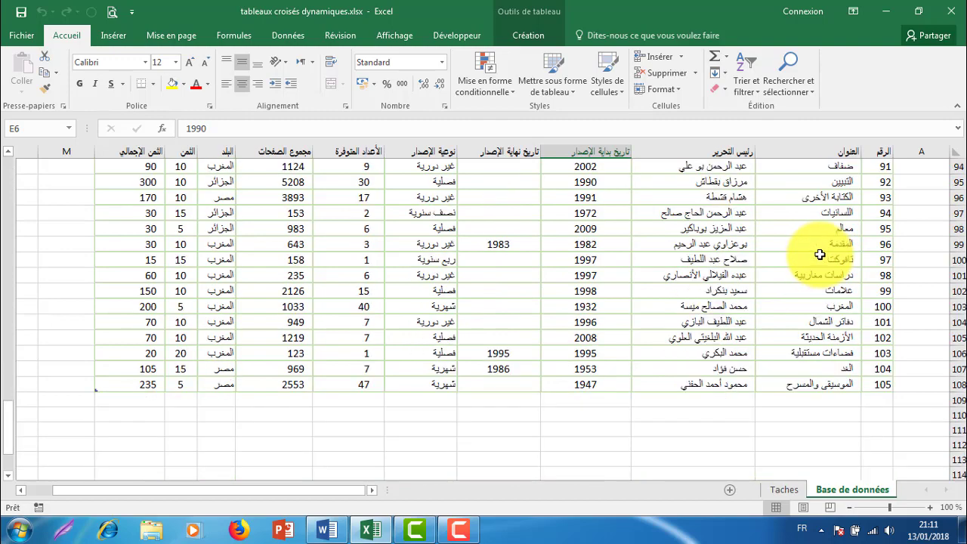
scroll(875, 272, down, 2)
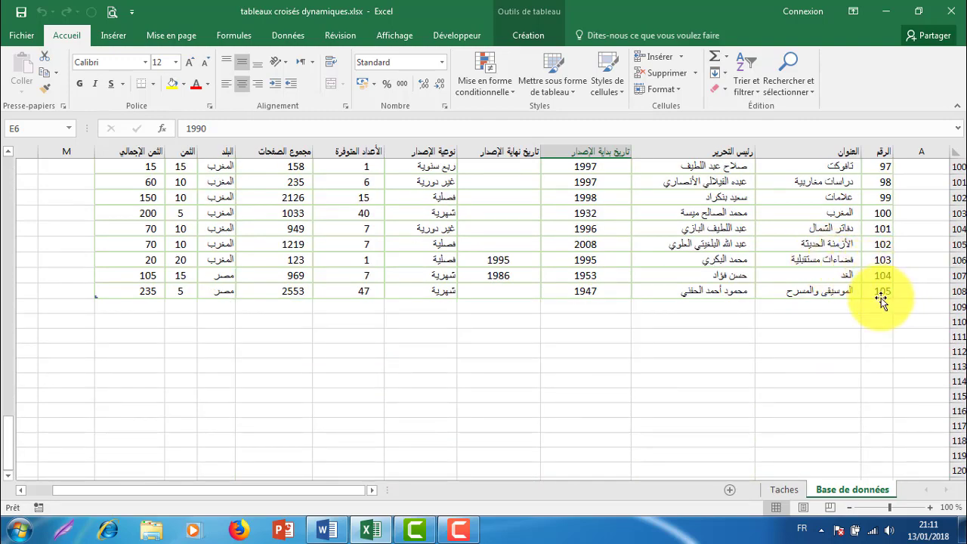
scroll(881, 300, up, 3)
scroll(881, 299, up, 5)
scroll(880, 298, up, 4)
scroll(878, 294, up, 2)
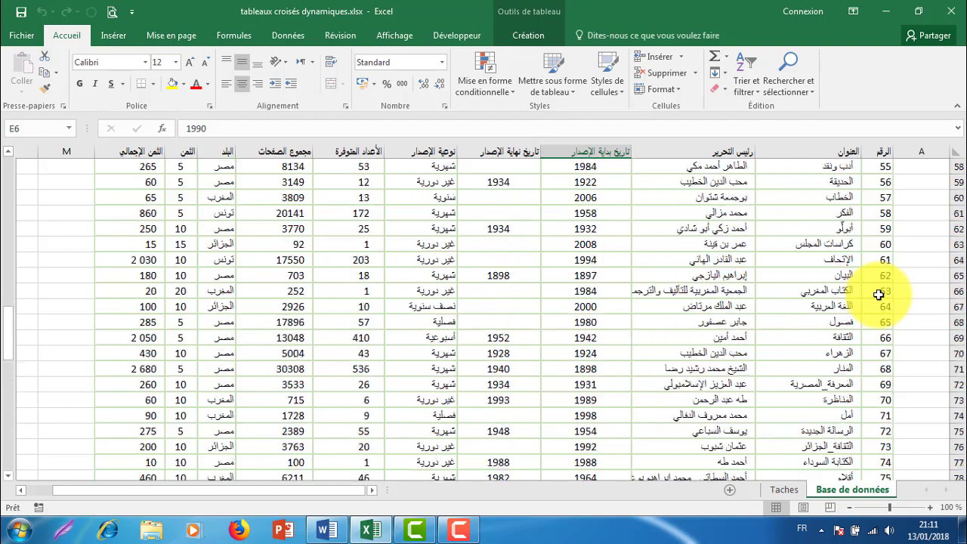
scroll(879, 295, down, 7)
scroll(877, 296, down, 4)
scroll(875, 298, down, 3)
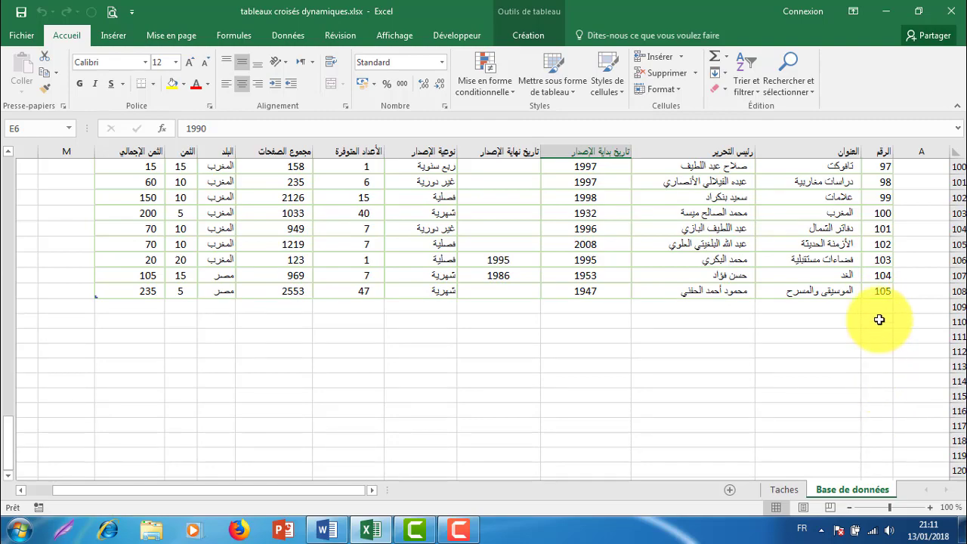
scroll(866, 299, up, 3)
scroll(867, 296, up, 3)
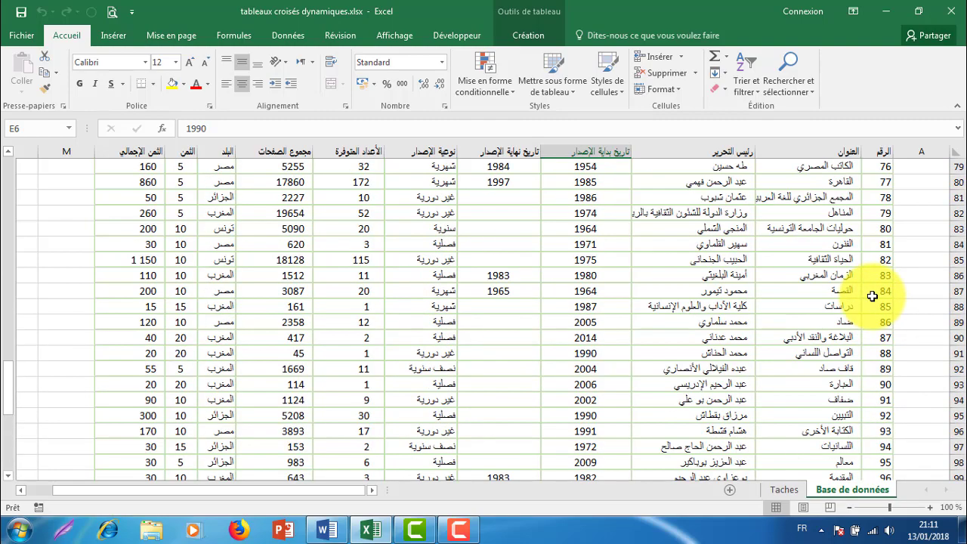
scroll(872, 294, up, 2)
scroll(873, 294, up, 4)
scroll(872, 295, up, 3)
scroll(873, 294, up, 3)
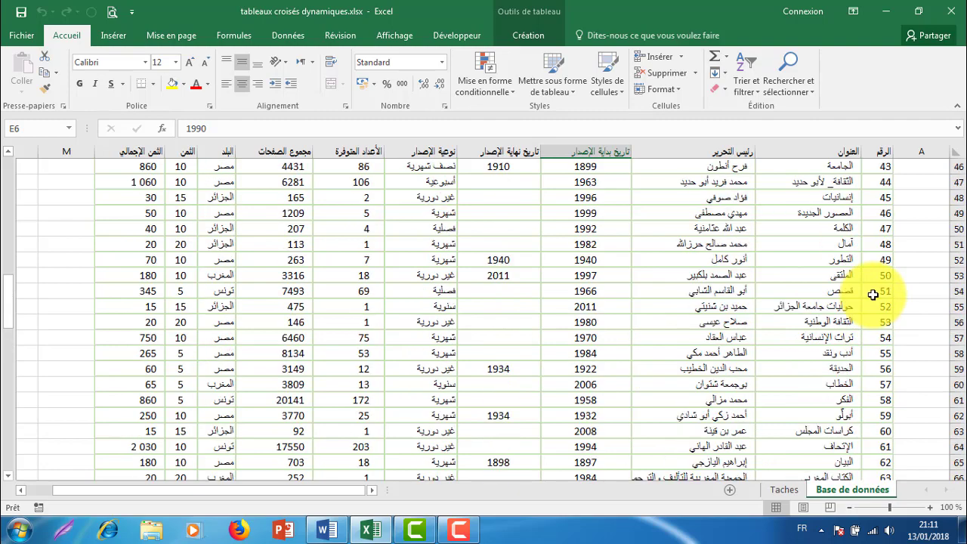
scroll(872, 295, up, 5)
scroll(872, 294, up, 6)
scroll(873, 294, up, 4)
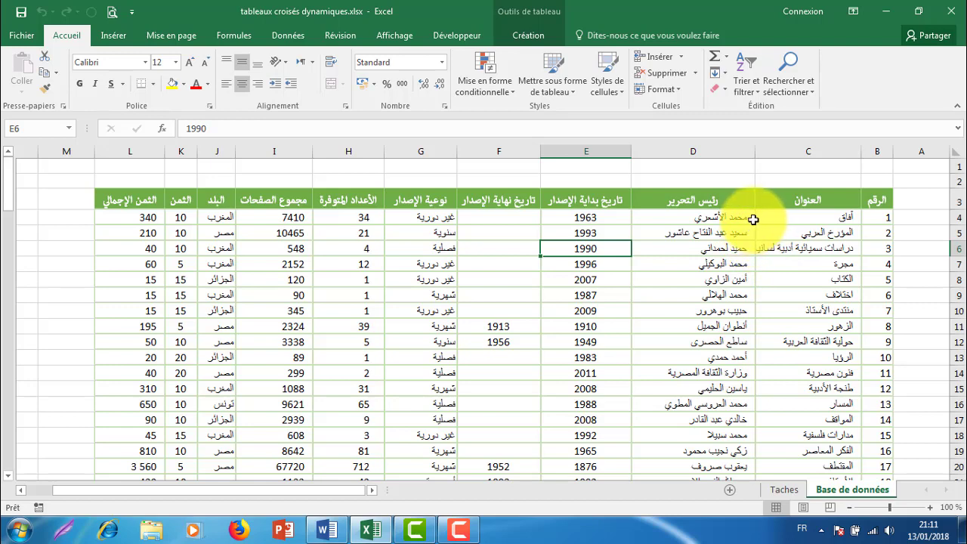
Step: Move down to cell D6 and adjust its indent with Augmenter and Diminuer le retrait
click(749, 219)
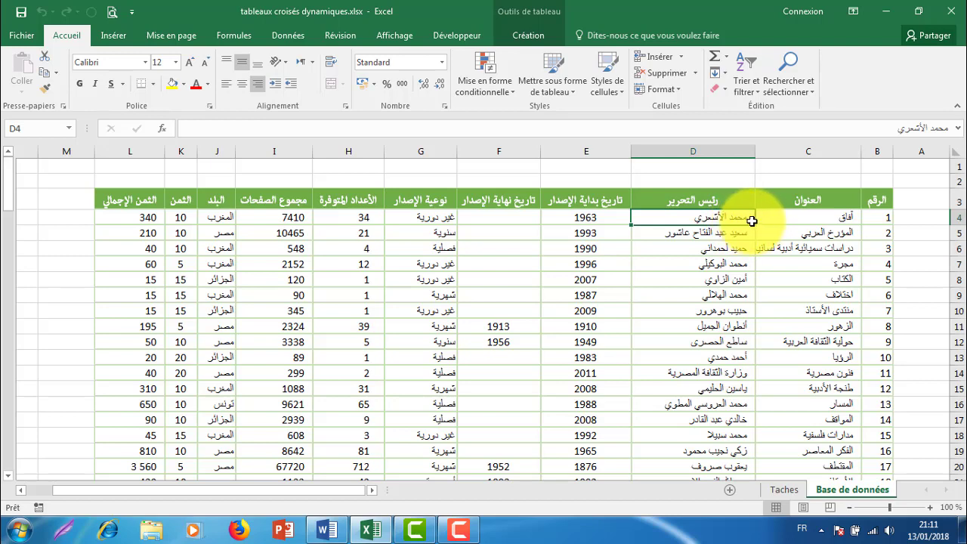
key(F2)
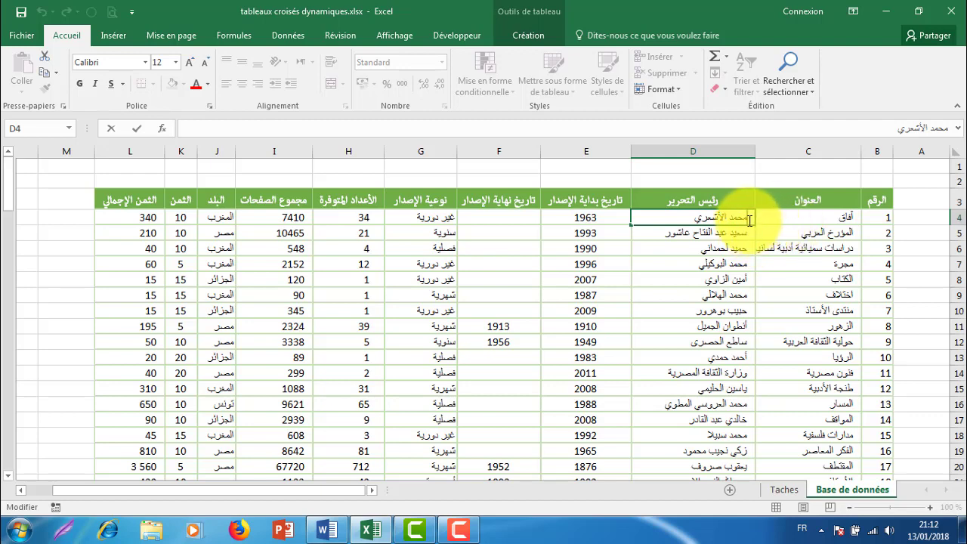
key(Return)
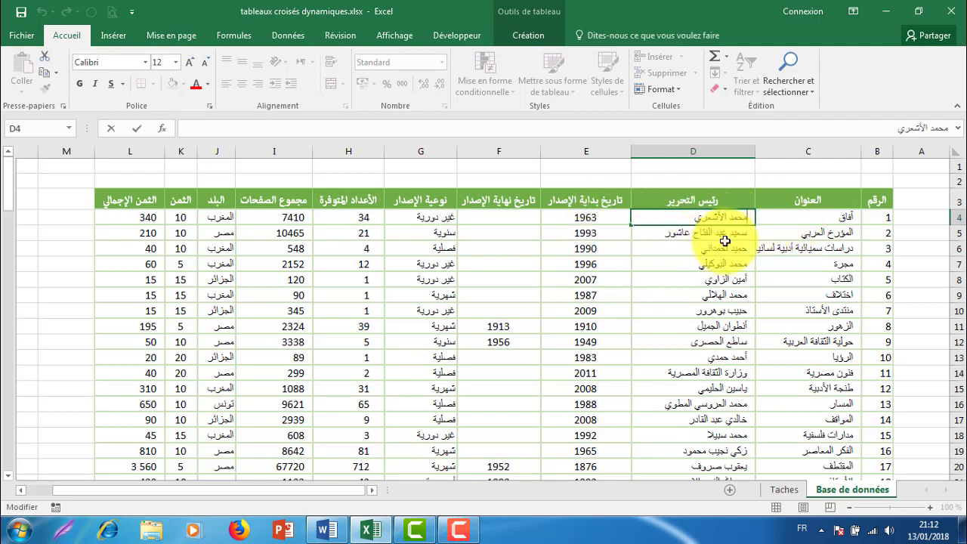
key(Return)
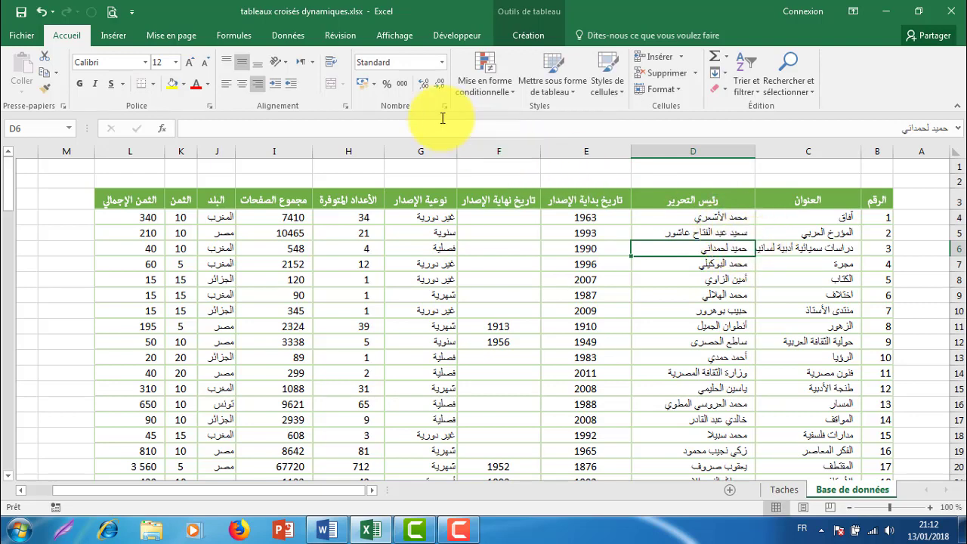
click(293, 87)
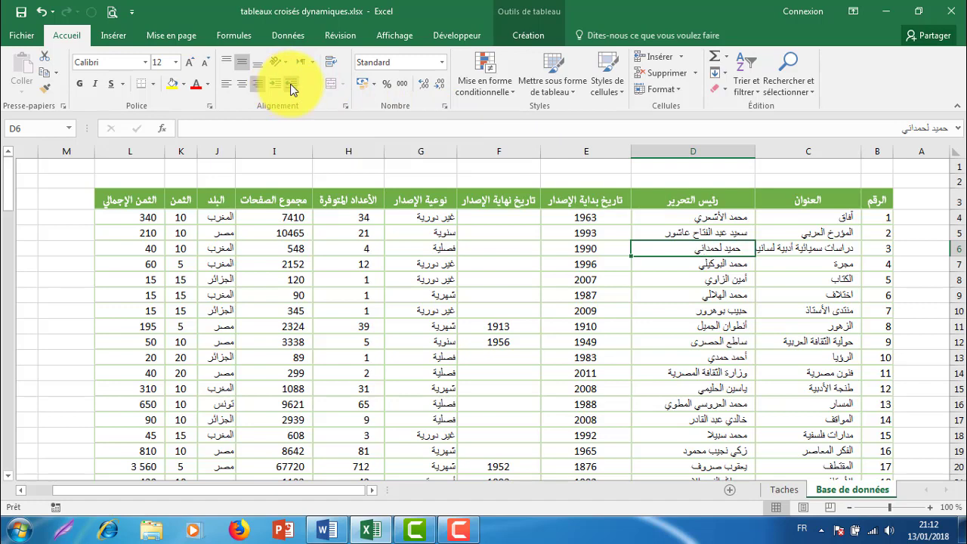
click(293, 88)
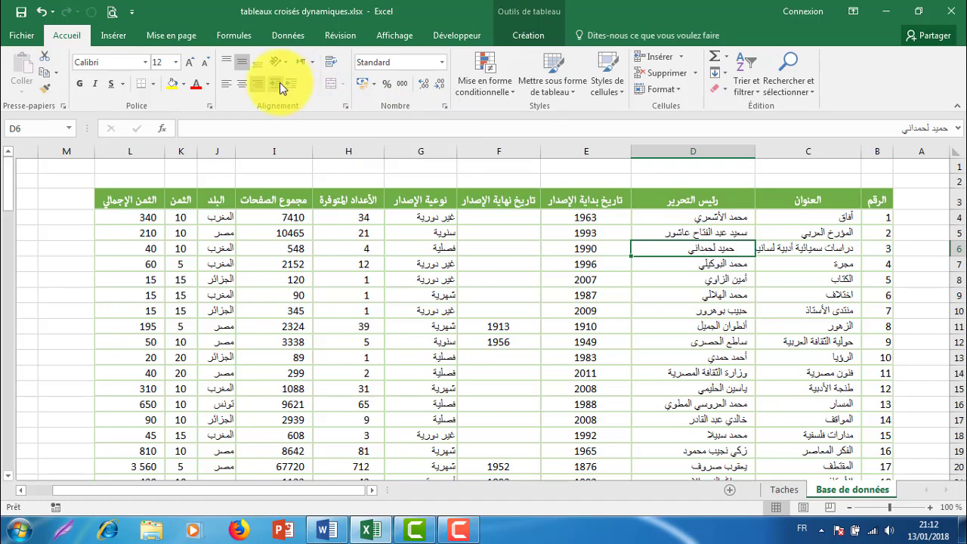
click(277, 86)
click(277, 87)
click(290, 90)
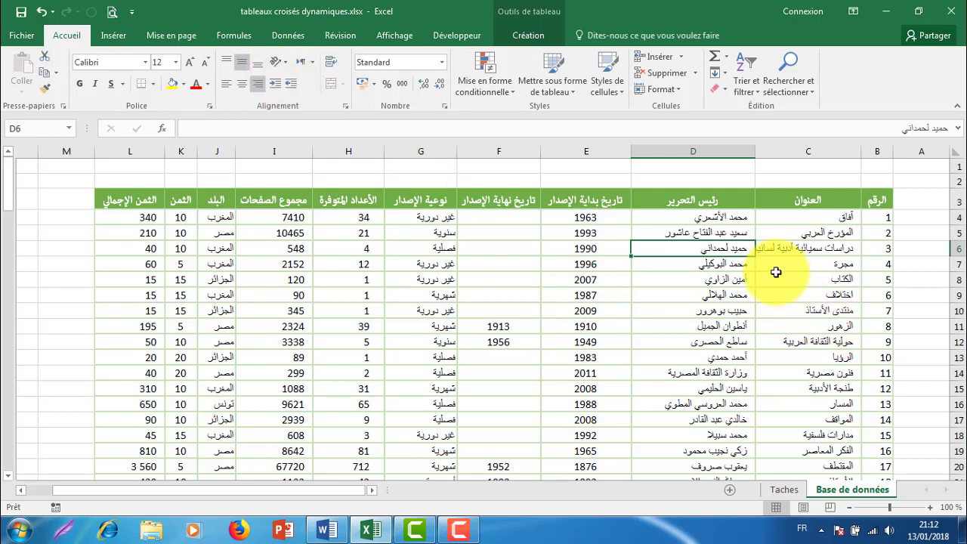
Step: Open cells D6, D5 and D4 in edit mode to inspect the editor names
double_click(747, 249)
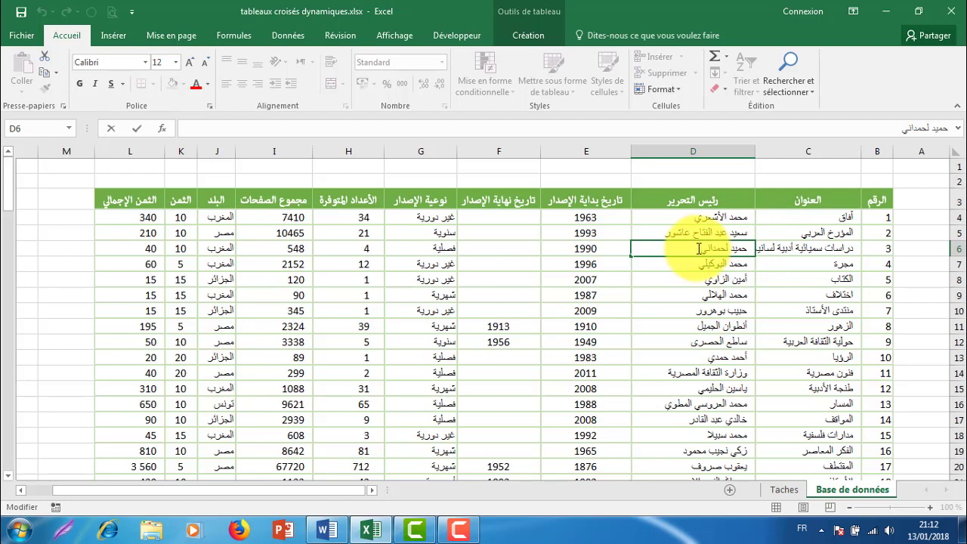
click(666, 235)
double_click(666, 234)
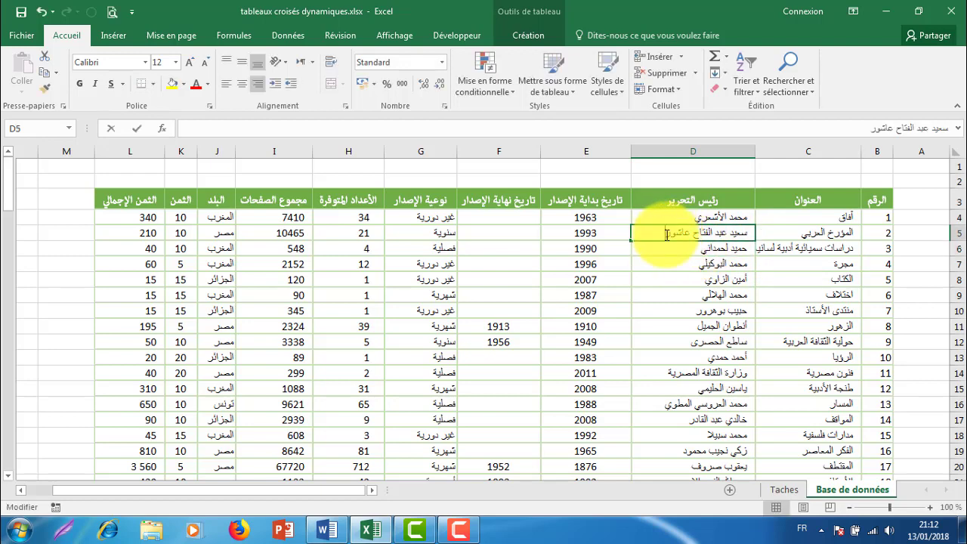
click(696, 219)
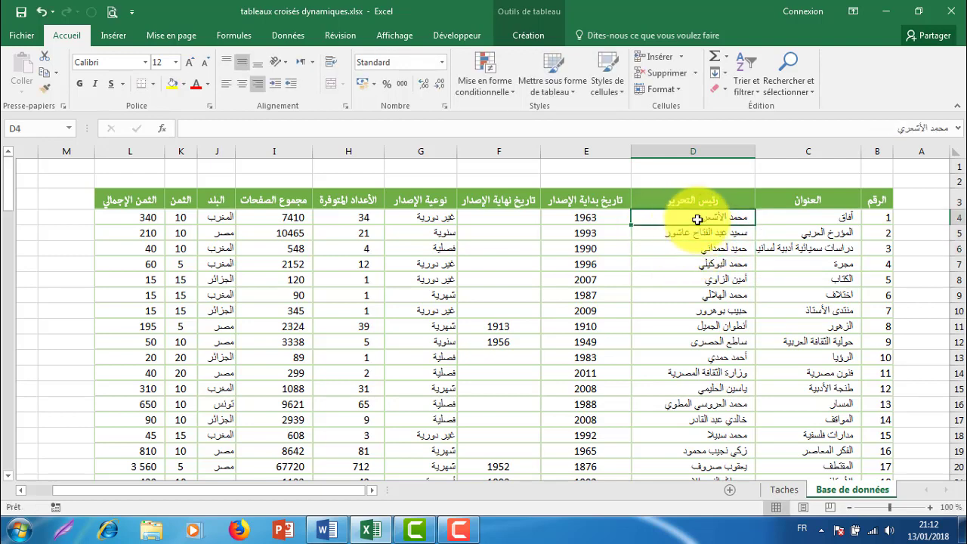
double_click(697, 219)
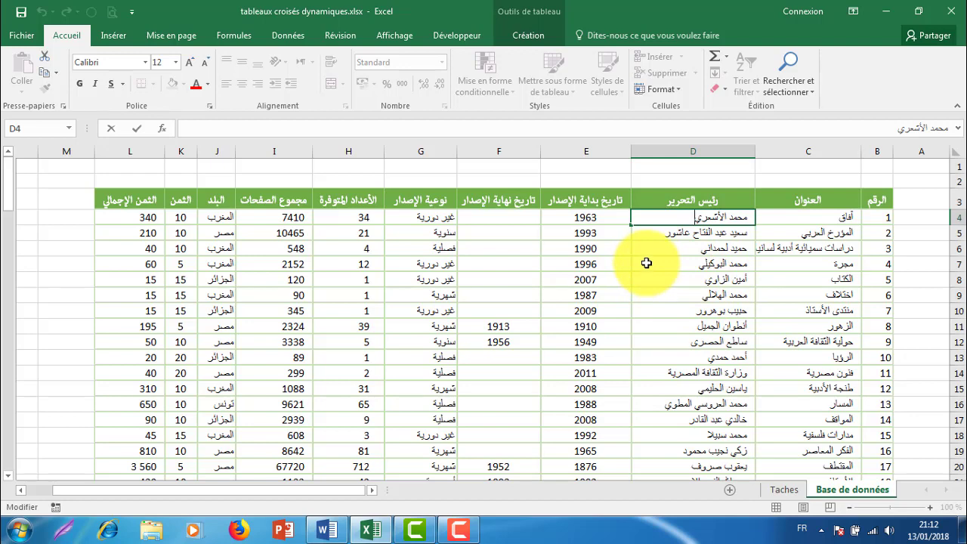
double_click(738, 217)
click(746, 217)
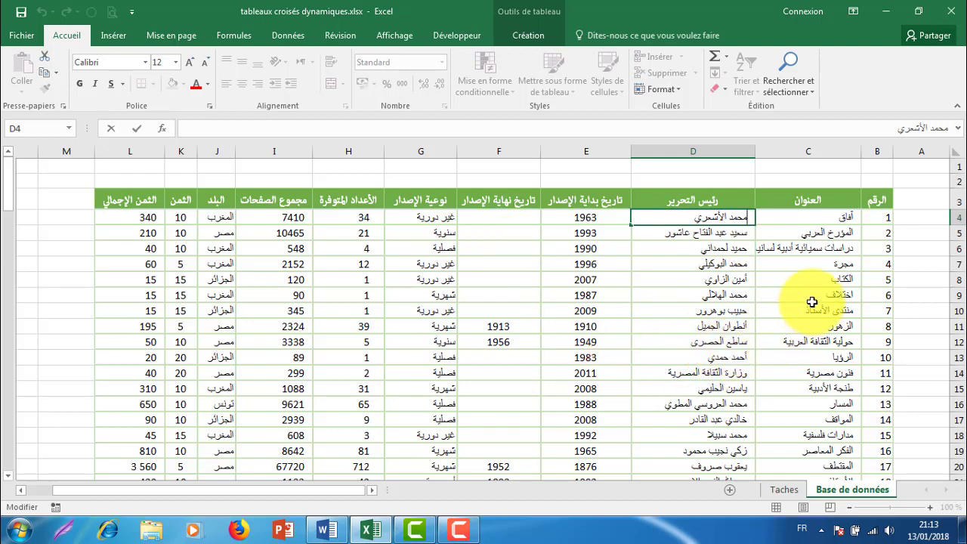
click(784, 490)
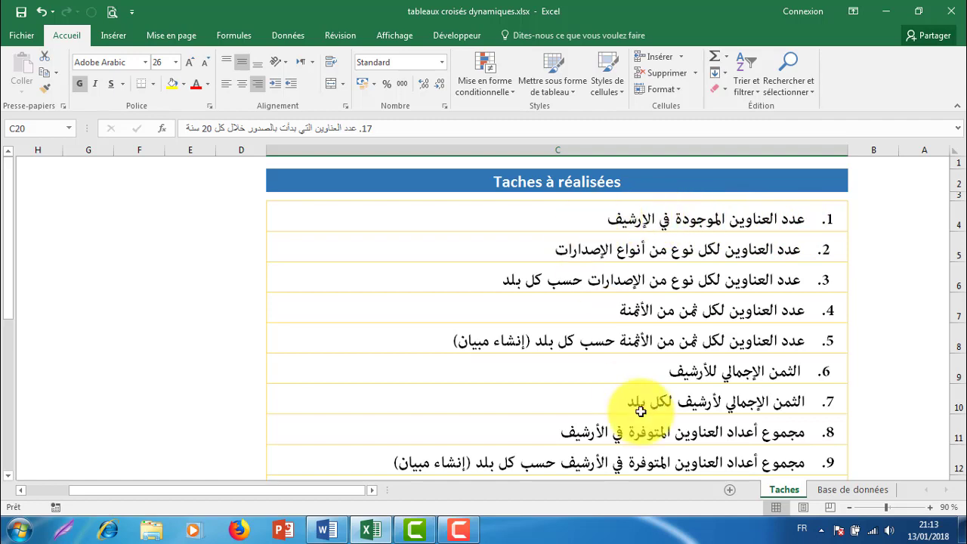
click(834, 491)
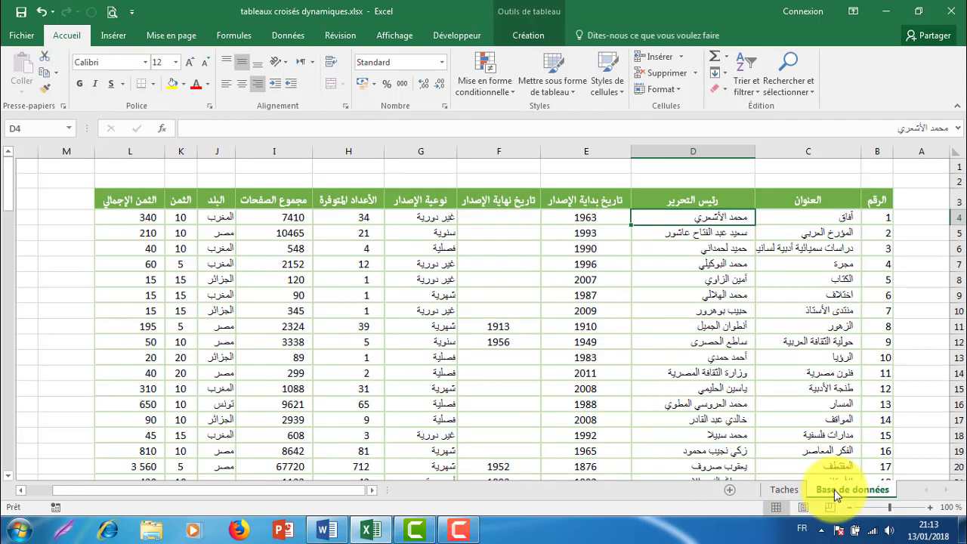
click(659, 266)
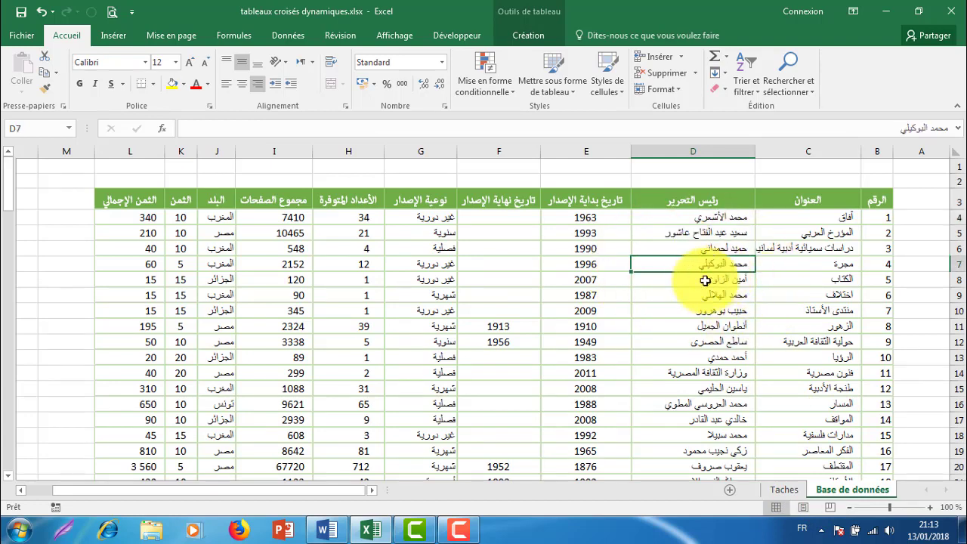
Step: Insert a pivot table from Tableau1 on a new worksheet, Feuil1
click(114, 35)
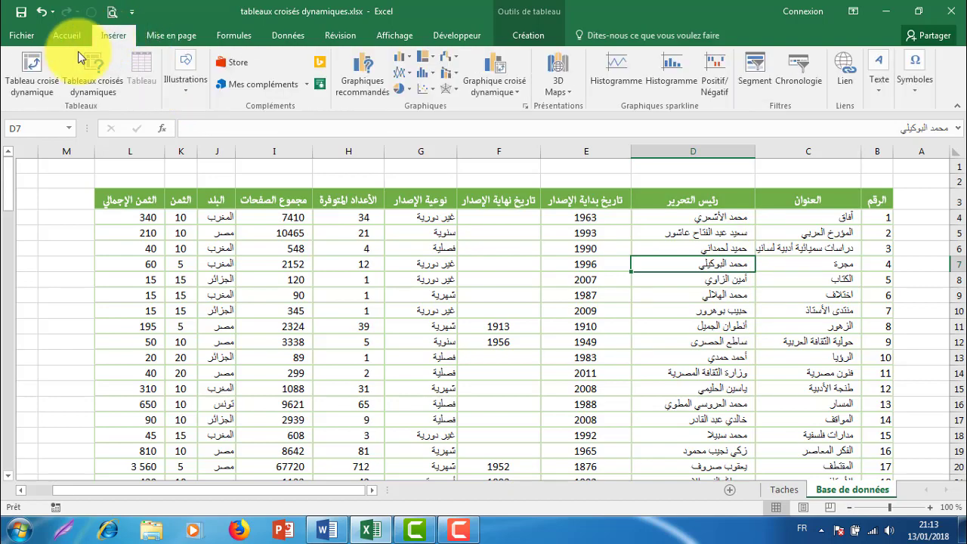
click(32, 71)
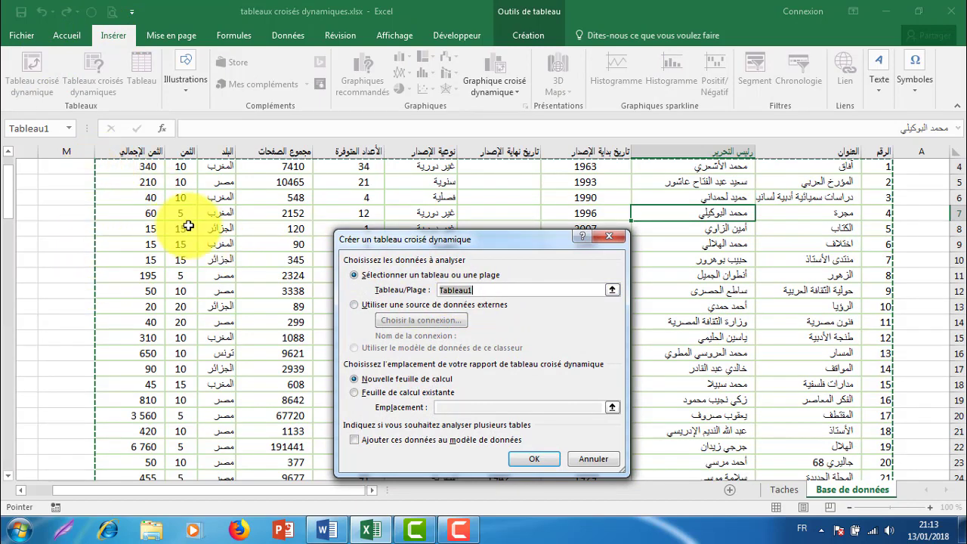
scroll(358, 192, up, 1)
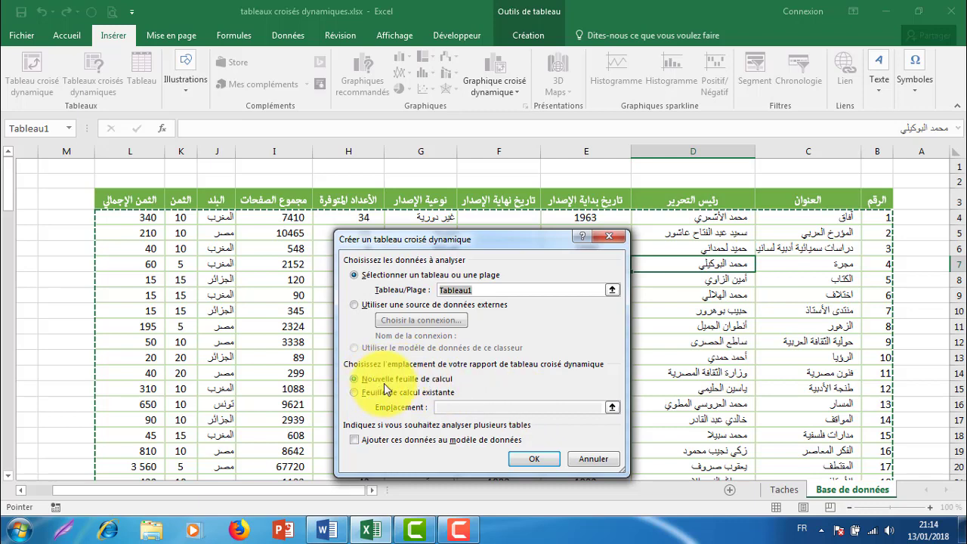
click(539, 461)
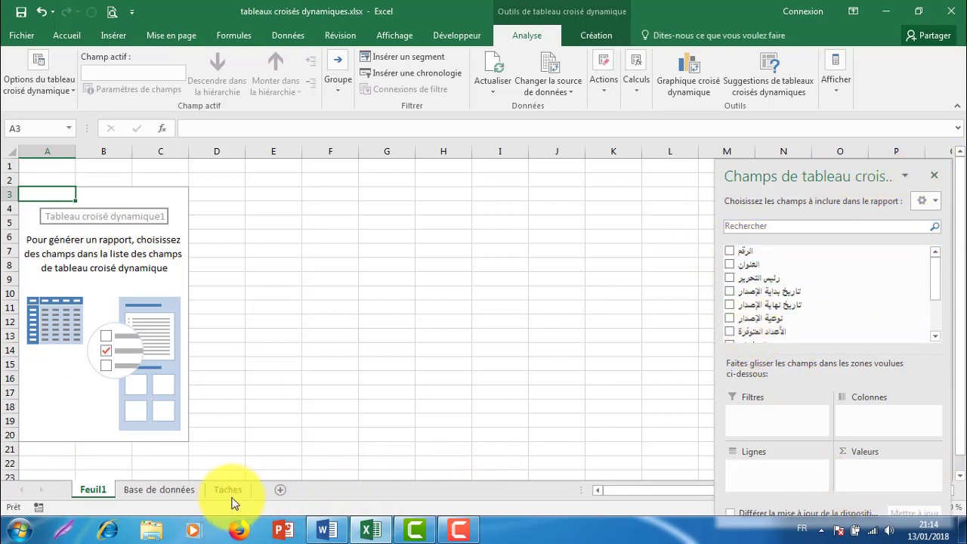
click(184, 490)
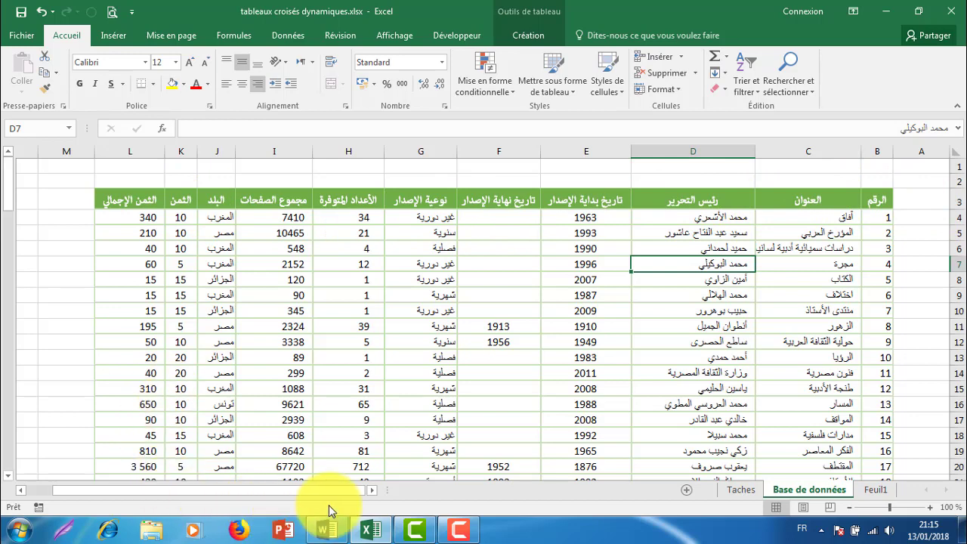
click(874, 489)
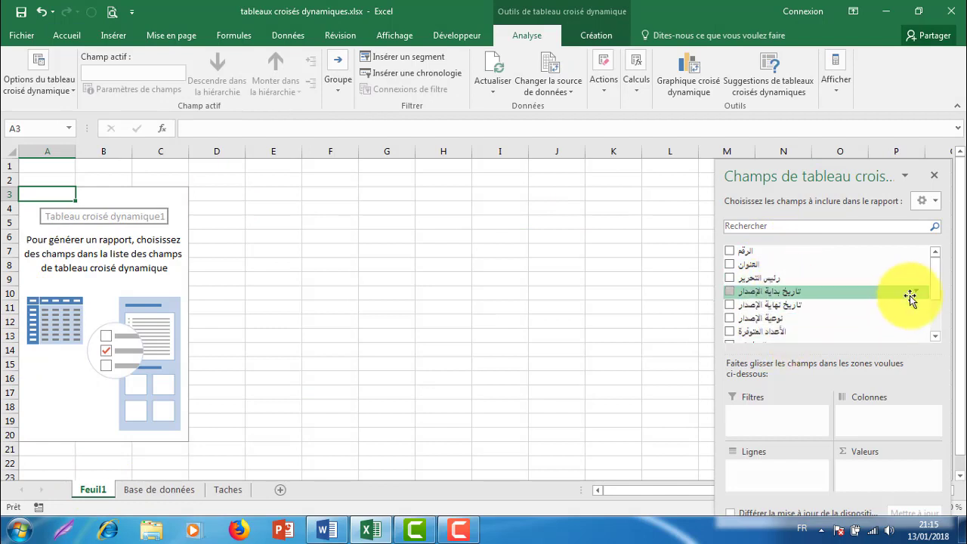
drag(934, 296, 934, 330)
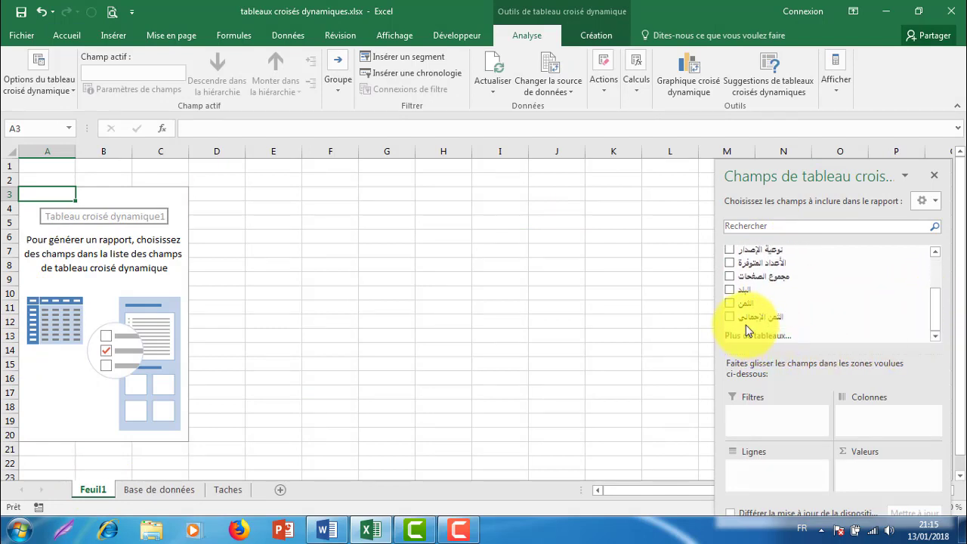
drag(934, 300, 923, 264)
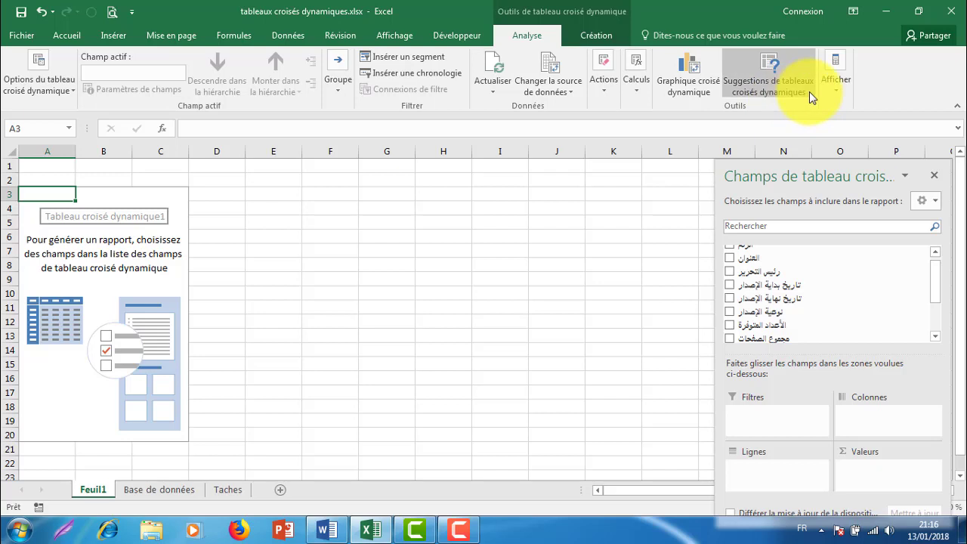
click(490, 89)
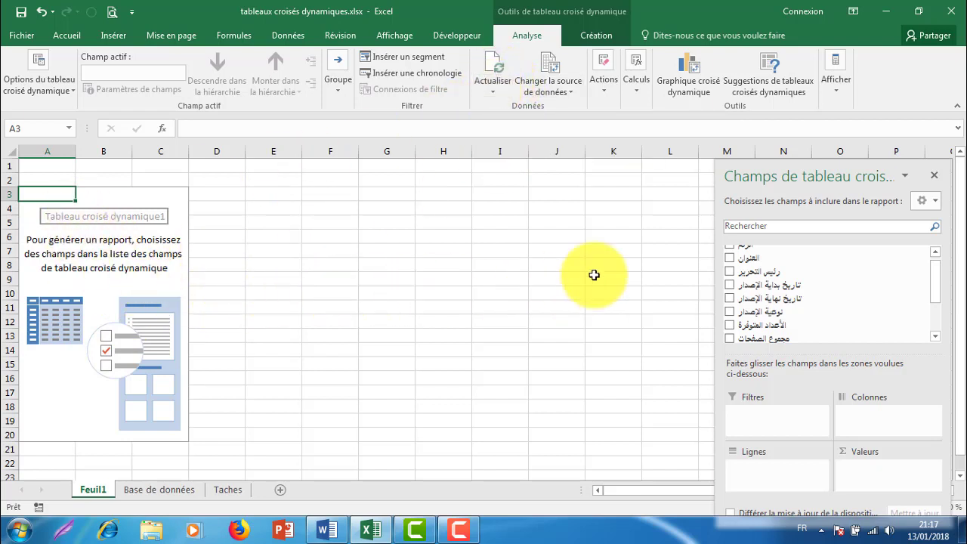
click(696, 99)
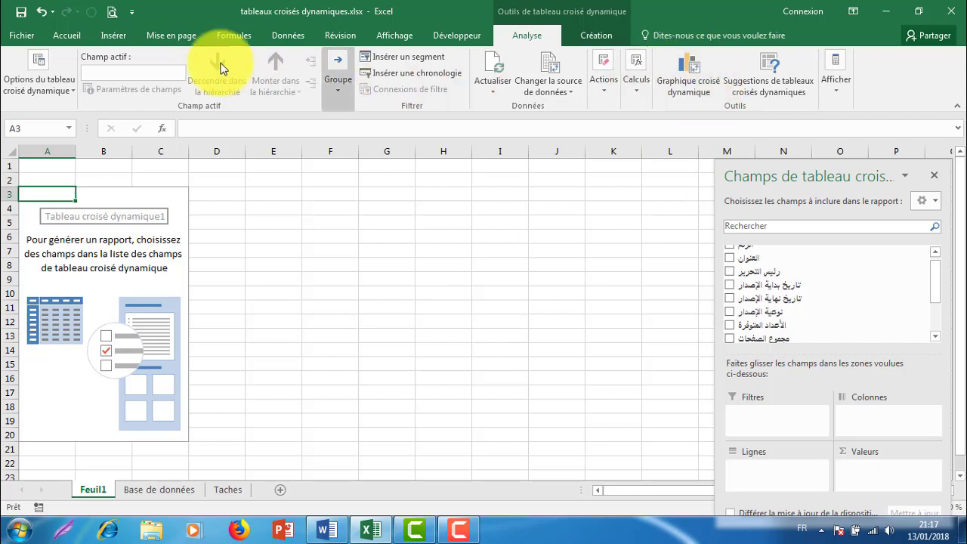
click(117, 36)
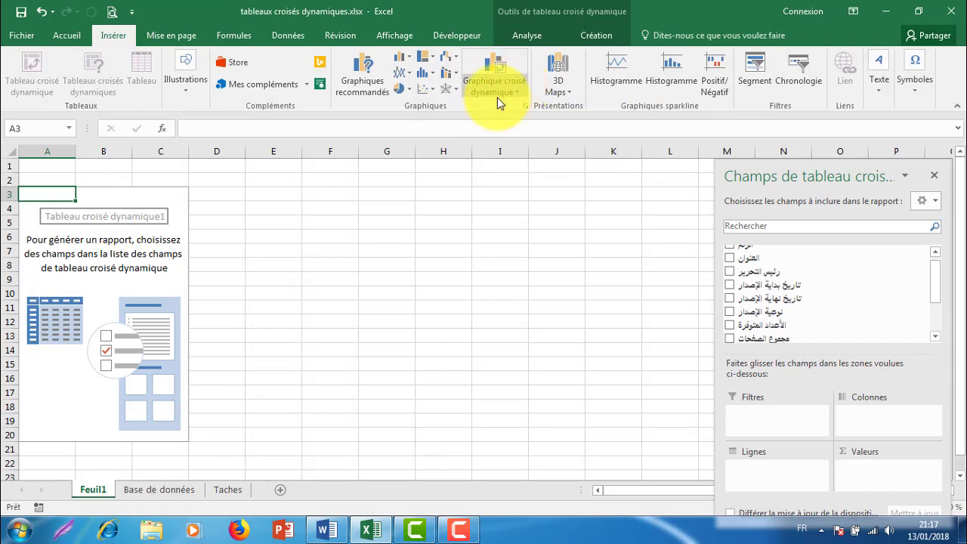
click(531, 36)
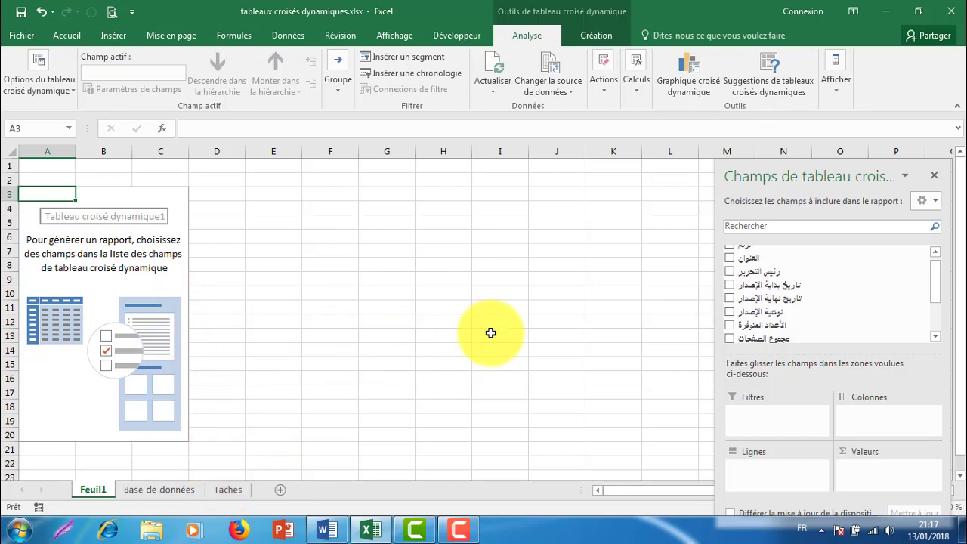
click(227, 490)
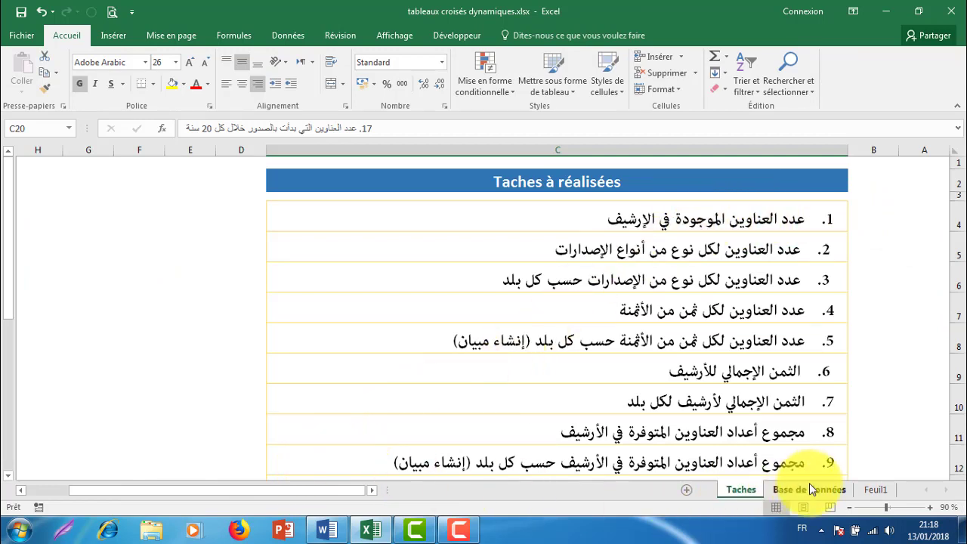
click(876, 489)
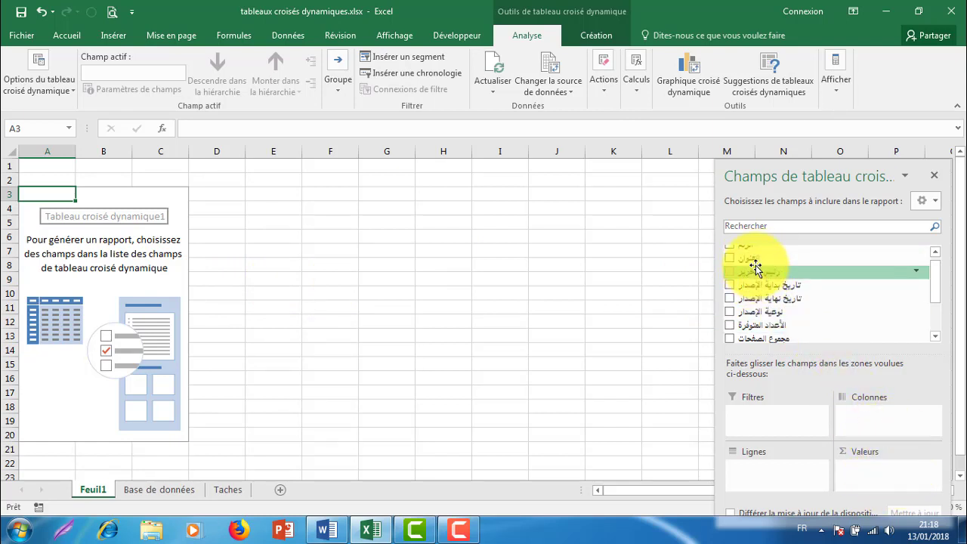
Step: Drag the العنوان field into Valeurs so the pivot table counts 105 titles
drag(755, 268, 874, 470)
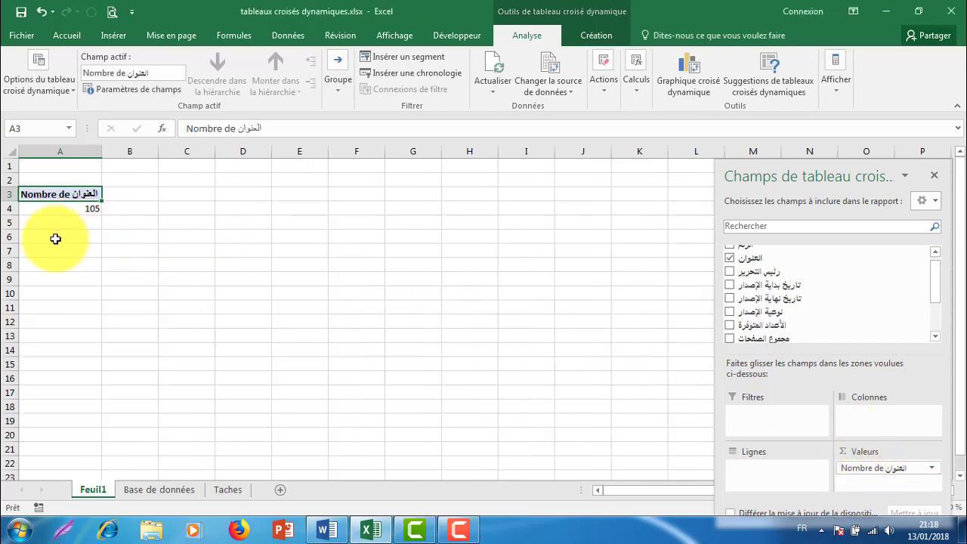
mouse_move(869, 468)
mouse_down()
mouse_move(863, 475)
mouse_move(97, 214)
mouse_up()
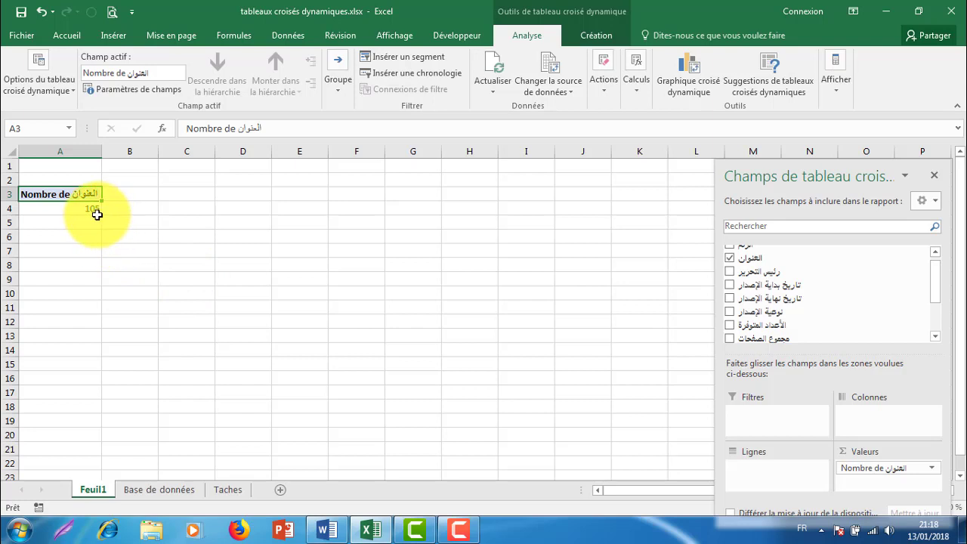
mouse_move(96, 214)
Step: Visit the Taches sheet, then switch to the Base de données sheet
click(231, 491)
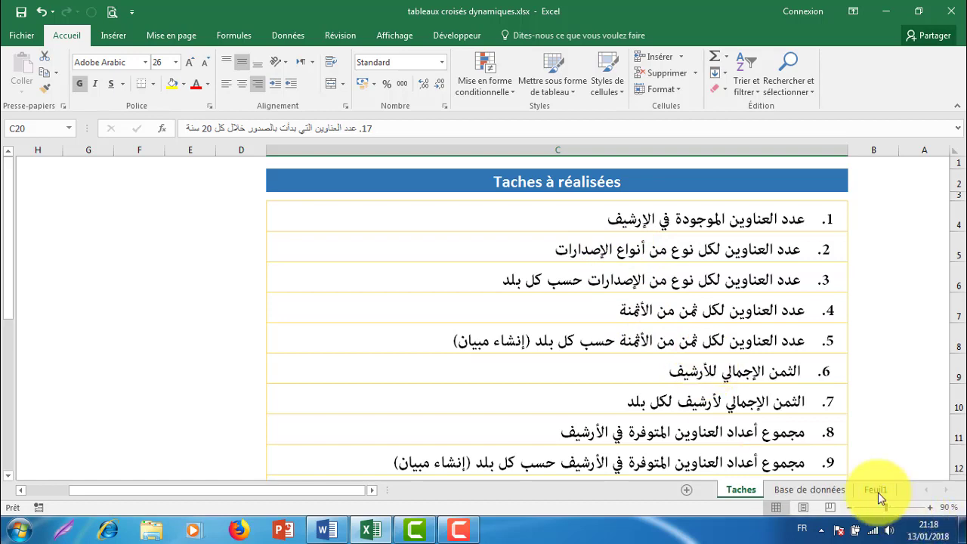
click(821, 488)
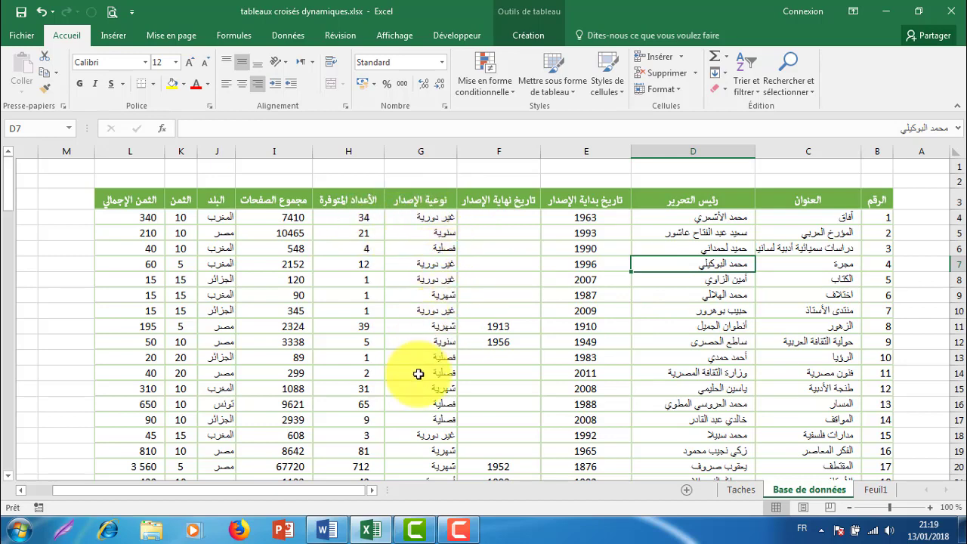
Step: Scroll down the Base de données table to review each title's publication type
scroll(456, 383, down, 2)
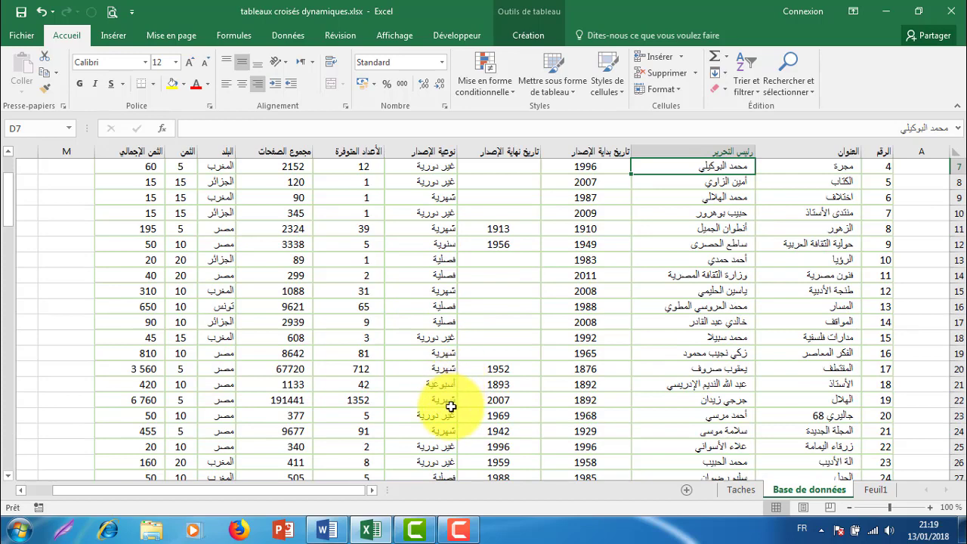
scroll(444, 393, down, 1)
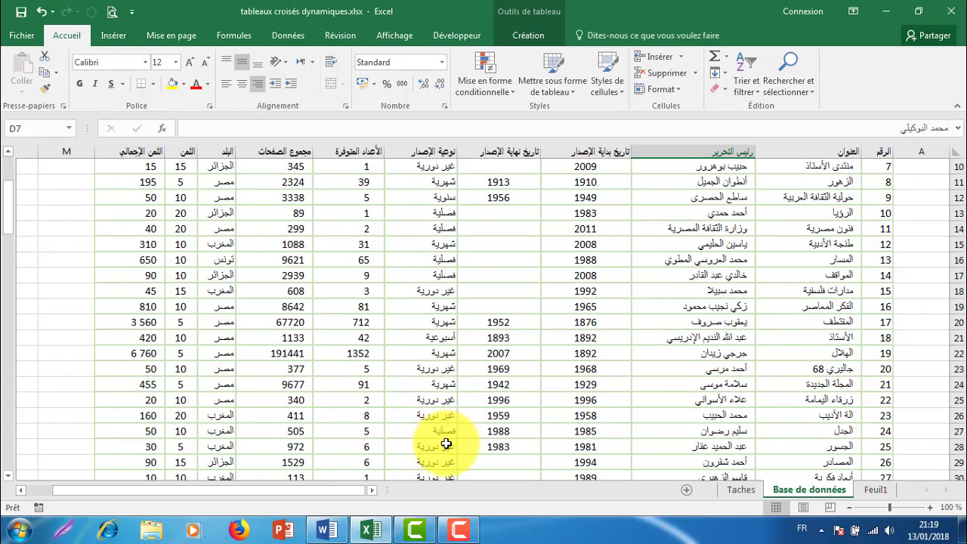
scroll(448, 446, down, 2)
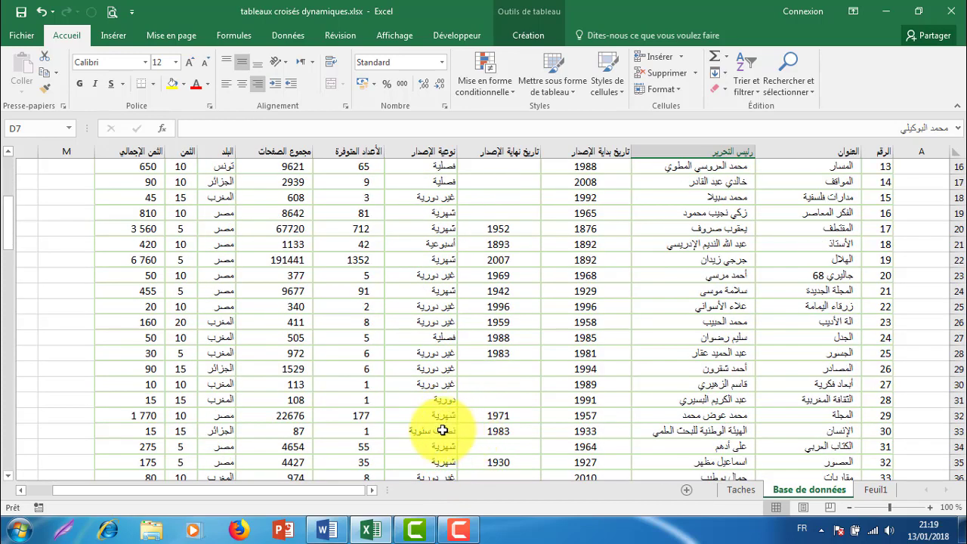
scroll(443, 430, down, 1)
scroll(441, 423, down, 2)
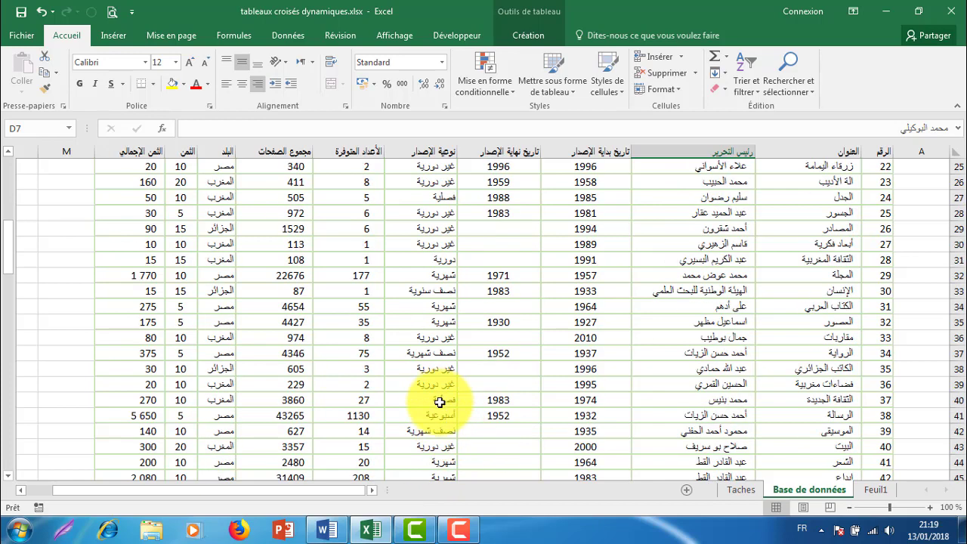
scroll(438, 414, down, 2)
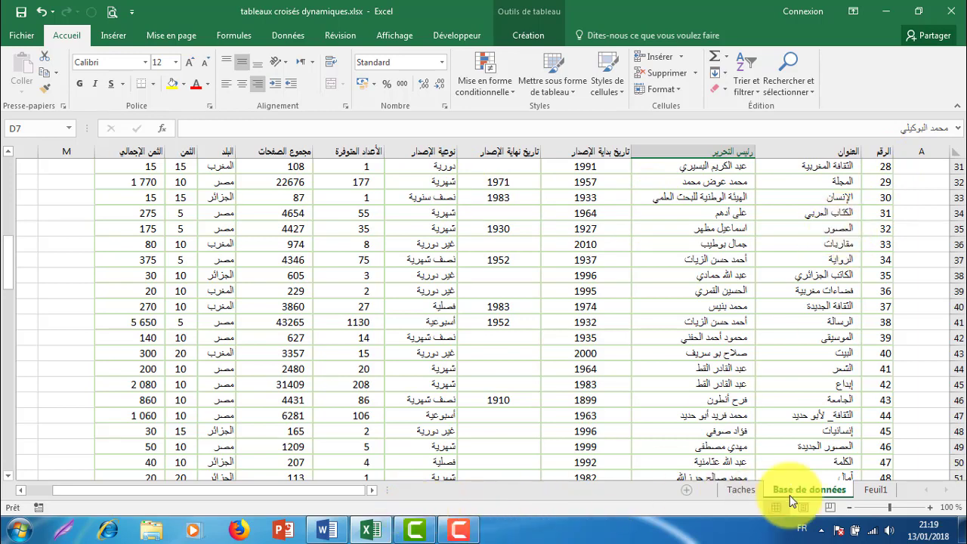
Step: Reposition the title count field in the Feuil1 pivot layout, then return to the Taches list
click(741, 490)
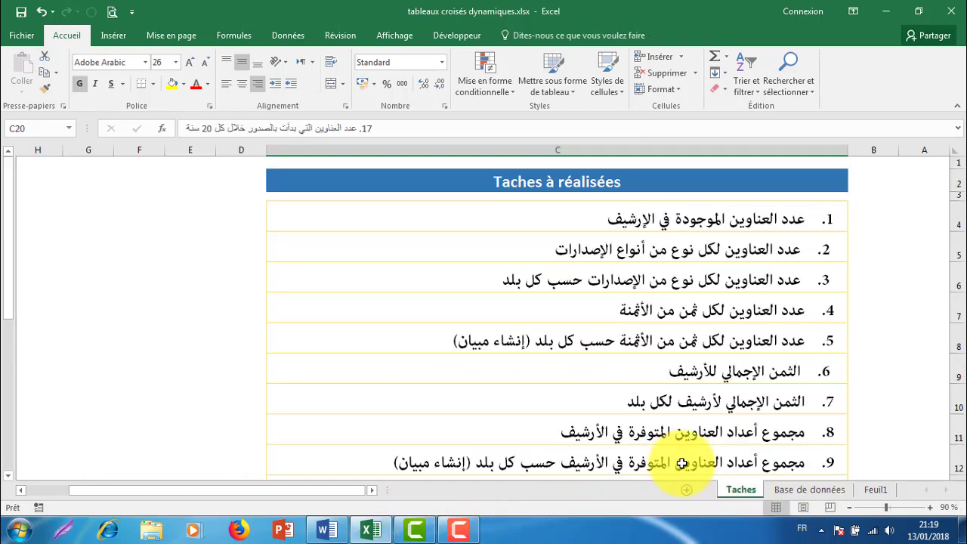
click(874, 490)
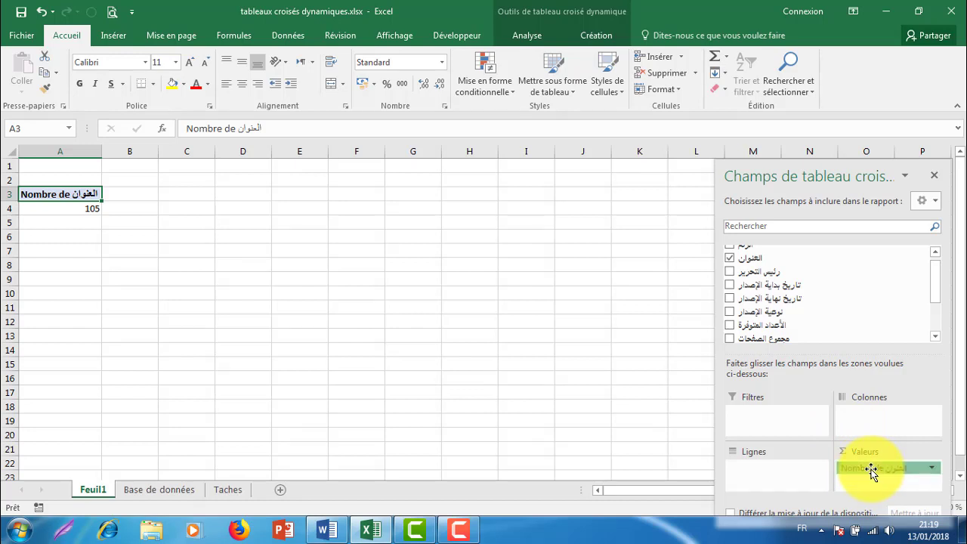
drag(871, 471, 565, 378)
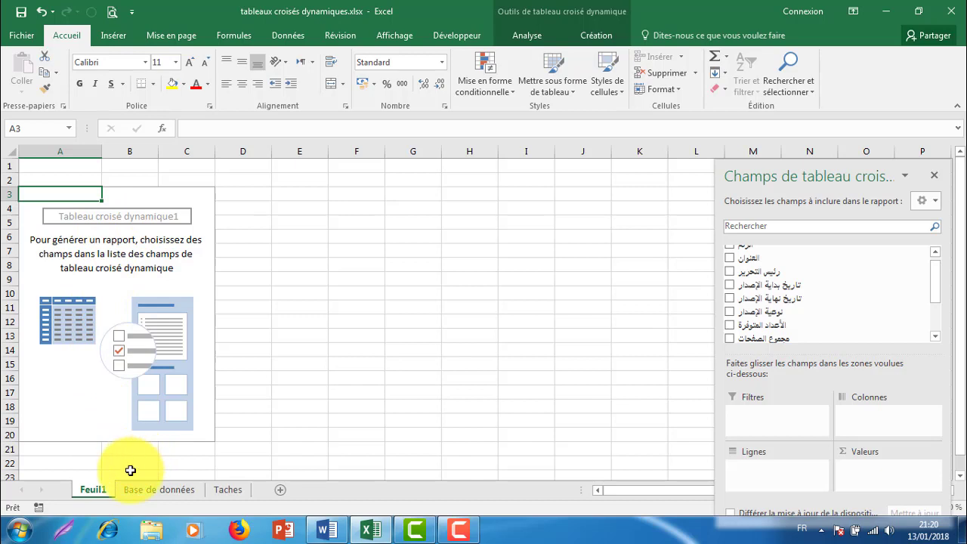
click(228, 490)
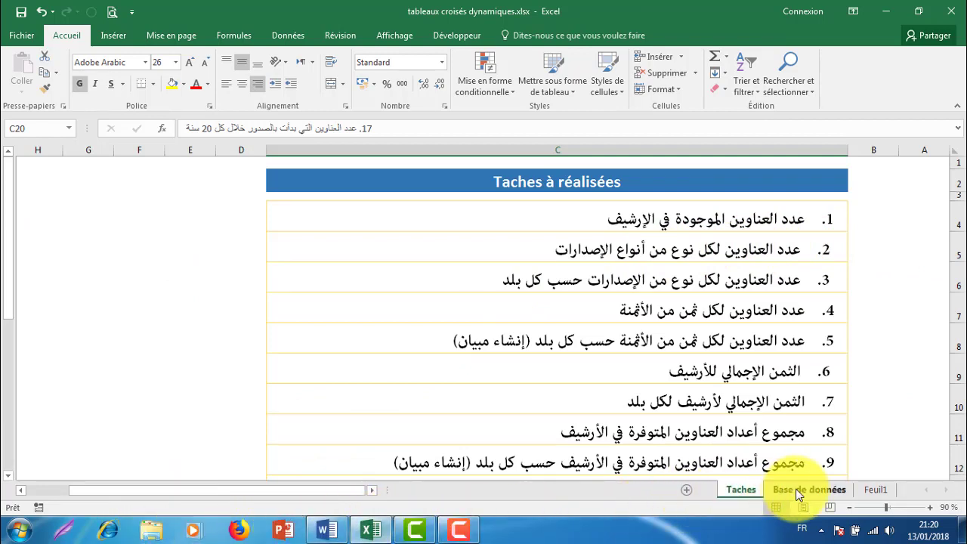
Step: On Feuil1, count العنوان titles per نوعية الإصدار in the pivot table, e.g. 34 غير دورية, 32 شهرية
click(874, 489)
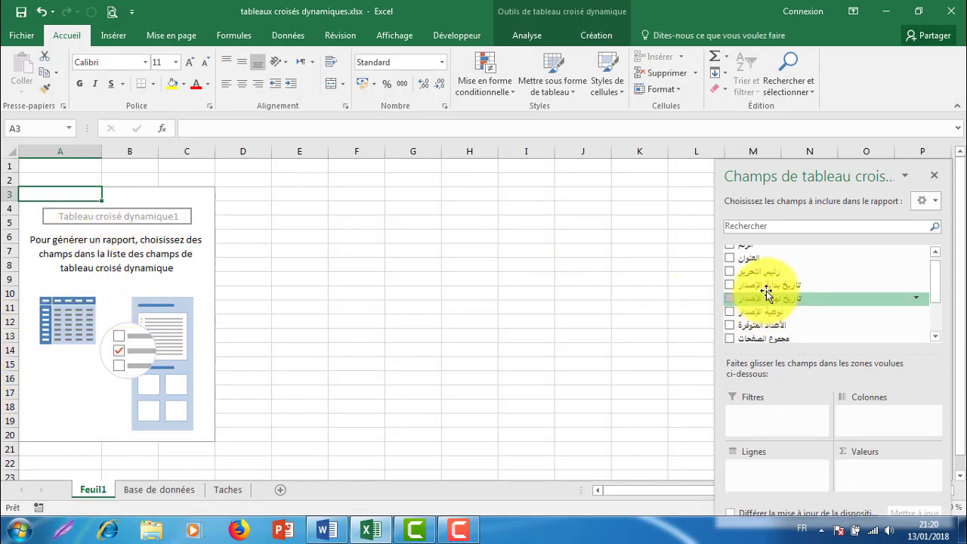
drag(750, 260, 863, 468)
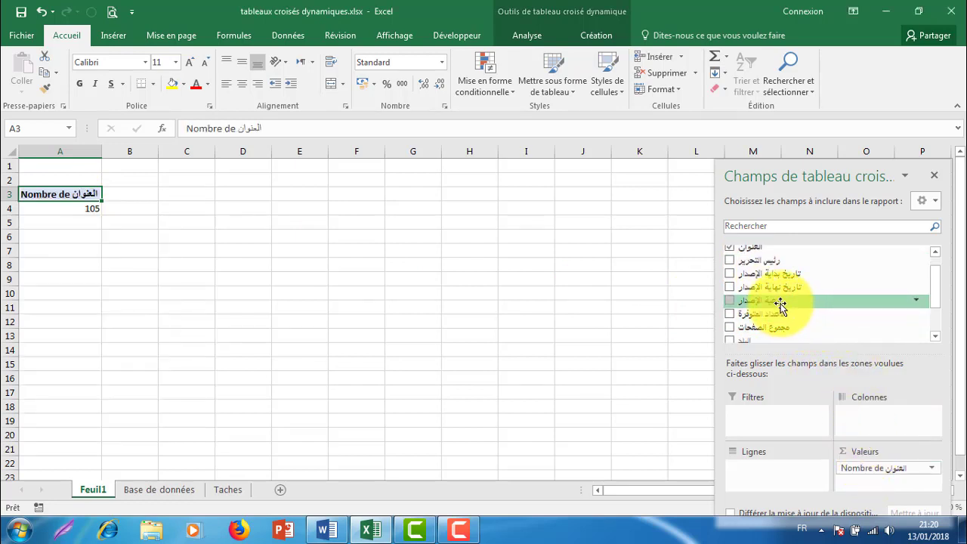
drag(778, 302, 771, 472)
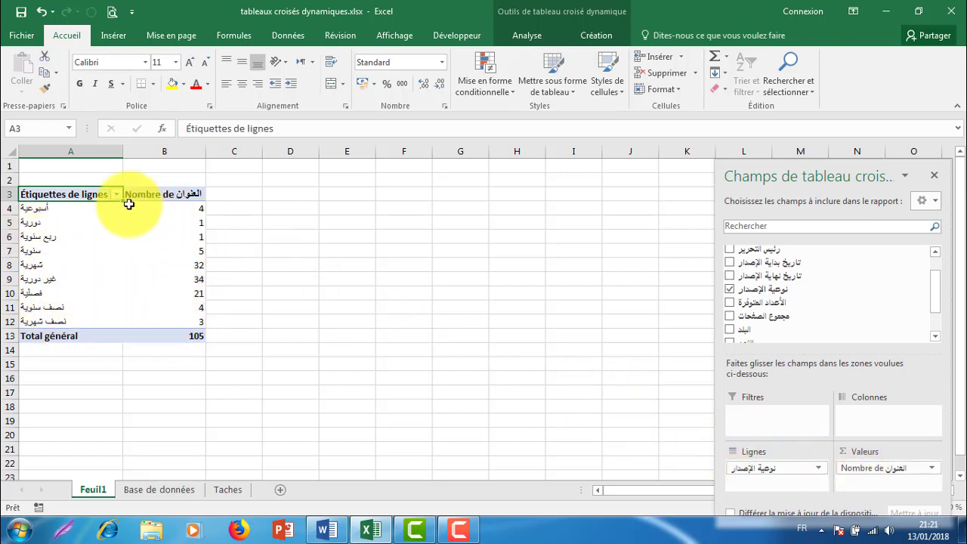
Step: Return to the Taches sheet's task list
mouse_move(130, 302)
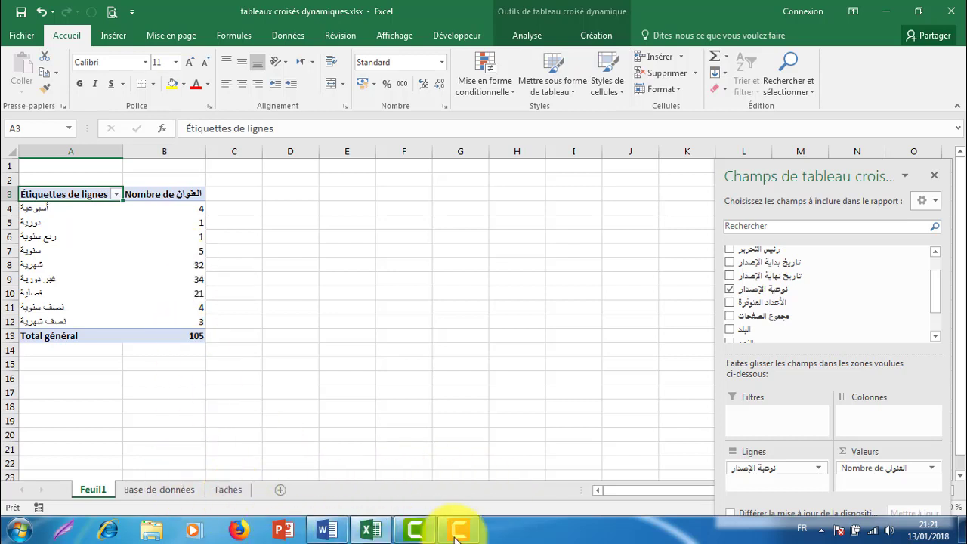
mouse_move(368, 533)
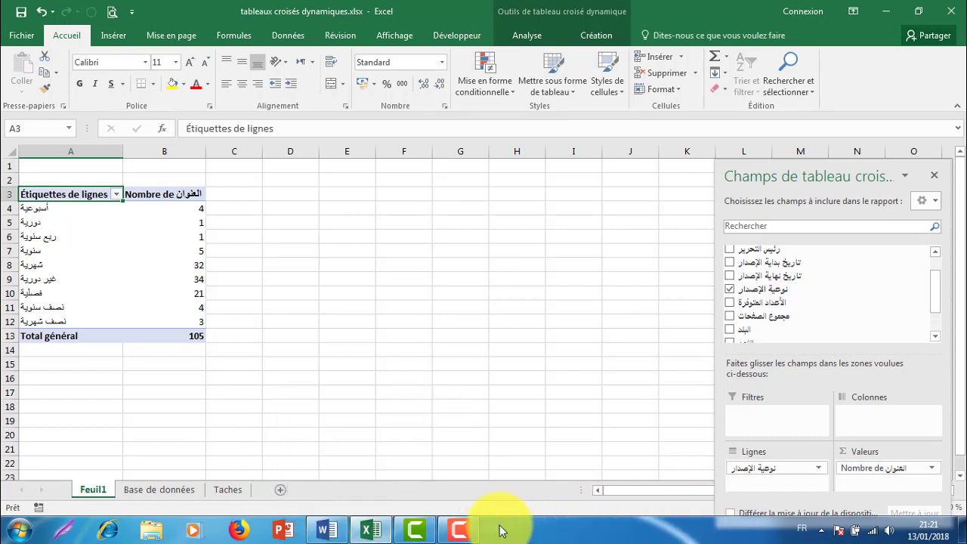
click(225, 489)
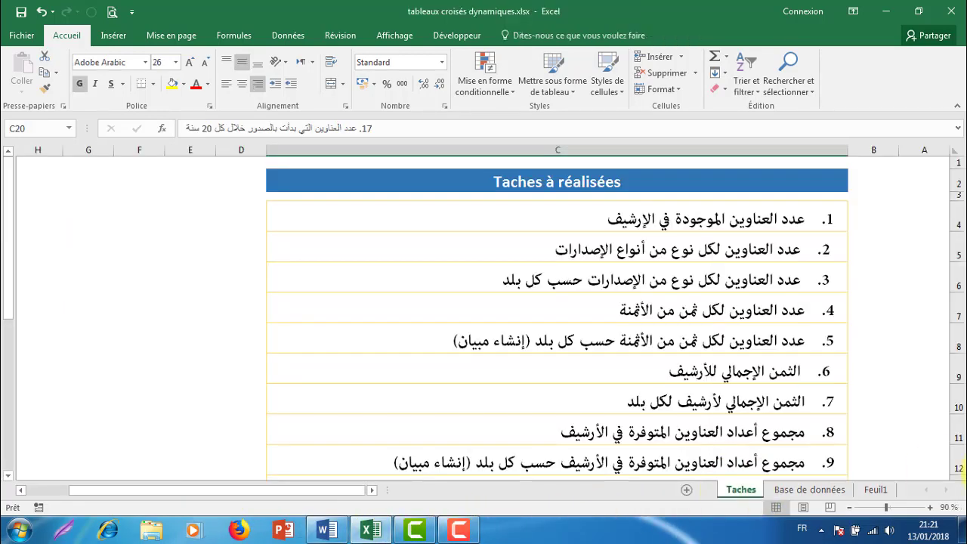
Step: Read task 3 in cell C6 on Taches, then go back to the Feuil1 pivot table
click(831, 285)
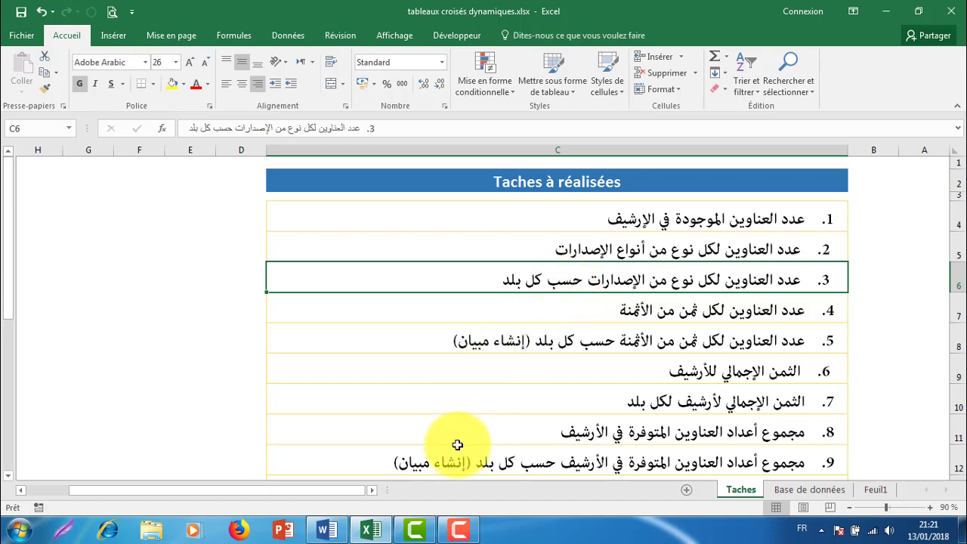
click(876, 492)
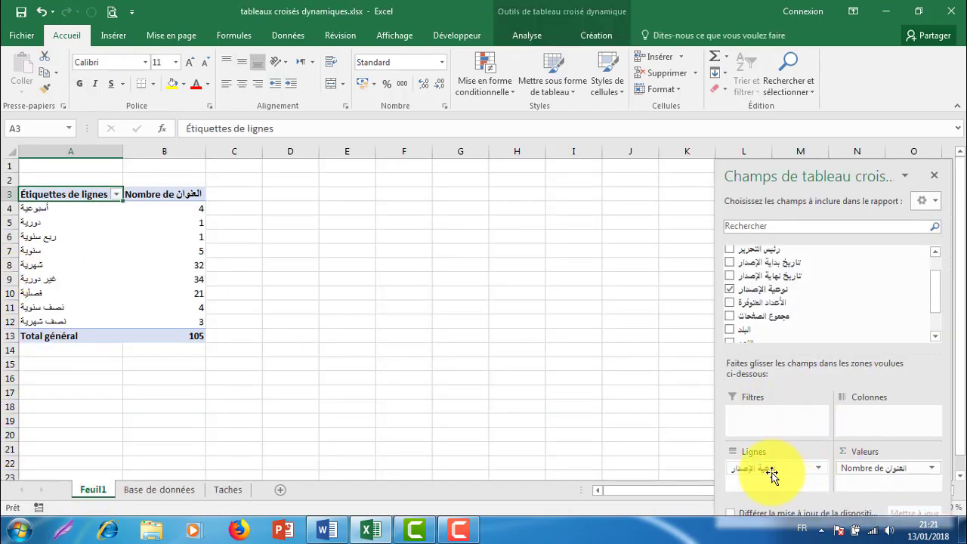
Step: Add البلد as pivot columns (الجزائر 18, المغرب 37, تونس 6, مصر 44) and select A5:F13
mouse_move(766, 469)
mouse_down()
mouse_move(339, 311)
mouse_move(806, 480)
mouse_up()
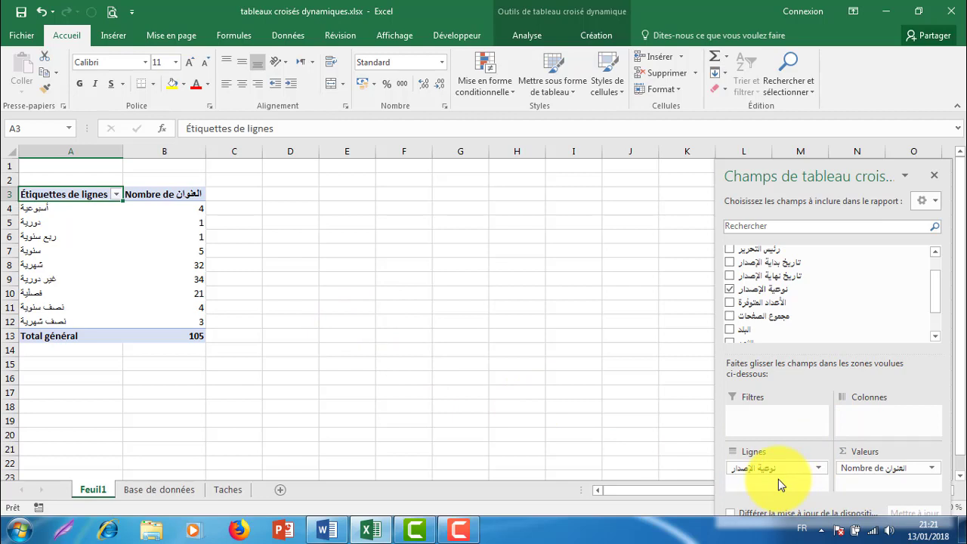
mouse_move(778, 479)
mouse_down()
mouse_move(753, 340)
mouse_move(858, 418)
mouse_up()
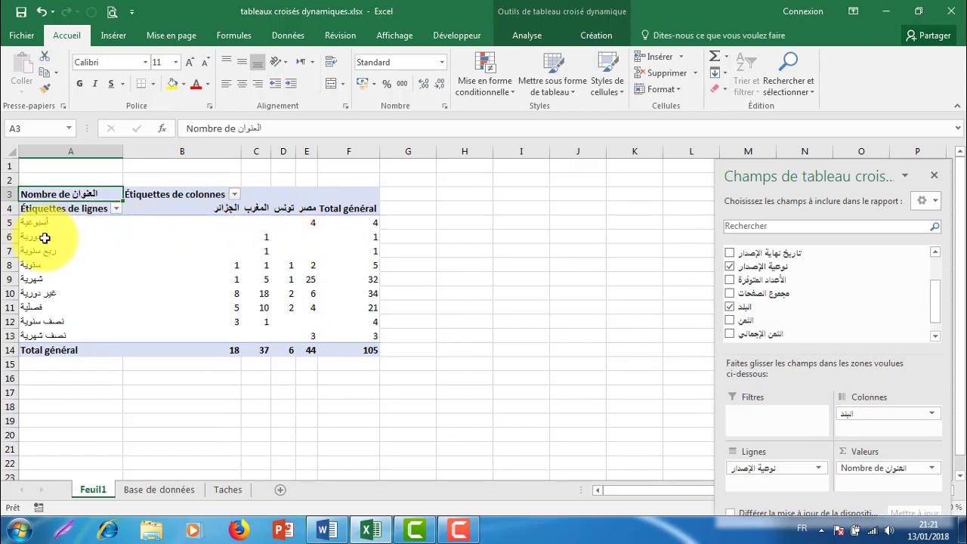
click(223, 251)
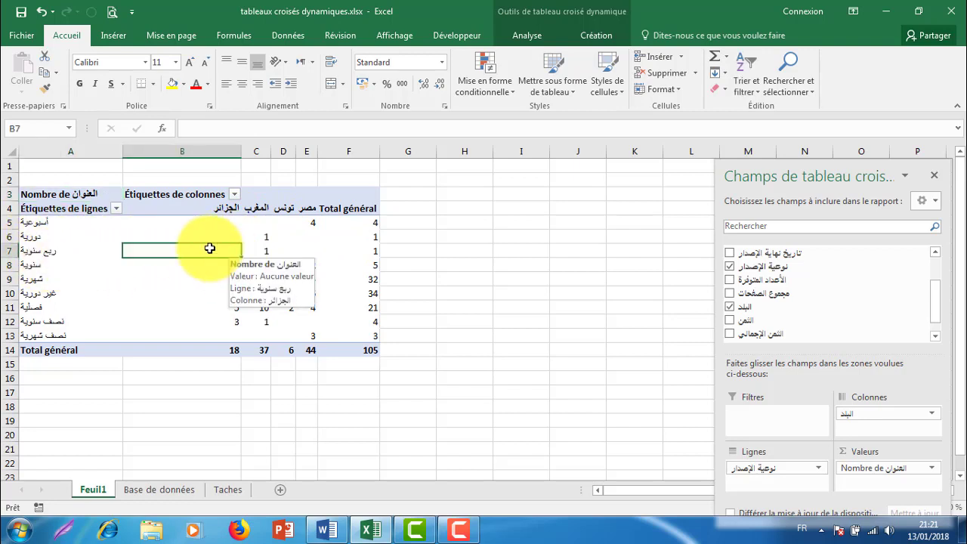
drag(38, 223, 167, 333)
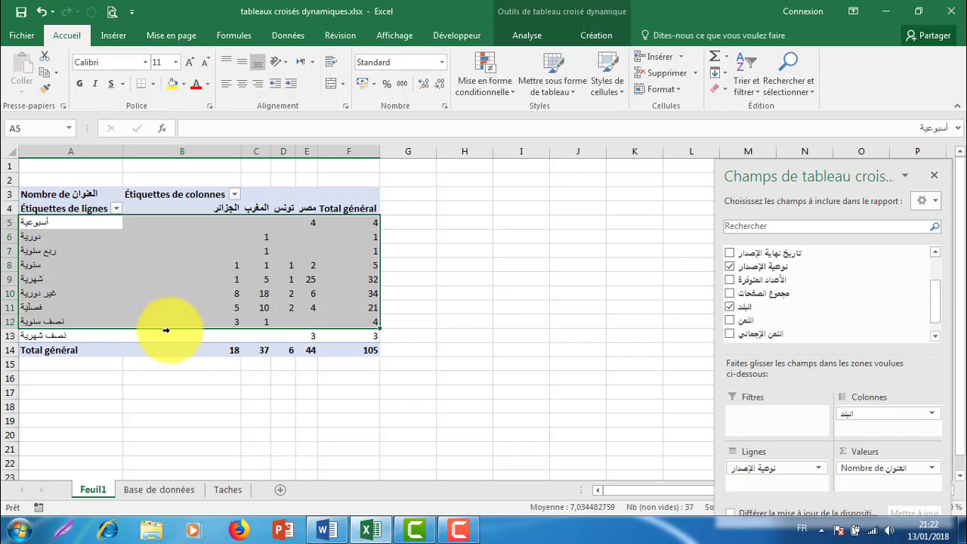
Step: Apply Toutes les bordures to the pivot body A5:F13
click(155, 85)
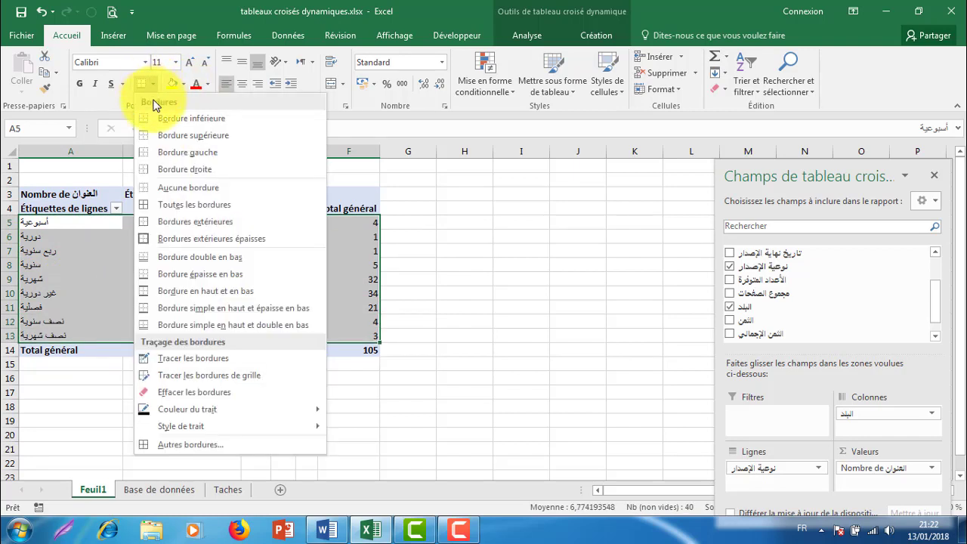
click(148, 202)
click(450, 266)
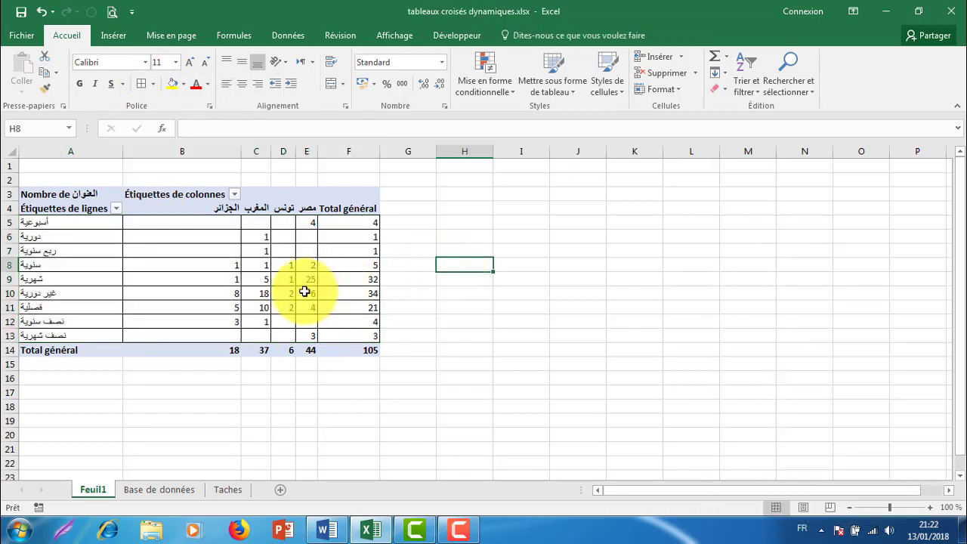
Step: Inspect the bordered pivot cells, such as B5, B6 and B7, to check the per-country counts
click(229, 222)
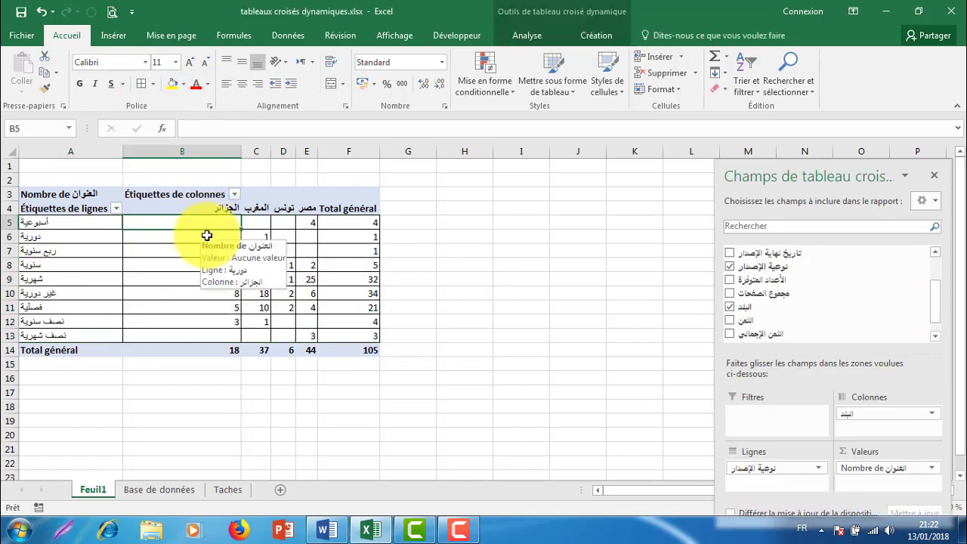
click(207, 235)
click(211, 253)
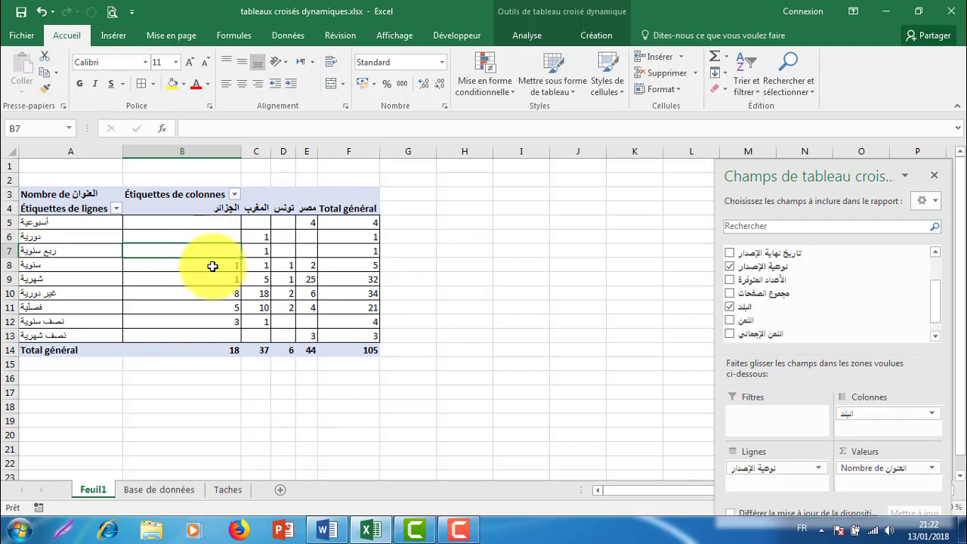
mouse_move(214, 281)
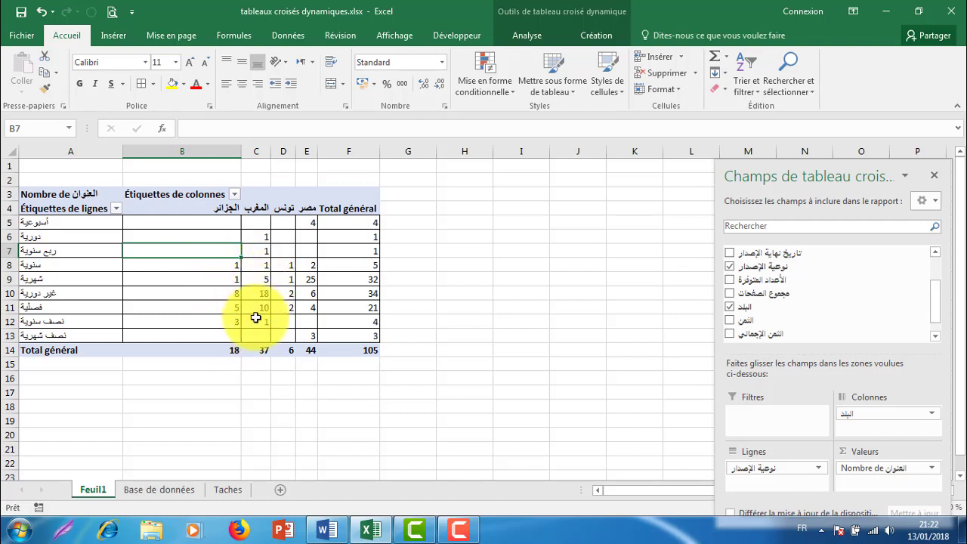
mouse_move(234, 343)
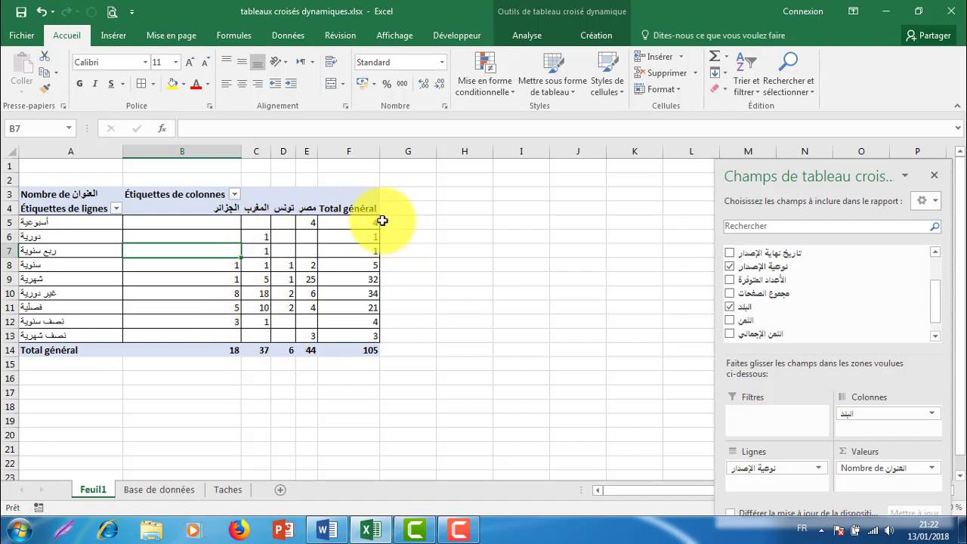
mouse_move(306, 220)
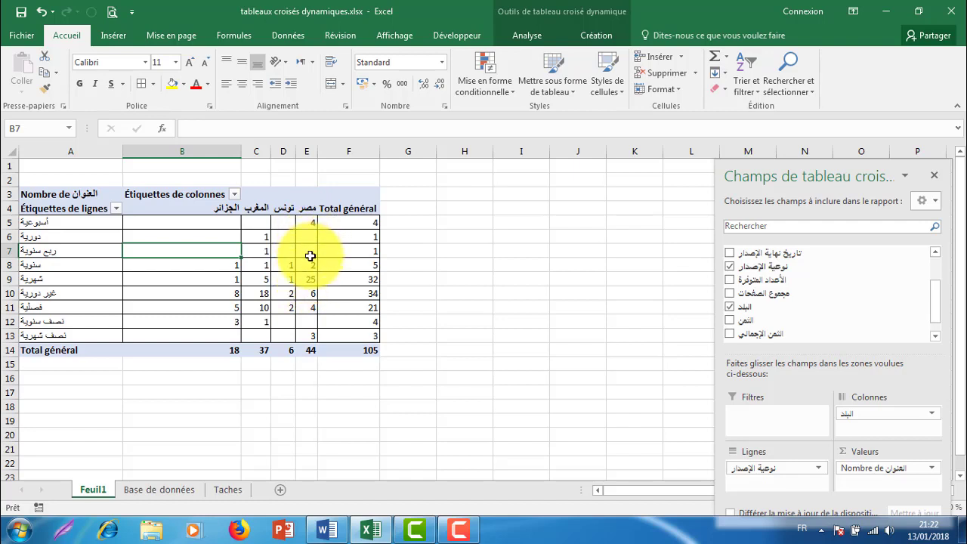
mouse_move(310, 256)
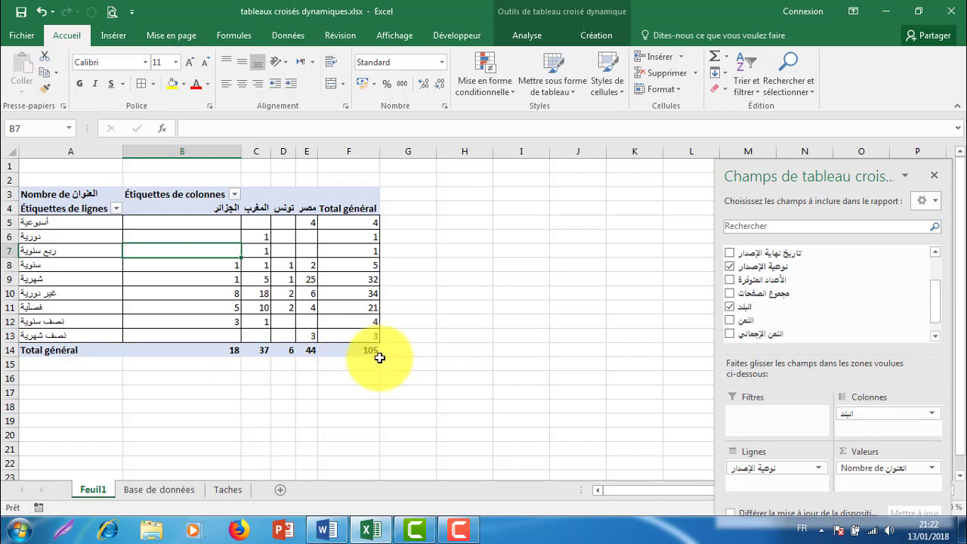
mouse_move(315, 355)
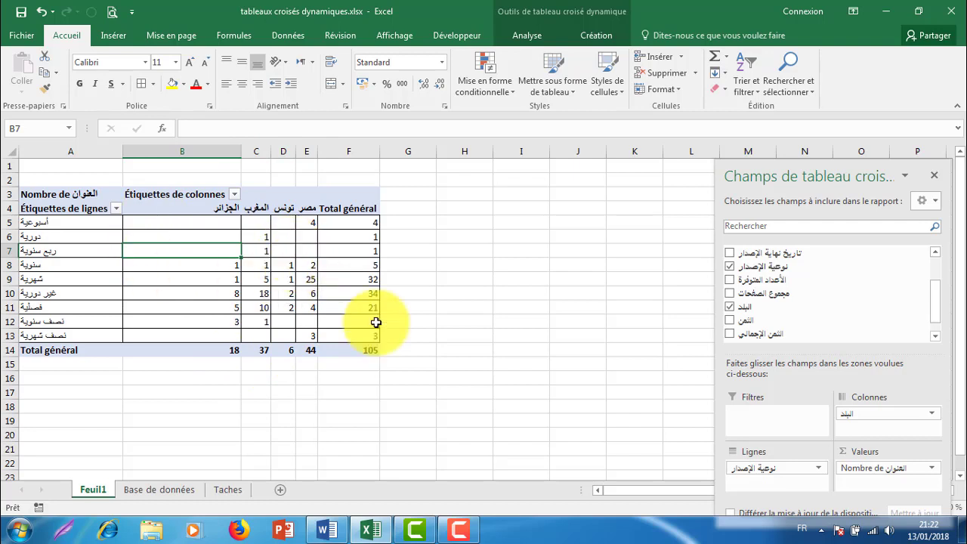
Step: Try swapping البلد and نوعية الإصدار between the Lignes and Colonnes areas
mouse_move(815, 418)
mouse_down()
mouse_move(843, 427)
mouse_move(860, 412)
mouse_up()
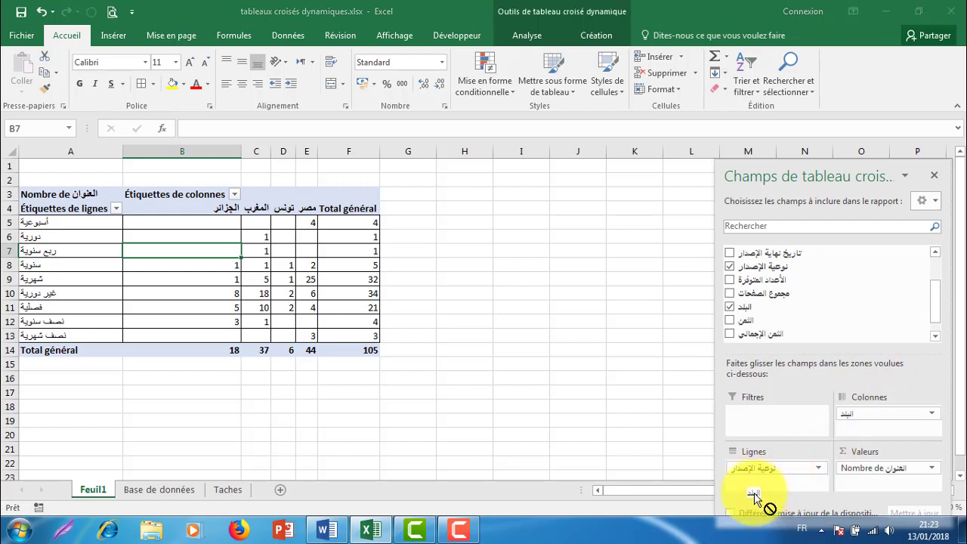
drag(768, 489, 848, 417)
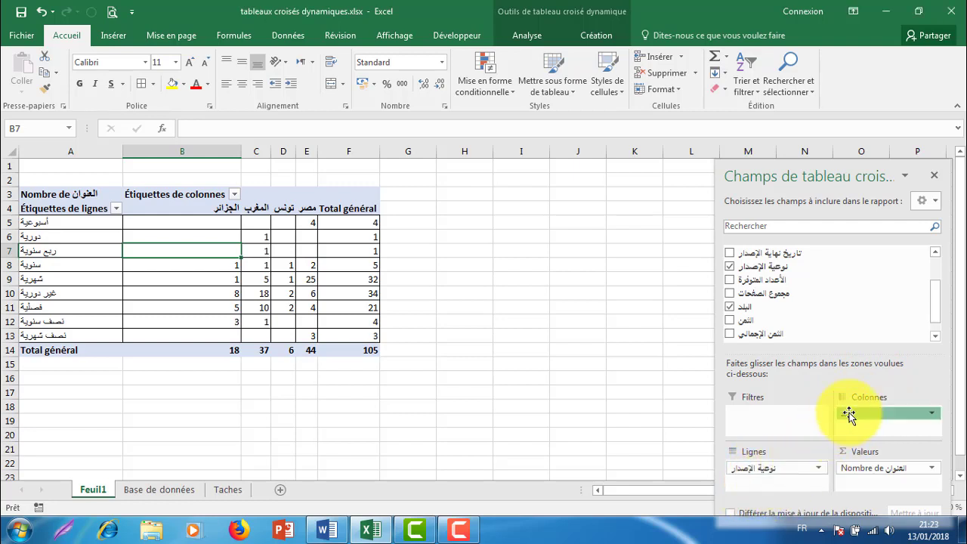
click(849, 414)
click(636, 406)
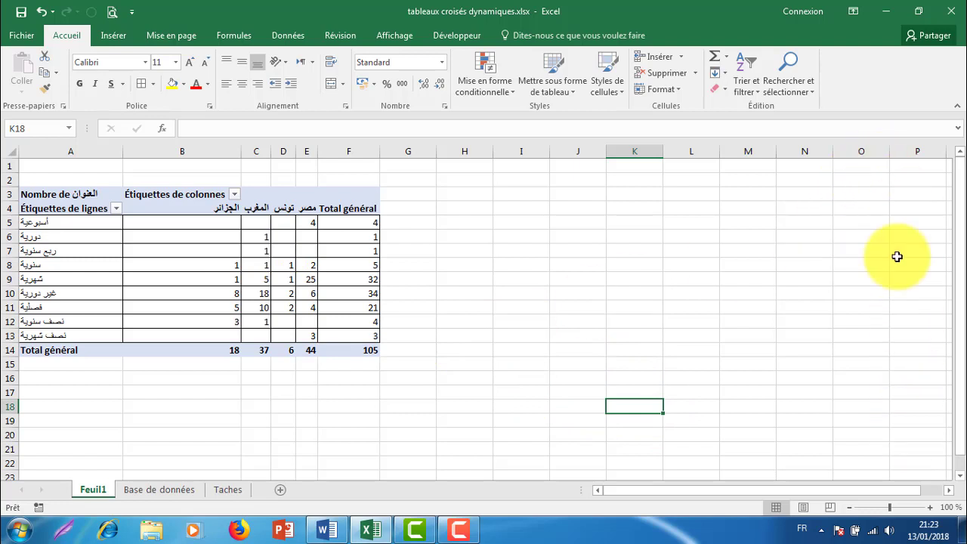
click(283, 280)
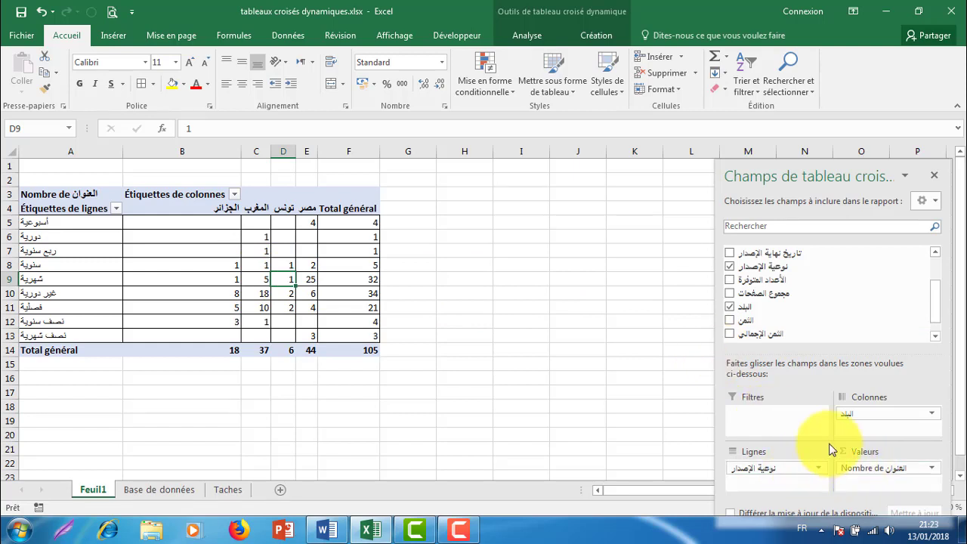
mouse_move(848, 417)
mouse_down()
mouse_move(778, 491)
mouse_move(765, 472)
mouse_move(861, 417)
mouse_up()
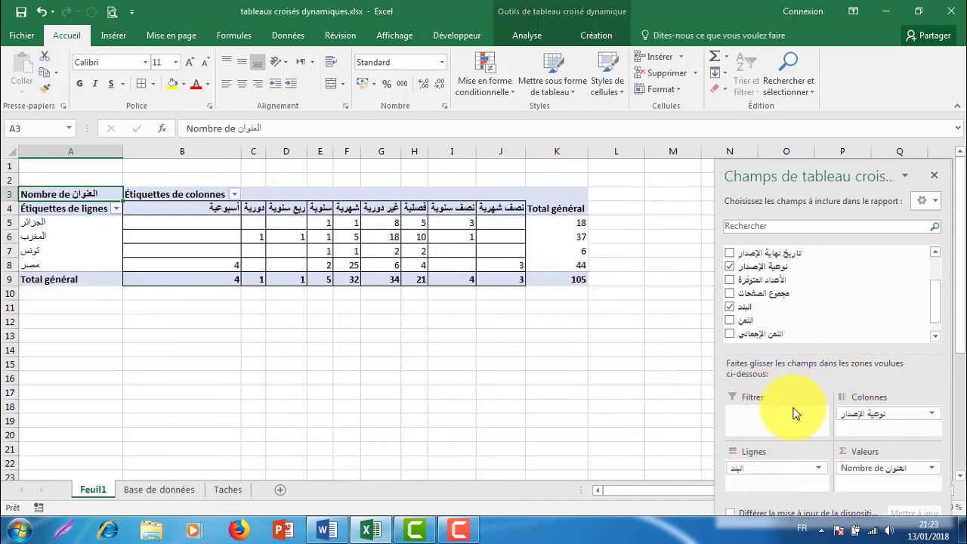
mouse_move(854, 414)
mouse_down()
mouse_move(859, 400)
mouse_move(833, 398)
mouse_up()
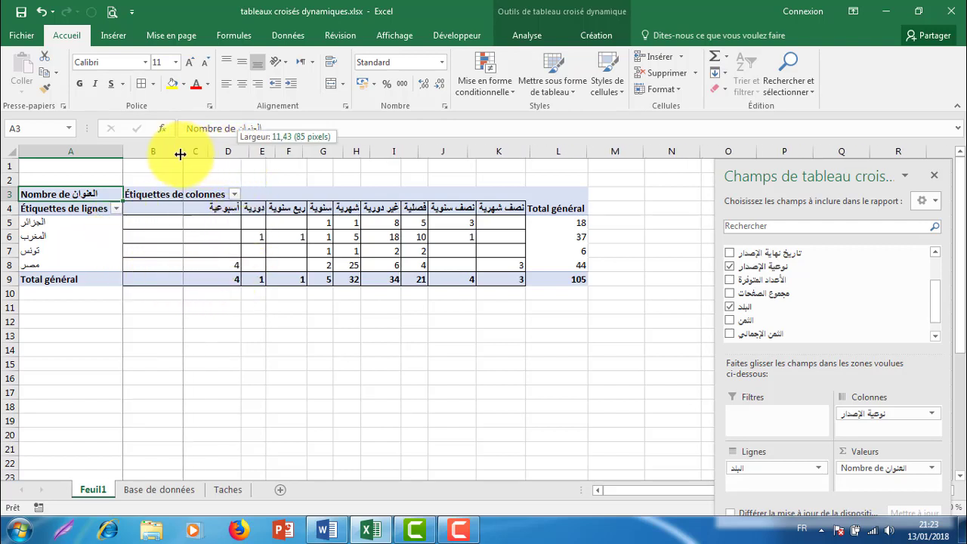
Step: Put نوعية الإصدار back in rows and narrow column B of the pivot table
drag(241, 153, 179, 153)
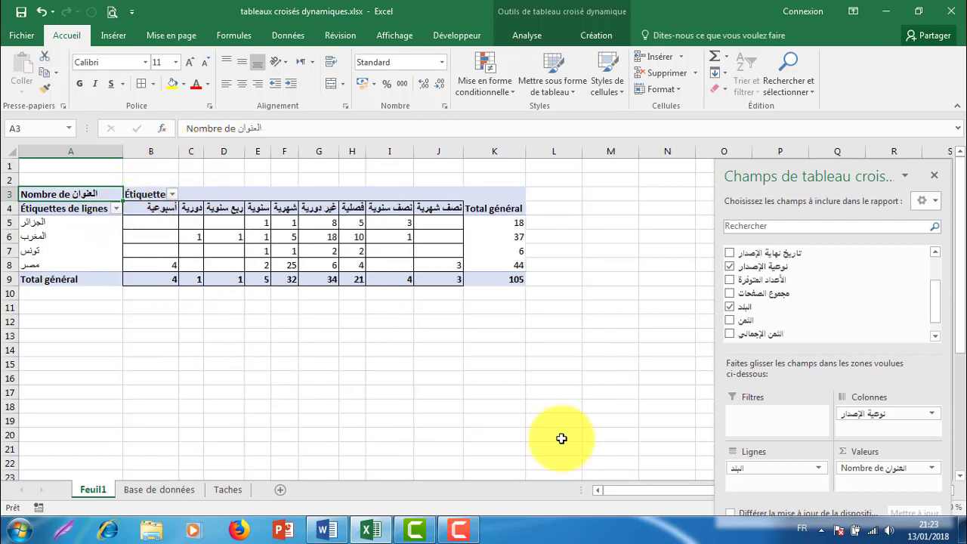
mouse_move(876, 413)
mouse_down()
mouse_move(759, 505)
mouse_move(737, 478)
mouse_move(874, 422)
mouse_up()
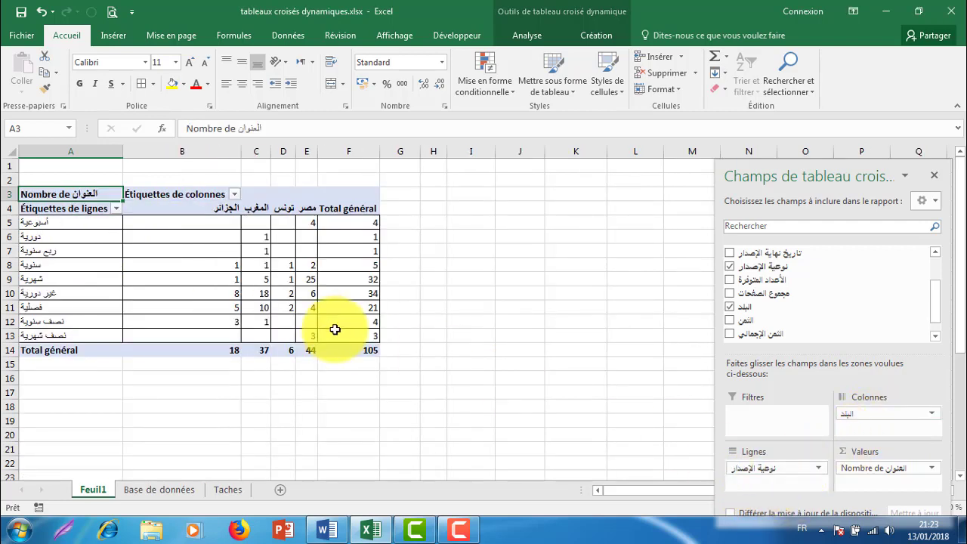
mouse_move(295, 315)
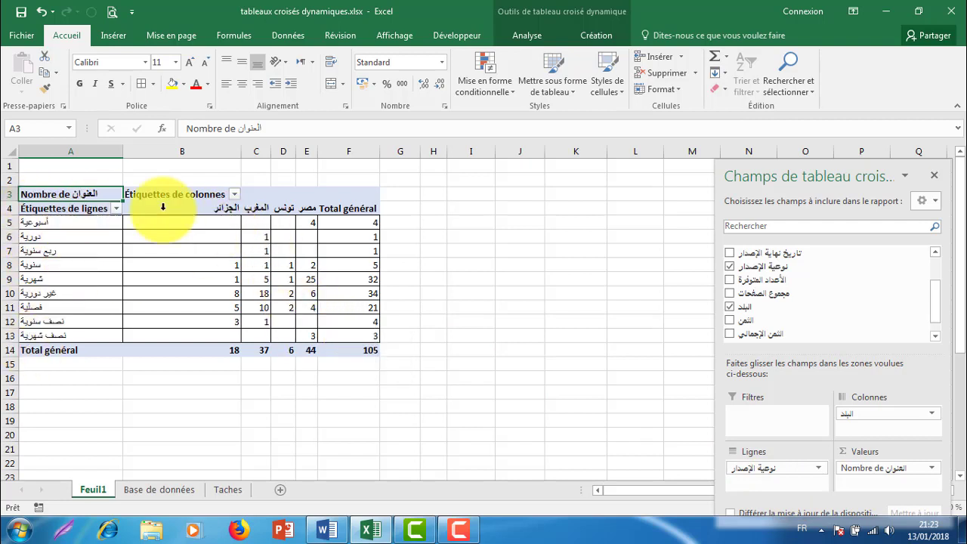
drag(240, 149, 169, 152)
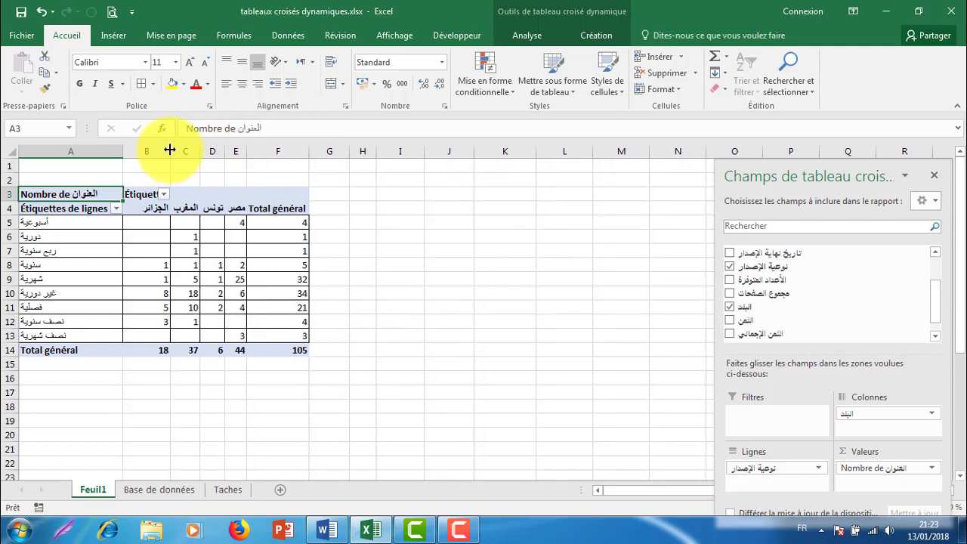
drag(170, 149, 168, 150)
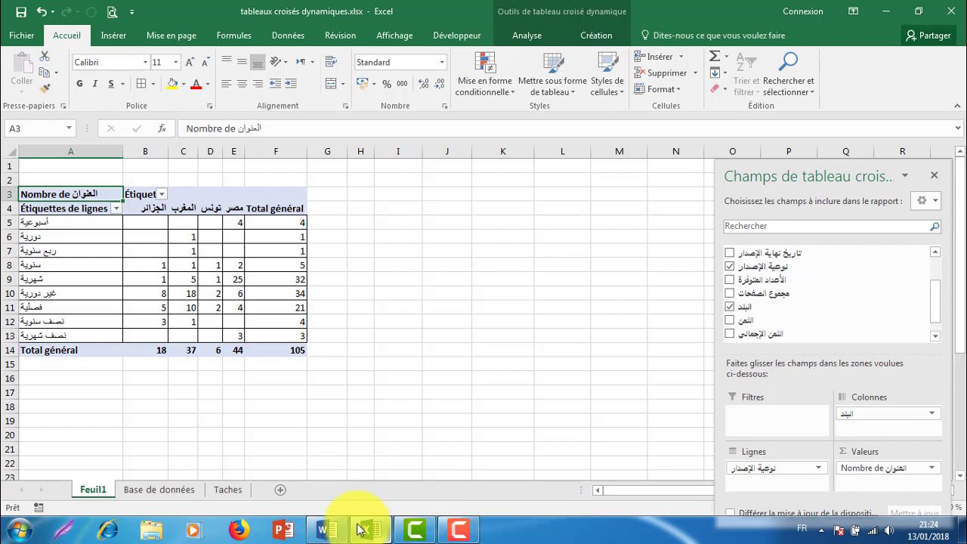
click(228, 489)
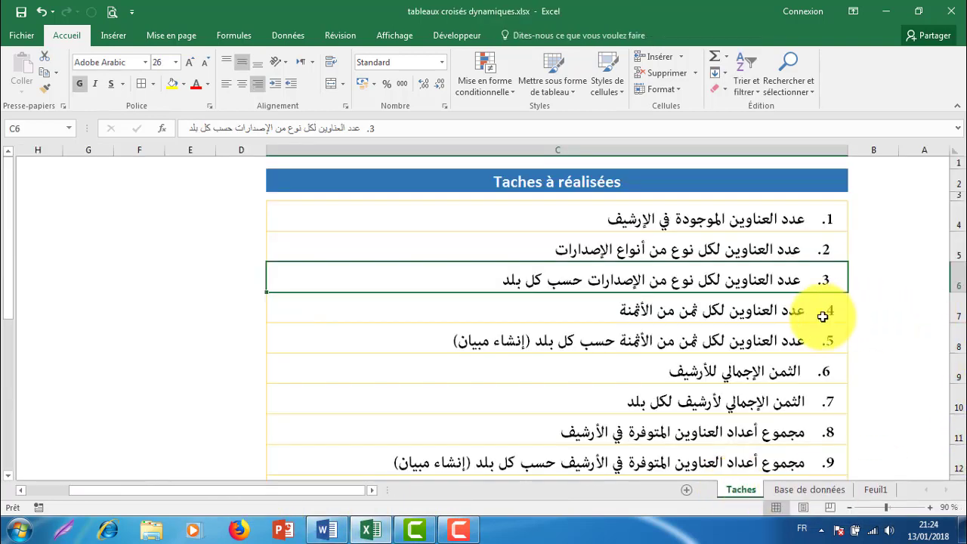
click(793, 310)
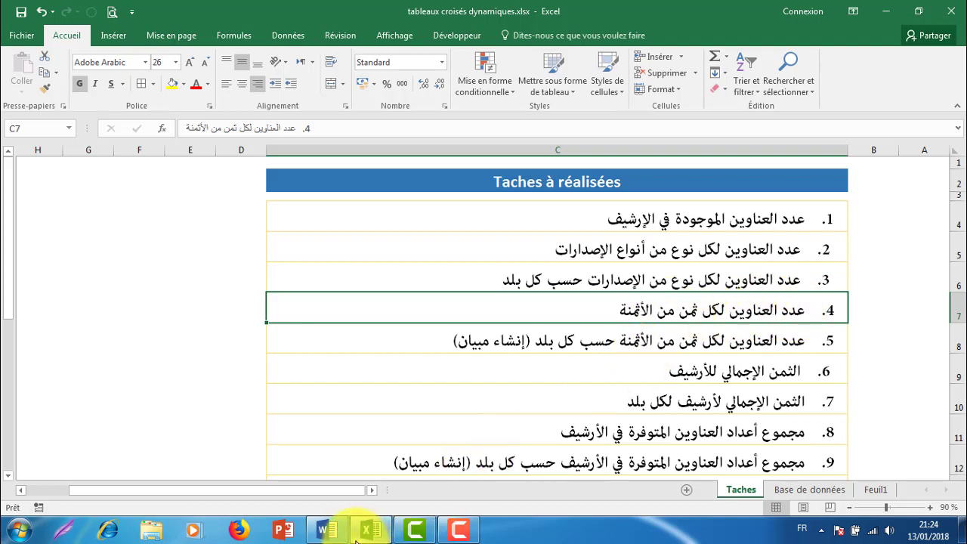
click(802, 489)
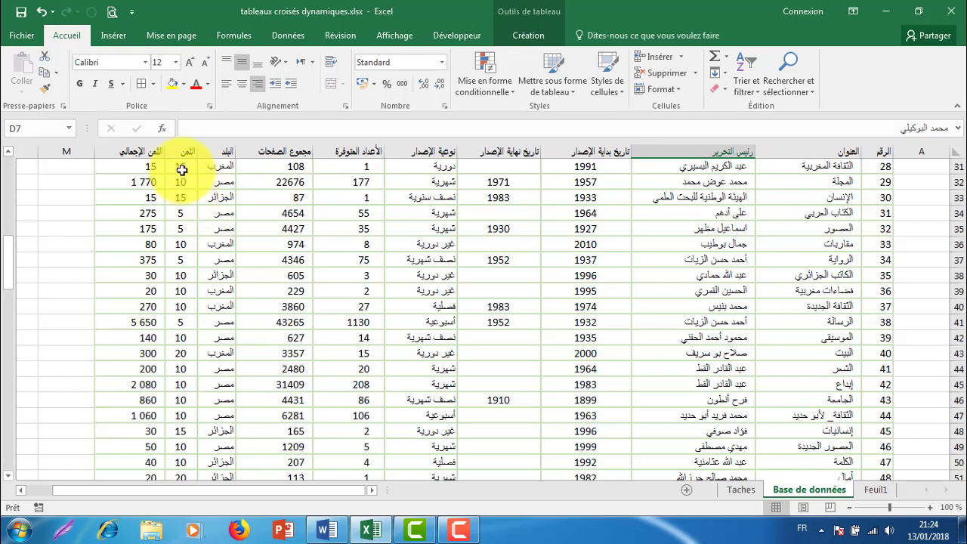
click(181, 182)
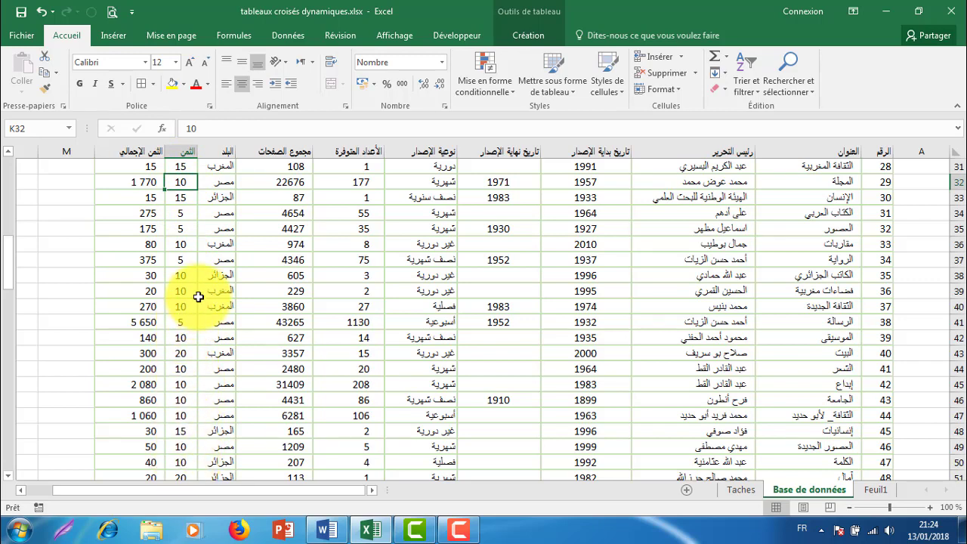
click(188, 277)
scroll(188, 278, down, 1)
scroll(189, 279, up, 1)
scroll(189, 280, up, 2)
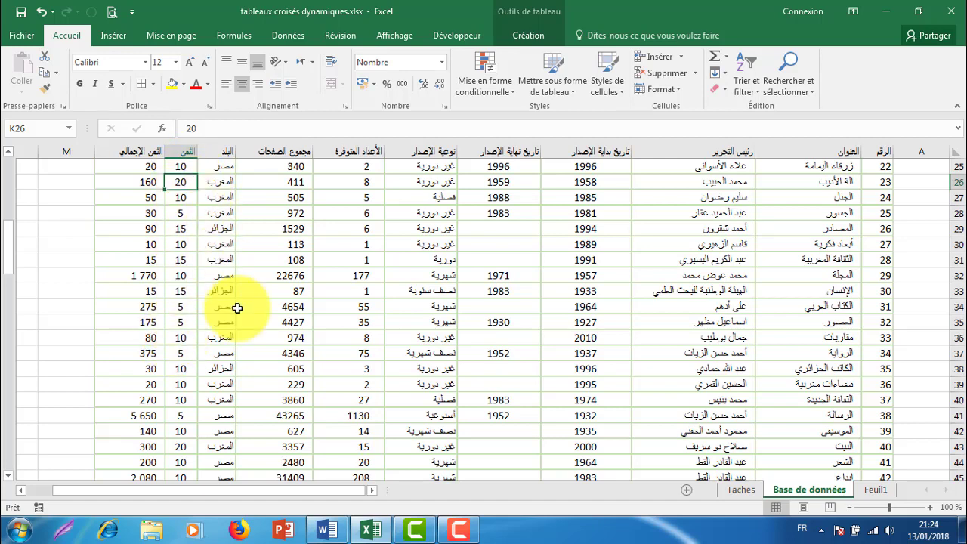
click(741, 489)
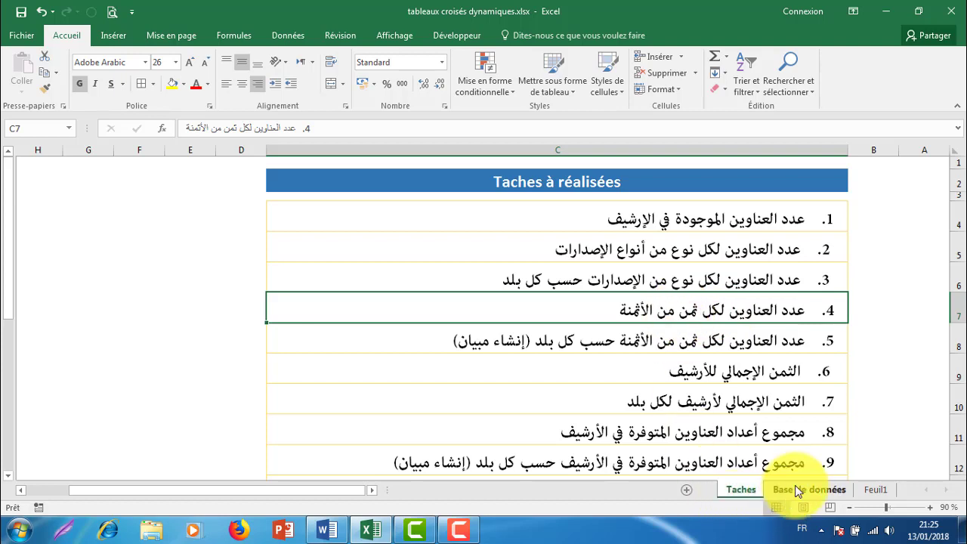
click(872, 489)
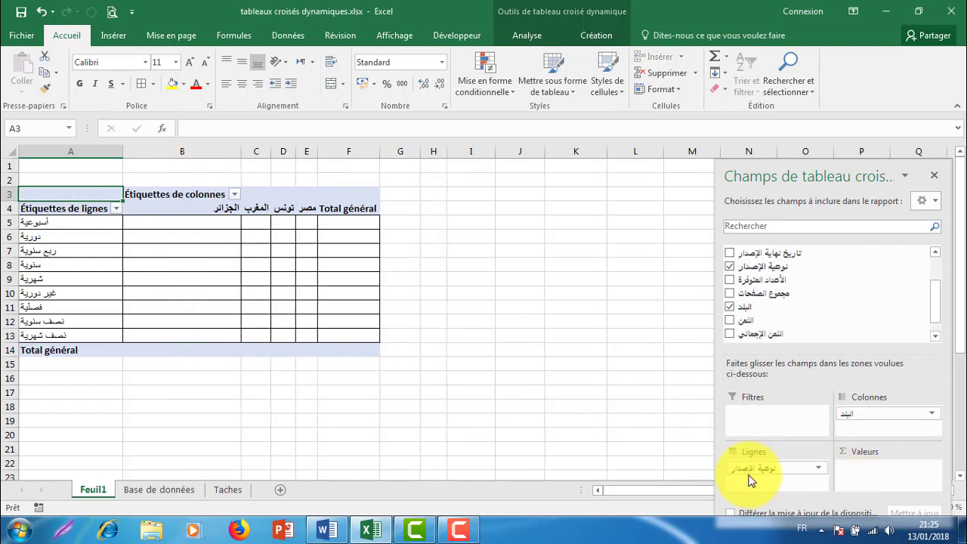
Step: Clear البلد and نوعية الإصدار from the pivot, checking the Taches list before returning to Feuil1
click(730, 307)
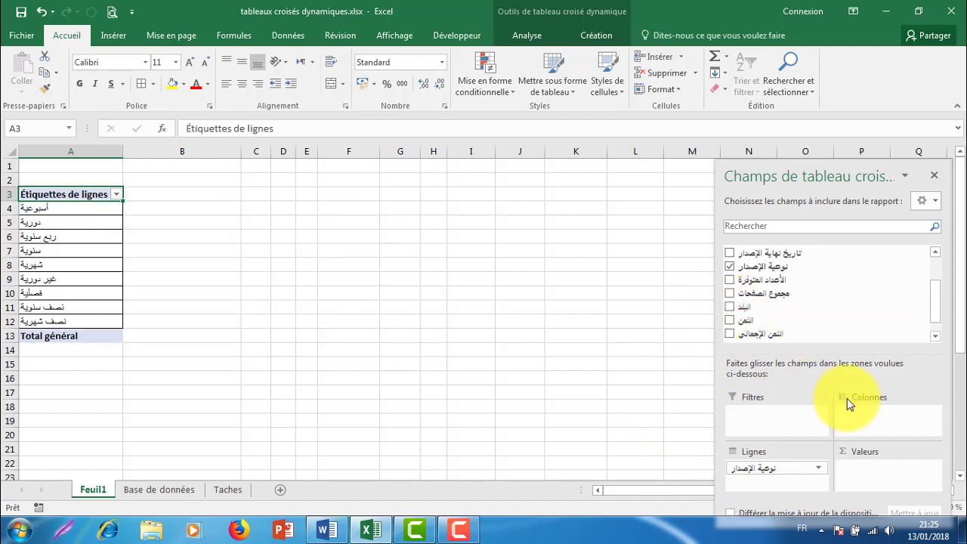
click(728, 266)
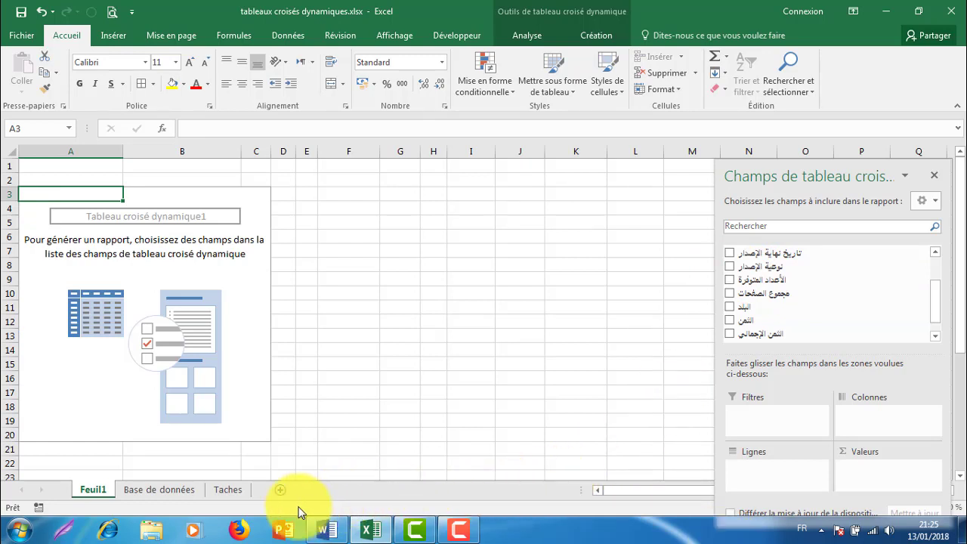
click(219, 489)
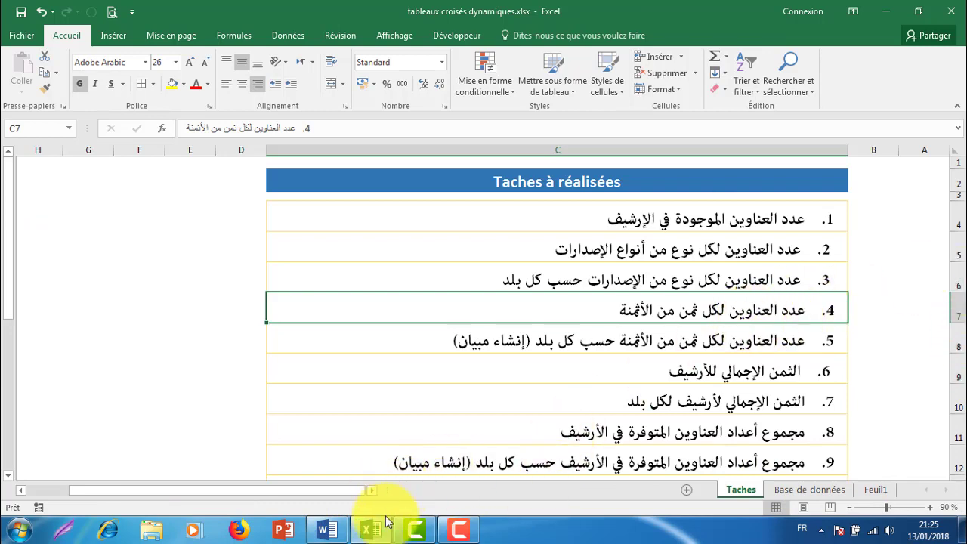
click(875, 489)
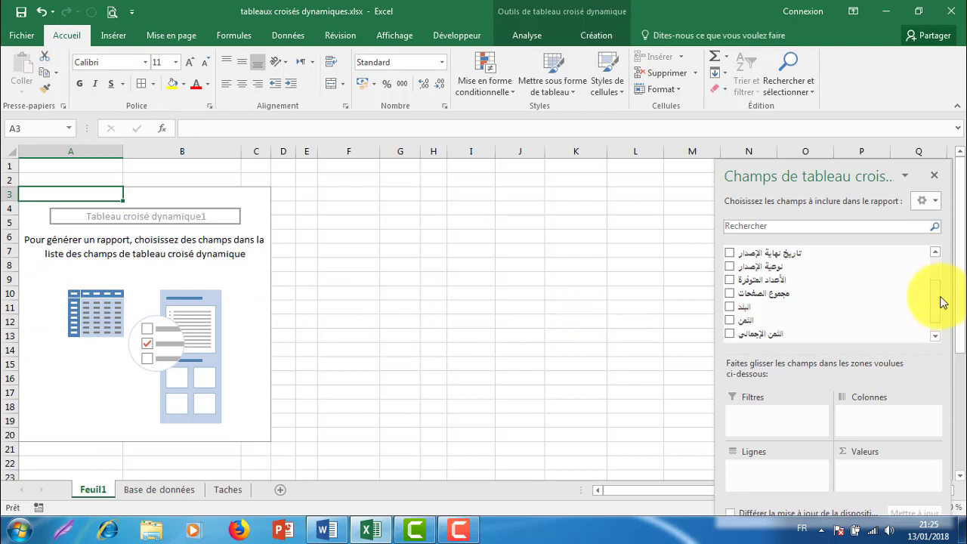
Step: Count العنوان titles per الثمن price: 27 at 5, 53 at 10, 14 at 15, 11 at 20
drag(937, 303, 939, 278)
drag(751, 263, 862, 474)
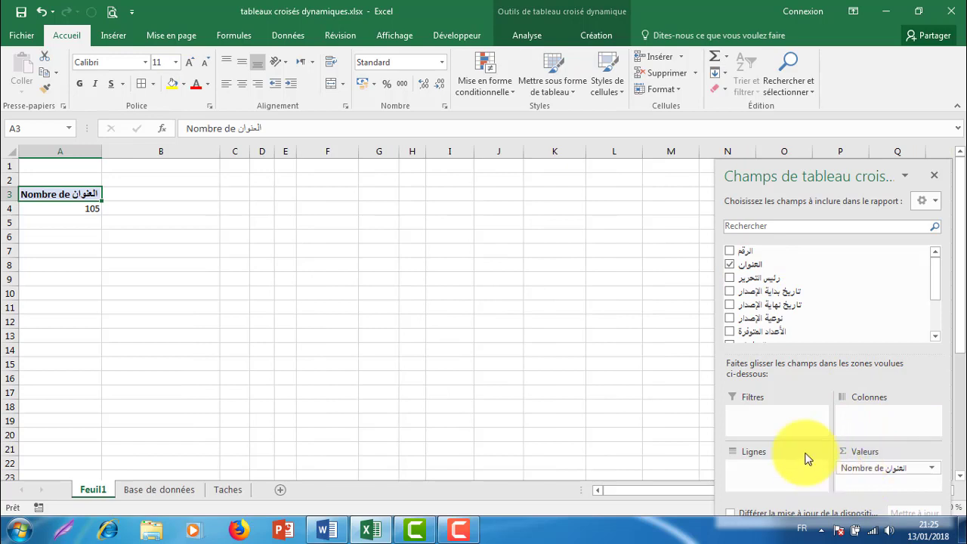
scroll(940, 304, down, 1)
scroll(933, 308, down, 2)
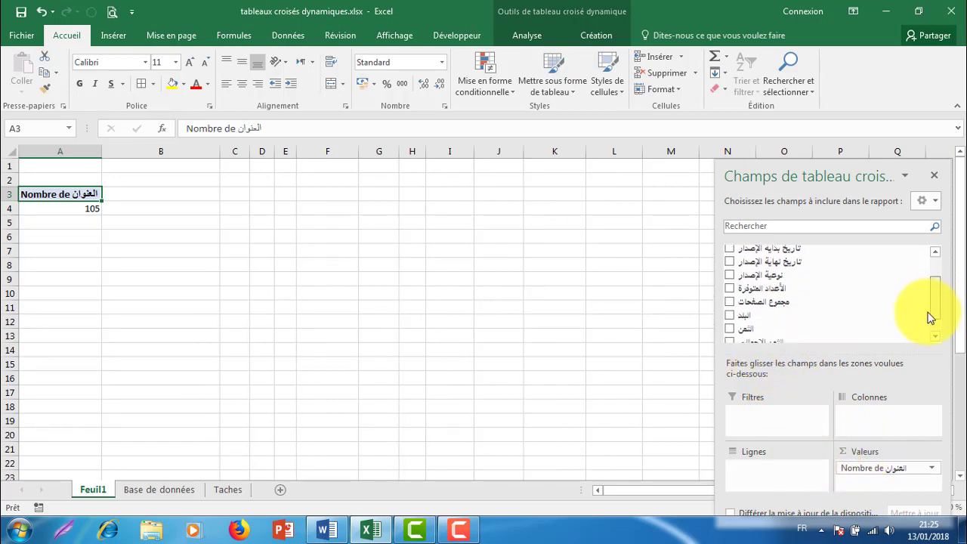
scroll(931, 309, down, 2)
mouse_move(770, 312)
mouse_down()
mouse_move(759, 473)
mouse_move(756, 466)
mouse_up()
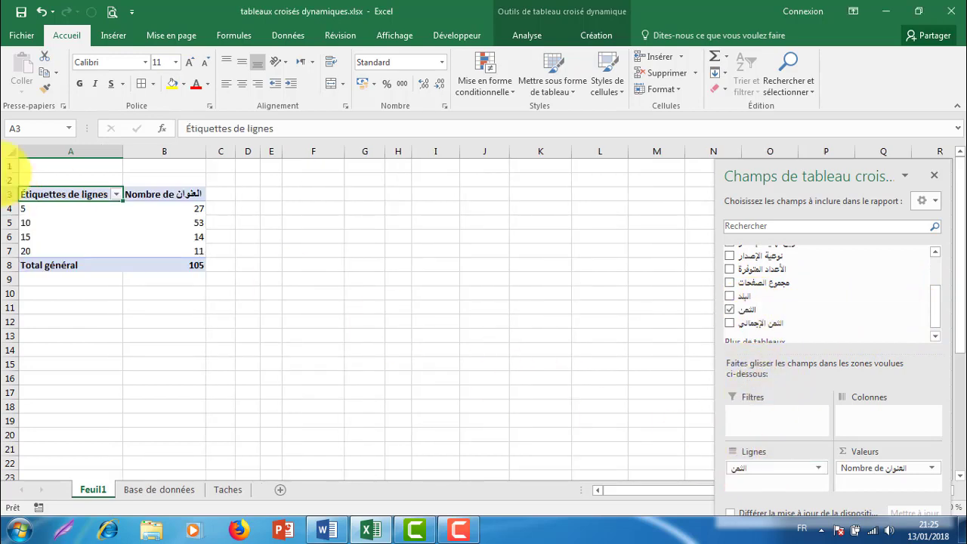
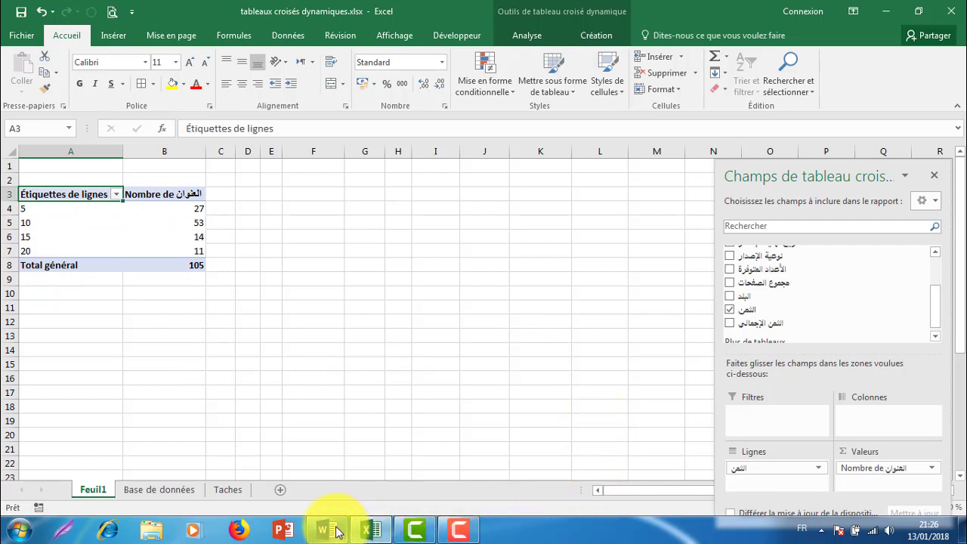
Step: Add البلد as pivot columns so per-price title counts split by country, then review task 5
mouse_move(418, 529)
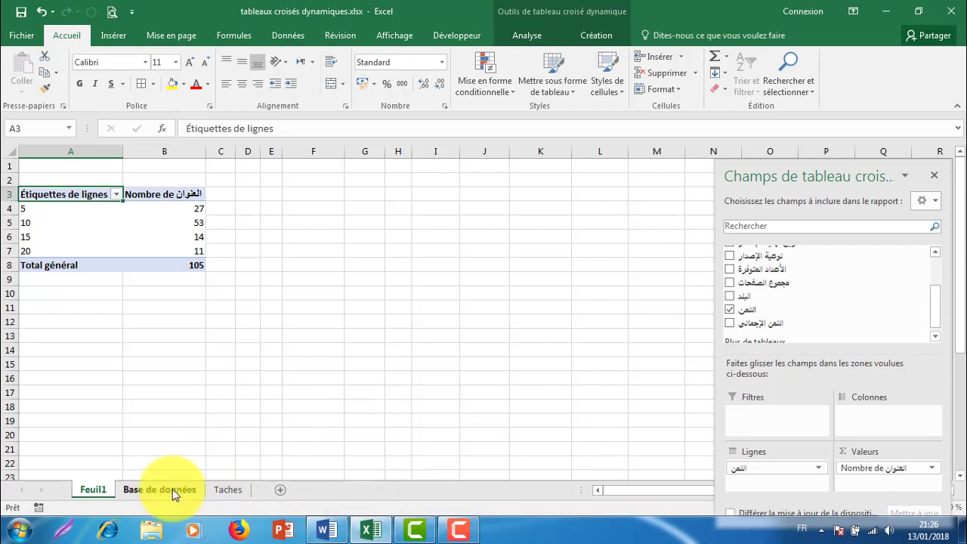
click(226, 489)
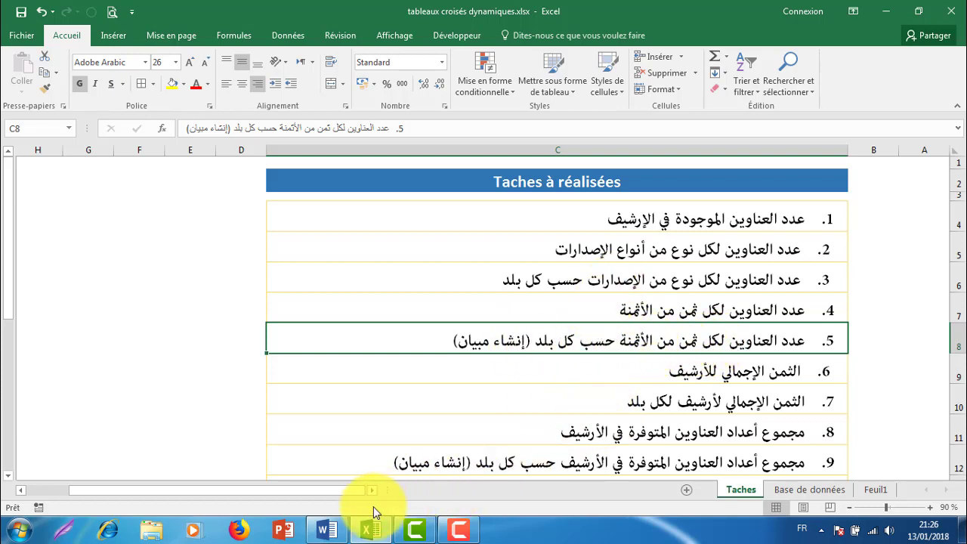
click(869, 489)
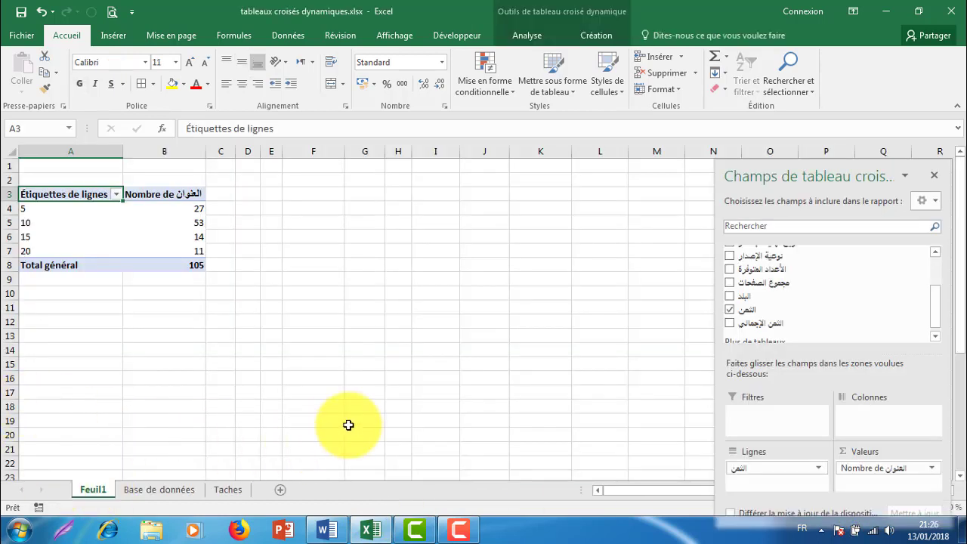
drag(748, 305, 865, 409)
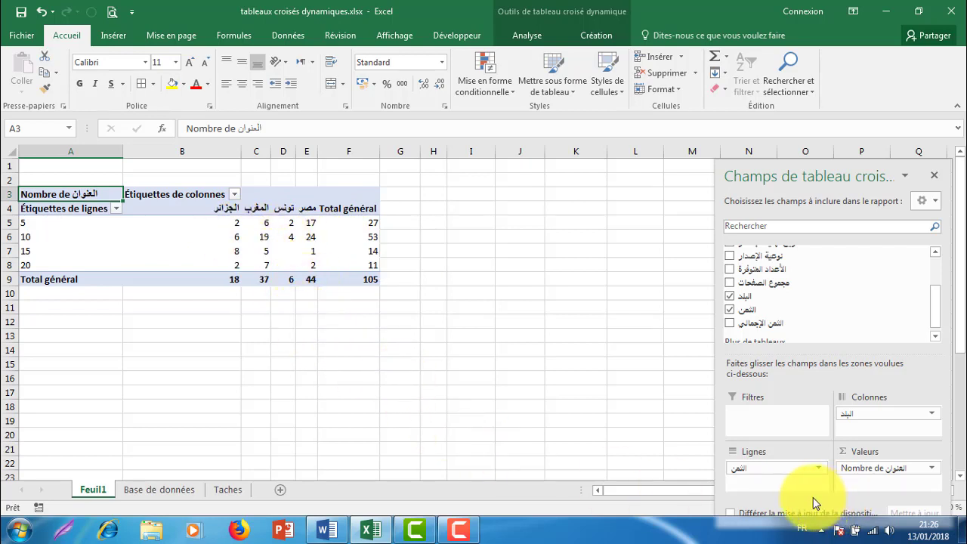
click(224, 491)
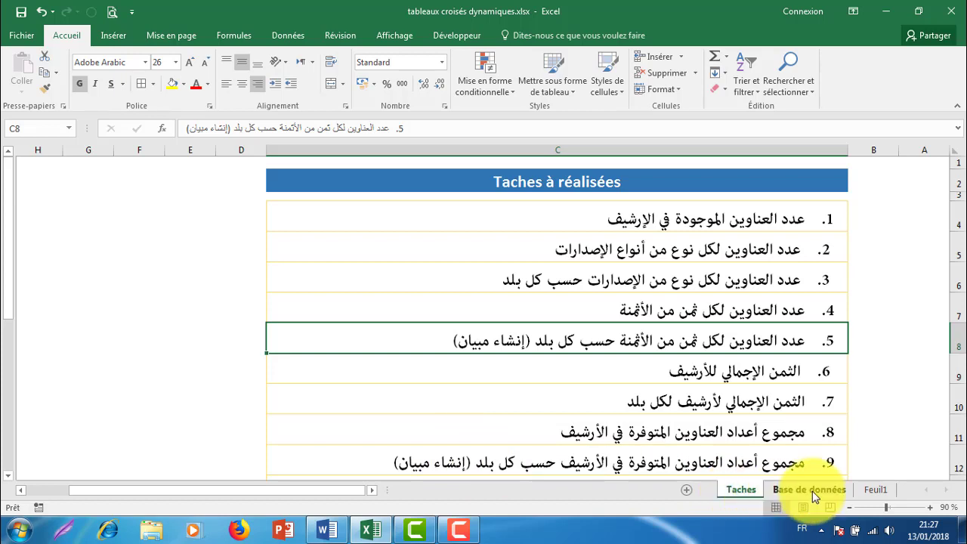
Step: Clear the title count, price and country fields from the pivot, then sum الثمن الإجمالي
click(876, 490)
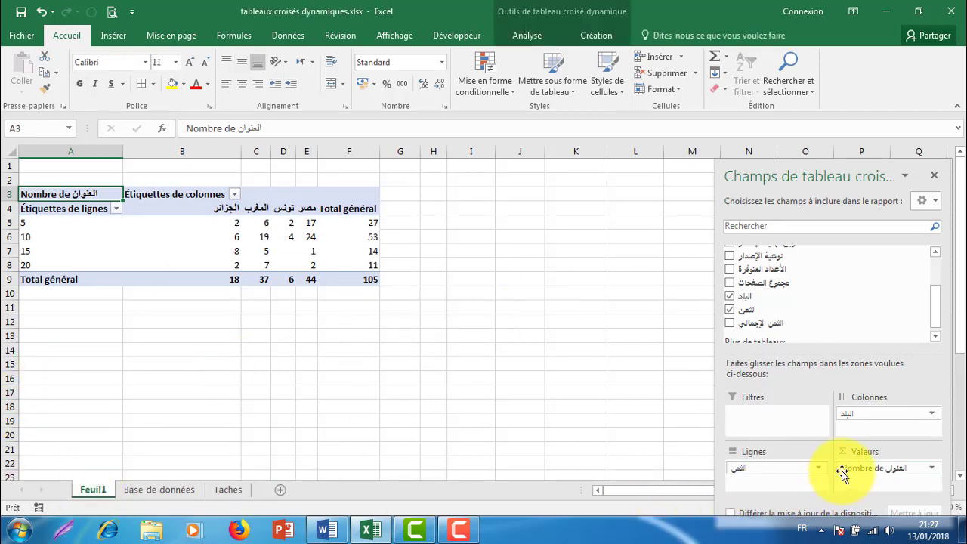
drag(842, 471, 647, 443)
drag(748, 469, 617, 443)
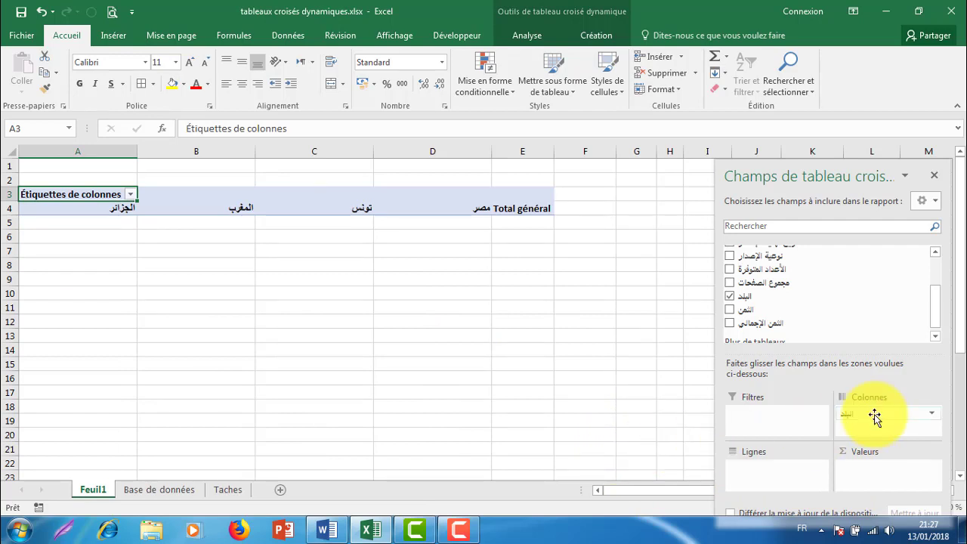
drag(874, 417, 546, 453)
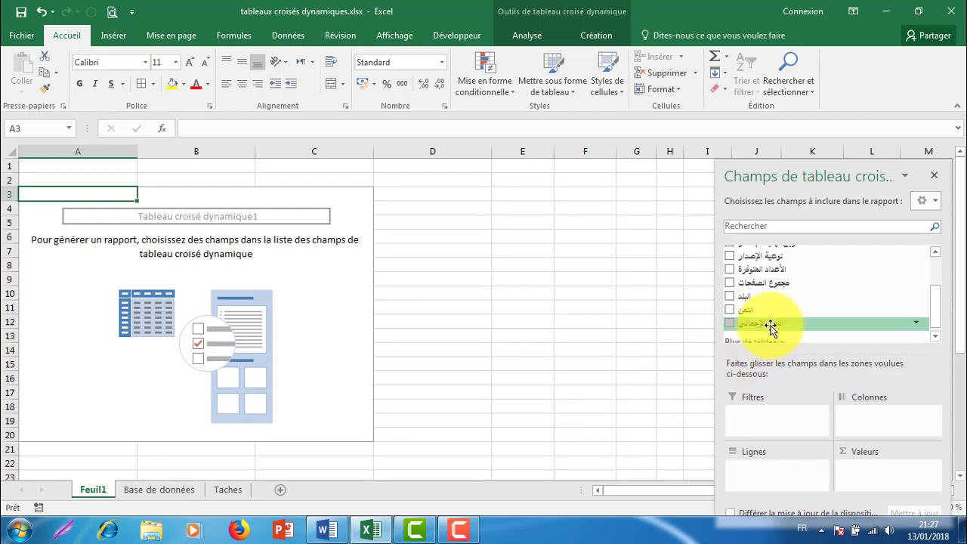
mouse_move(774, 326)
mouse_down()
mouse_move(872, 469)
mouse_move(869, 480)
mouse_up()
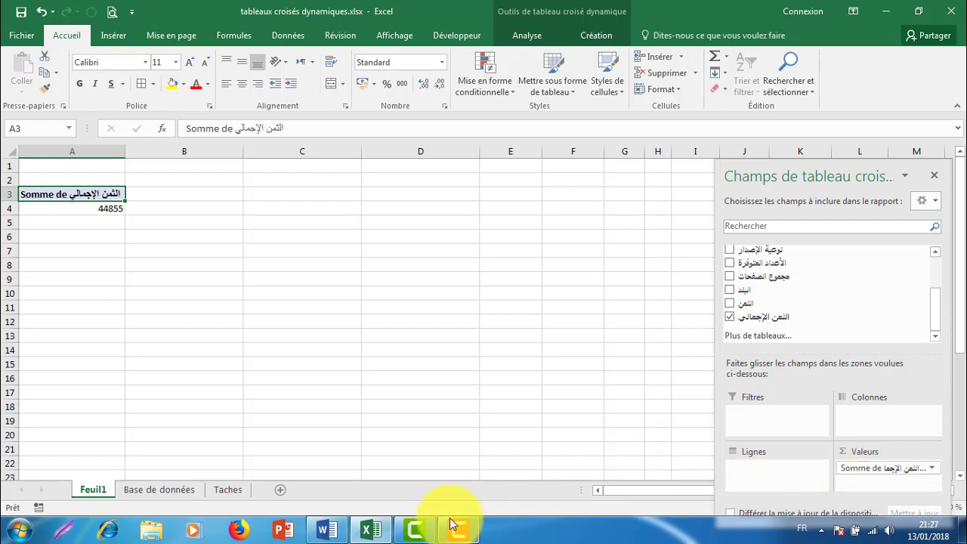
Step: Enter =SOMME(L4:L110) in L111 of Base de données, giving 44 855, and compare with Feuil1
click(179, 489)
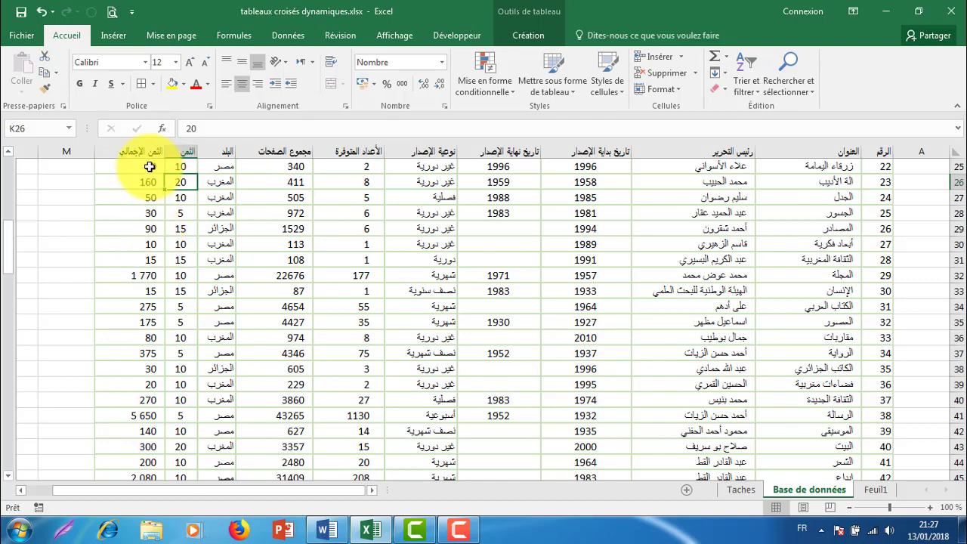
scroll(141, 257, down, 2)
scroll(141, 257, down, 2)
scroll(142, 257, down, 2)
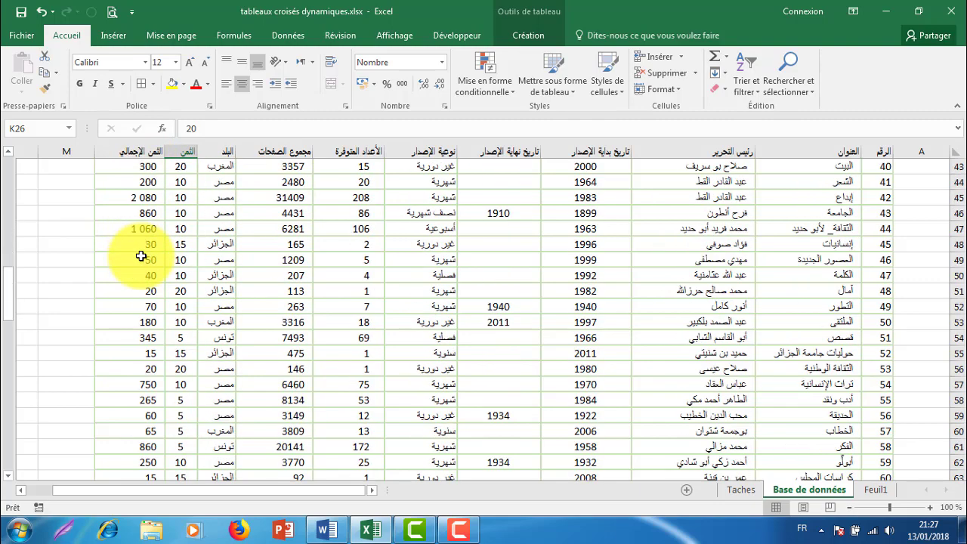
scroll(141, 257, down, 2)
scroll(142, 256, down, 7)
scroll(142, 256, down, 3)
scroll(141, 257, down, 3)
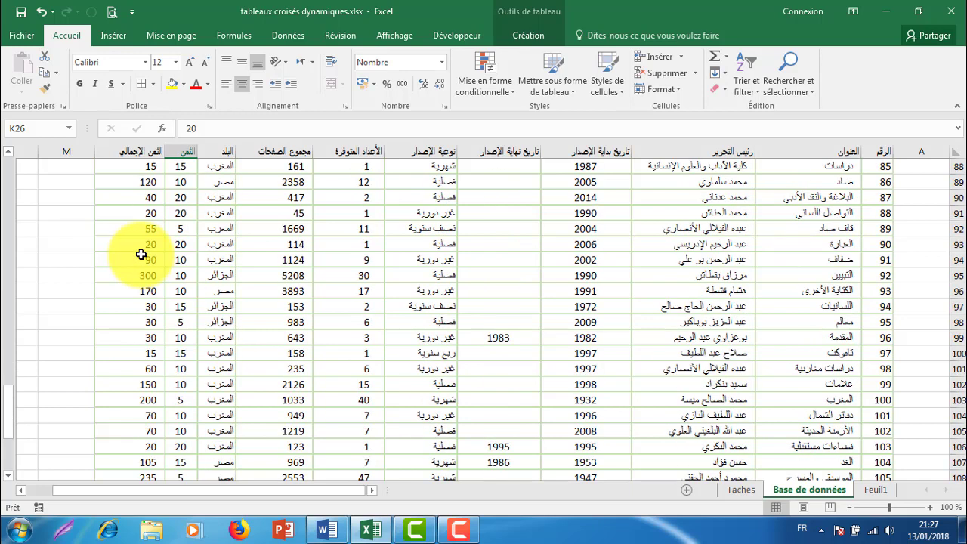
scroll(141, 257, down, 6)
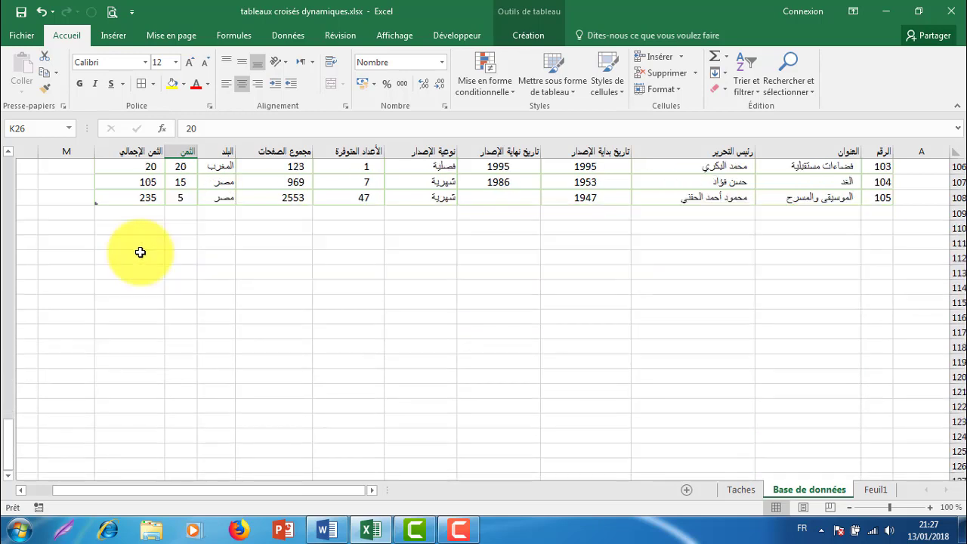
click(150, 213)
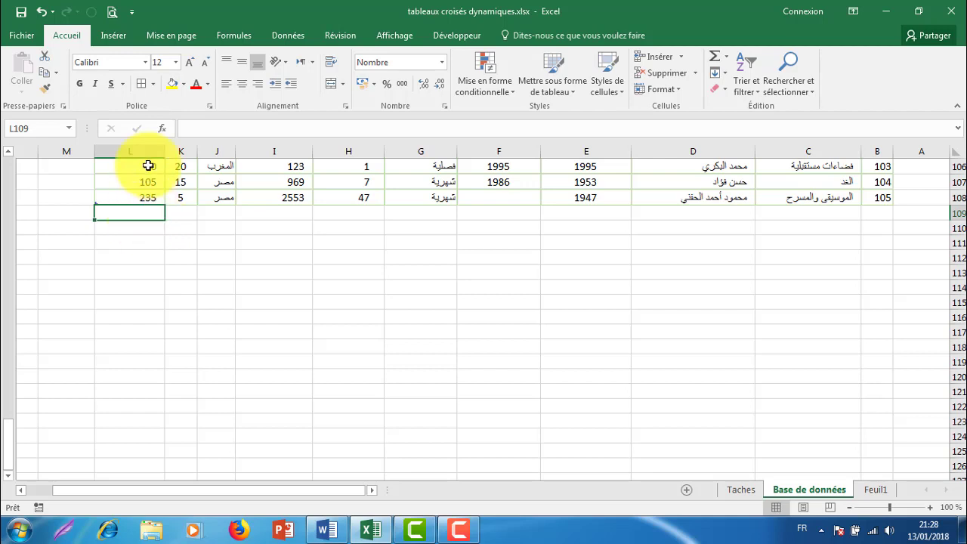
click(150, 242)
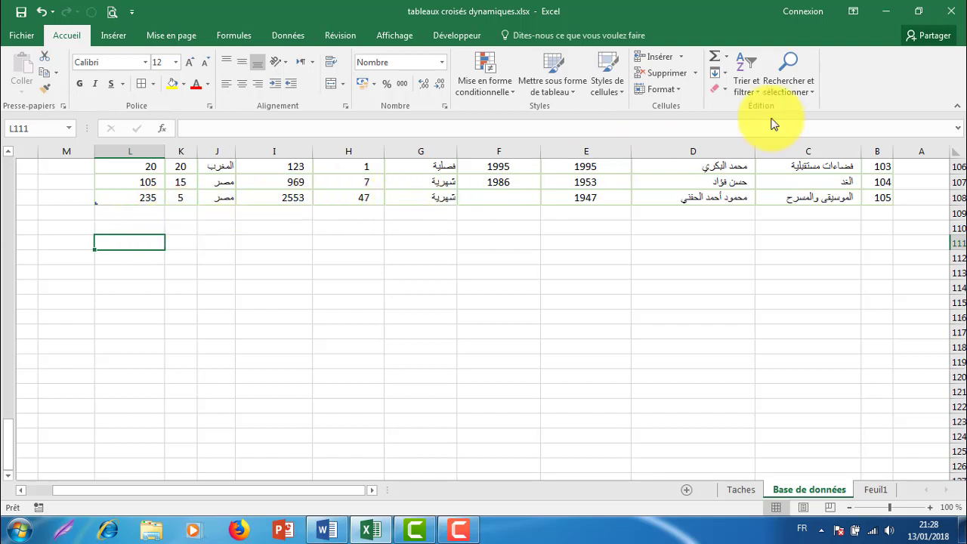
click(725, 57)
click(734, 70)
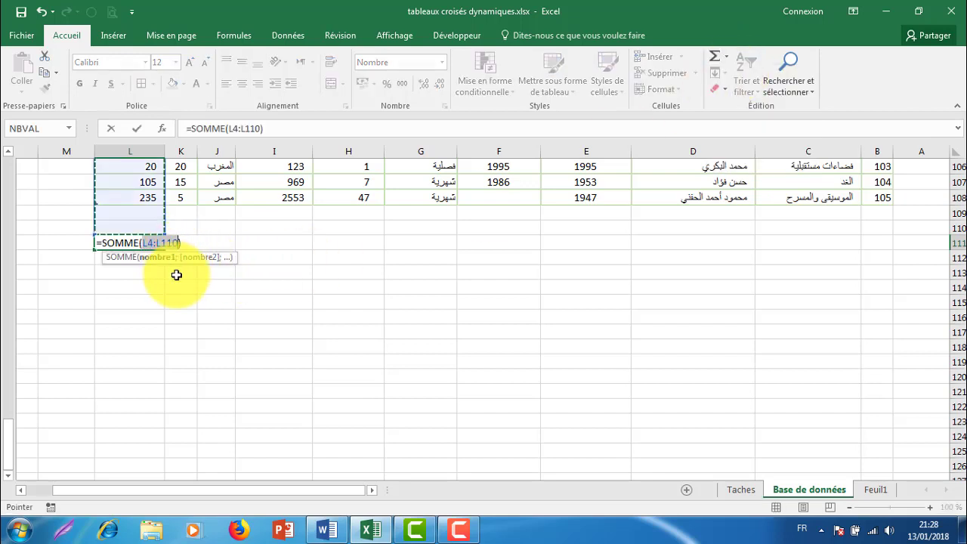
key(Return)
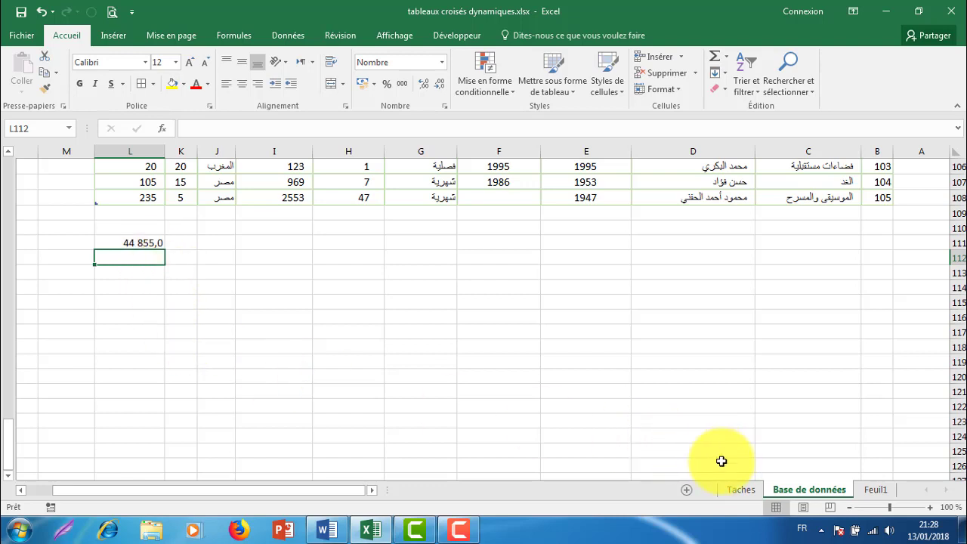
click(873, 489)
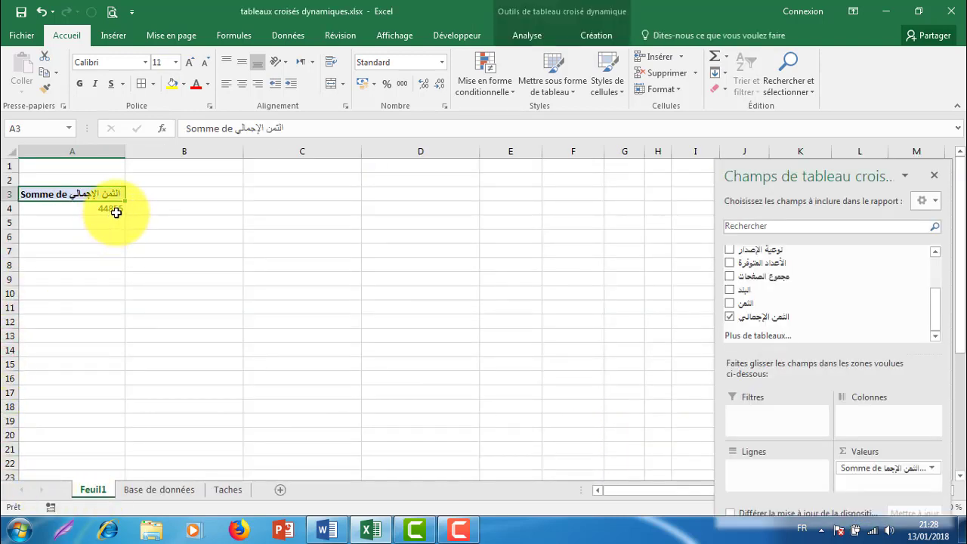
mouse_move(115, 213)
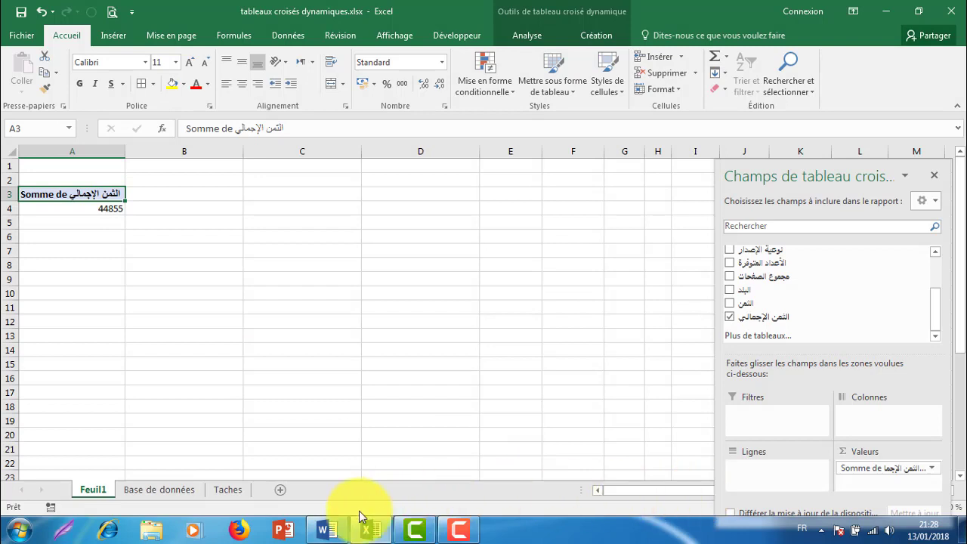
Step: Delete the check total from cell L111 on Base de données
click(162, 490)
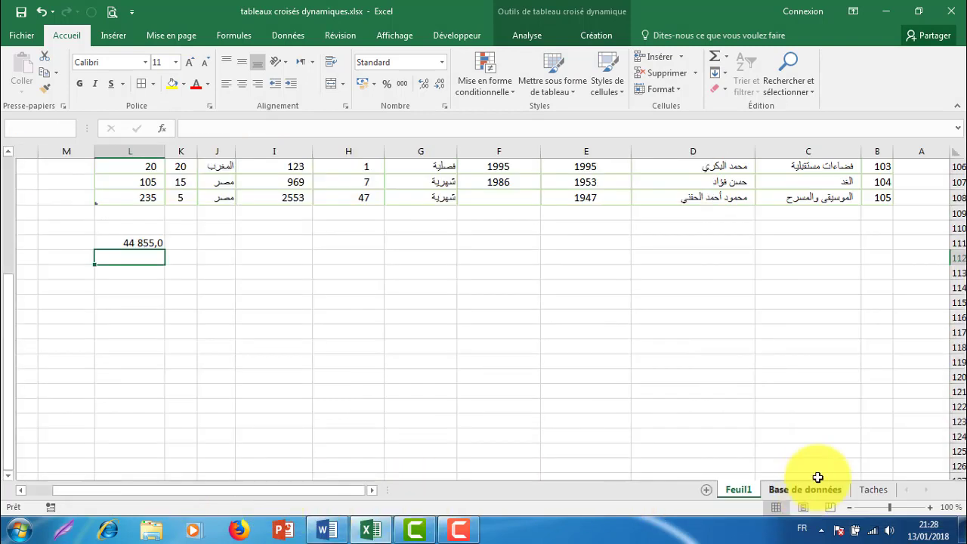
click(147, 244)
key(Delete)
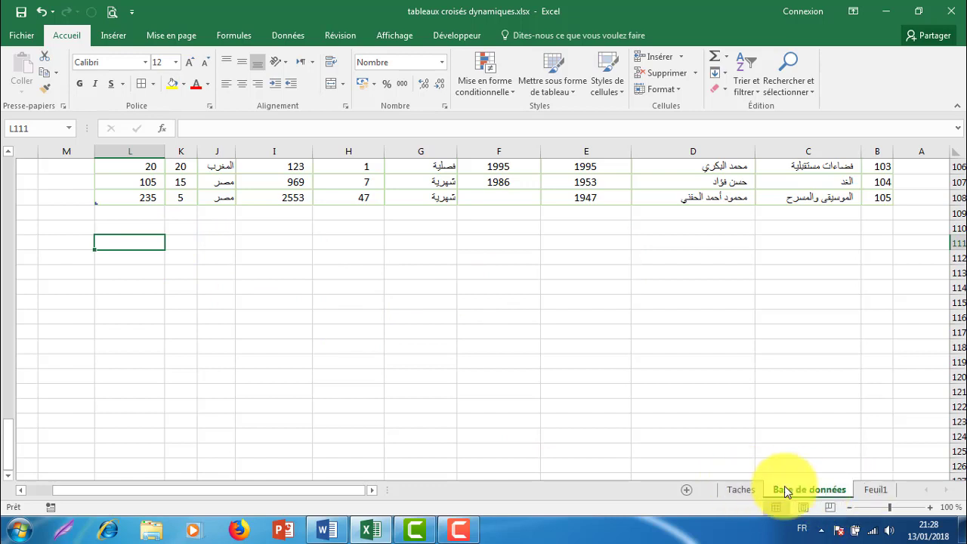
Step: Step through the Taches list to task 7, total price per country
click(741, 490)
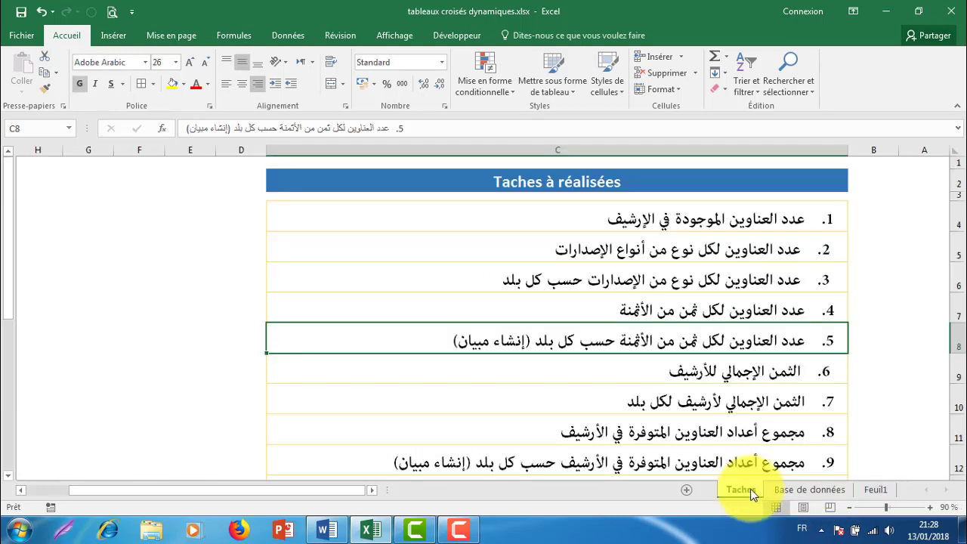
click(788, 370)
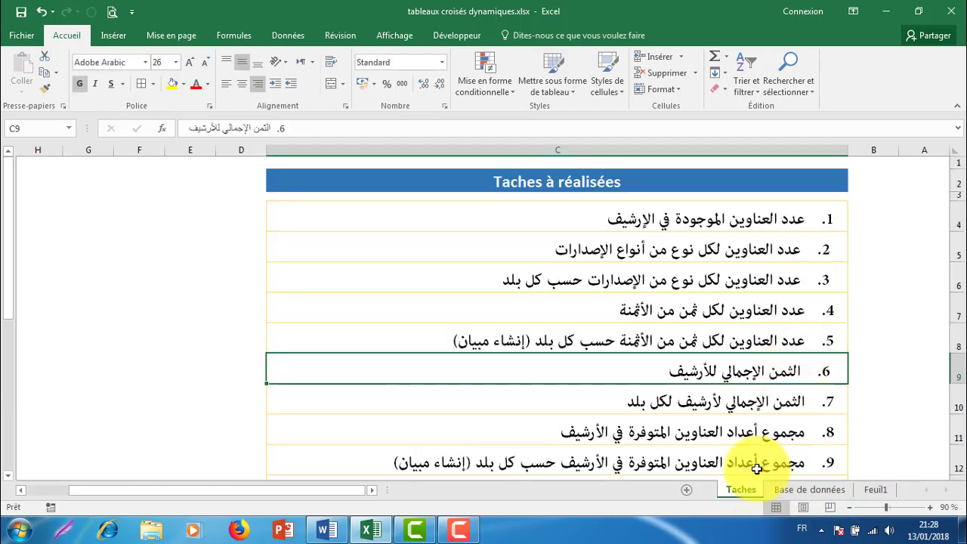
click(771, 399)
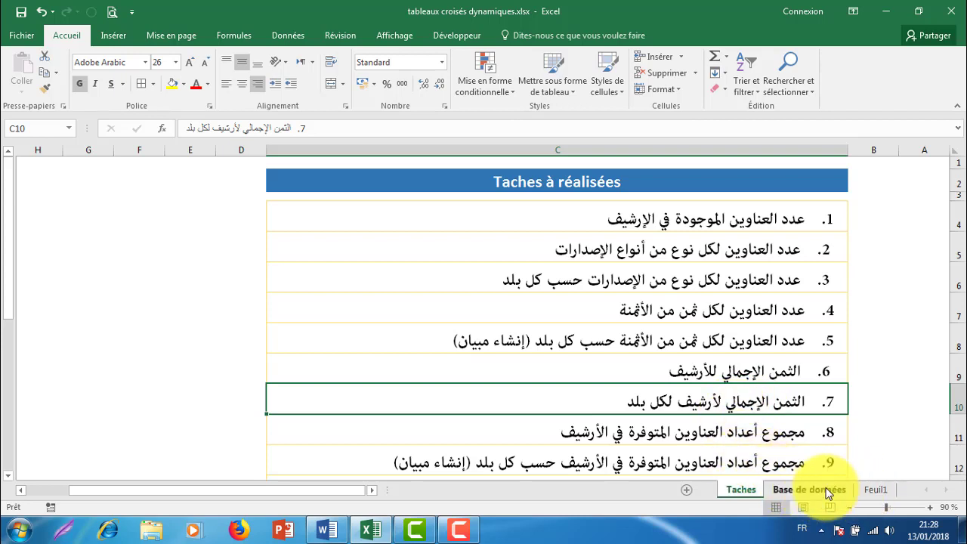
Step: Rebuild the pivot with الثمن الإجمالي in values and البلد in rows, showing 34670 for مصر
click(875, 491)
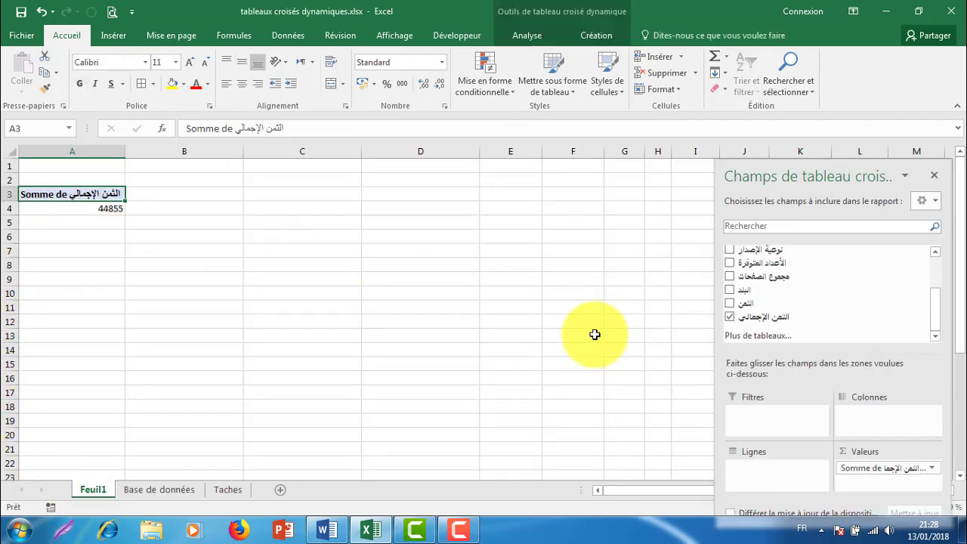
drag(874, 469, 600, 436)
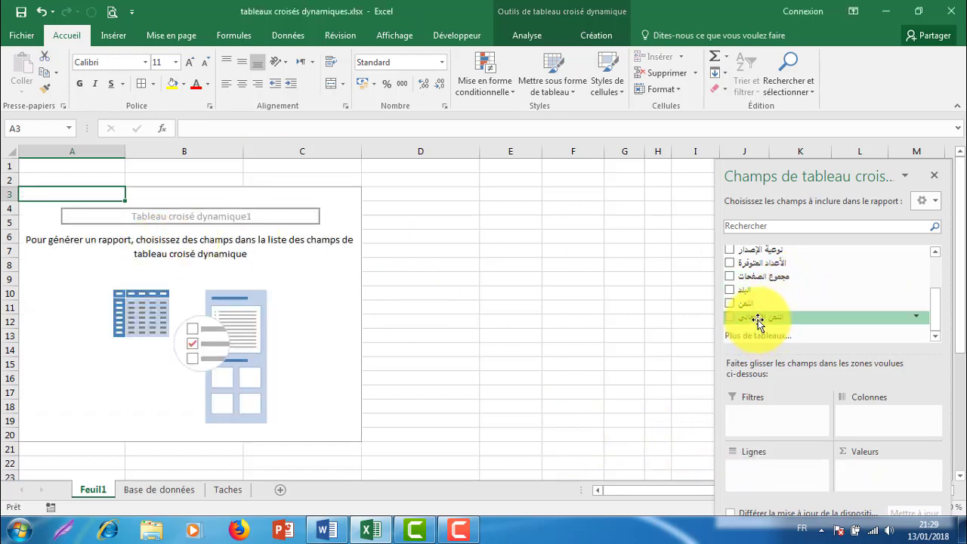
drag(758, 319, 876, 472)
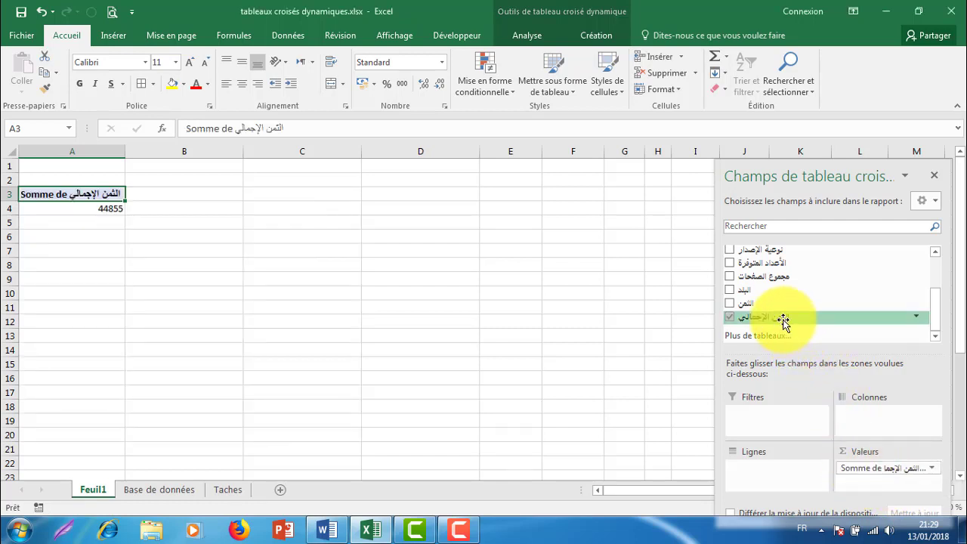
drag(748, 290, 767, 468)
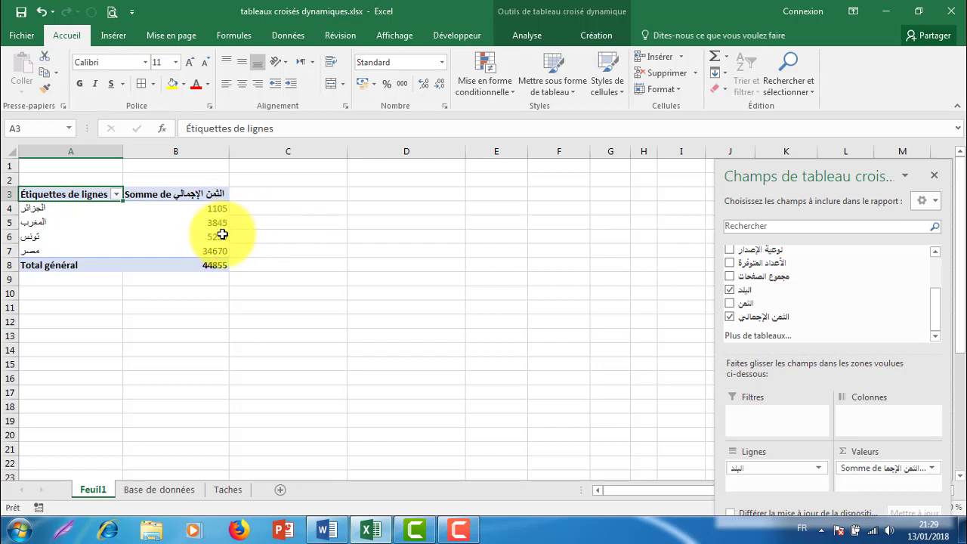
mouse_move(224, 231)
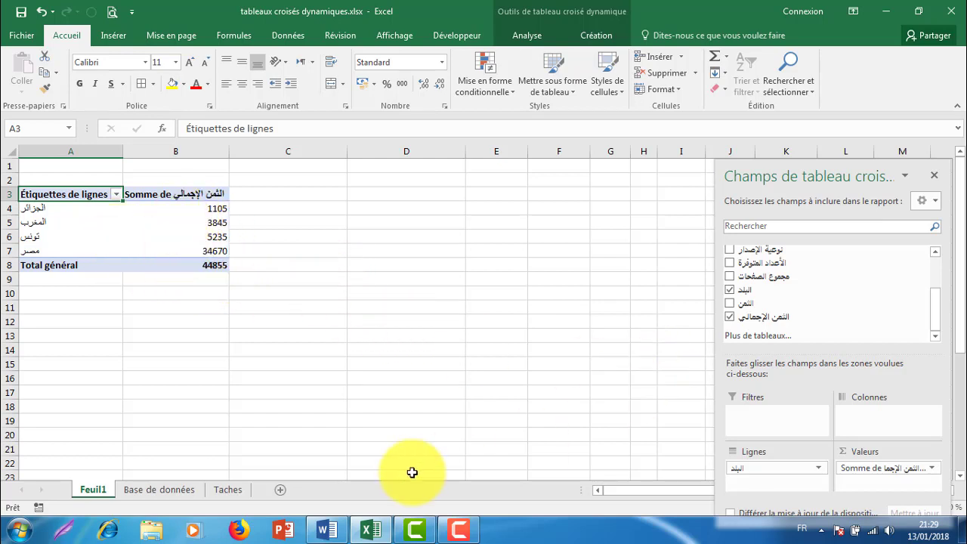
Step: Read task 8, total available copies, on Taches, then go back to the Feuil1 pivot
click(240, 491)
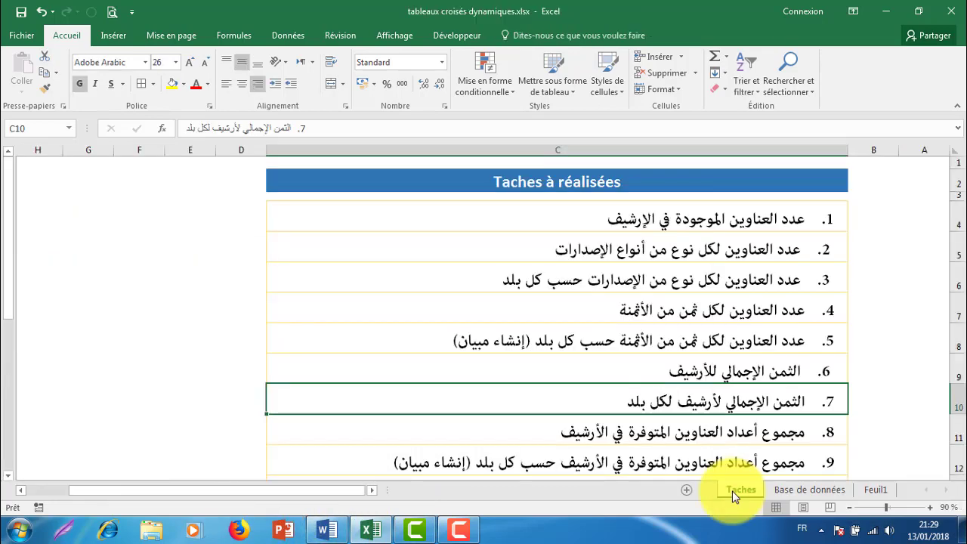
click(775, 440)
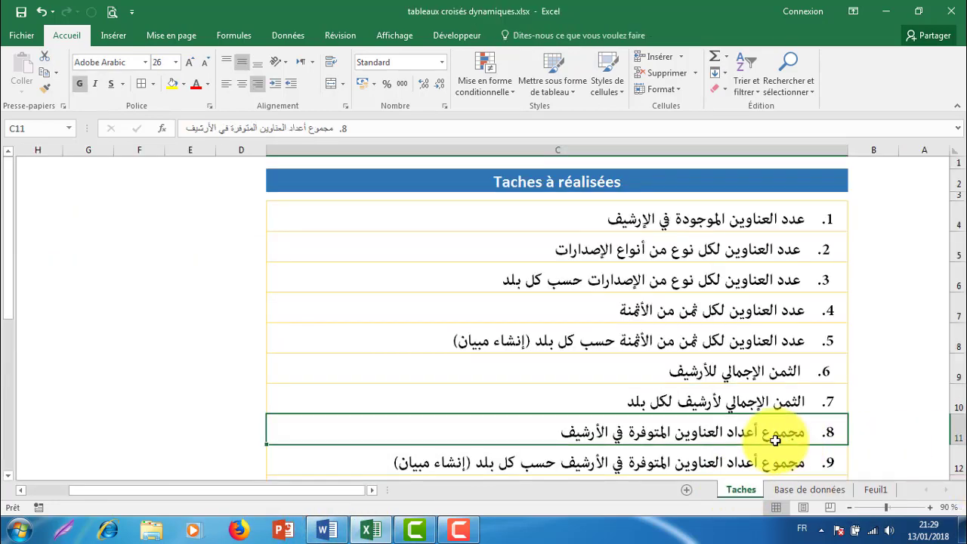
scroll(817, 378, down, 1)
scroll(817, 378, down, 2)
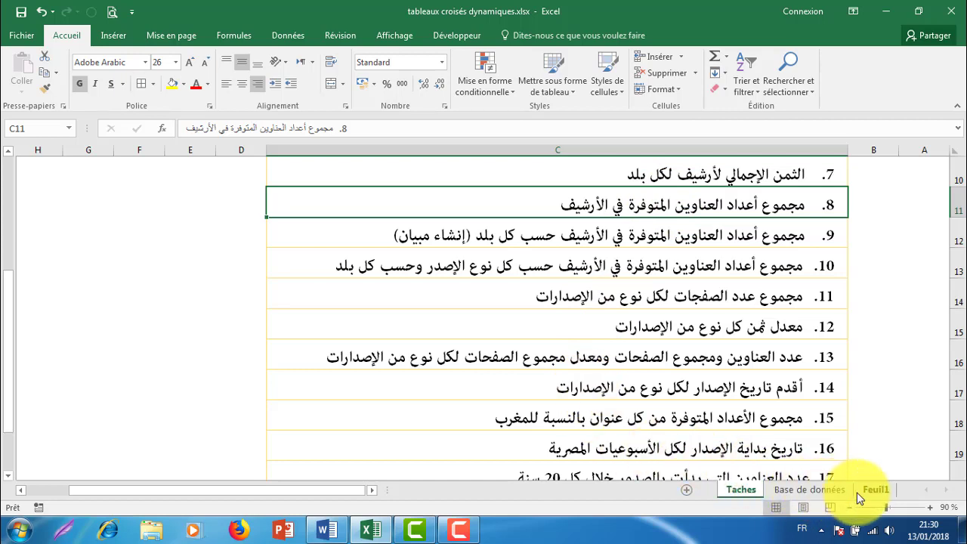
click(876, 491)
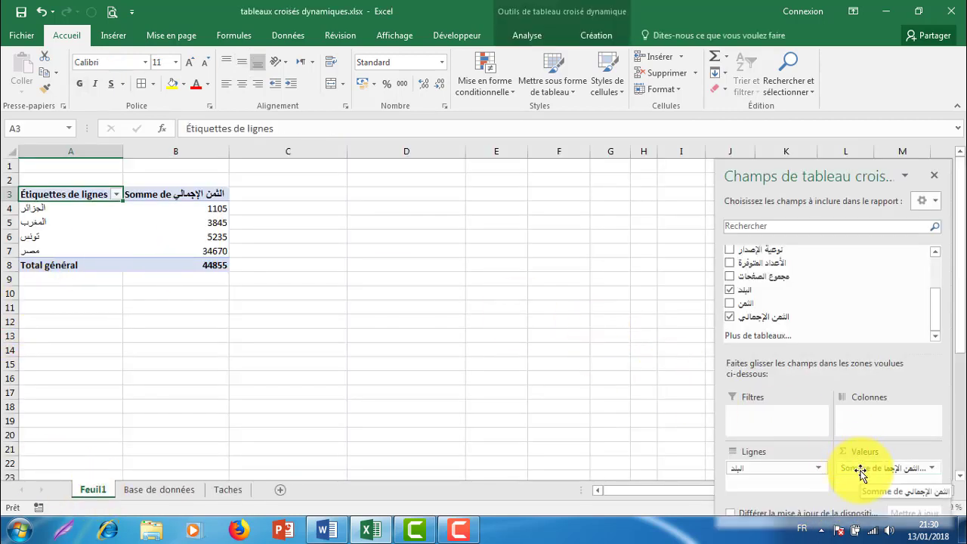
Step: Remove البلد and the total price field, leaving the Feuil1 pivot empty
drag(861, 472, 794, 464)
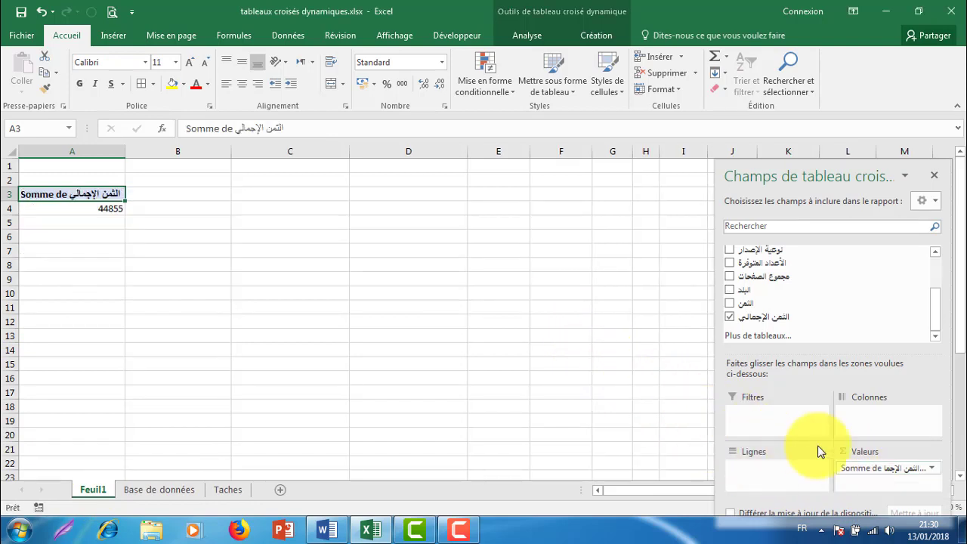
drag(854, 464, 792, 459)
drag(602, 360, 607, 360)
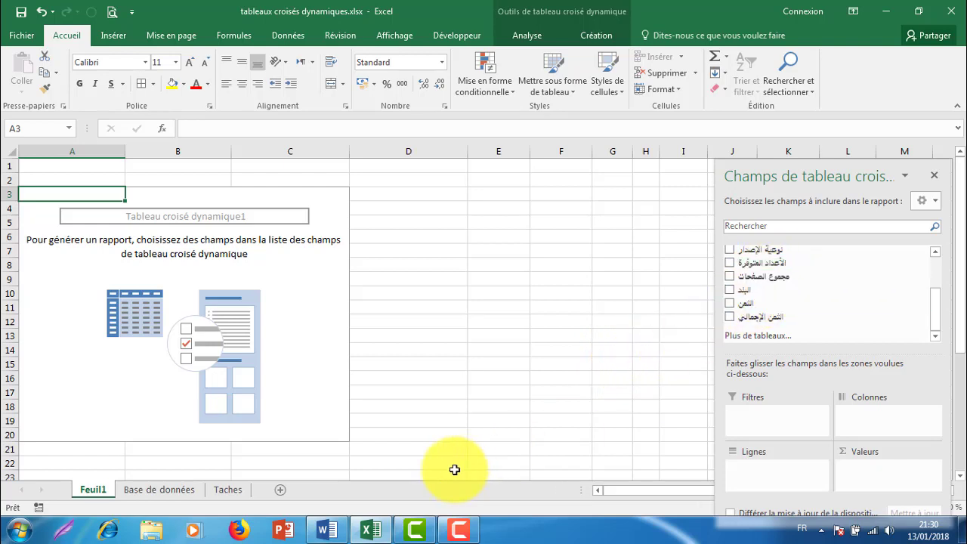
Step: AutoSum the الأعداد المتوفرة column into H111 on Base de données: =SOMME(H4:H110), giving 7064
click(191, 487)
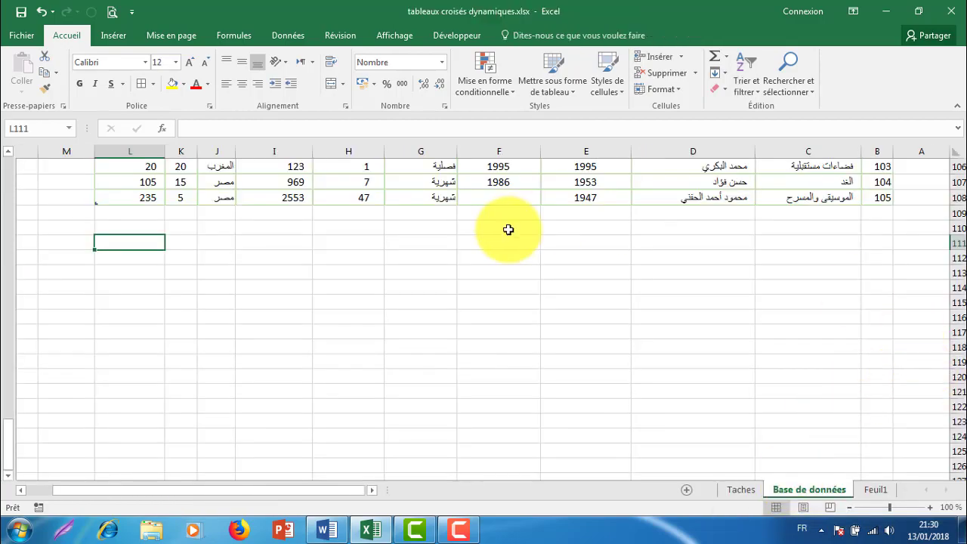
scroll(507, 229, up, 4)
scroll(507, 229, up, 6)
scroll(507, 229, up, 5)
scroll(507, 229, up, 5)
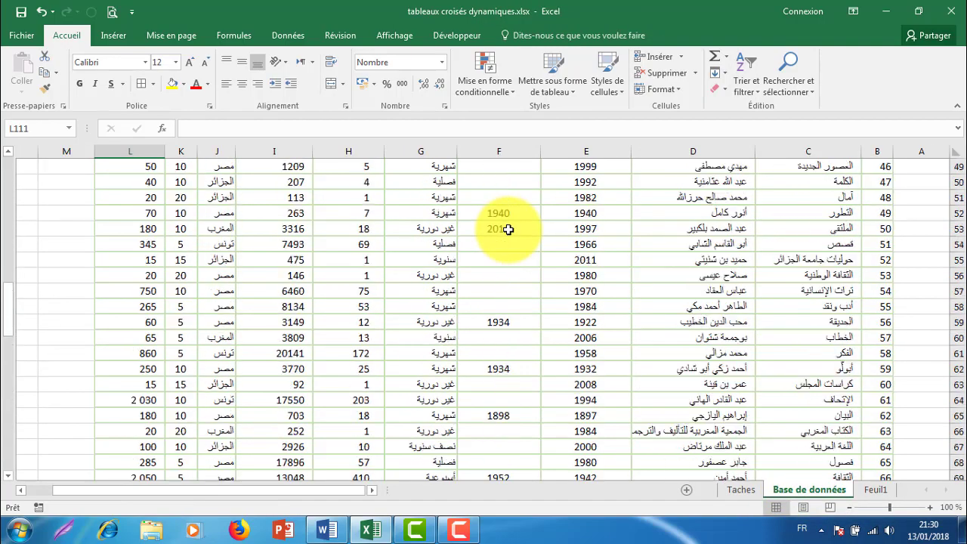
scroll(507, 229, up, 6)
scroll(507, 228, up, 4)
scroll(508, 228, up, 3)
scroll(508, 229, up, 2)
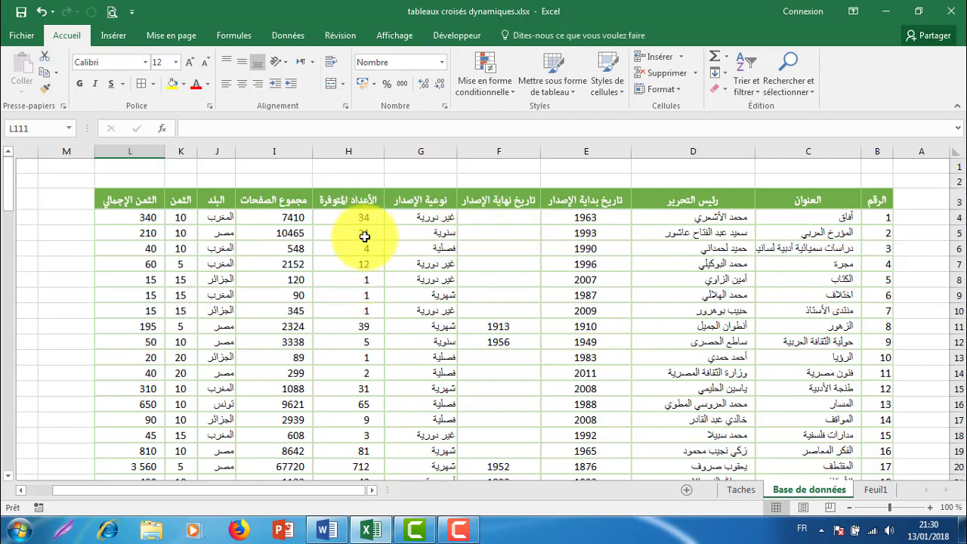
scroll(369, 238, down, 2)
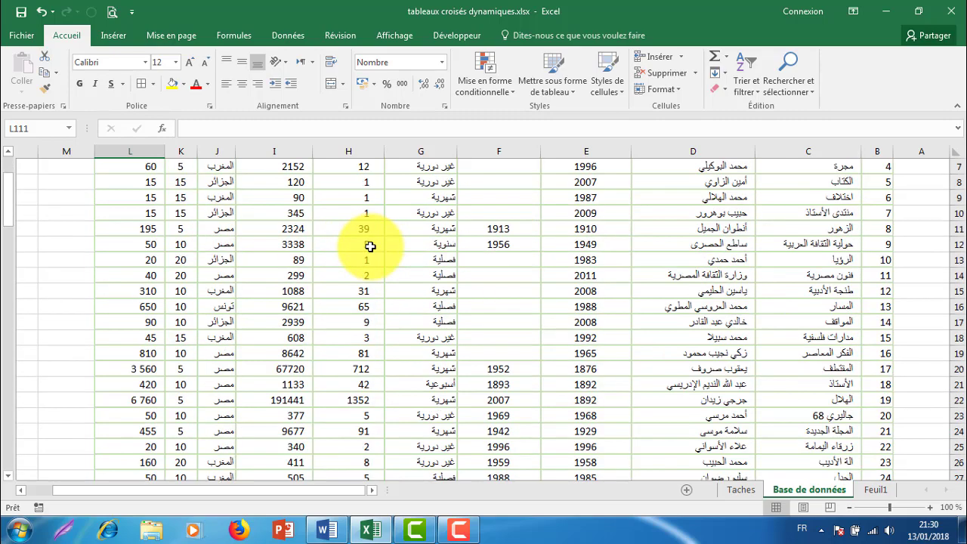
scroll(369, 243, down, 3)
scroll(370, 244, down, 5)
scroll(370, 246, down, 4)
scroll(370, 246, down, 8)
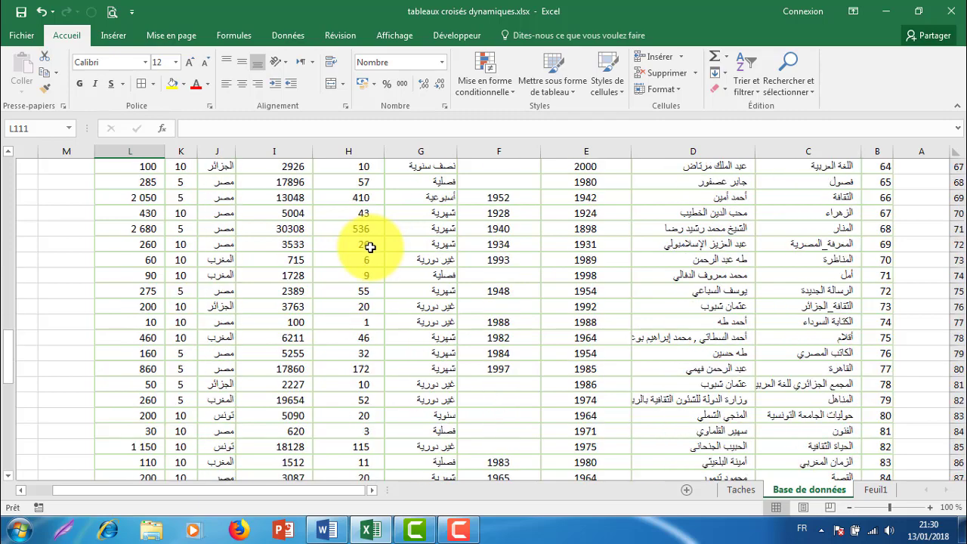
scroll(371, 244, down, 3)
scroll(371, 244, down, 7)
scroll(371, 249, down, 2)
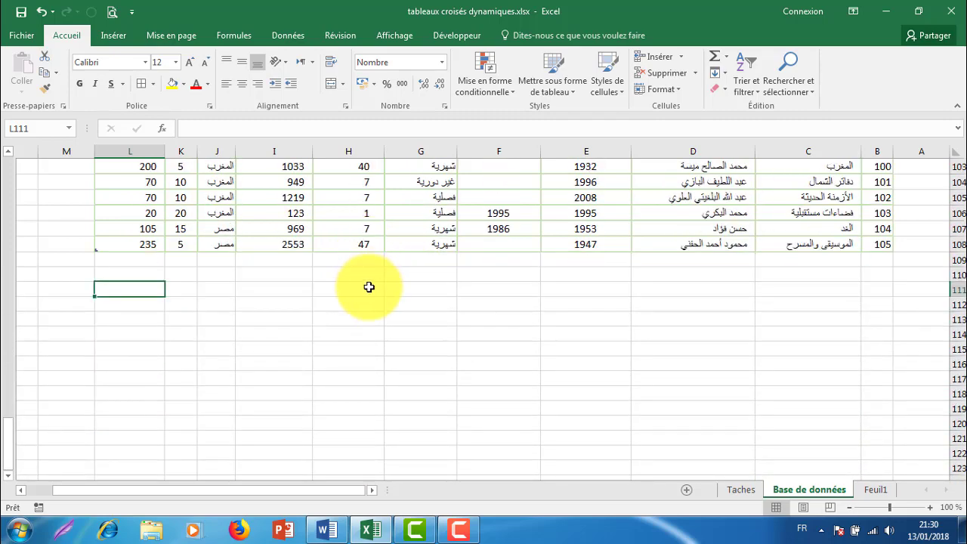
click(368, 289)
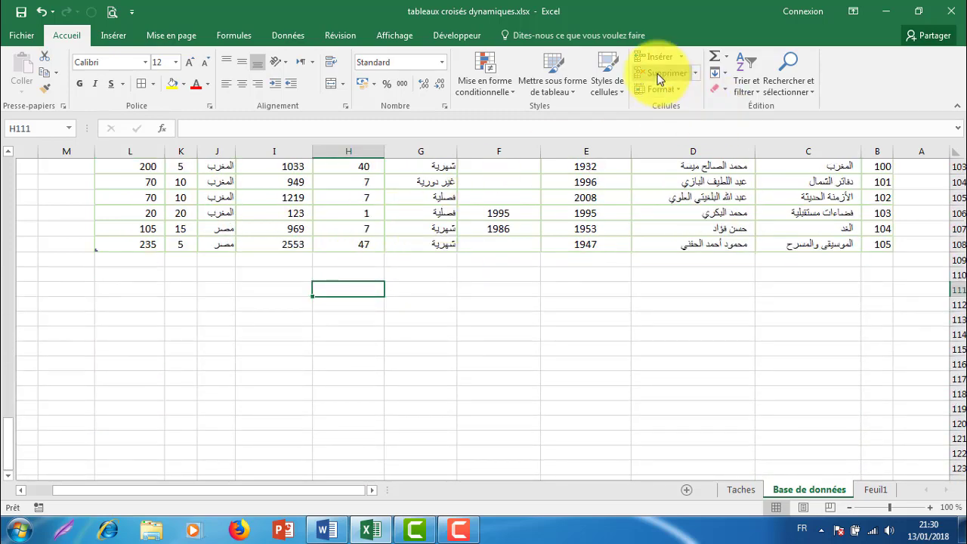
click(714, 61)
click(715, 60)
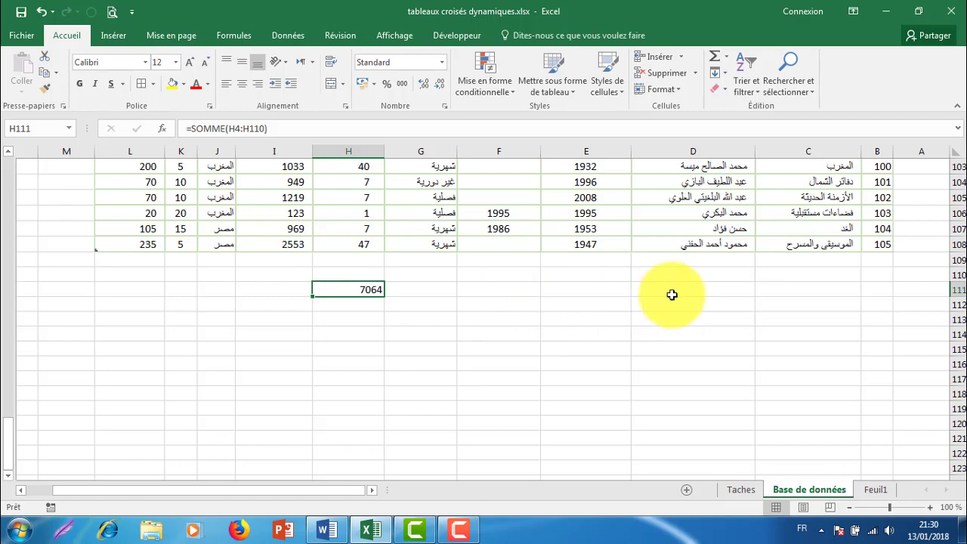
scroll(525, 281, up, 4)
scroll(498, 244, up, 4)
scroll(398, 252, up, 2)
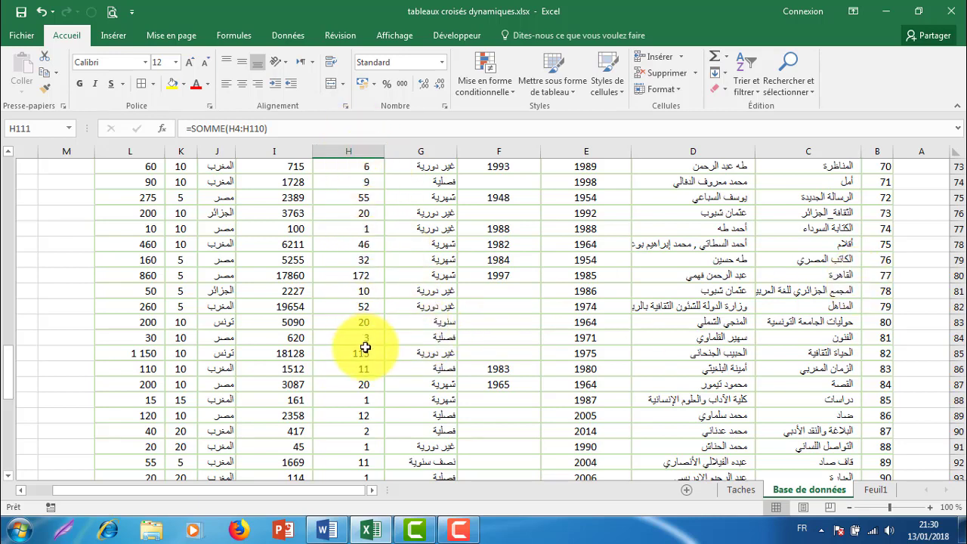
Step: Sum الأعداد المتوفرة in the Feuil1 pivot values (7064), then read task 9 on Taches
click(876, 491)
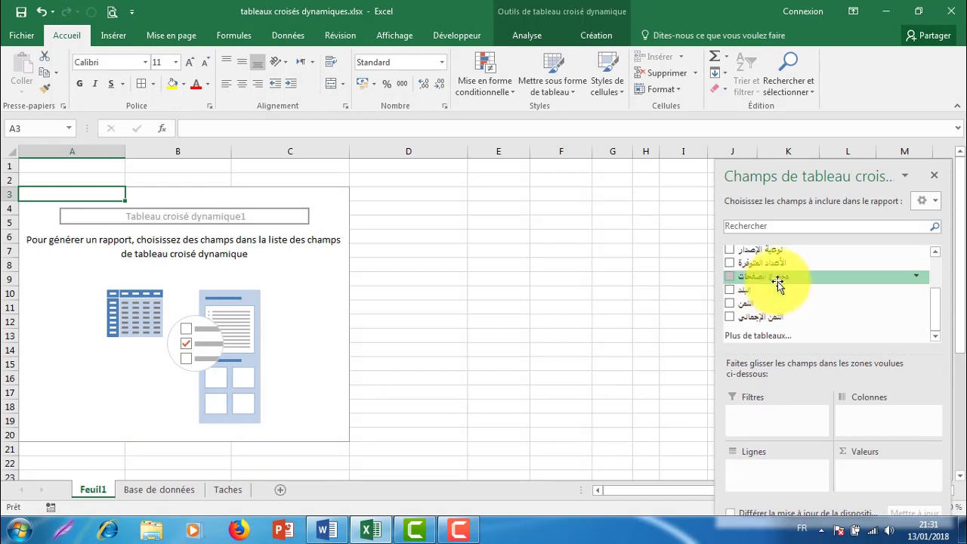
drag(780, 266, 869, 477)
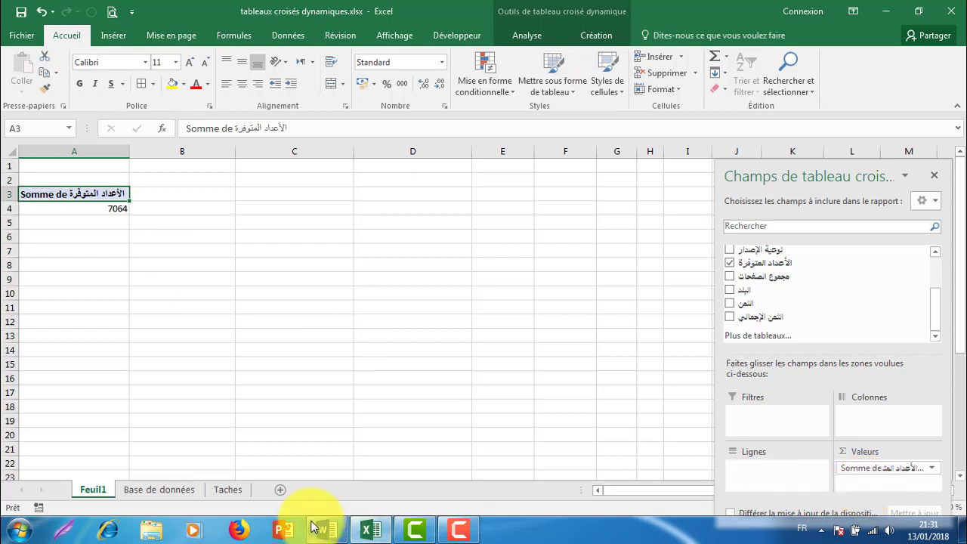
mouse_move(352, 525)
click(227, 490)
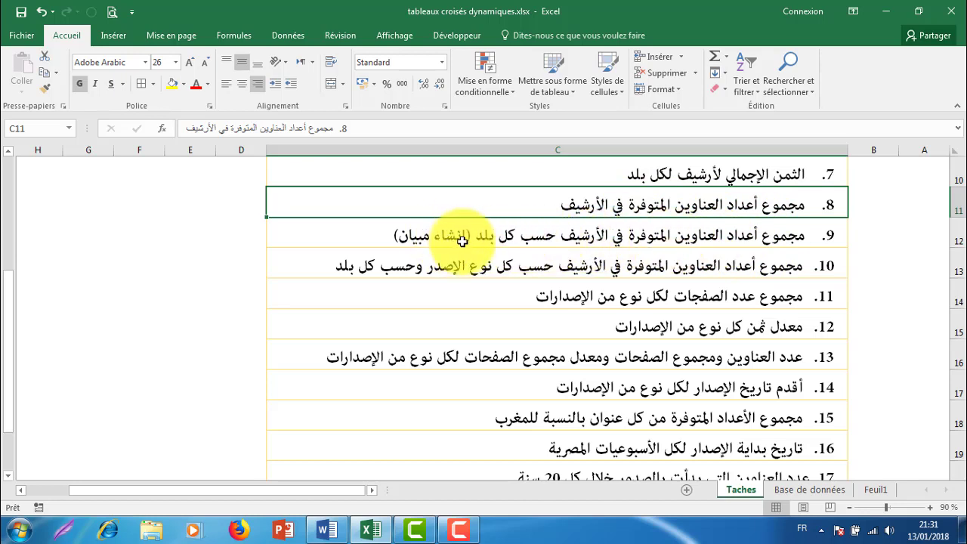
click(639, 238)
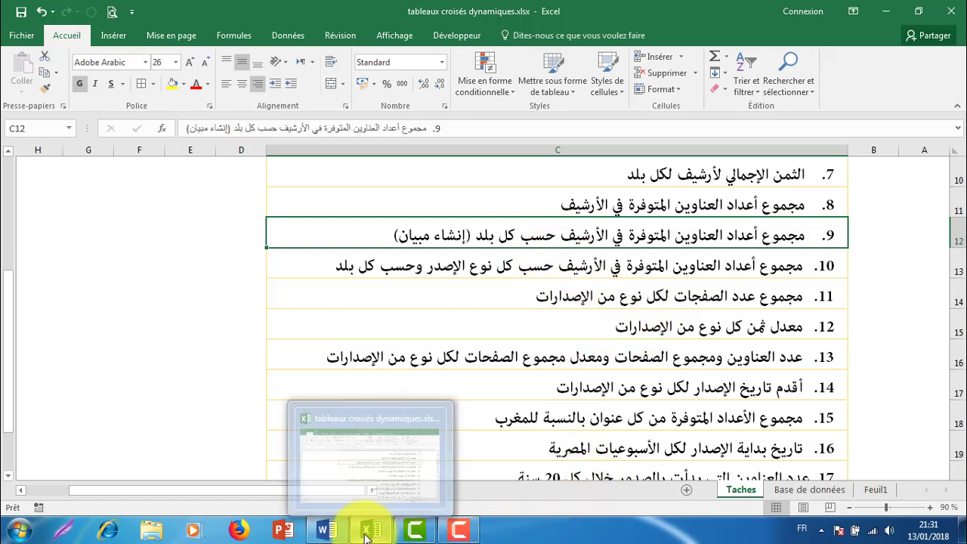
click(868, 491)
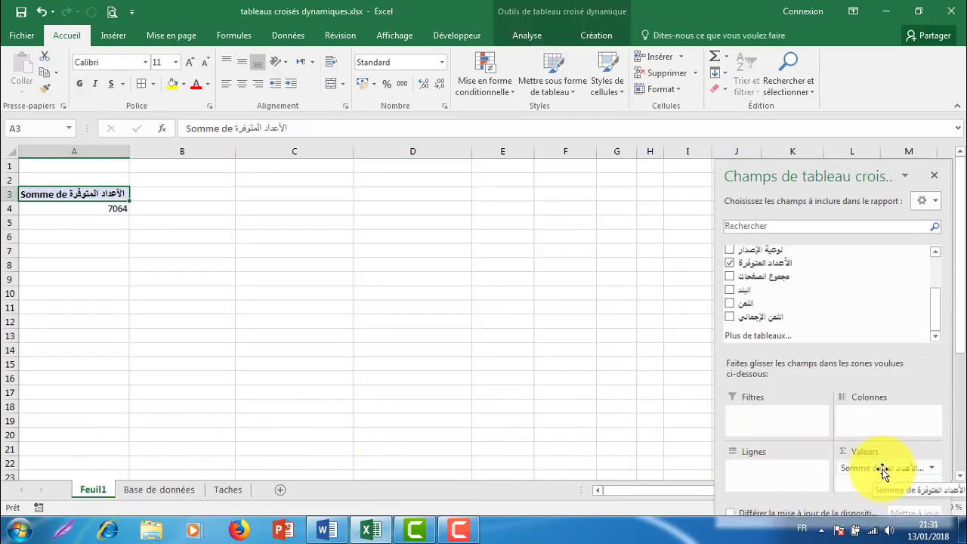
Step: Put البلد in pivot rows so available copies split 109, 419, 644 and 5892 by country
drag(732, 290, 754, 477)
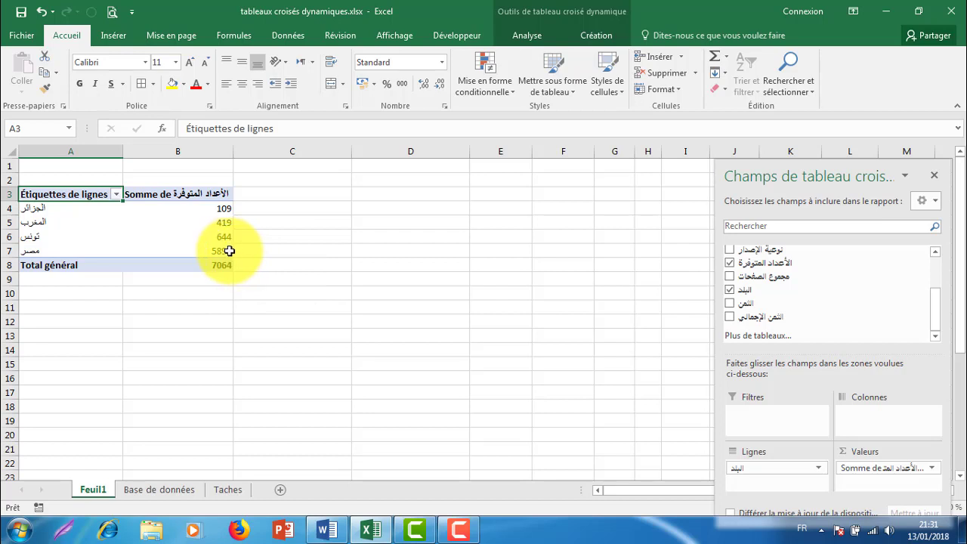
mouse_move(232, 252)
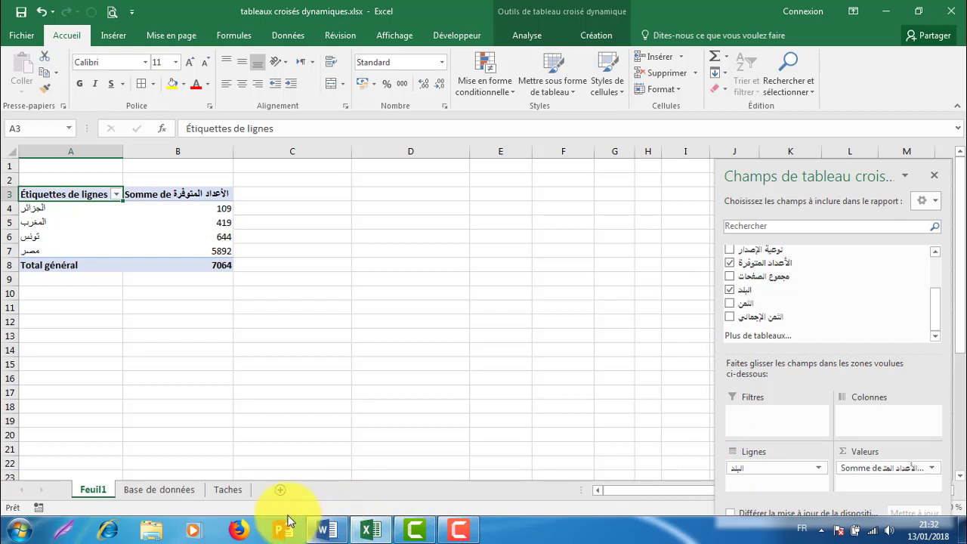
click(228, 489)
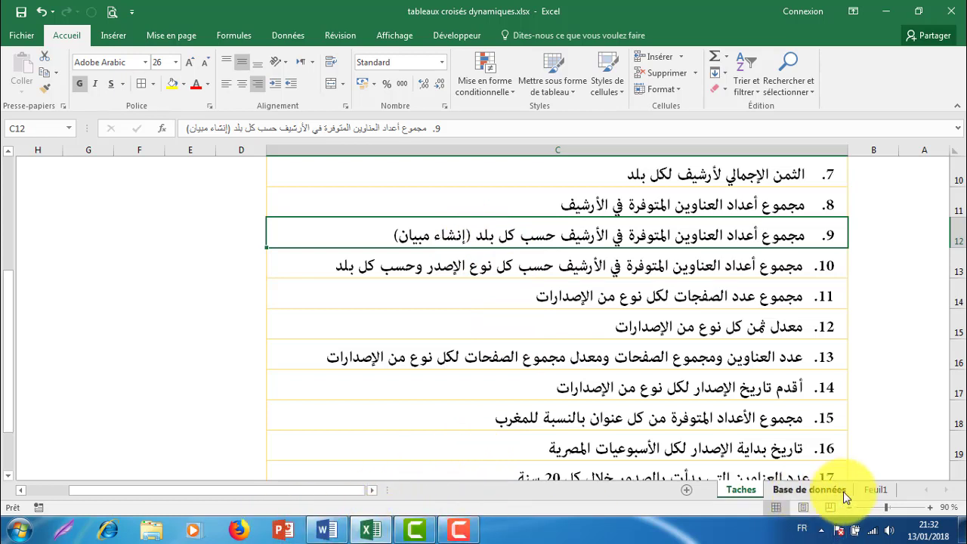
click(874, 490)
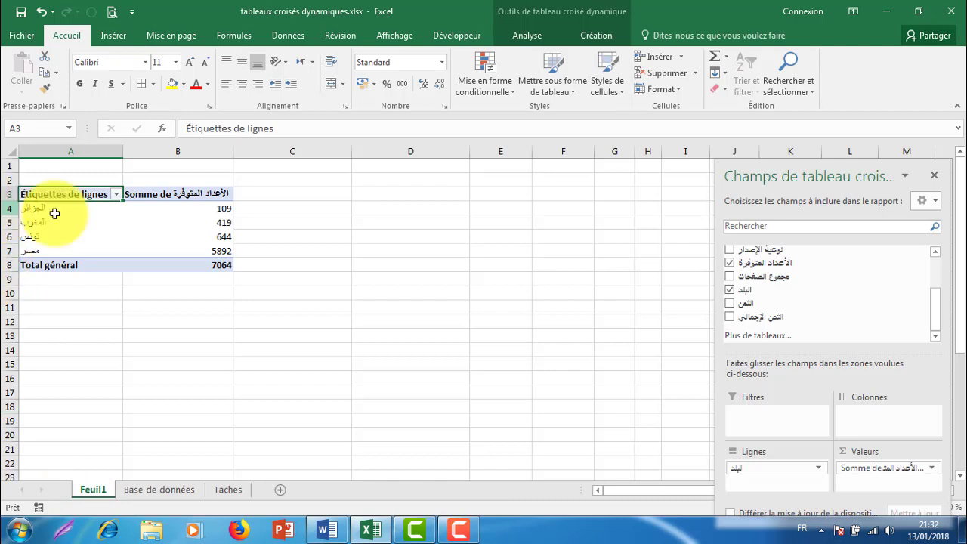
click(158, 219)
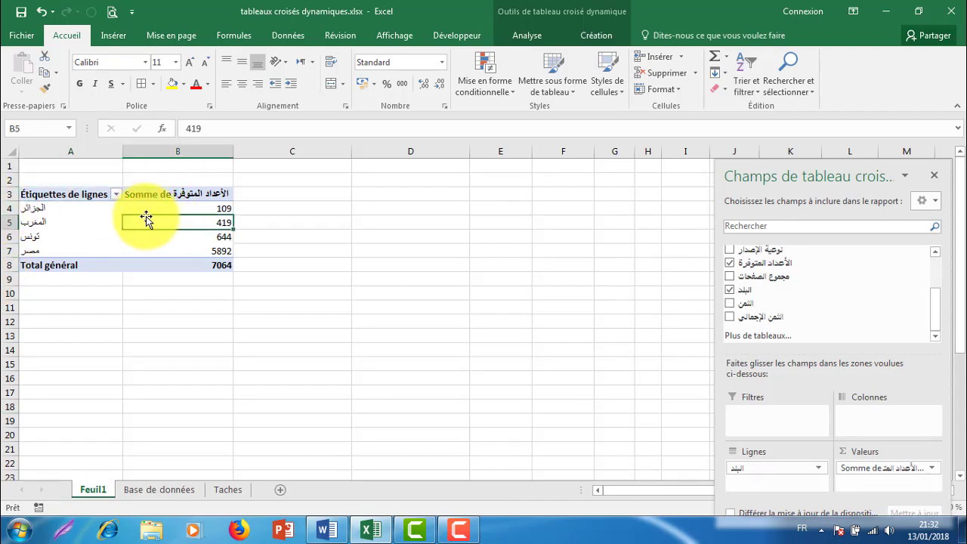
mouse_move(151, 222)
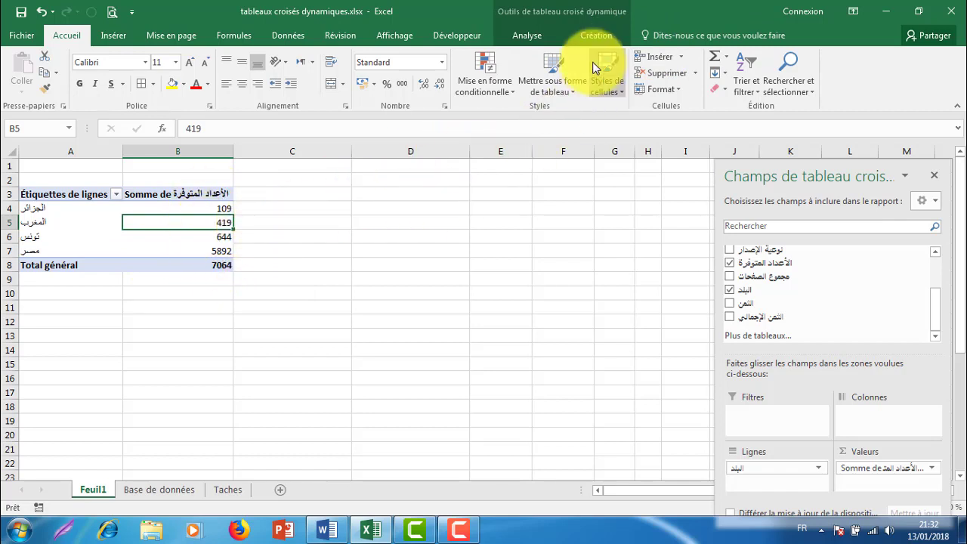
Step: Insert a Histogramme groupé pivot chart of the available copies from the Analyse tab
click(537, 36)
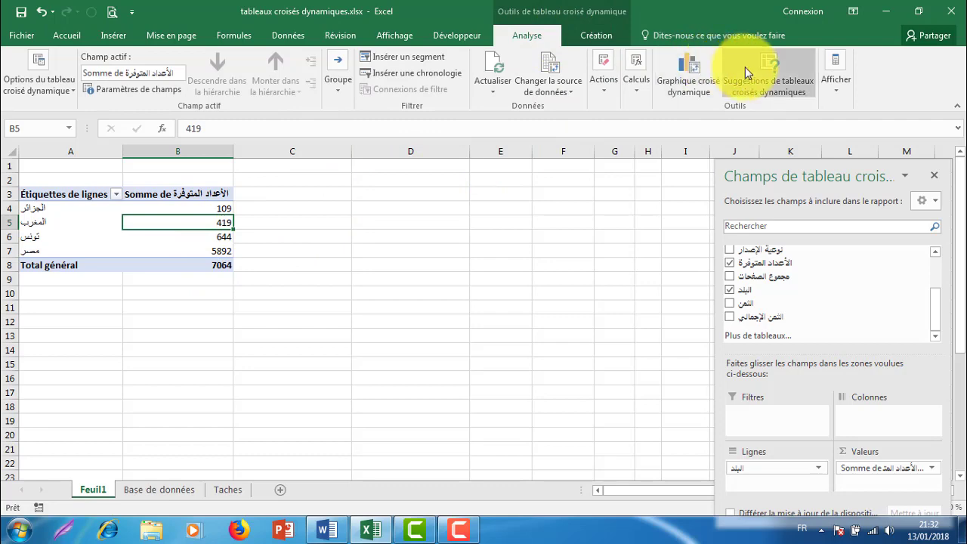
click(695, 74)
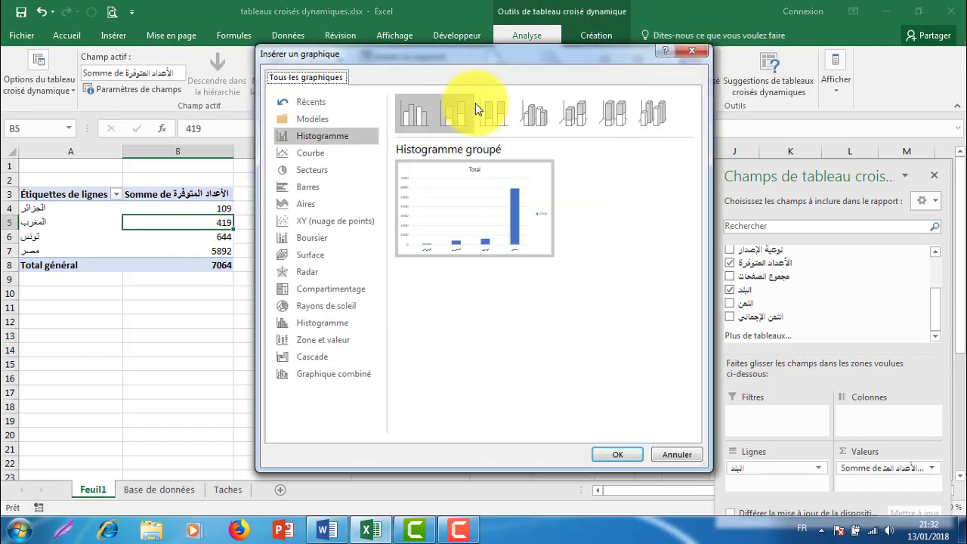
drag(474, 60, 583, 110)
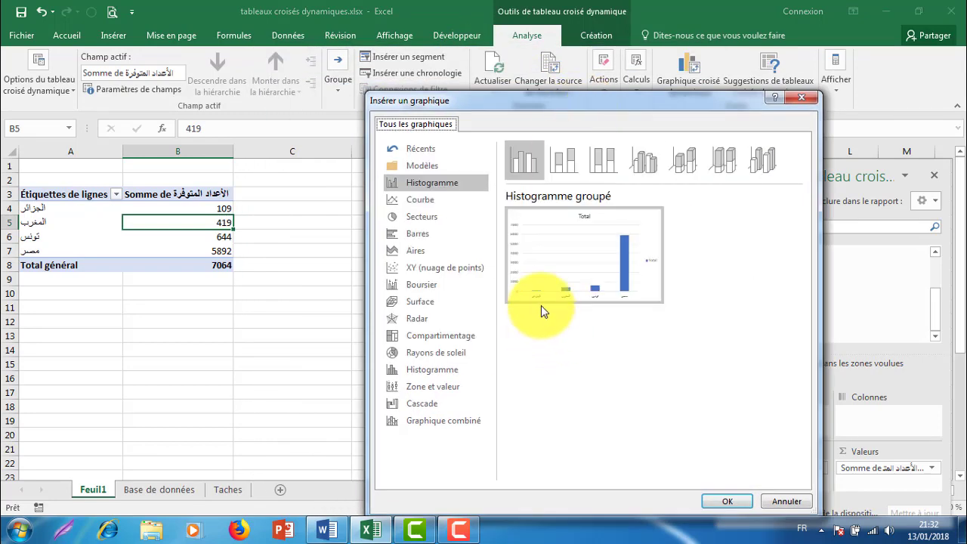
click(728, 498)
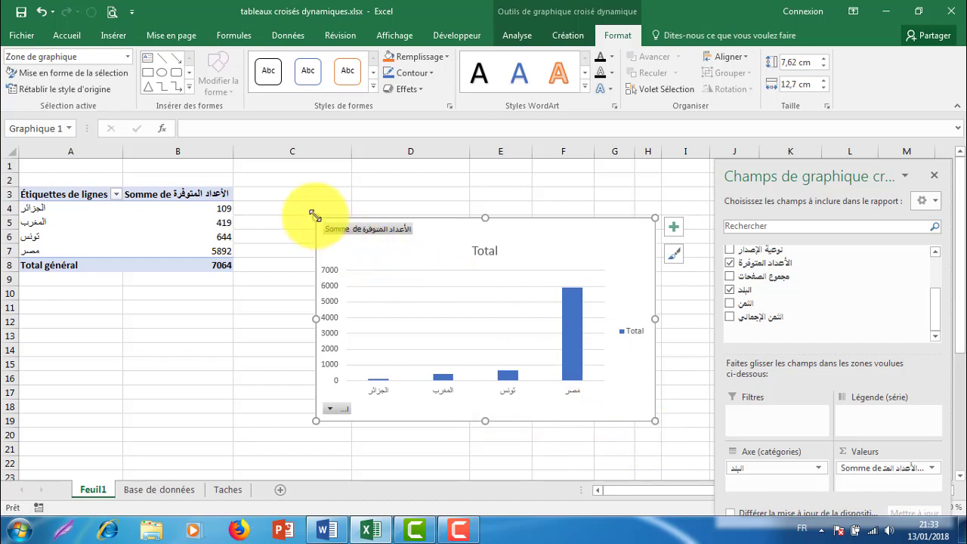
Step: Enlarge the pivot chart and filter الجزائر out of the country field
drag(314, 216, 294, 189)
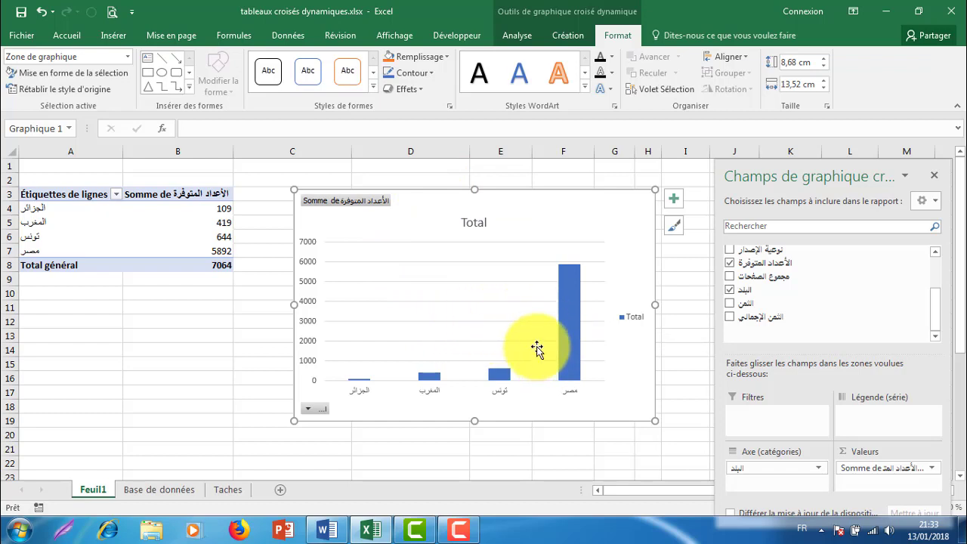
drag(294, 420, 267, 424)
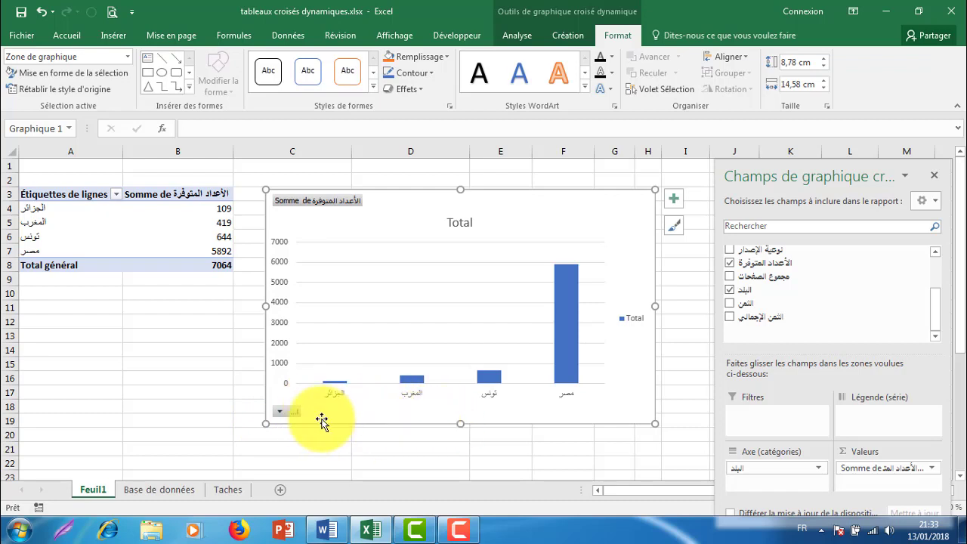
click(293, 413)
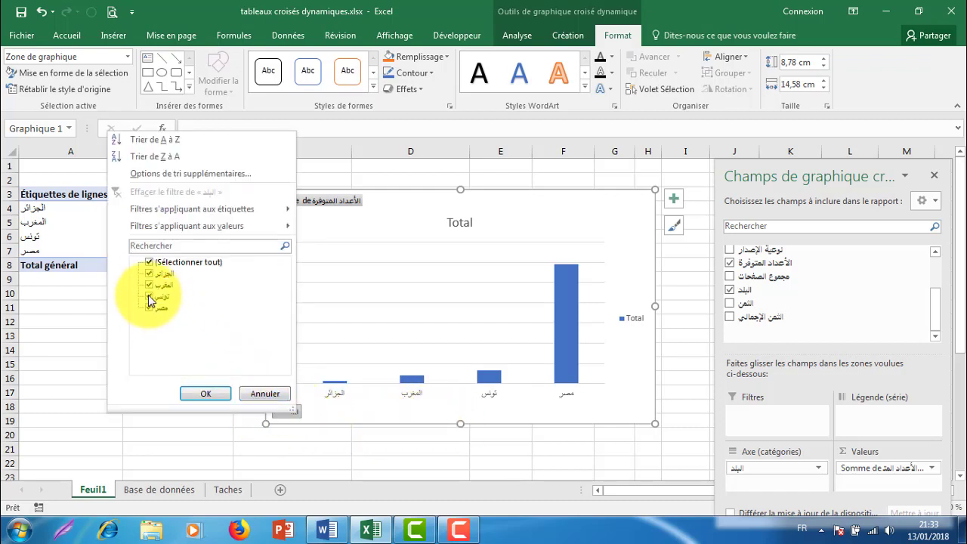
click(148, 274)
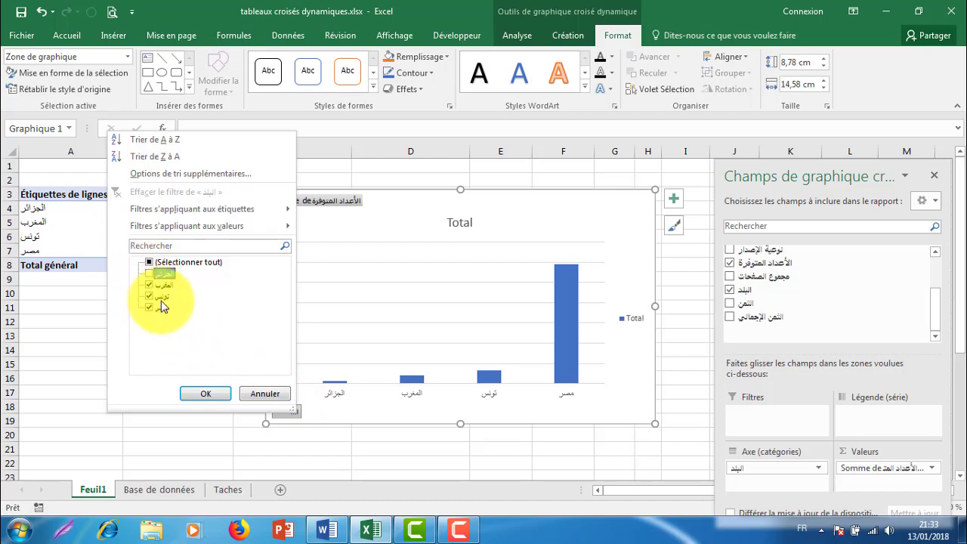
click(206, 394)
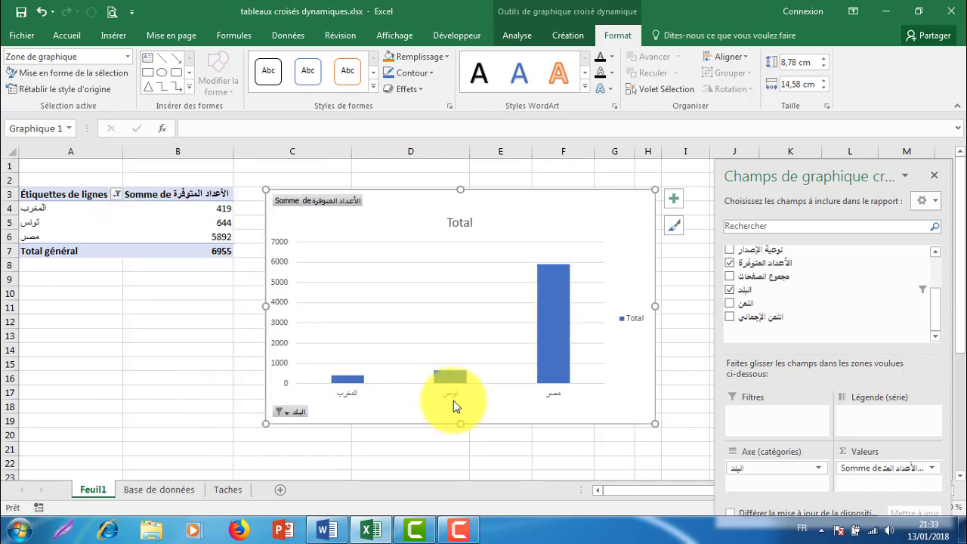
Step: Also exclude مصر, then restore all four countries, totalling 7064
click(301, 413)
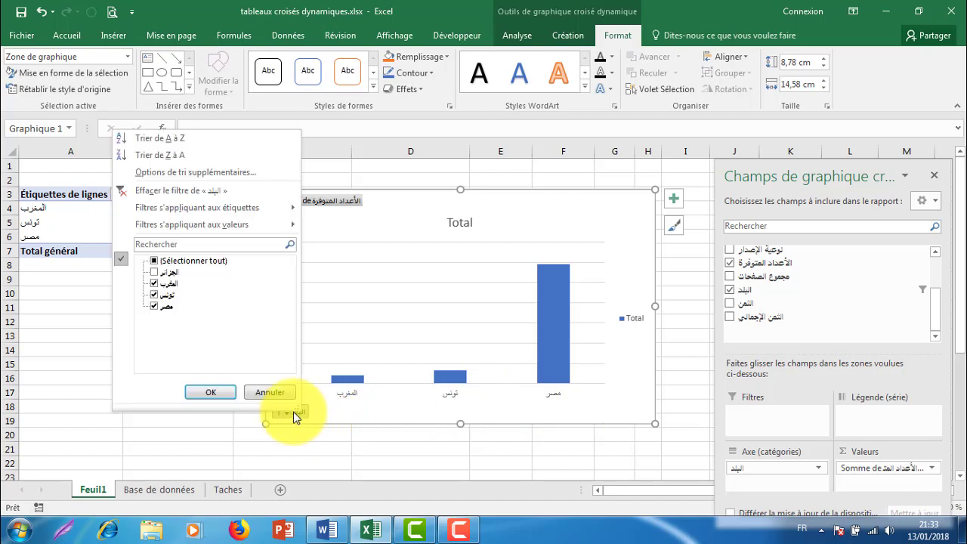
click(155, 305)
click(227, 395)
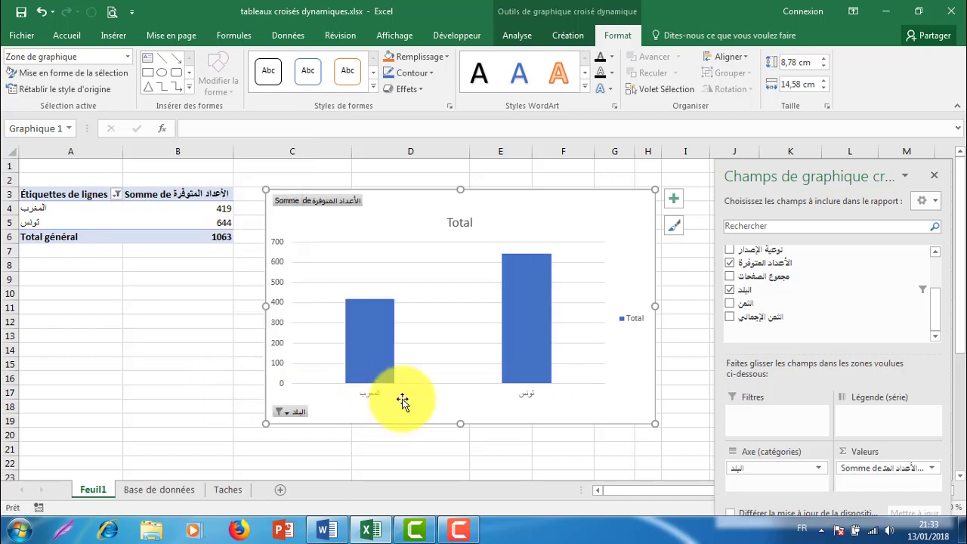
click(290, 416)
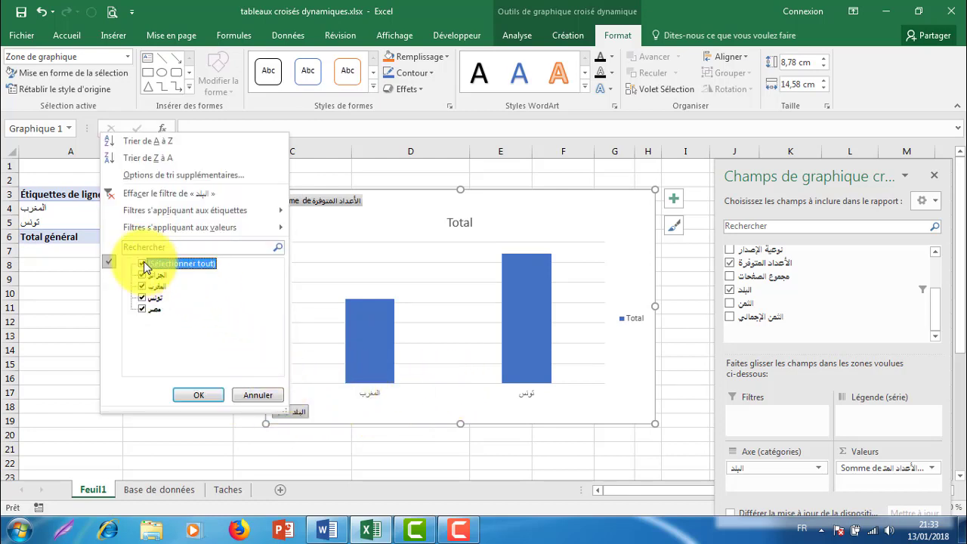
click(202, 394)
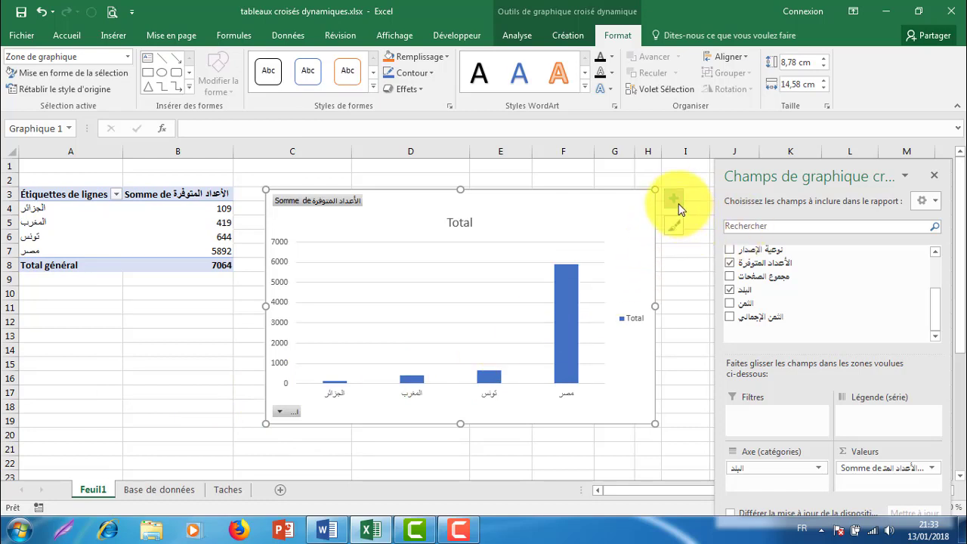
Step: Add axis titles and data labels to the pivot chart
click(677, 201)
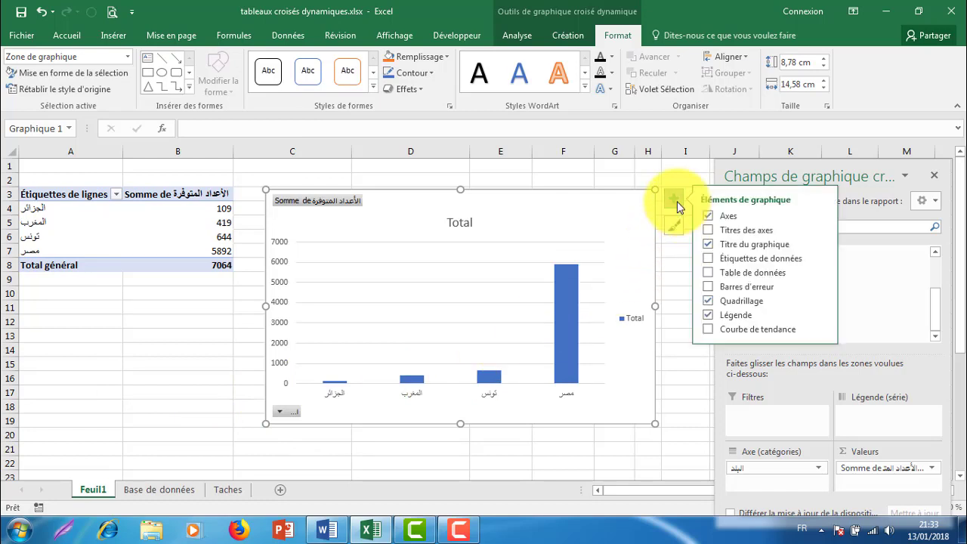
click(707, 231)
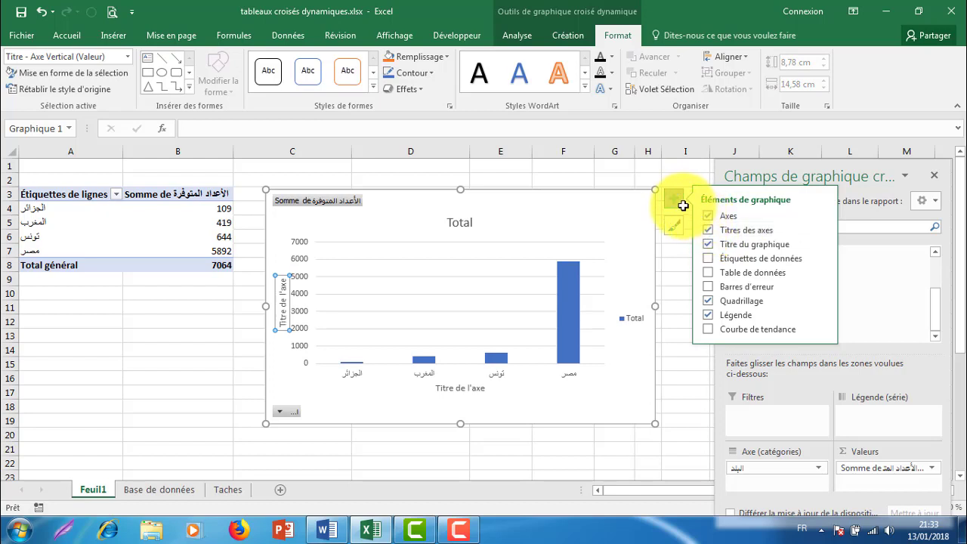
click(710, 258)
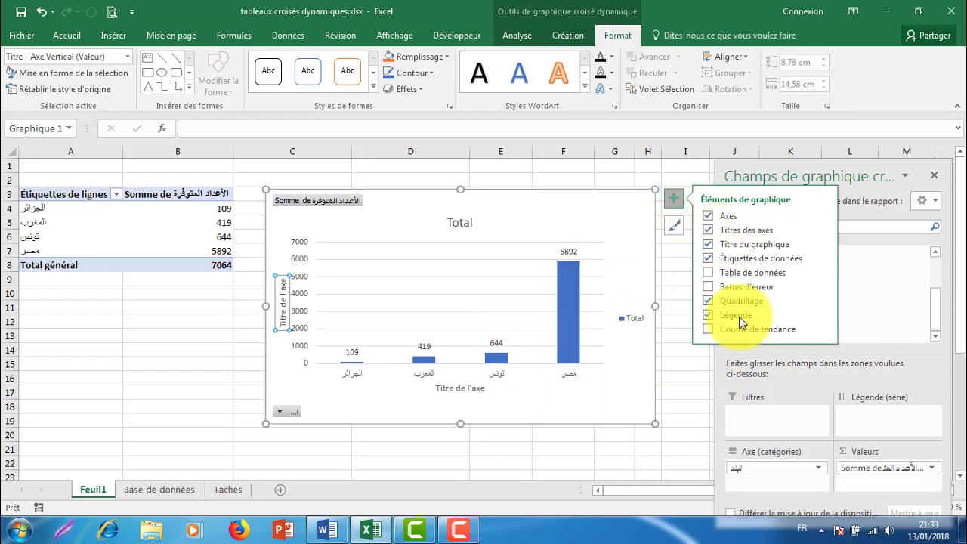
Step: Briefly add and remove a data table and error bars, then delete the pivot chart
click(708, 274)
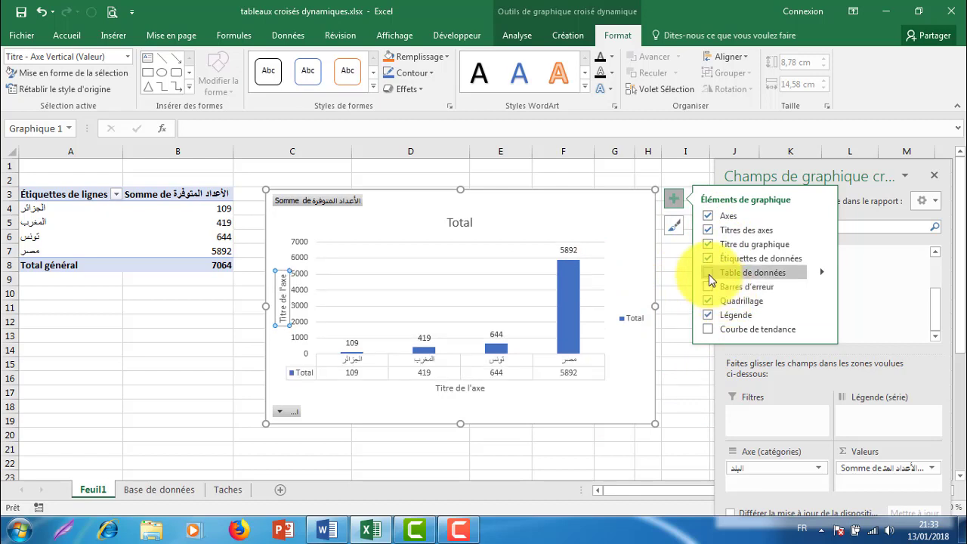
click(709, 274)
click(708, 287)
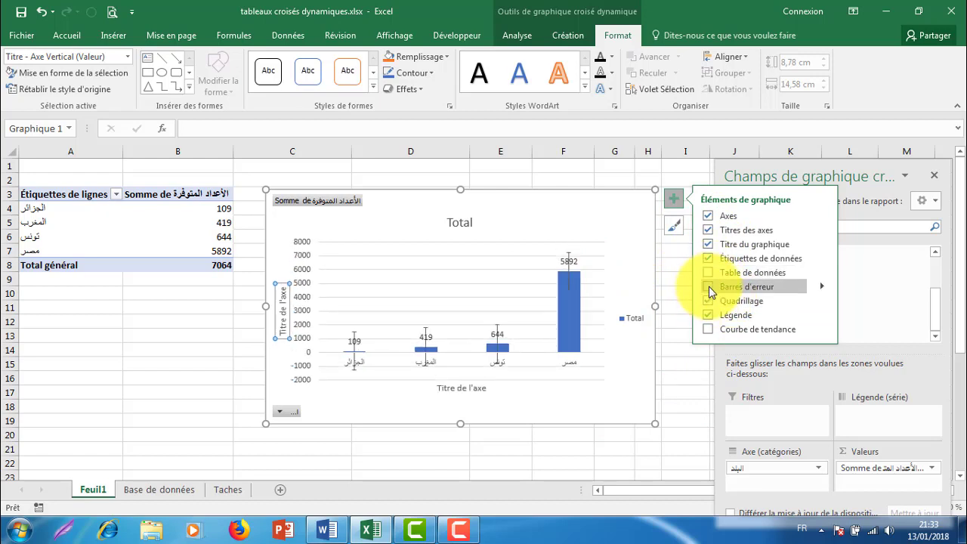
click(708, 286)
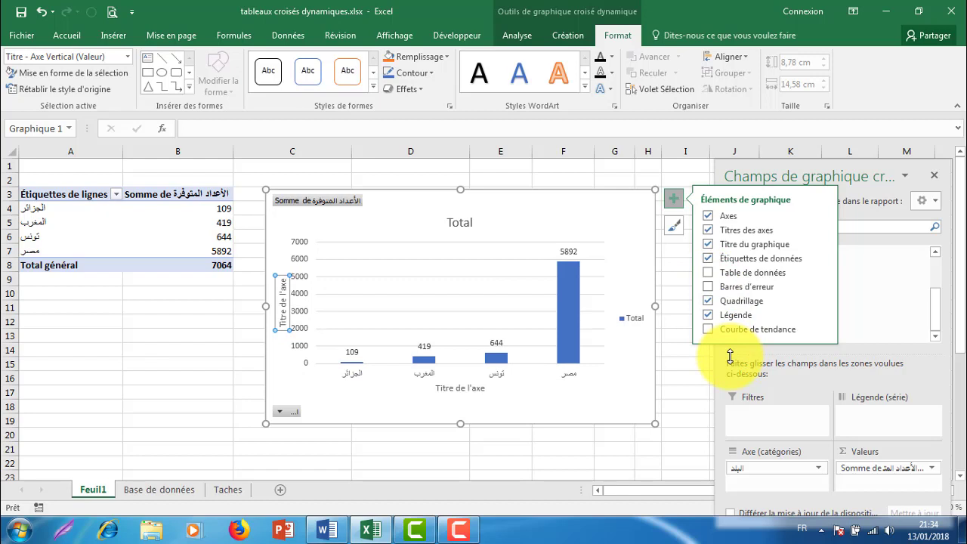
click(640, 190)
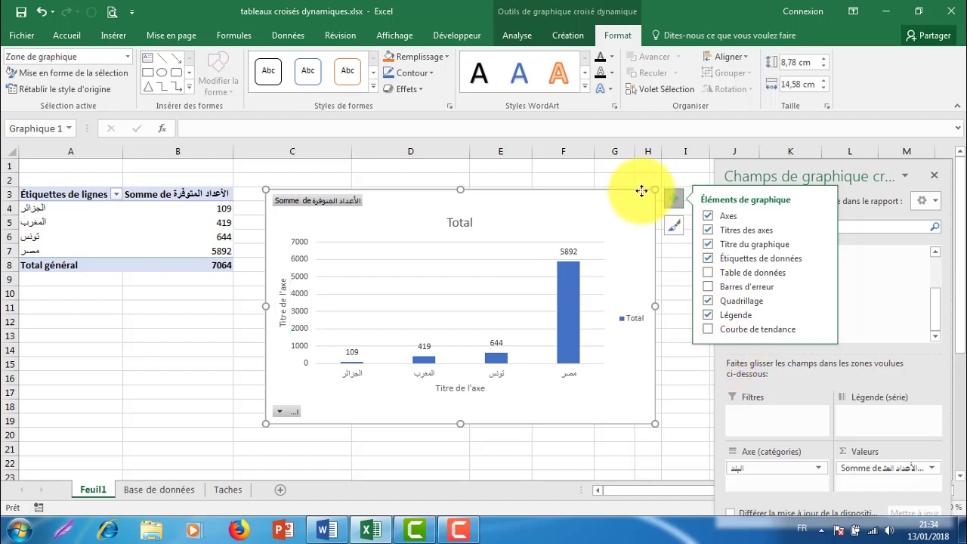
key(Delete)
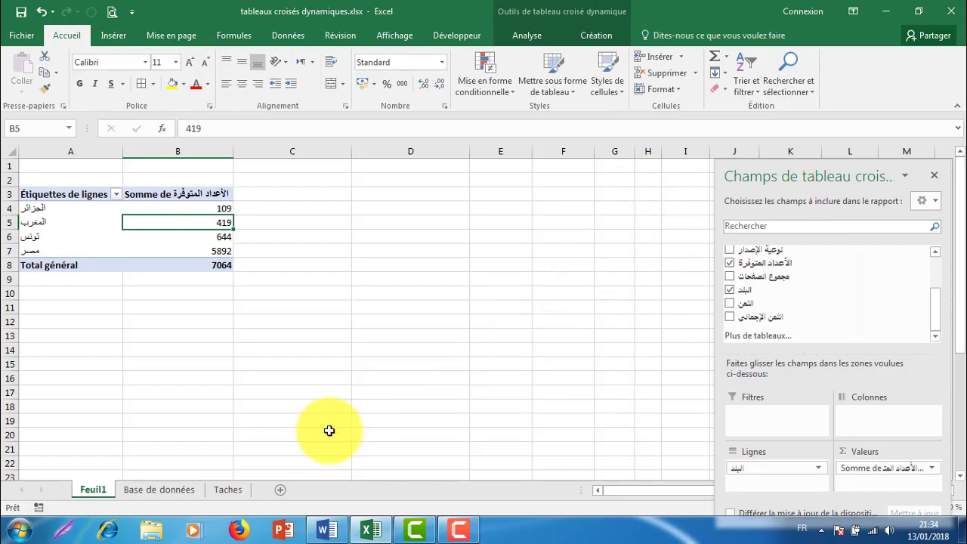
click(227, 489)
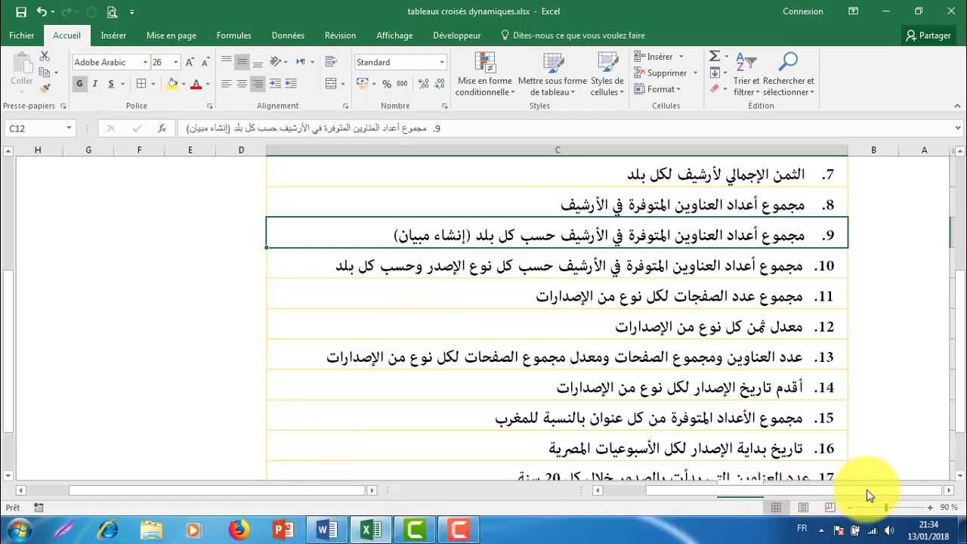
click(869, 490)
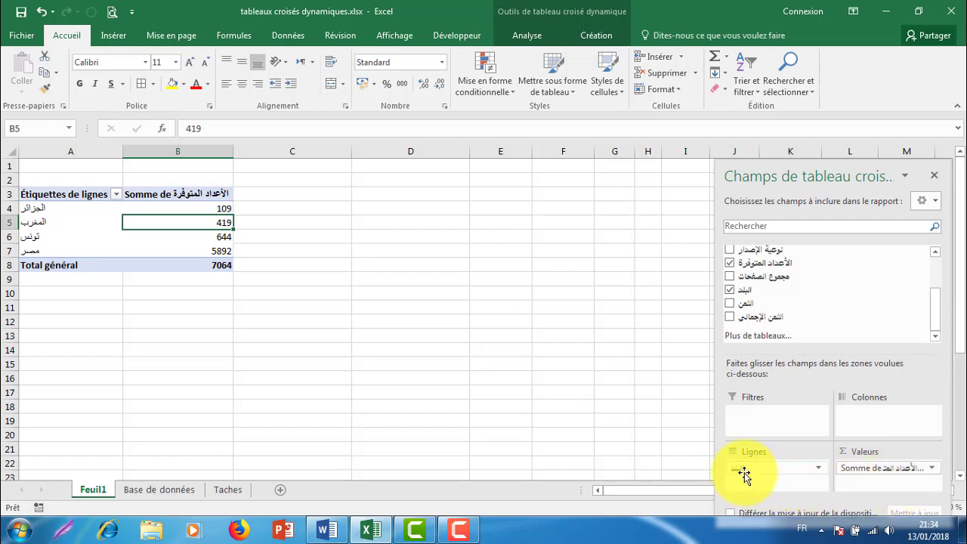
Step: Move البلد to columns and put نوعية الإصدار in rows, e.g. 4183 for شهرية
drag(743, 473, 865, 421)
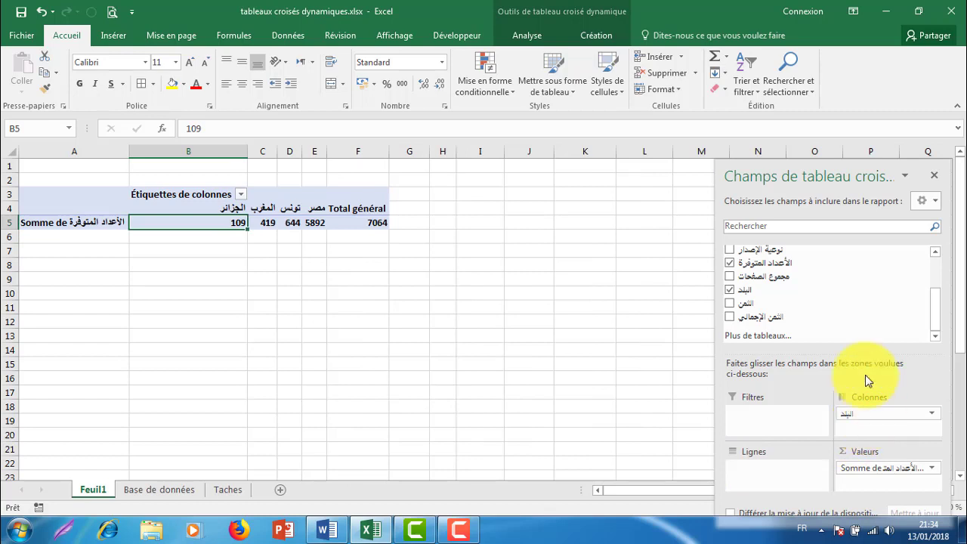
drag(766, 251, 772, 474)
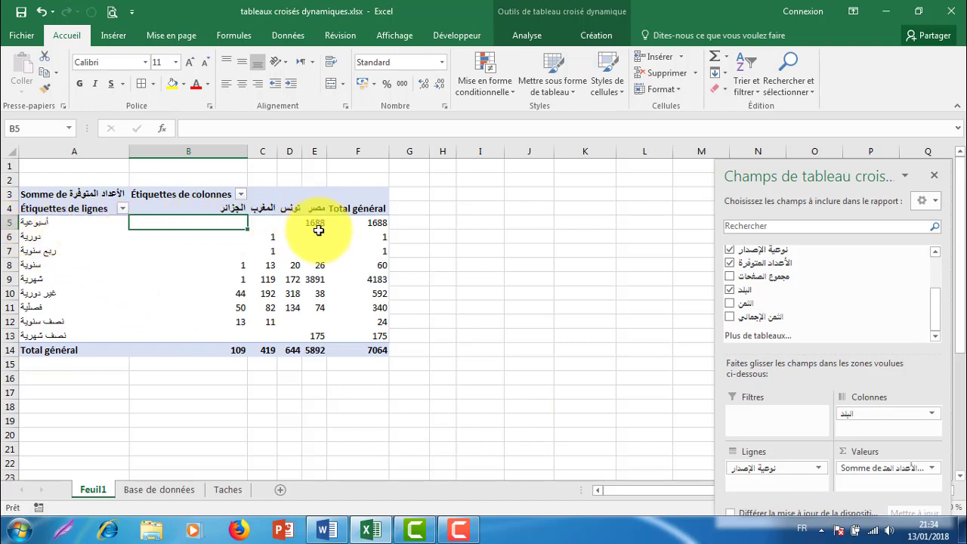
mouse_move(318, 230)
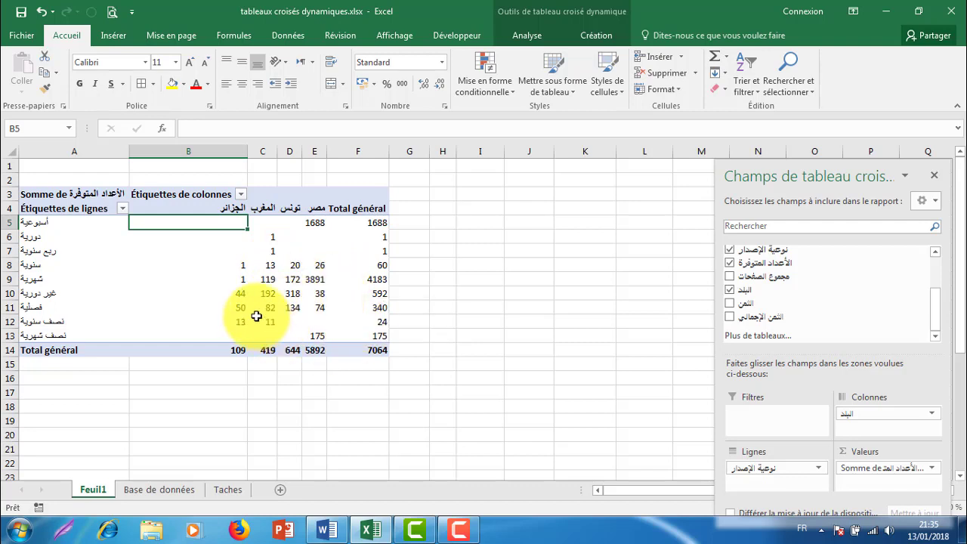
mouse_move(255, 303)
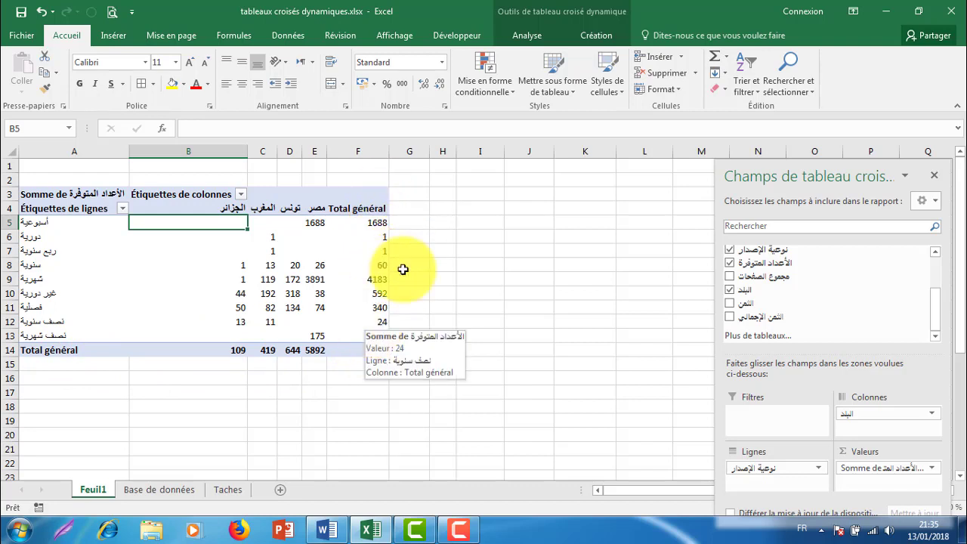
click(521, 35)
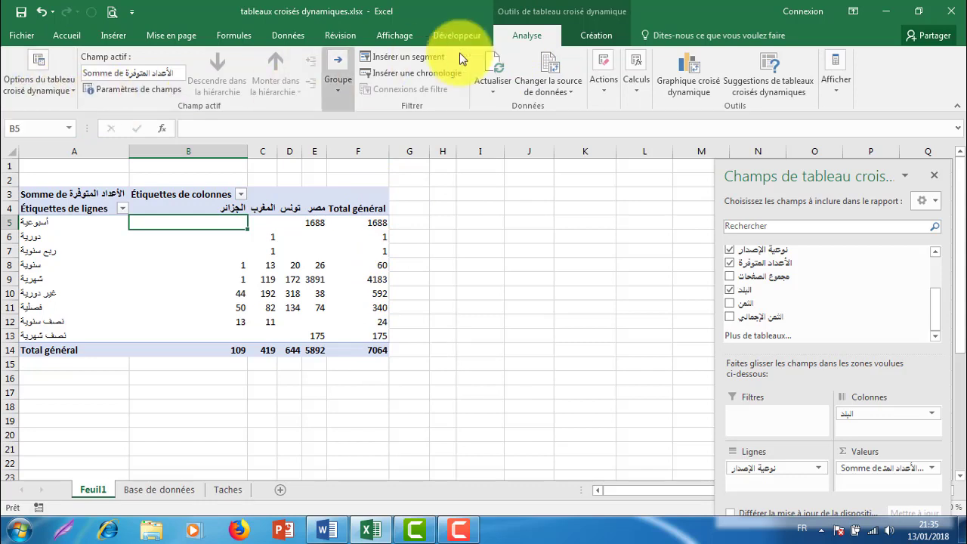
click(596, 35)
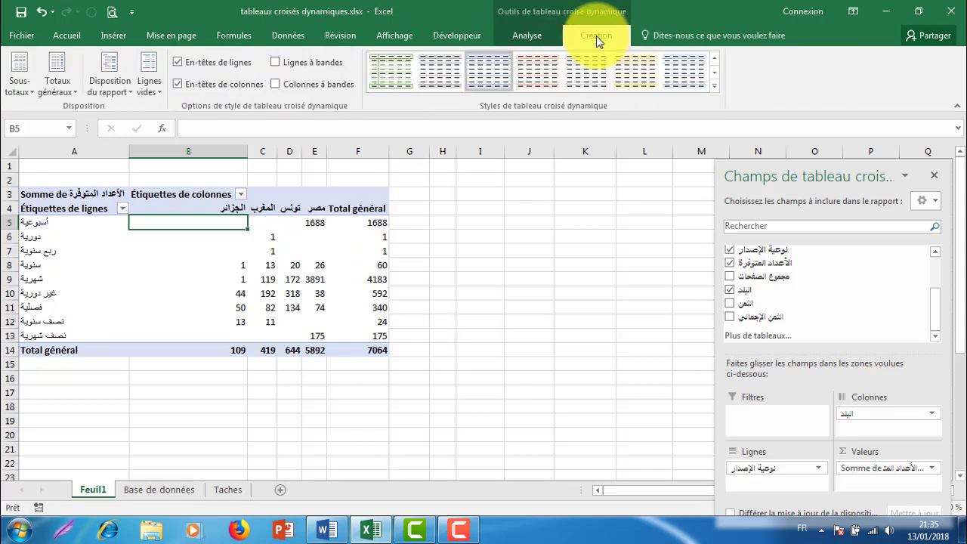
click(27, 85)
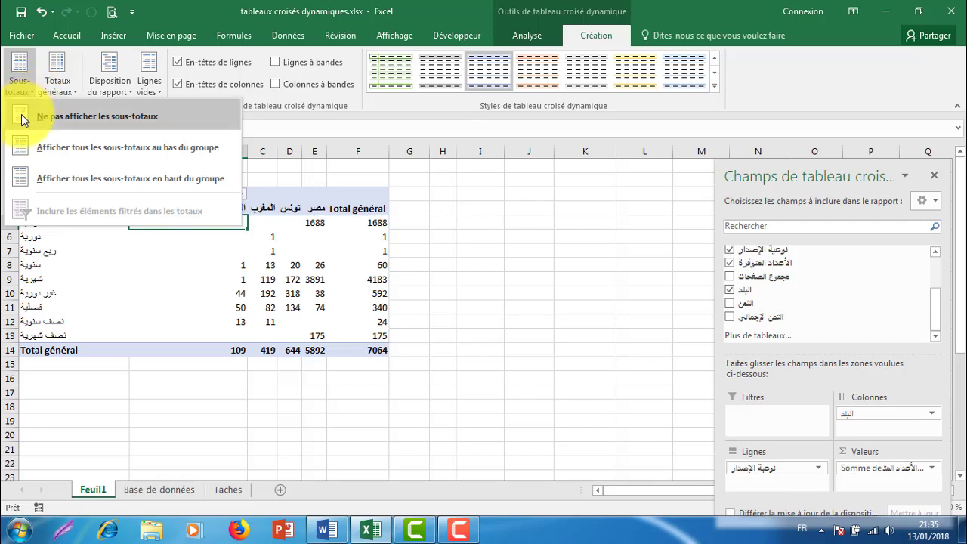
click(22, 115)
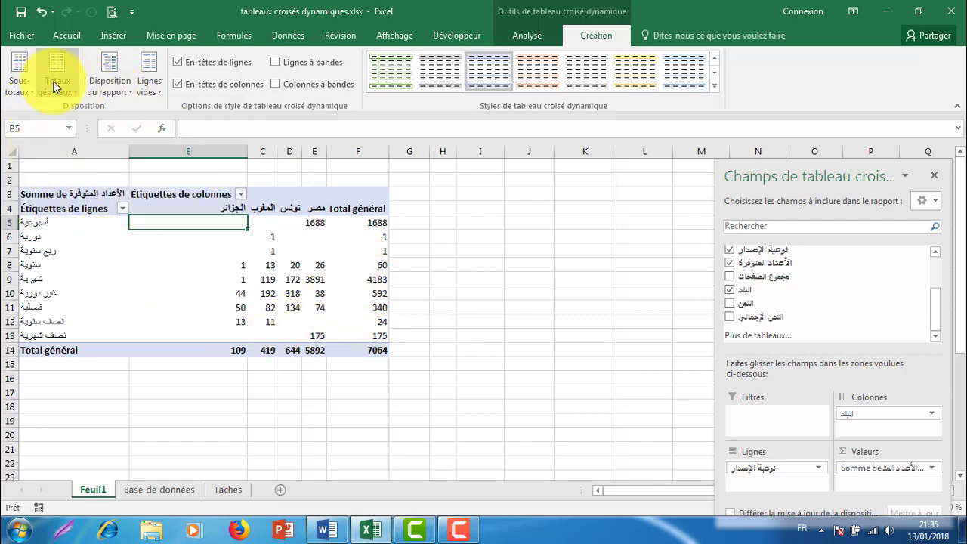
click(77, 95)
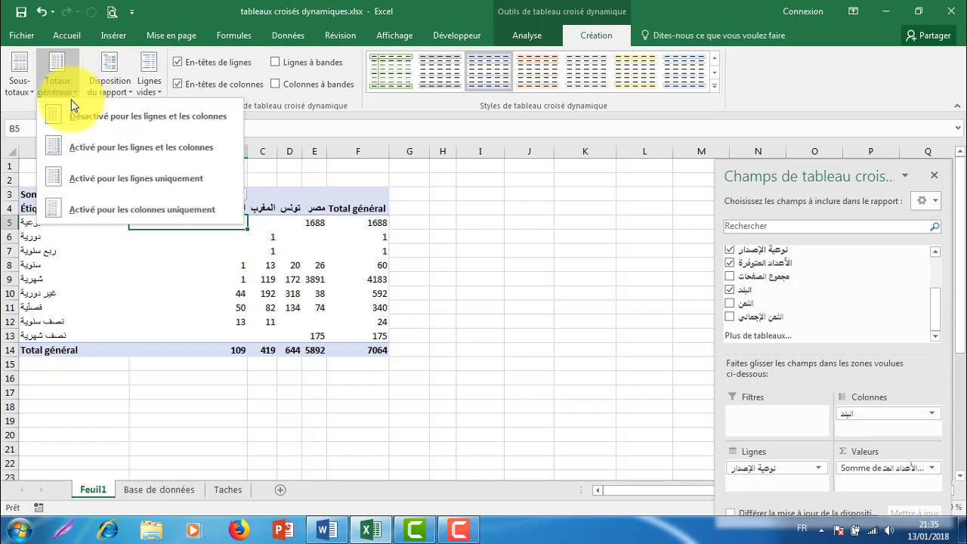
click(58, 116)
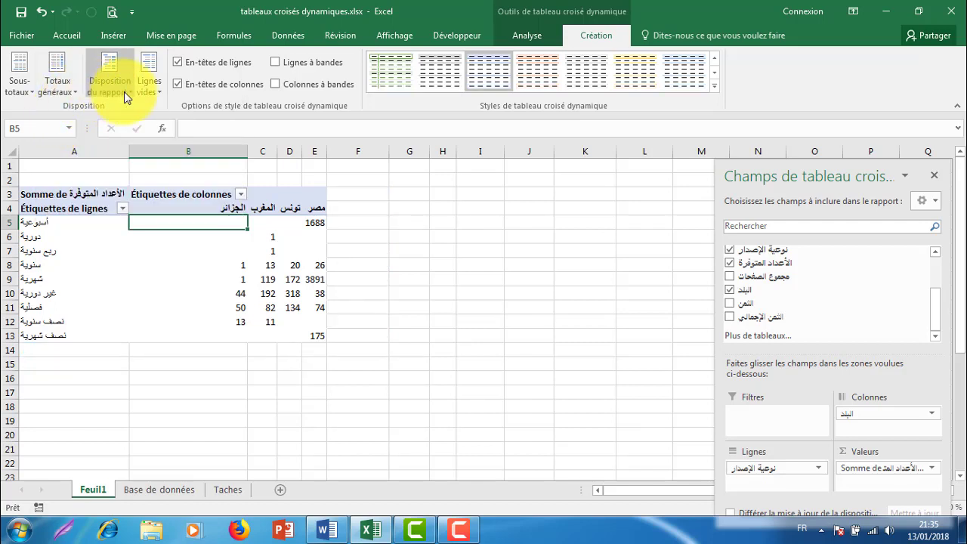
click(62, 89)
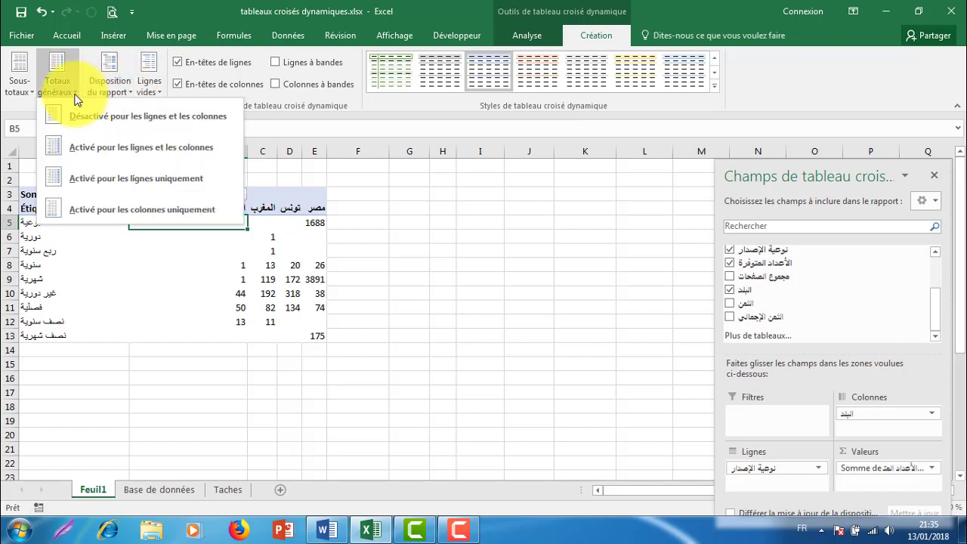
click(61, 147)
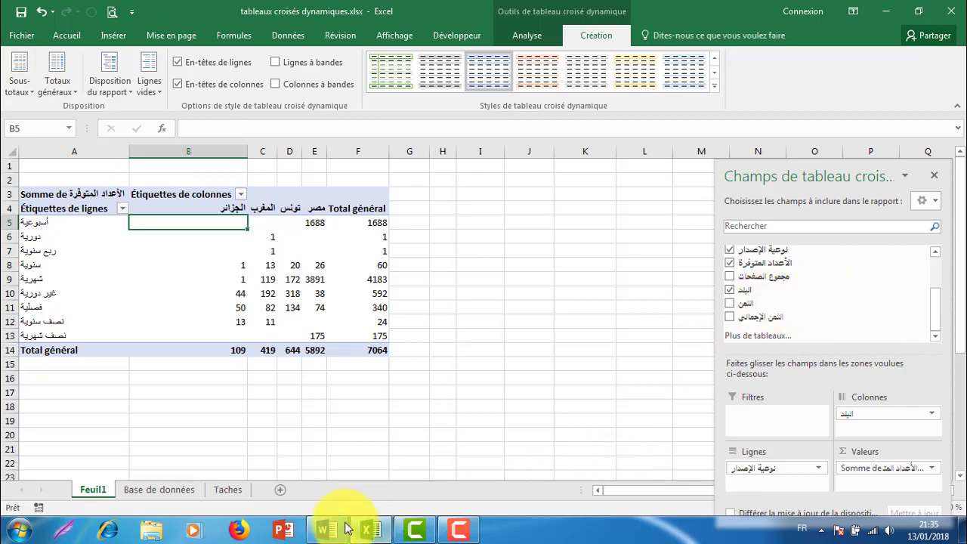
Step: Mark tasks 10 and 11 on the Taches sheet
click(227, 489)
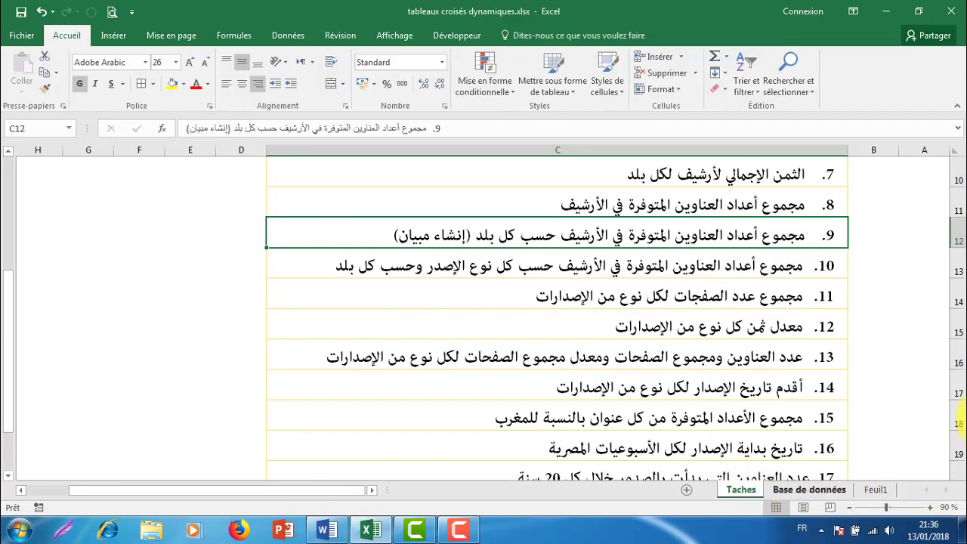
click(812, 266)
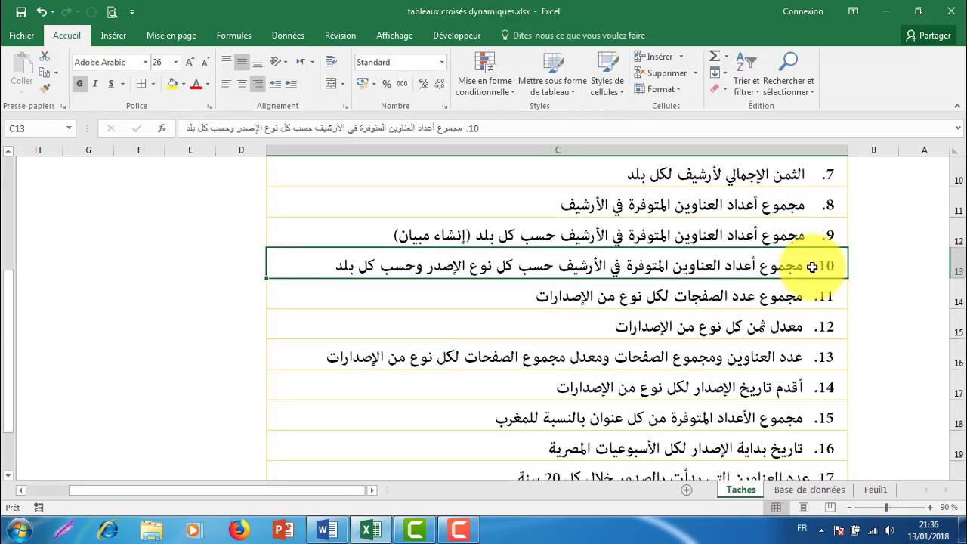
click(818, 297)
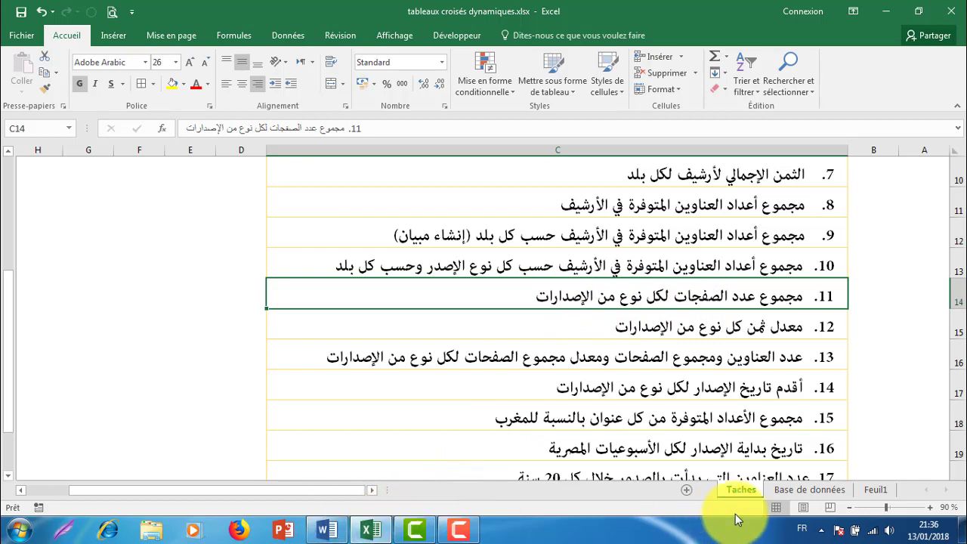
Step: Rebuild the pivot as مجموع الصفحات summed per نوعية الإصدار, totalling 722746
click(872, 489)
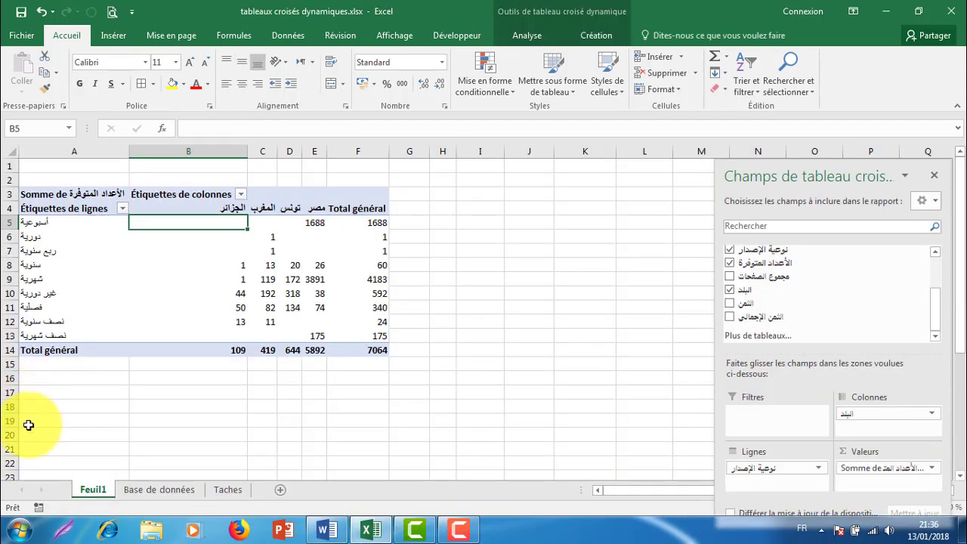
drag(843, 467, 632, 420)
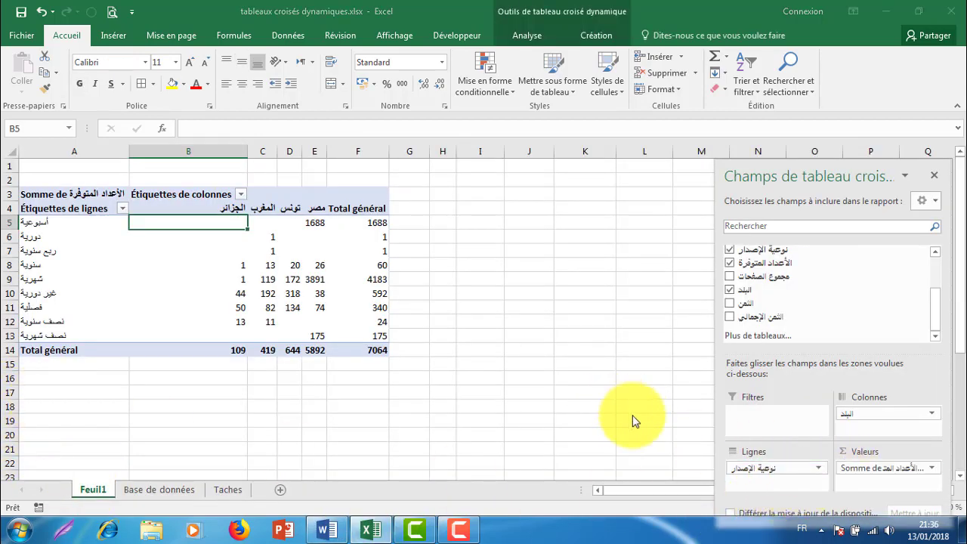
drag(739, 467, 612, 455)
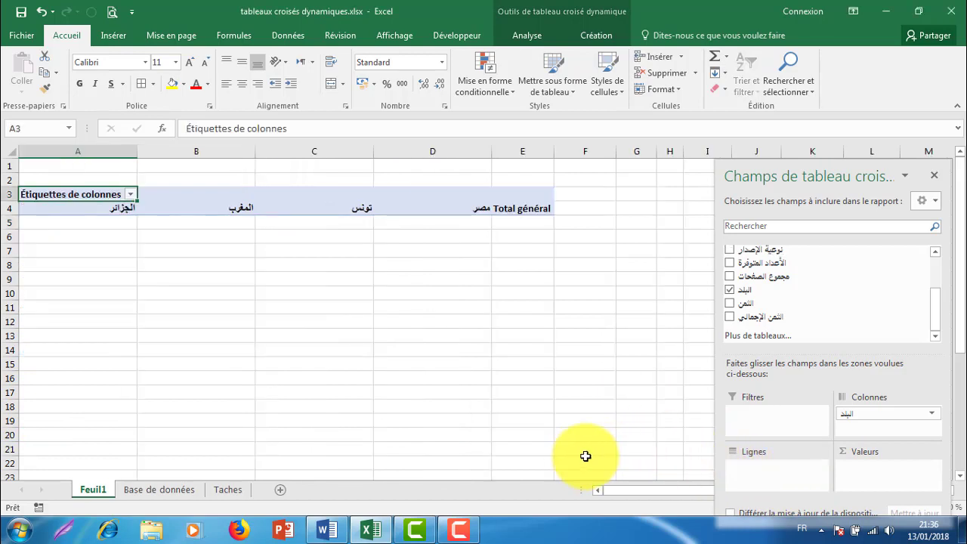
mouse_move(840, 398)
mouse_down()
mouse_move(858, 408)
mouse_move(703, 391)
mouse_up()
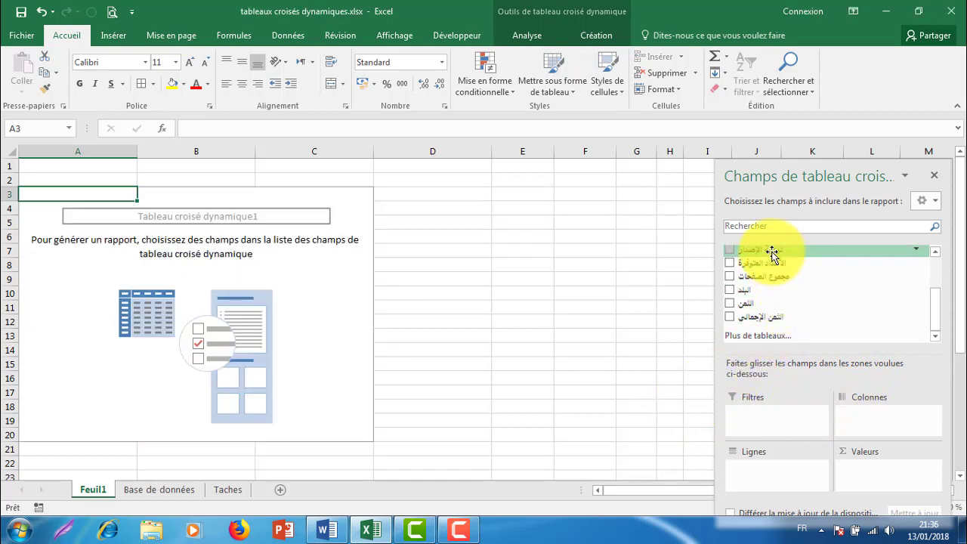
drag(770, 251, 766, 464)
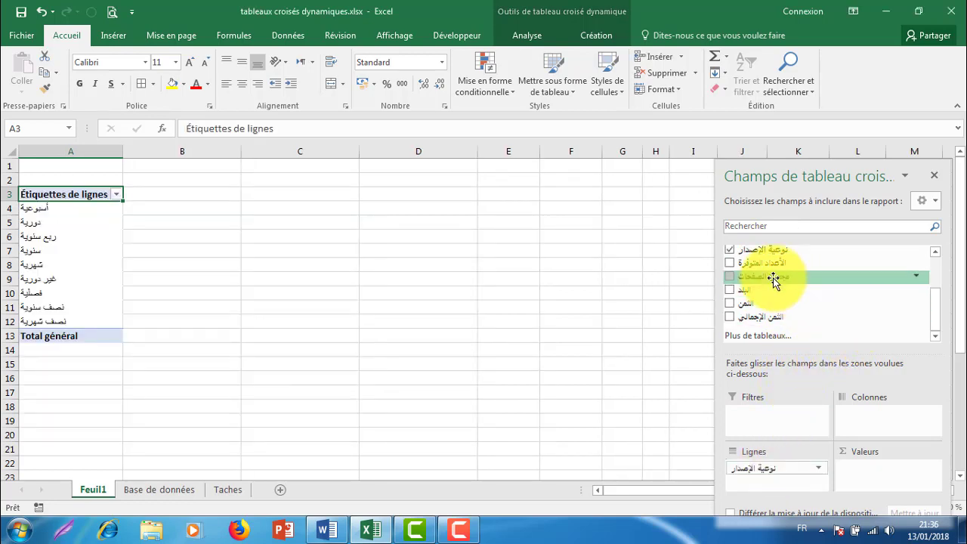
drag(772, 277, 863, 471)
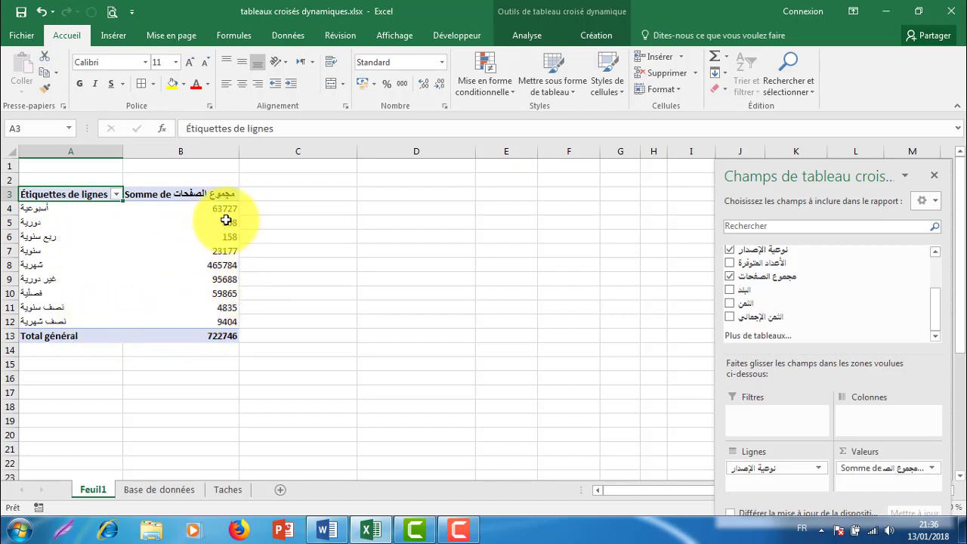
mouse_move(224, 216)
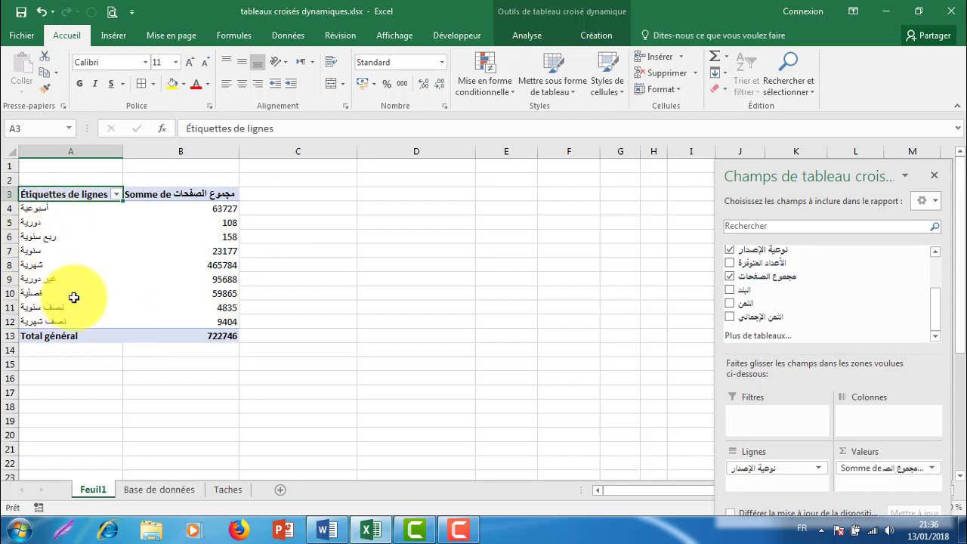
mouse_move(212, 336)
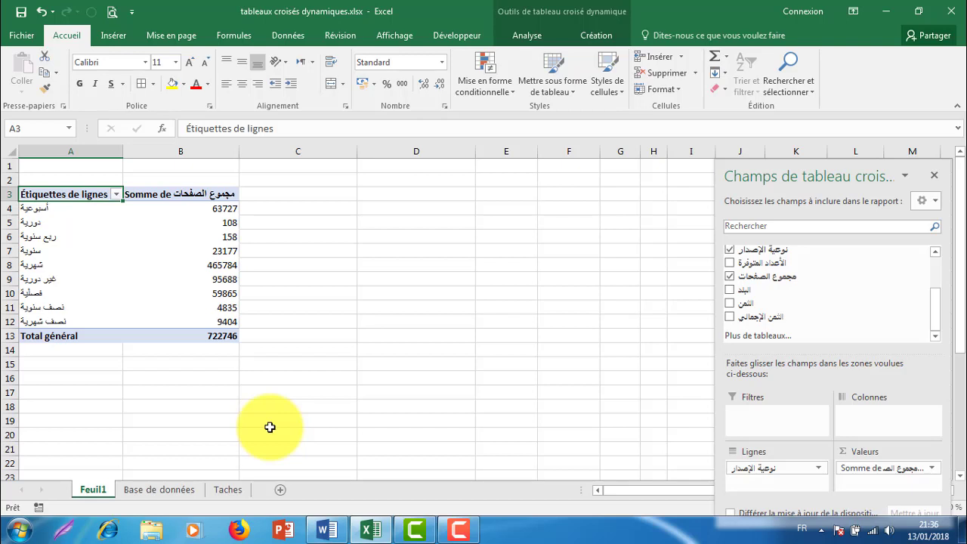
Step: Select task 12, average price per type, on the Taches sheet
click(227, 489)
click(792, 333)
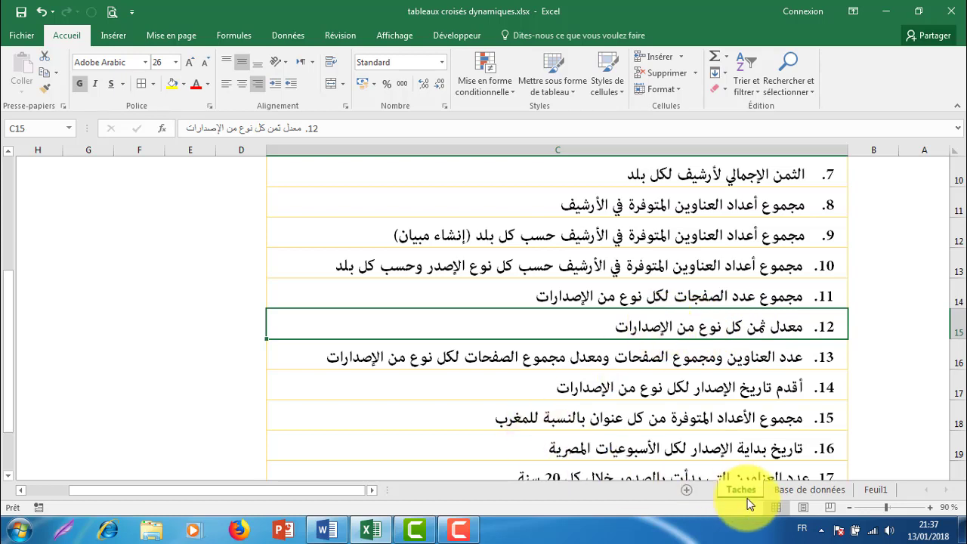
click(876, 491)
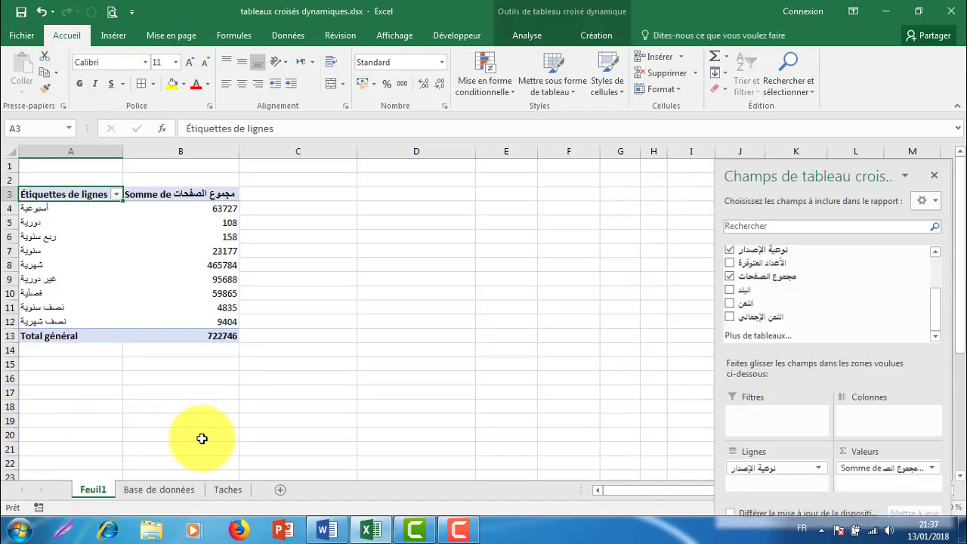
Step: Replace the مجموع الصفحات values with الثمن, totalling 1095
drag(742, 469, 750, 471)
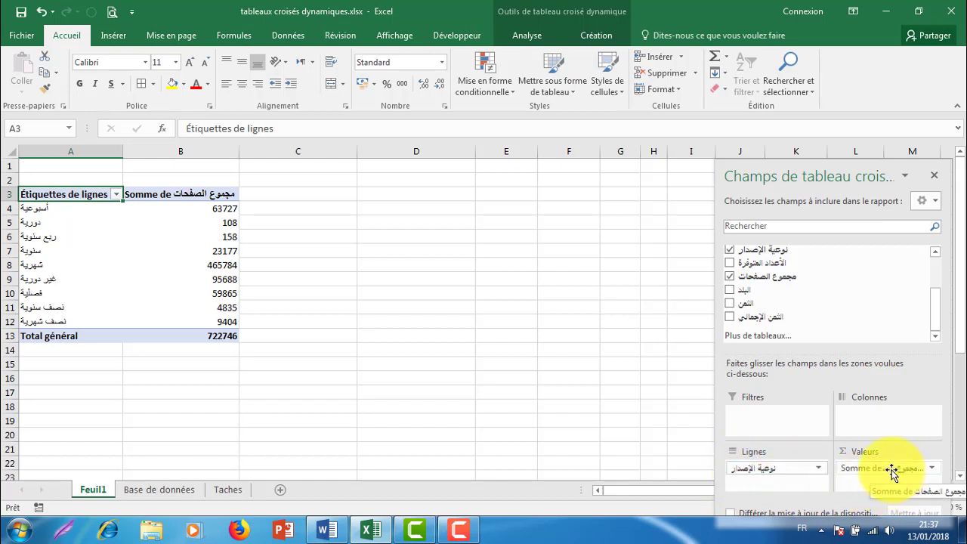
drag(892, 474, 641, 384)
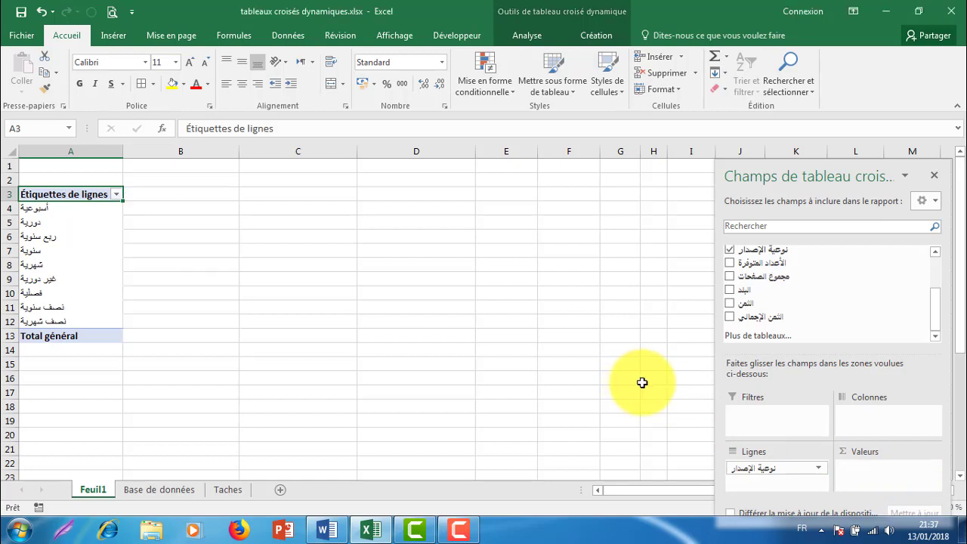
drag(745, 303, 865, 482)
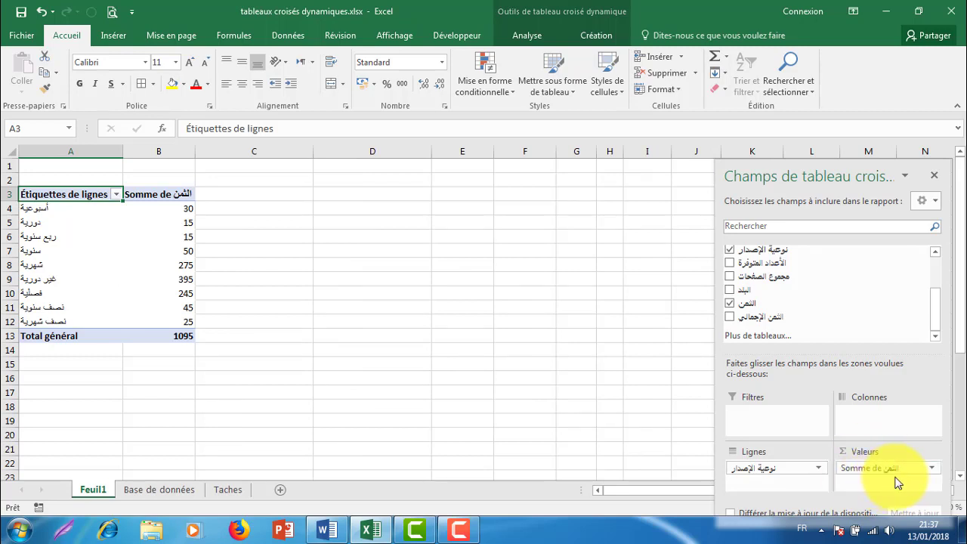
drag(895, 478, 874, 474)
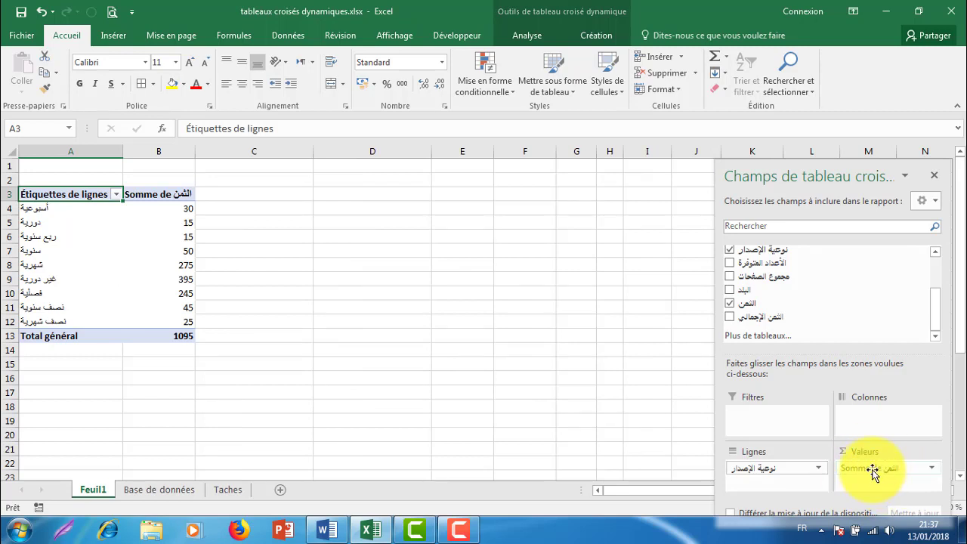
click(872, 472)
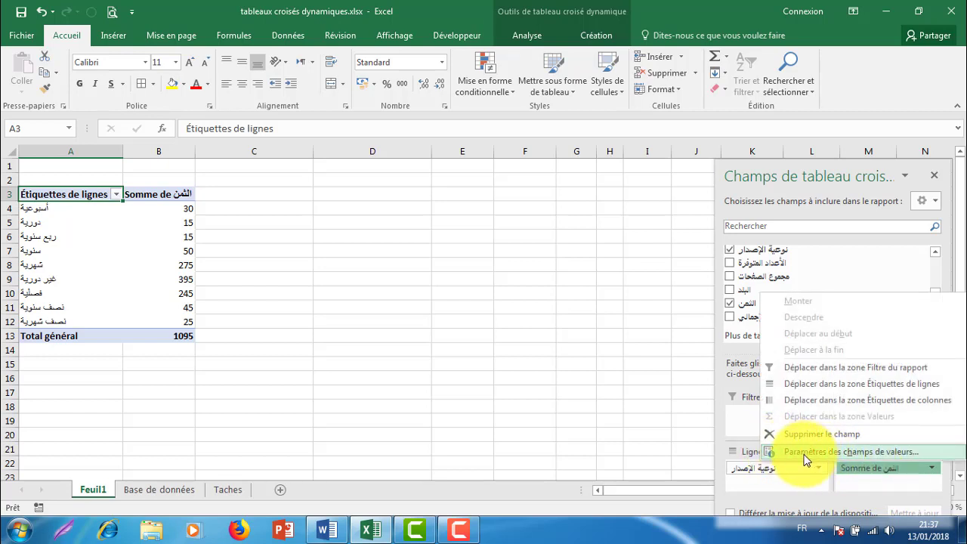
Step: Summarise الثمن by Moyenne, e.g. 11,61764706 for غير دورية, overall 10,42857143
click(839, 451)
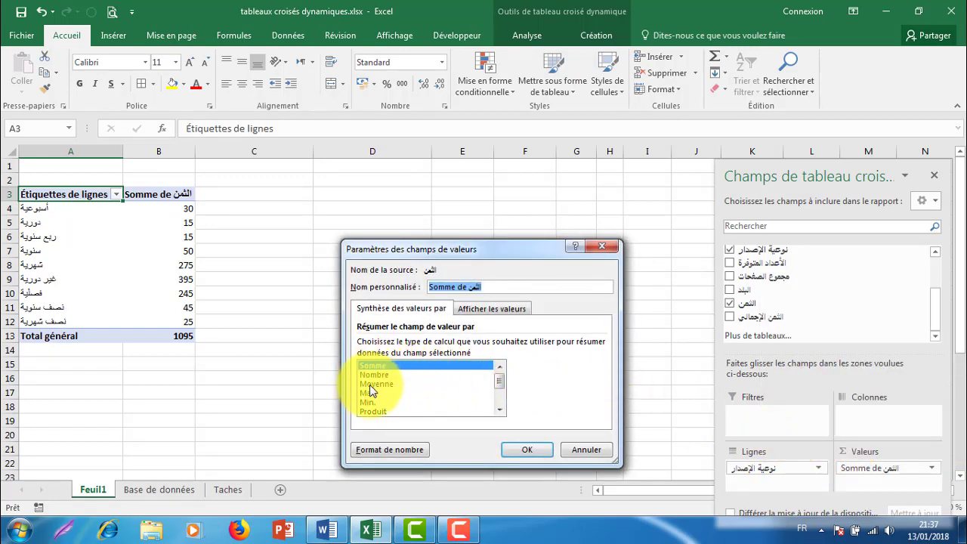
click(369, 383)
click(527, 449)
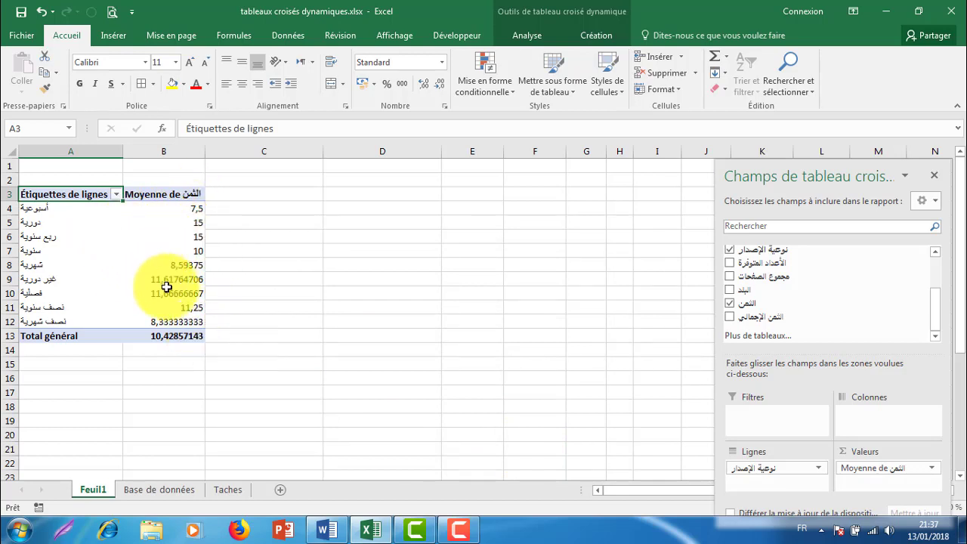
mouse_move(166, 283)
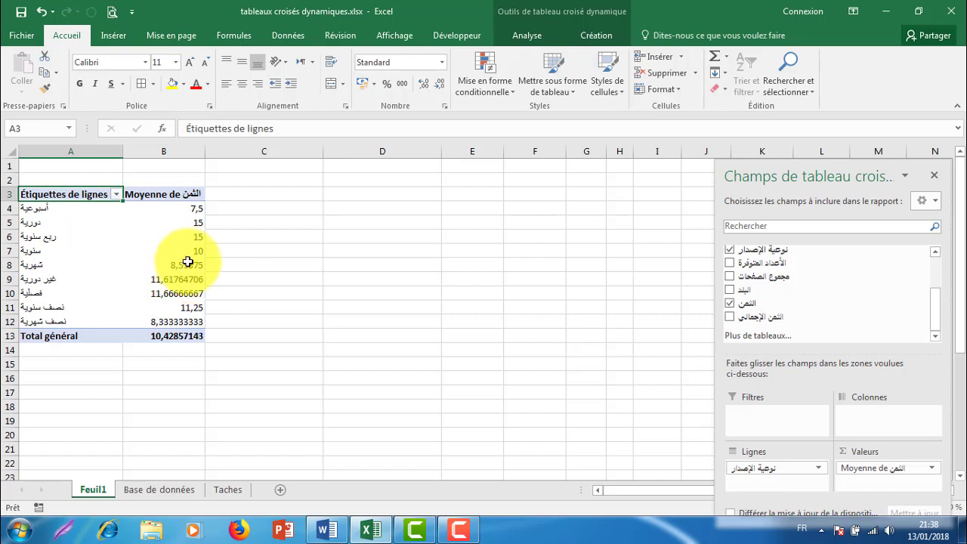
mouse_move(197, 253)
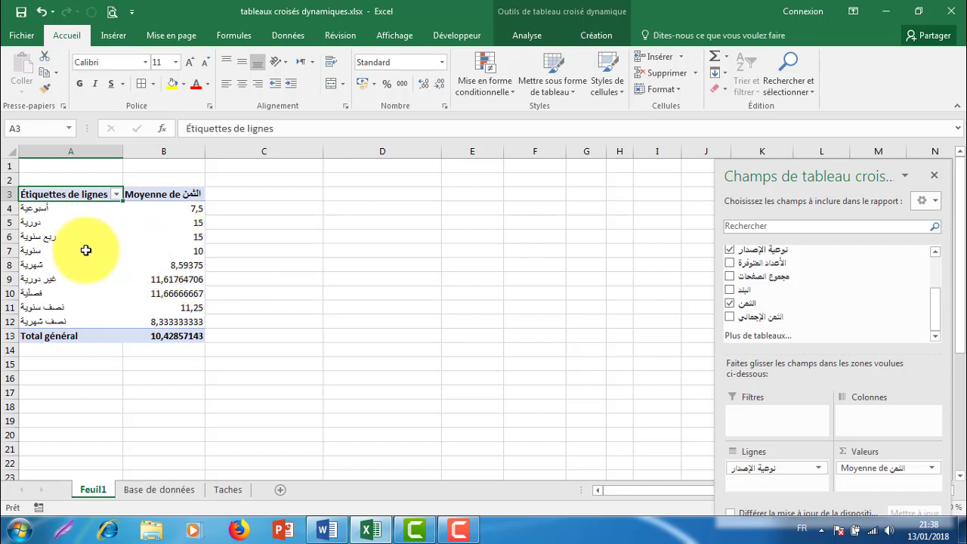
mouse_move(42, 253)
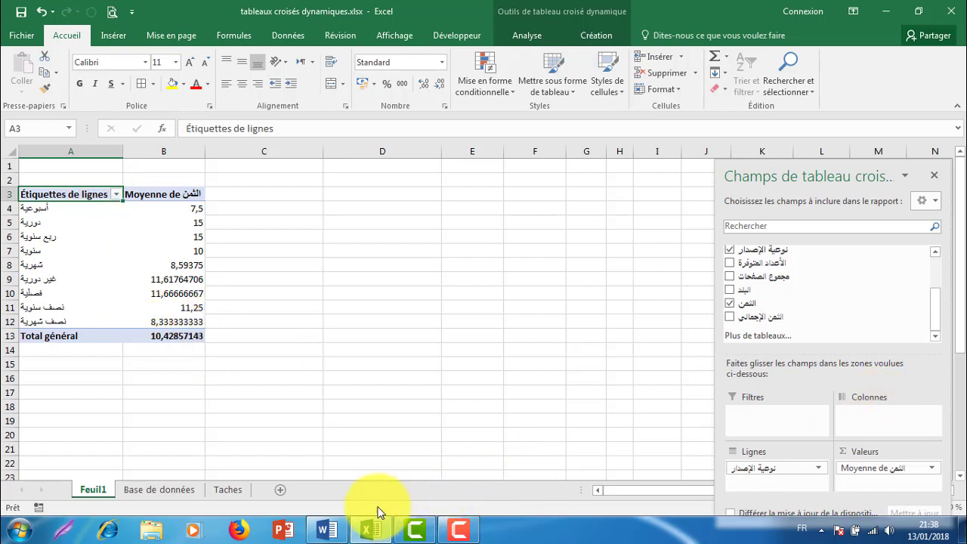
Step: Select task 13, titles and pages per type, on the Taches sheet
click(239, 494)
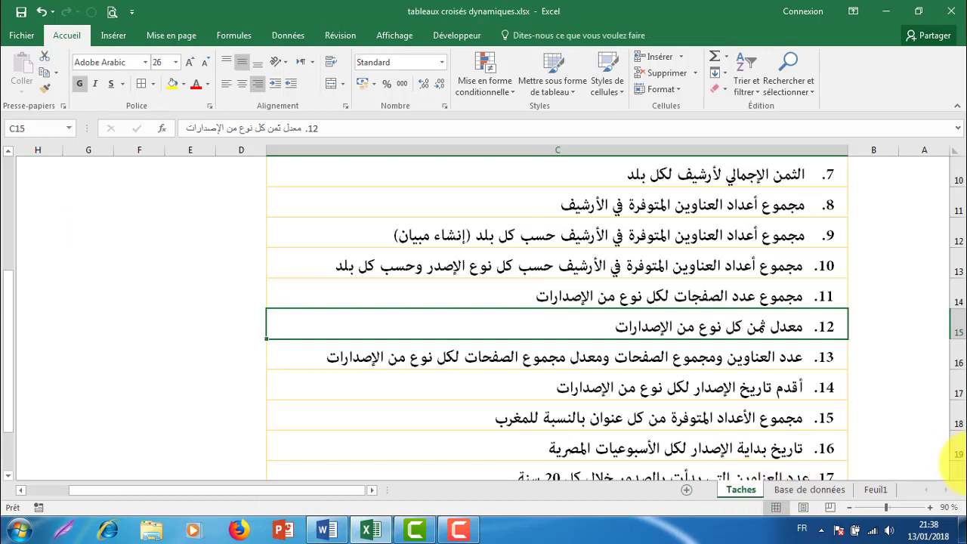
click(814, 357)
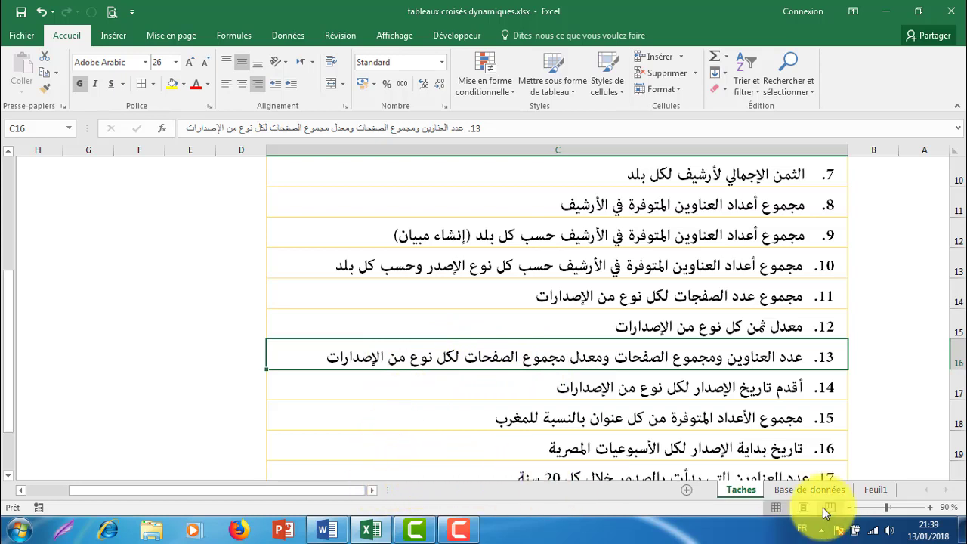
click(870, 490)
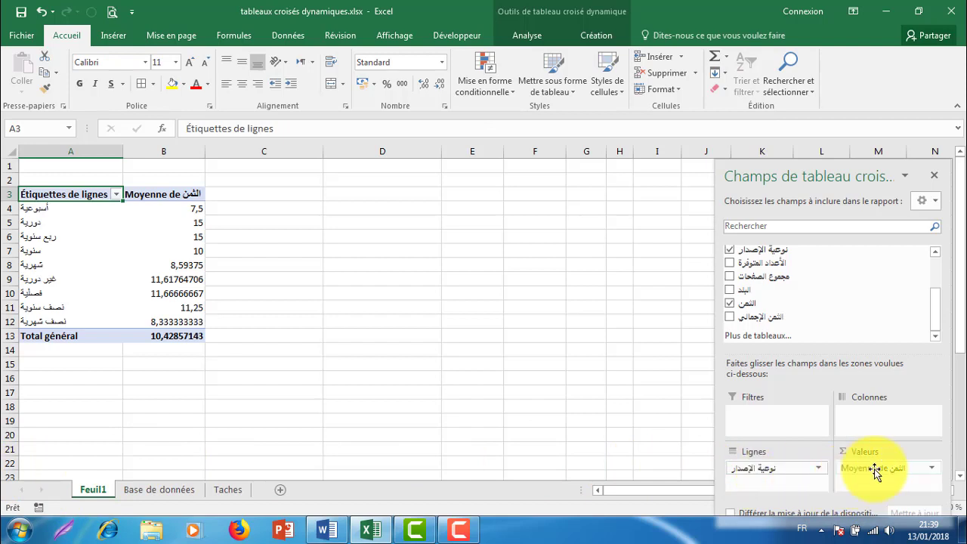
Step: Replace the average price with a count of العنوان per type, totalling 105
drag(858, 470, 712, 442)
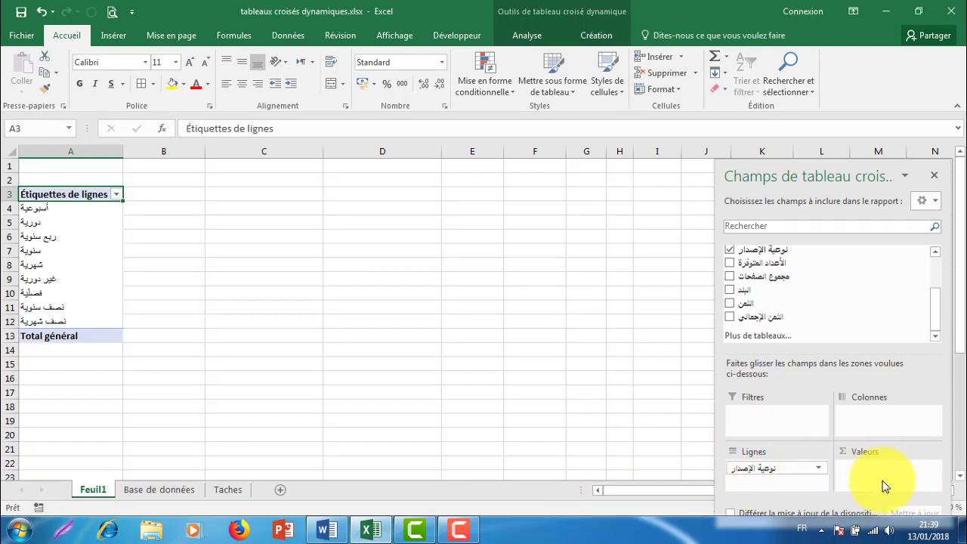
scroll(935, 265, up, 2)
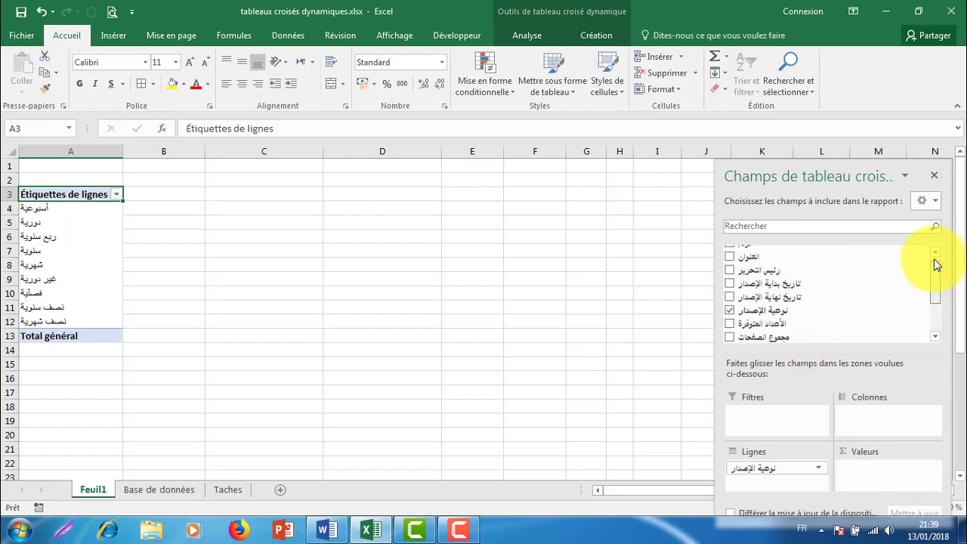
scroll(935, 264, up, 1)
drag(749, 263, 863, 470)
click(228, 489)
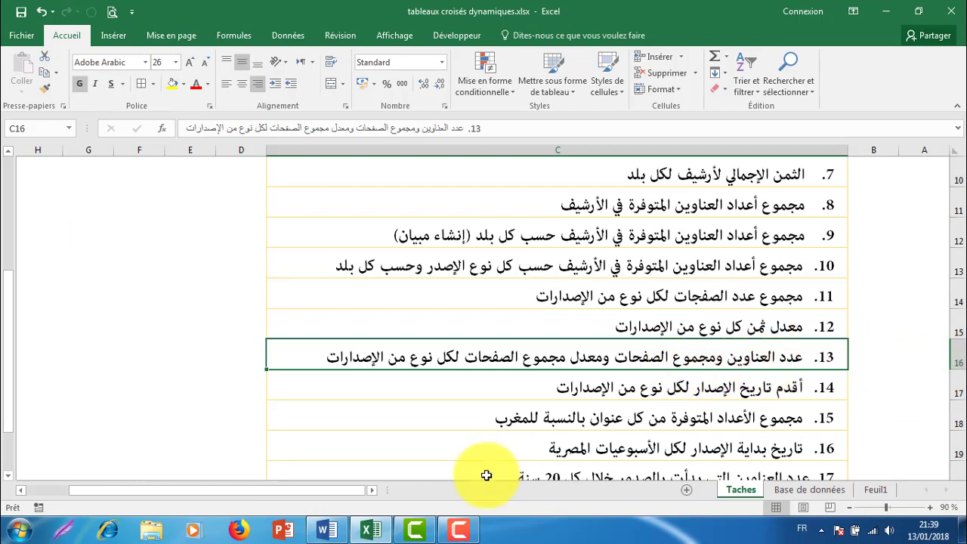
mouse_move(342, 538)
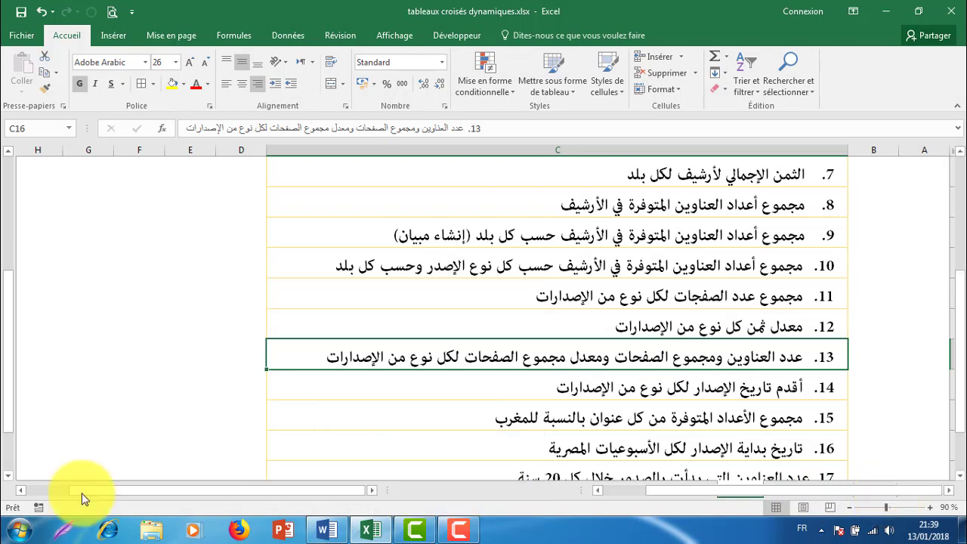
click(83, 494)
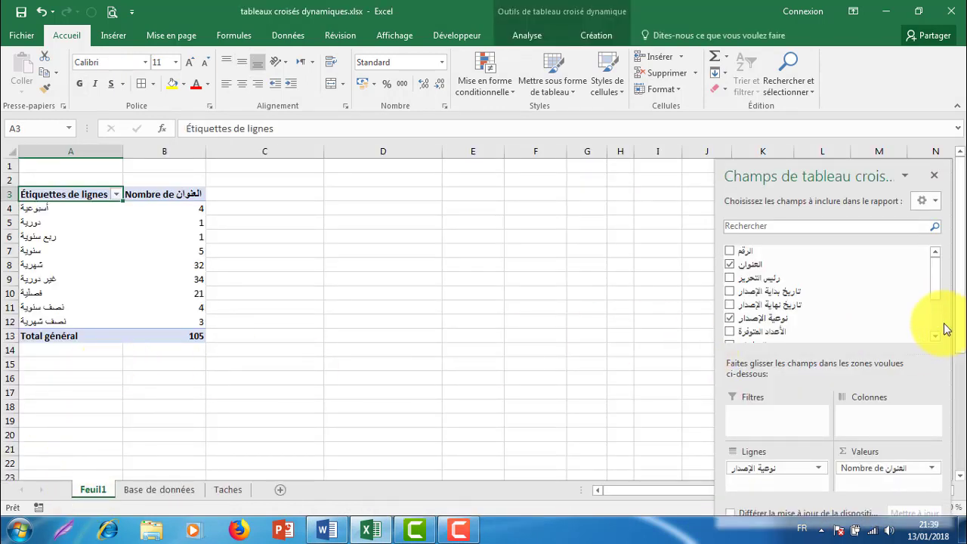
scroll(942, 321, down, 3)
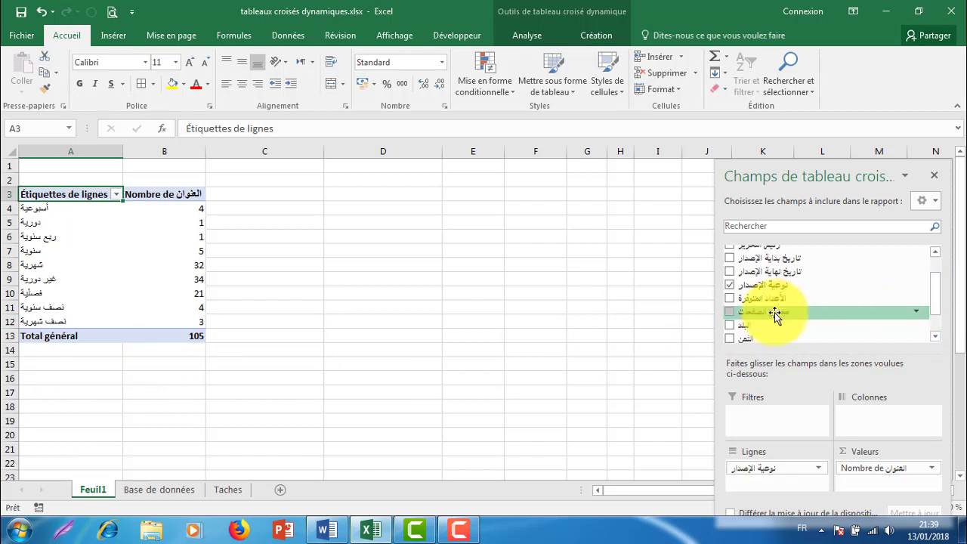
Step: Add مجموع الصفحات as a page-total column beside the title count, rechecking task 13
drag(775, 314, 867, 488)
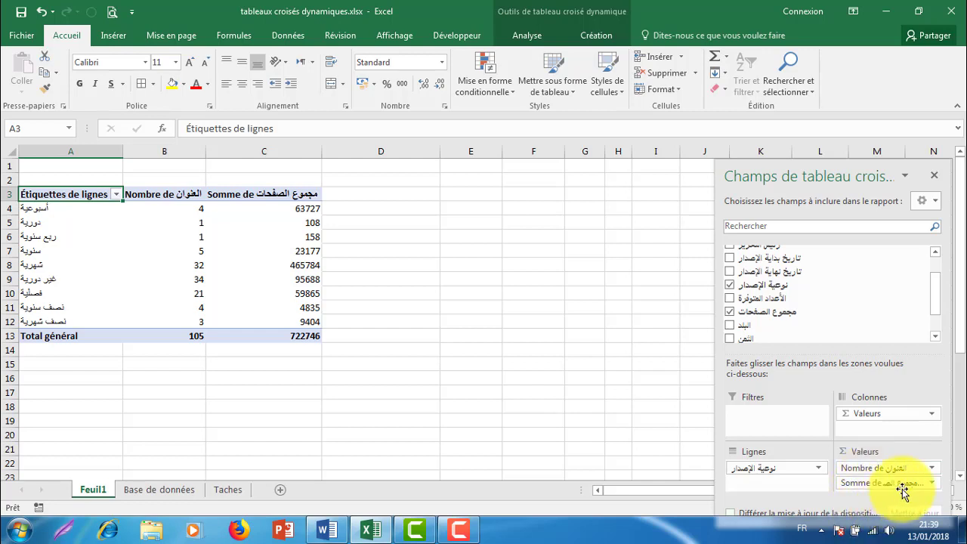
drag(873, 471, 874, 489)
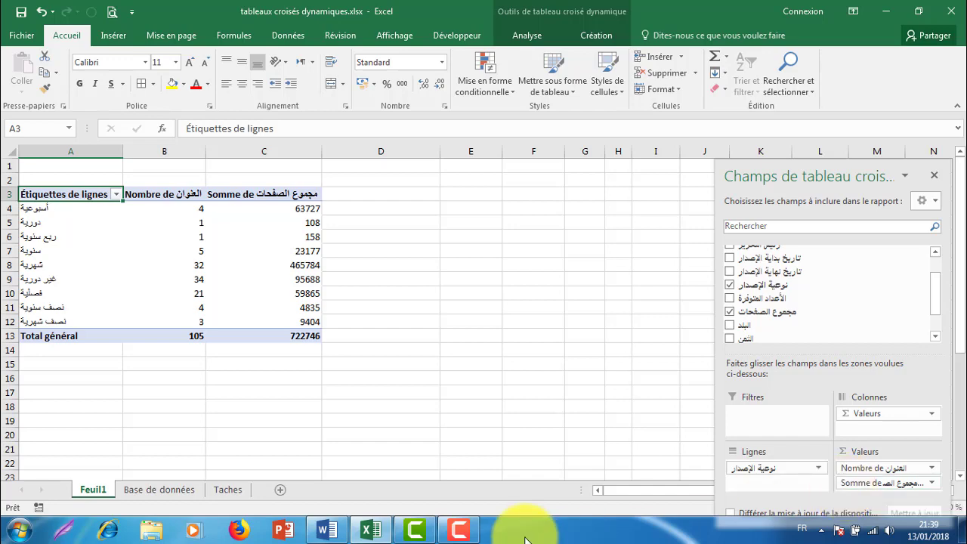
click(224, 488)
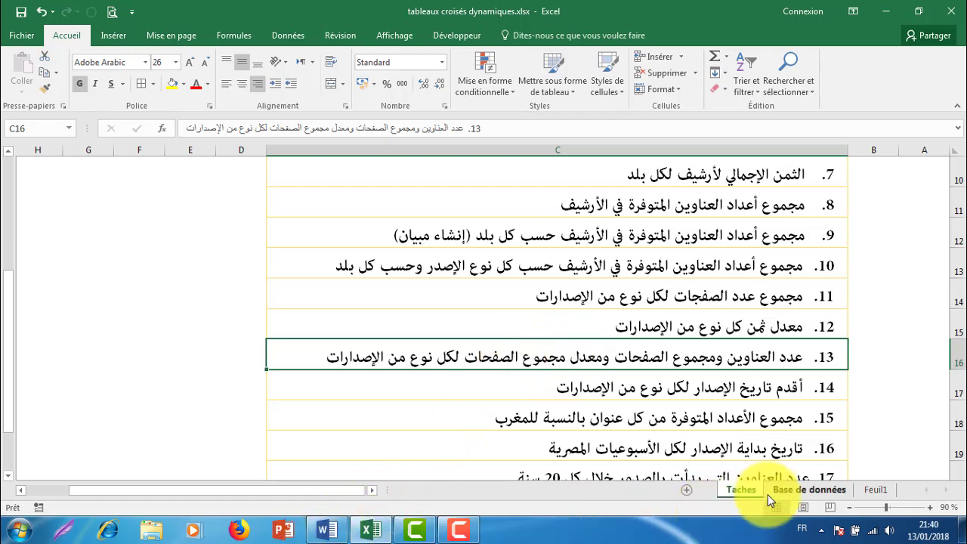
click(868, 490)
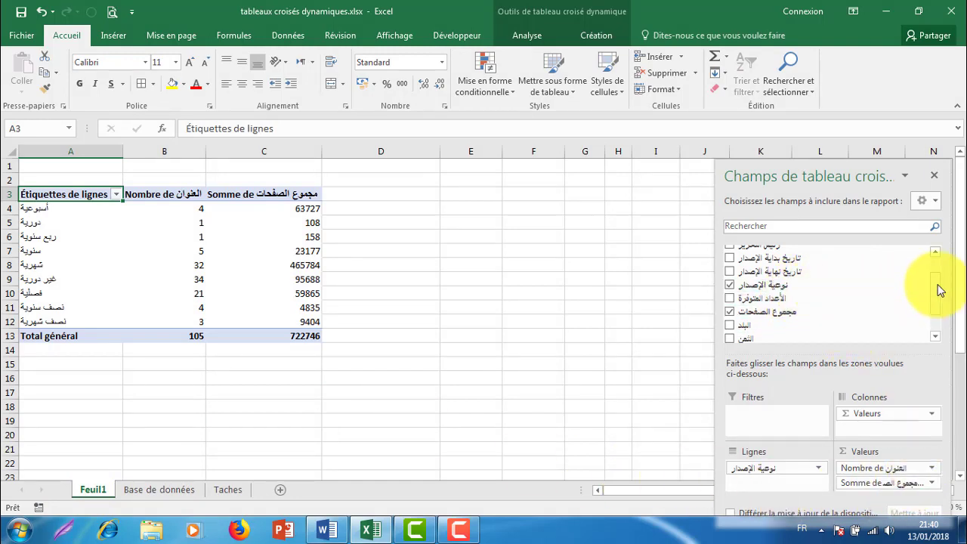
Step: Add مجموع الصفحات again as a third value column, also totalling 722746
mouse_move(942, 291)
mouse_down()
mouse_move(938, 275)
mouse_move(940, 287)
mouse_up()
drag(789, 319, 880, 487)
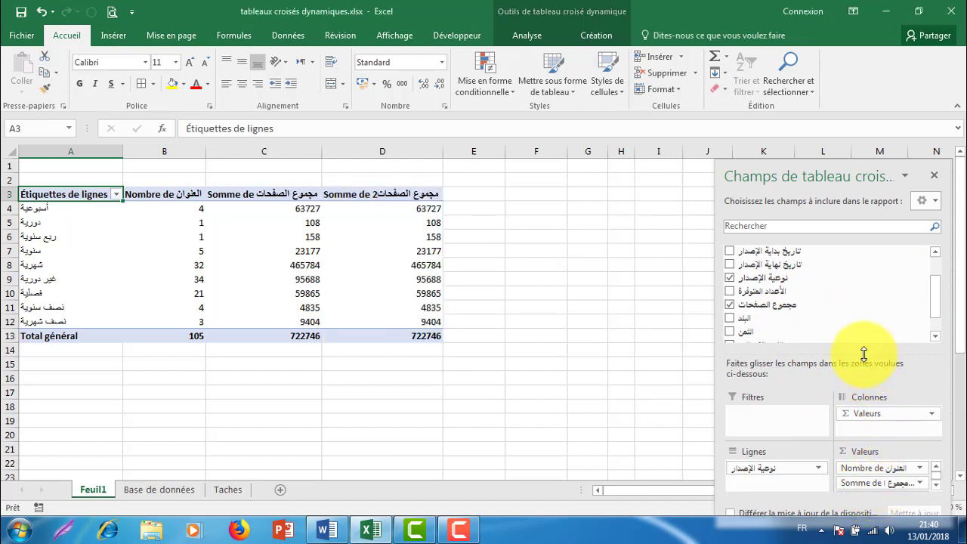
drag(863, 354, 863, 327)
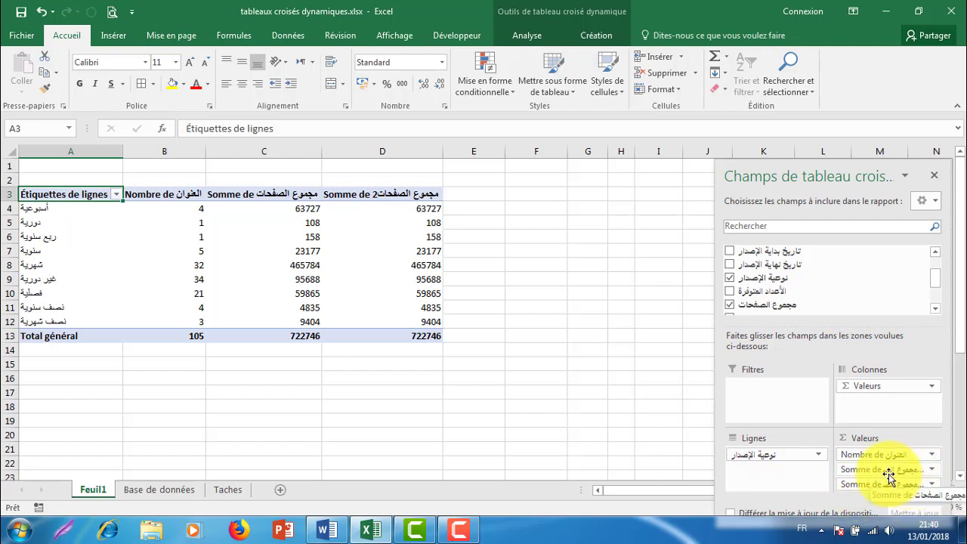
drag(888, 475, 857, 493)
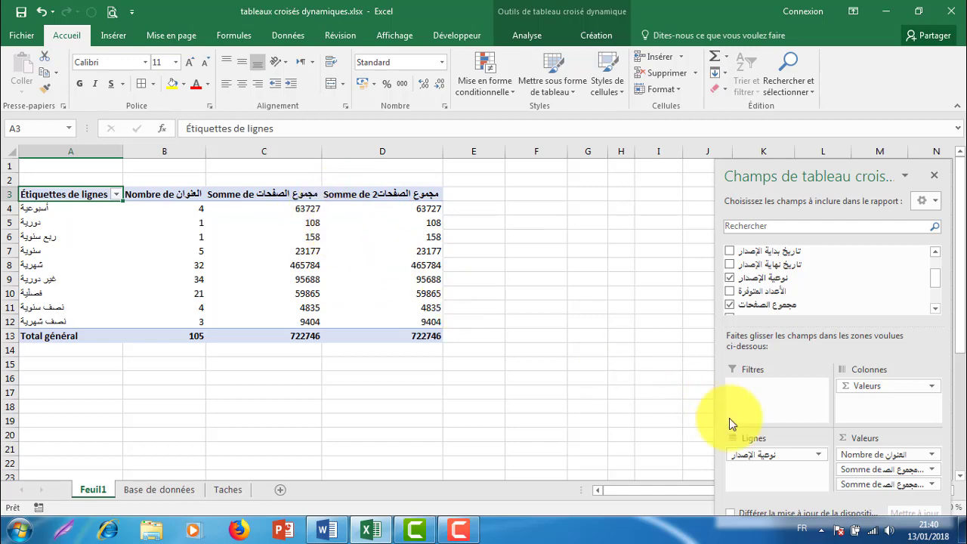
Step: Change the second مجموع الصفحات column to Moyenne for average pages per type
click(876, 486)
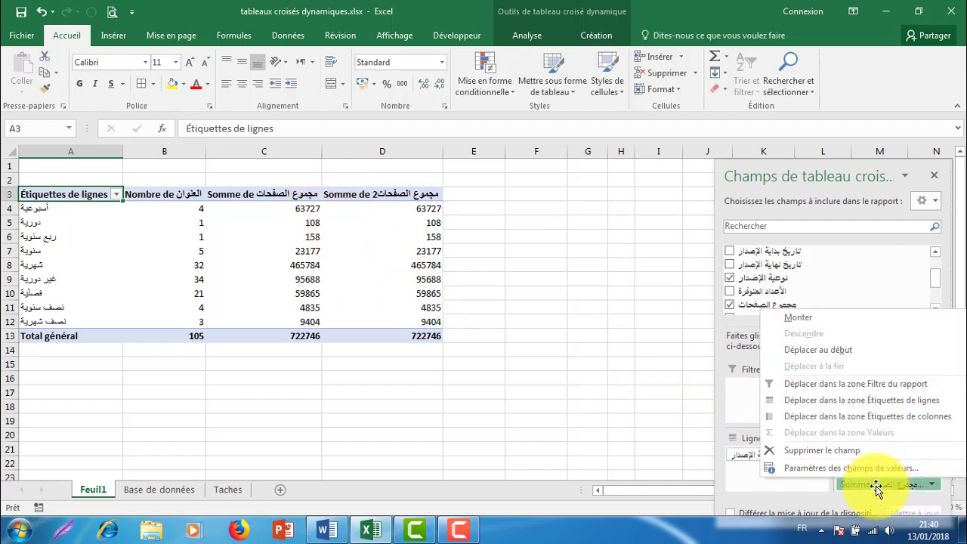
click(824, 465)
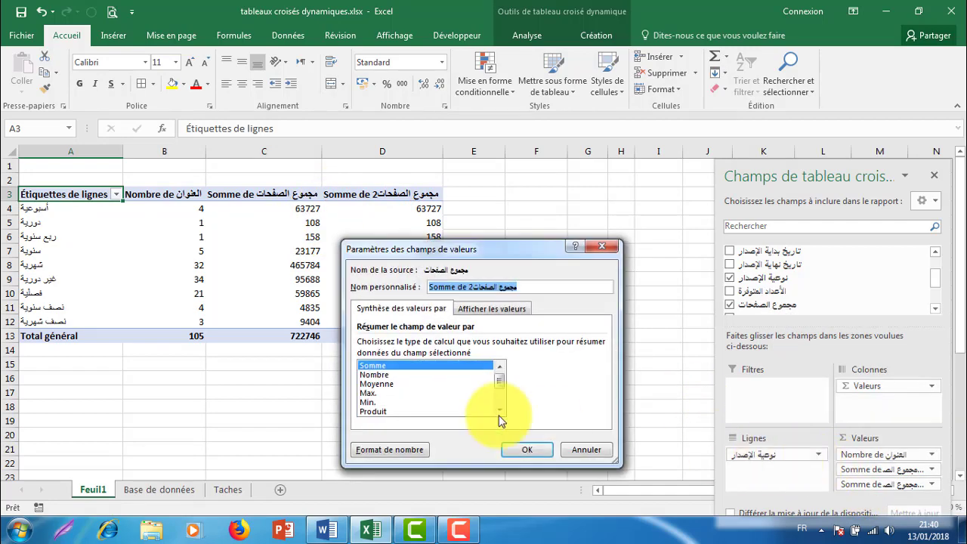
click(374, 384)
click(526, 449)
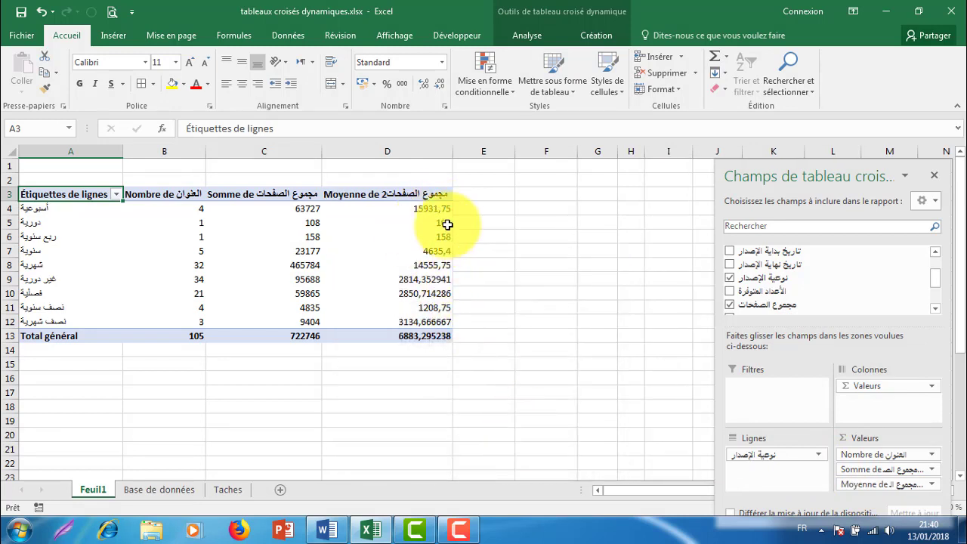
mouse_move(438, 214)
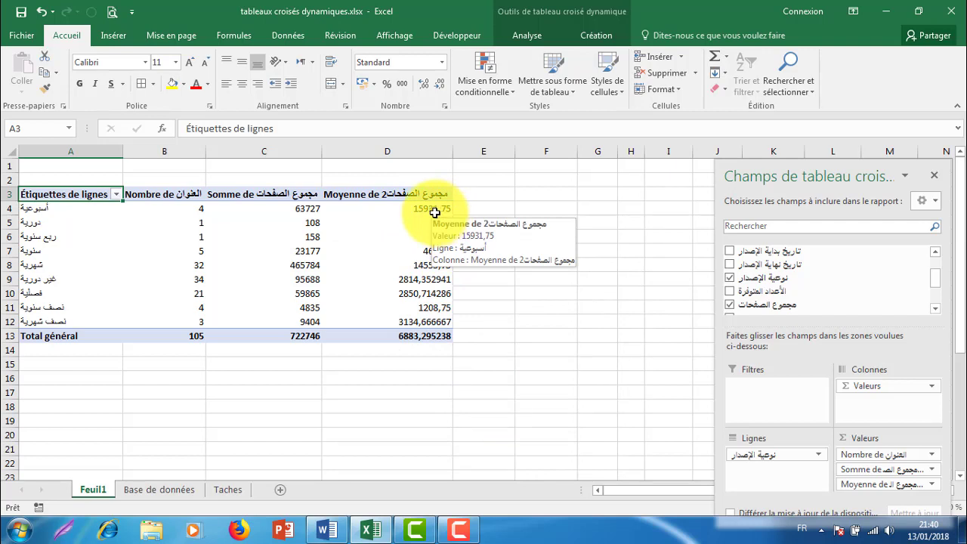
mouse_move(313, 212)
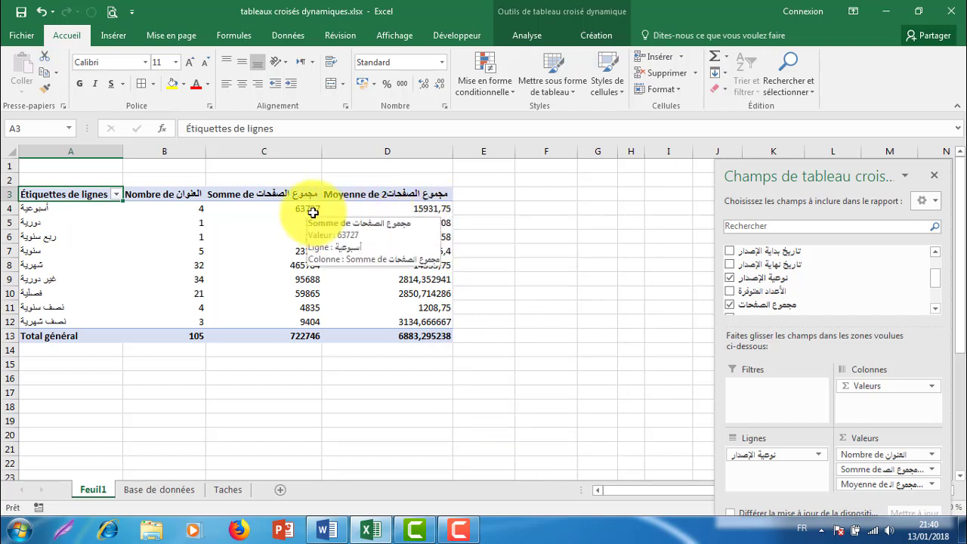
mouse_move(198, 199)
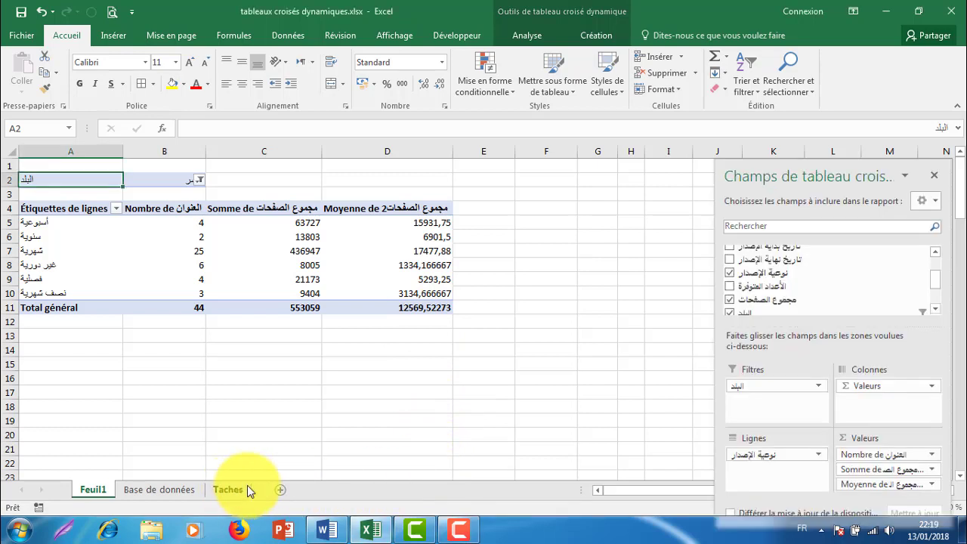
click(226, 490)
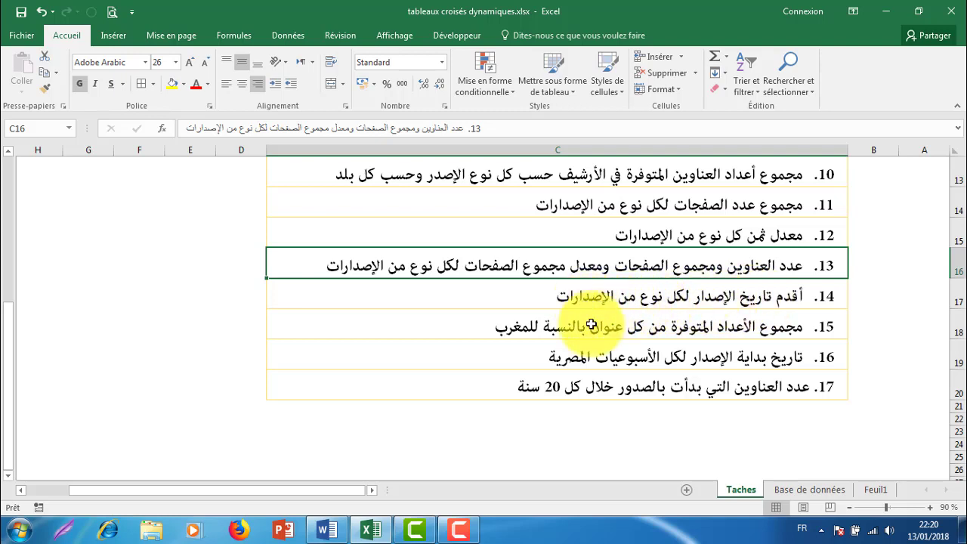
click(873, 488)
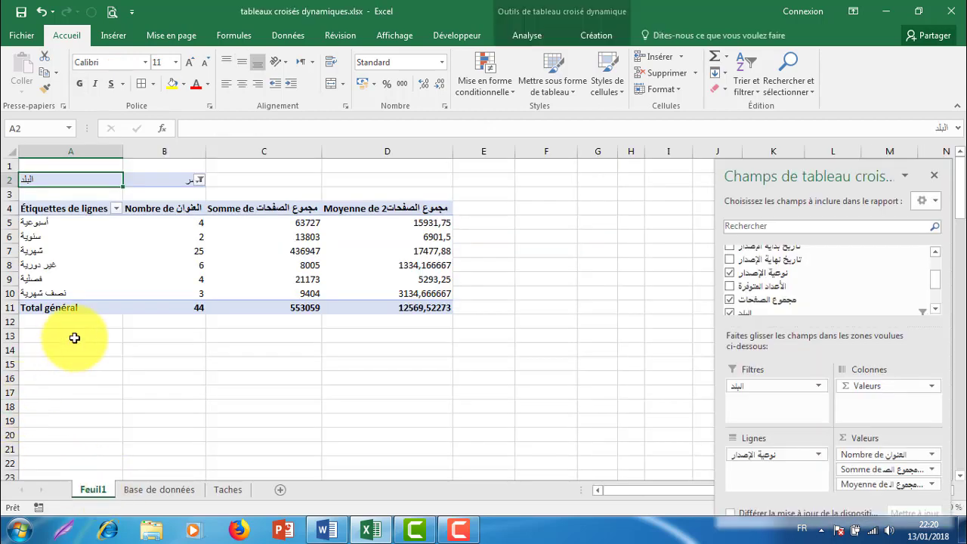
Step: Clear the title count and both page fields from the pivot values
drag(876, 454, 702, 432)
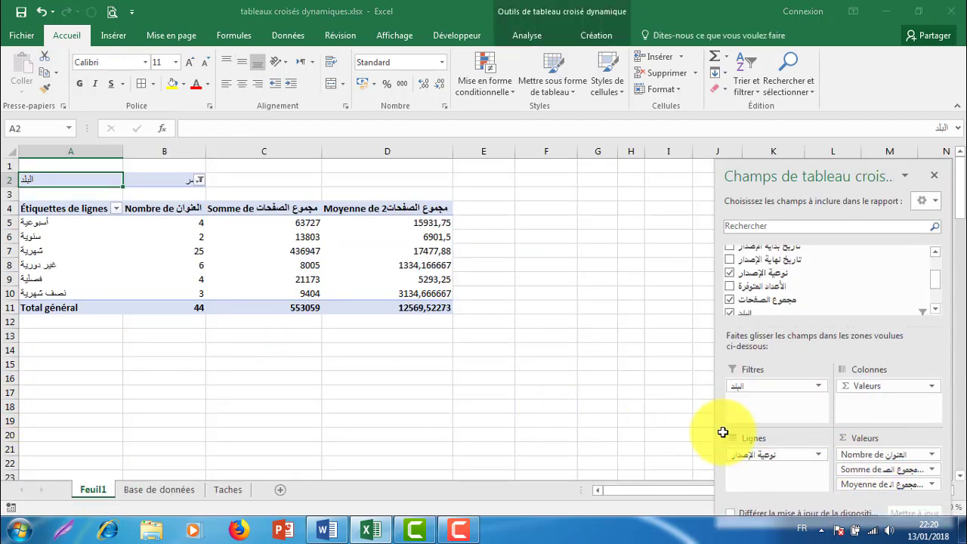
drag(856, 459, 589, 427)
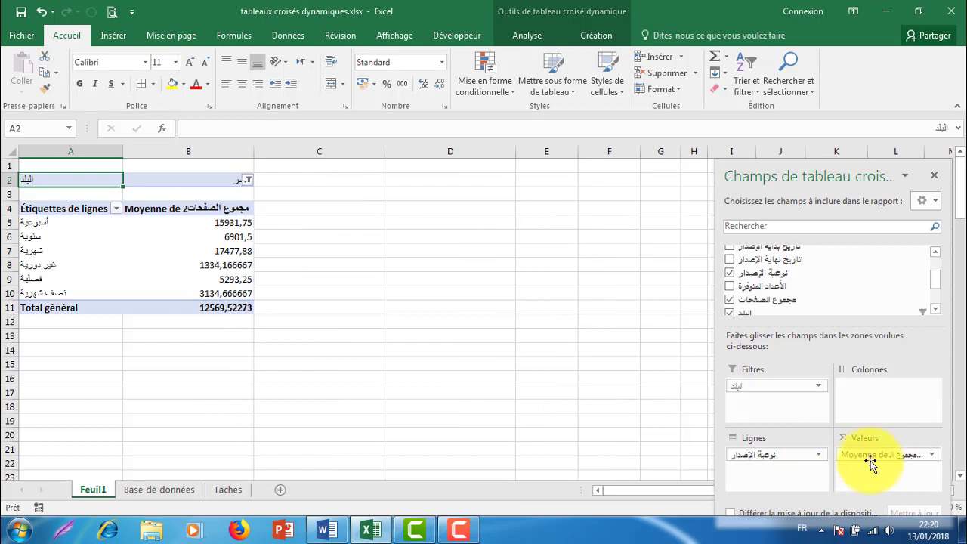
drag(876, 454, 629, 447)
drag(756, 454, 829, 427)
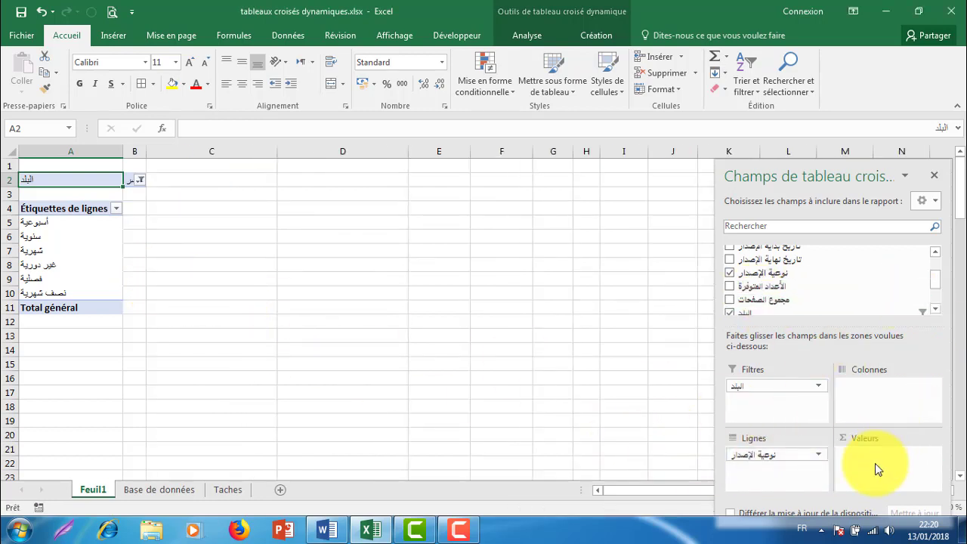
Step: Add تاريخ بداية الإصدار summarised by Min., e.g. 1949 for سنوية, 1876 overall
scroll(934, 286, up, 3)
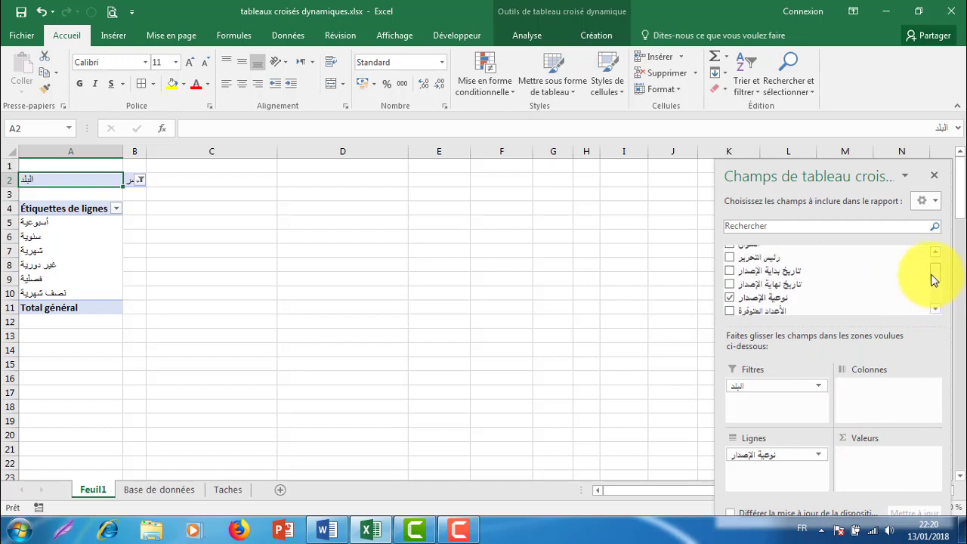
mouse_move(789, 272)
mouse_down()
mouse_move(853, 410)
mouse_move(856, 475)
mouse_up()
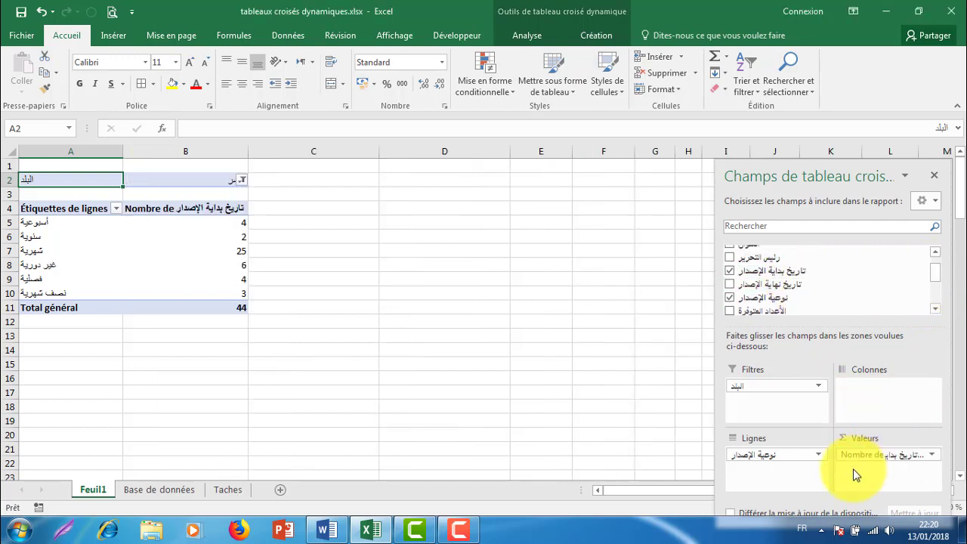
click(855, 456)
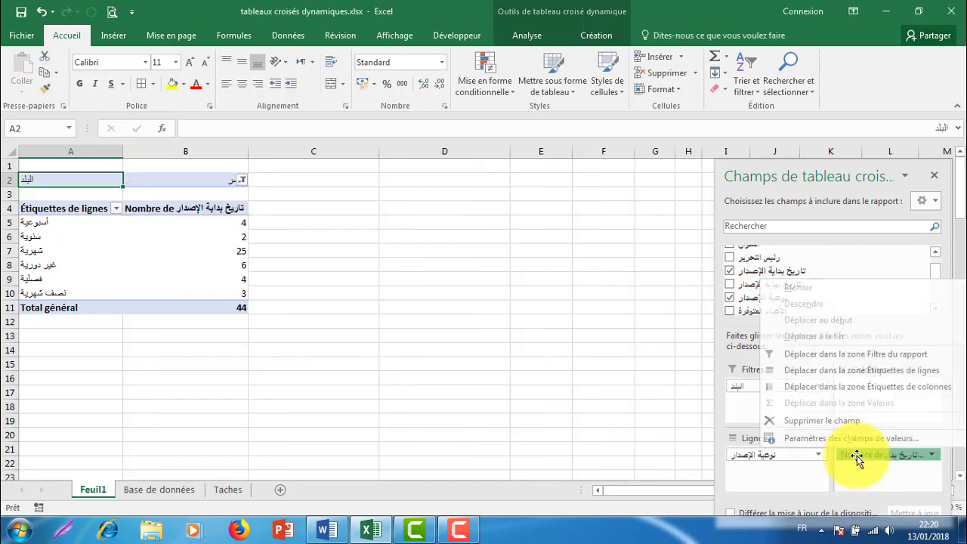
click(840, 438)
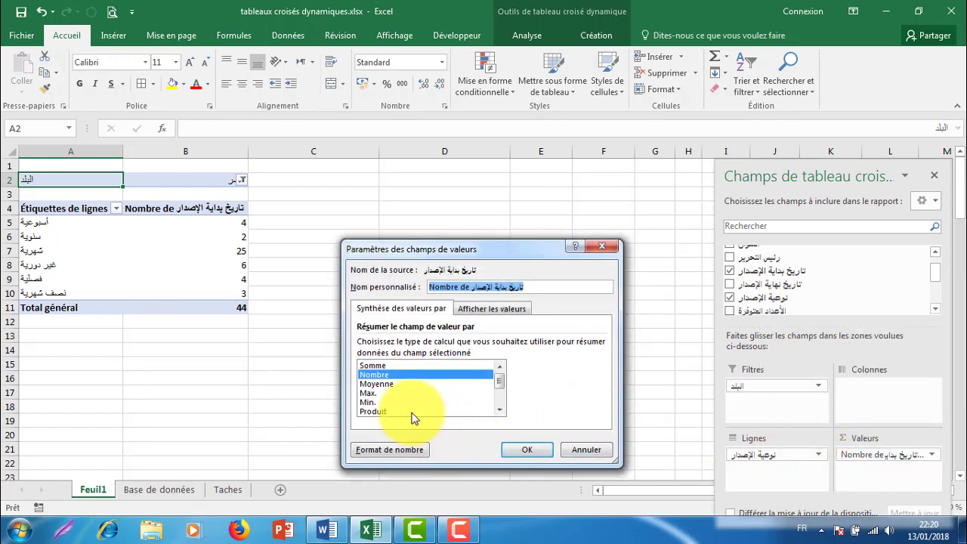
click(370, 401)
click(515, 451)
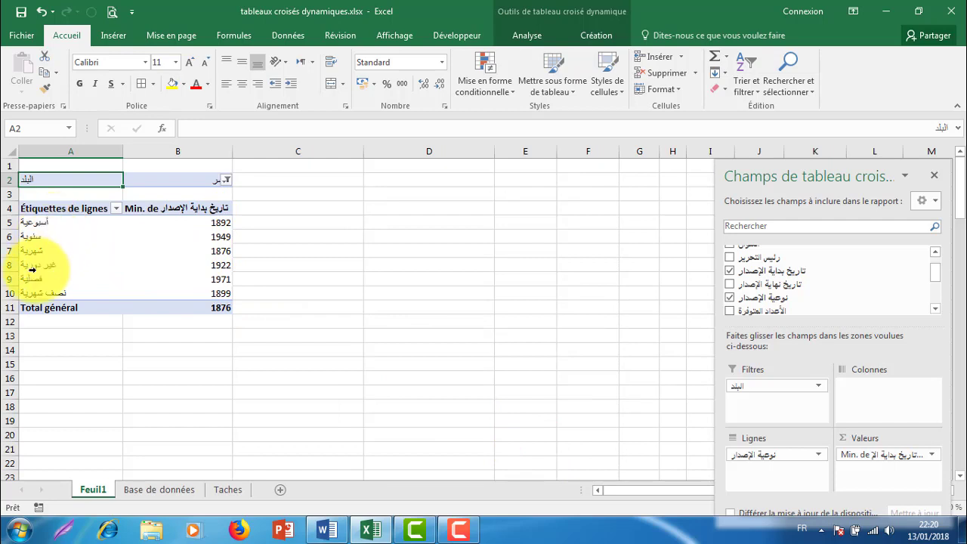
click(229, 488)
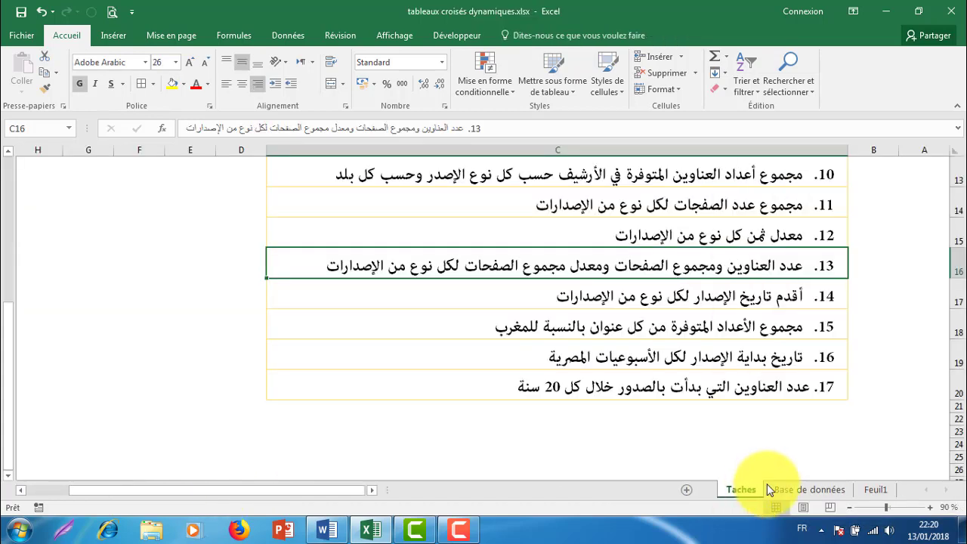
click(793, 292)
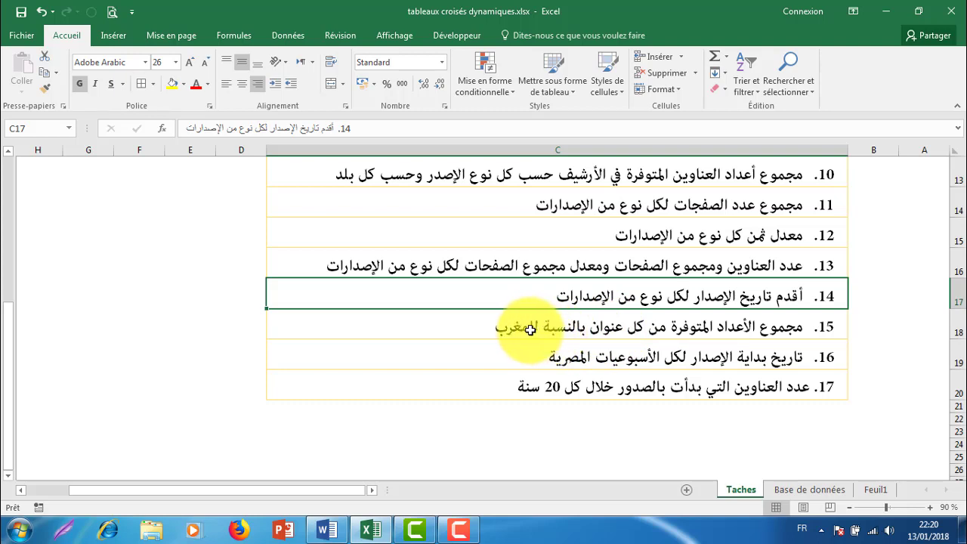
click(702, 333)
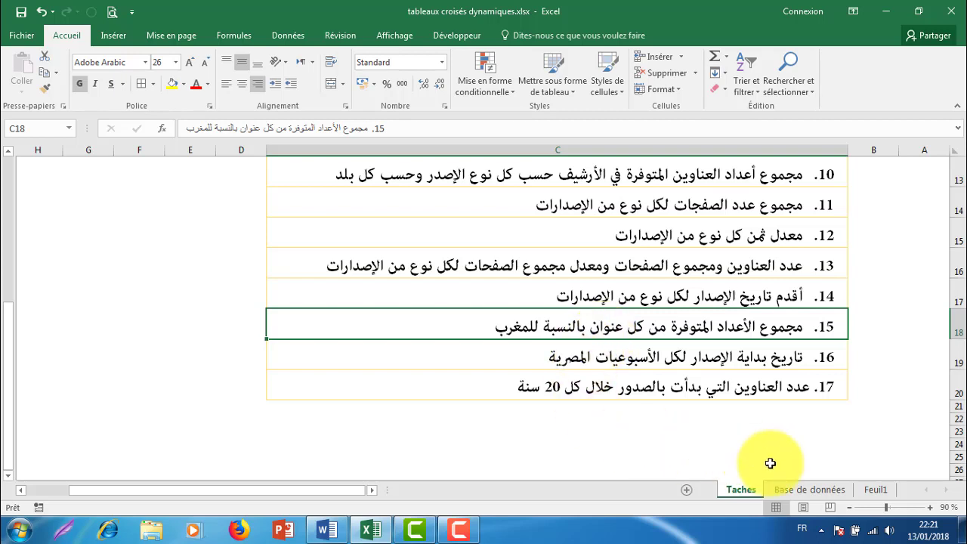
click(874, 490)
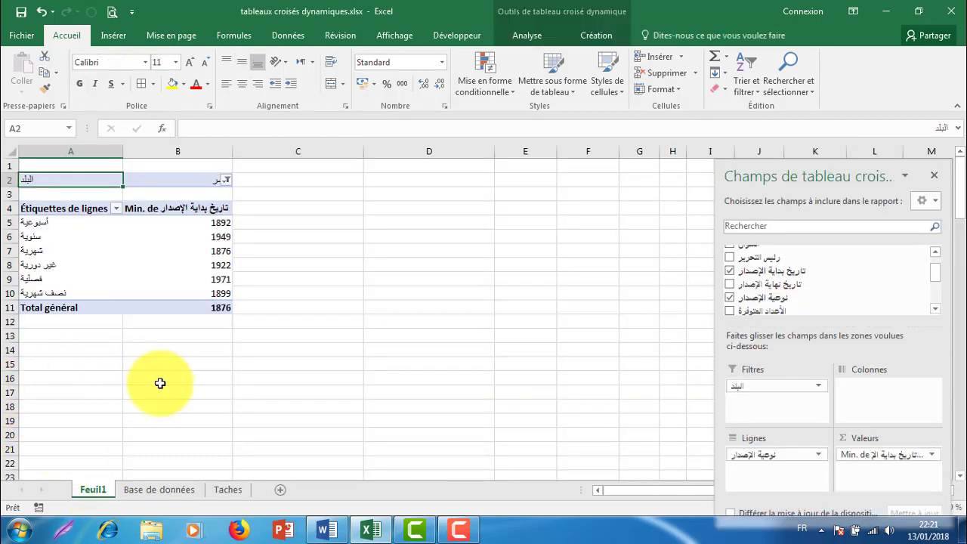
Step: Remove start date and publication type from the pivot and sum the available issues (الأعداد المتوفرة)
drag(874, 459, 529, 420)
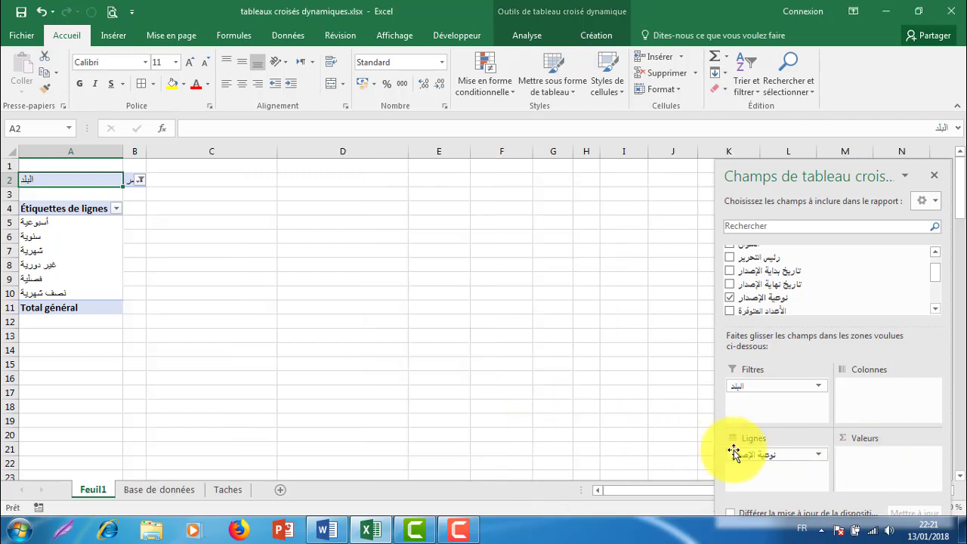
drag(737, 454, 614, 420)
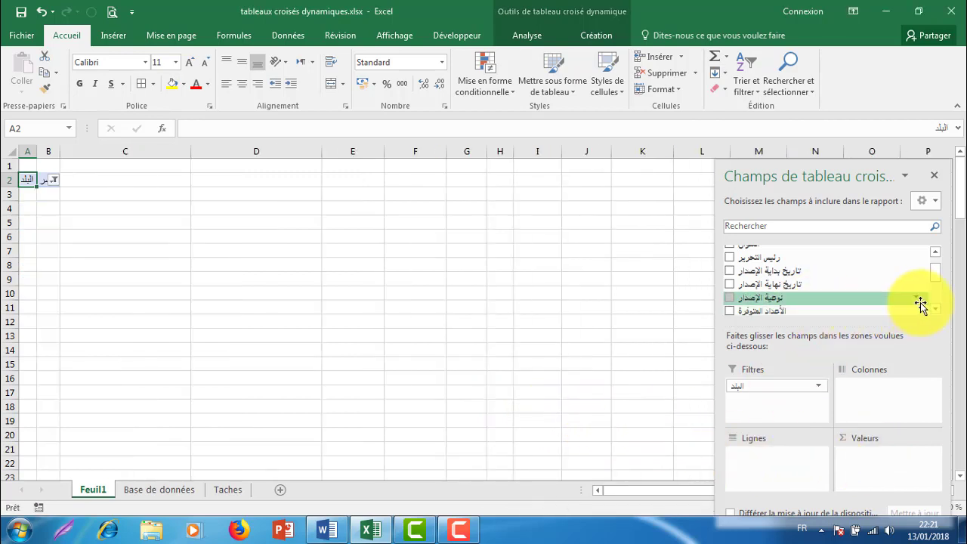
mouse_move(937, 287)
mouse_down()
mouse_move(936, 274)
mouse_move(935, 289)
mouse_up()
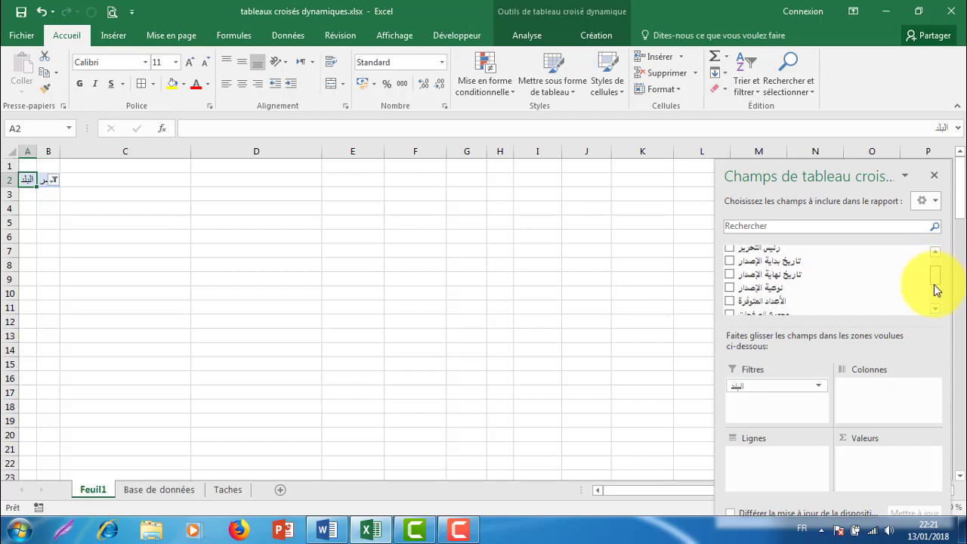
drag(937, 289, 935, 296)
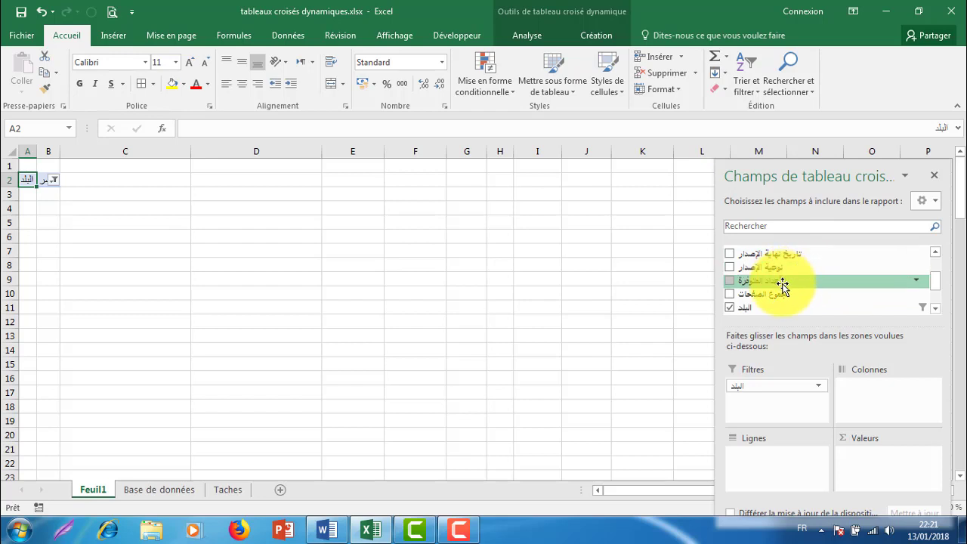
drag(781, 281, 866, 457)
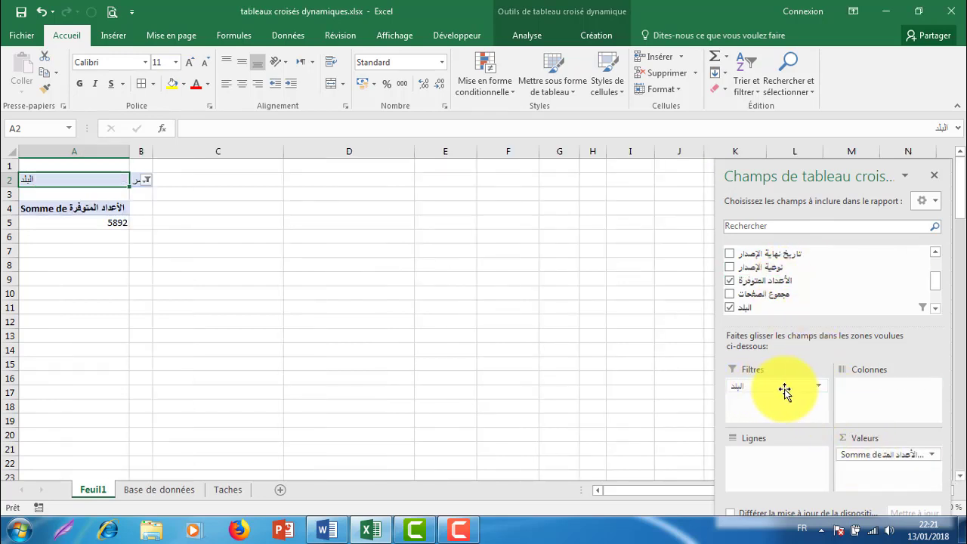
mouse_move(763, 388)
mouse_down()
mouse_move(741, 313)
mouse_move(747, 385)
mouse_up()
Step: Filter the pivot's country field to Morocco (المغرب) only
click(146, 180)
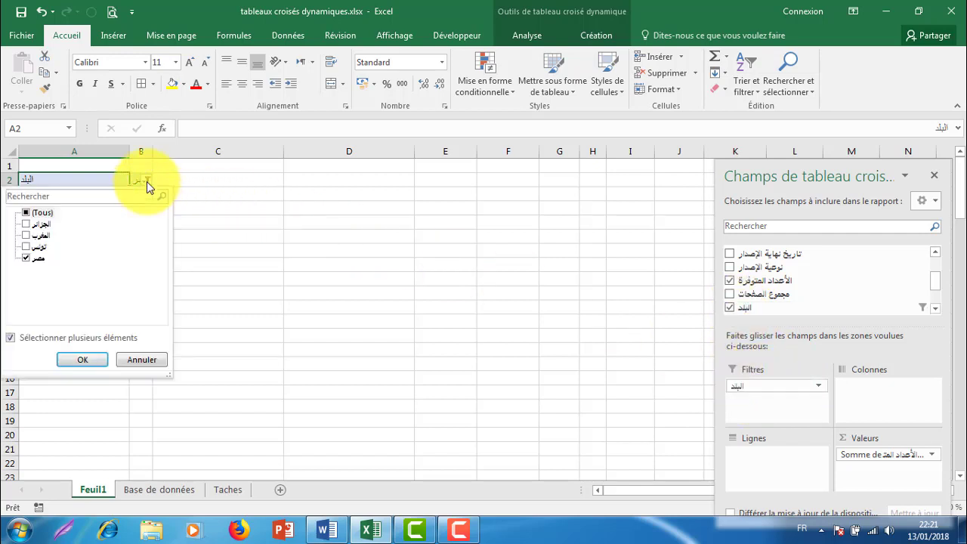
click(25, 212)
click(27, 258)
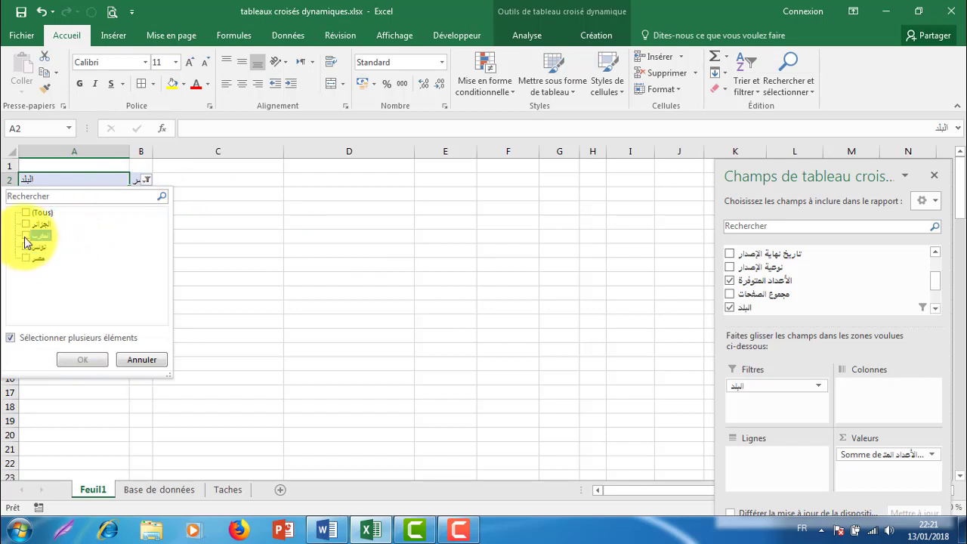
click(82, 360)
Step: List each title (العنوان) as a row in the pivot
drag(761, 389, 753, 458)
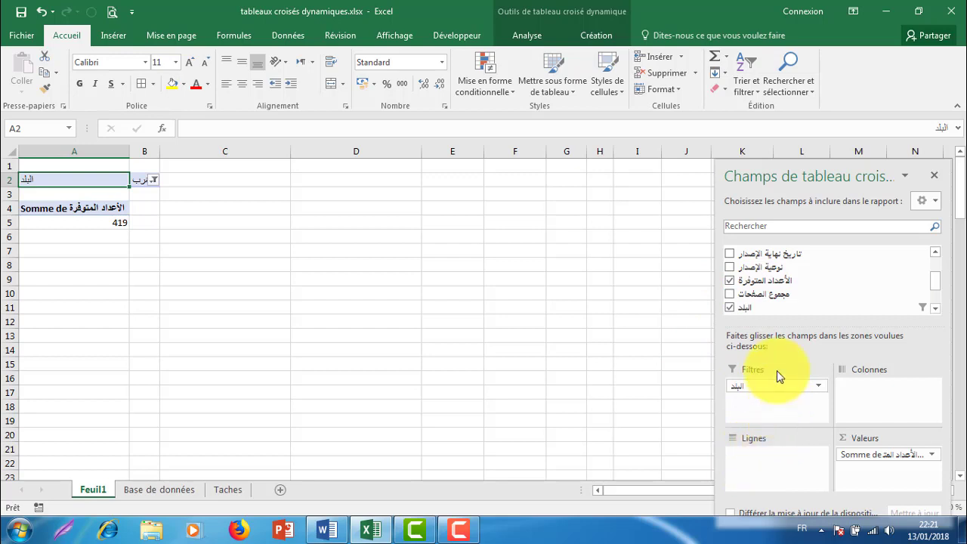
drag(934, 287, 933, 270)
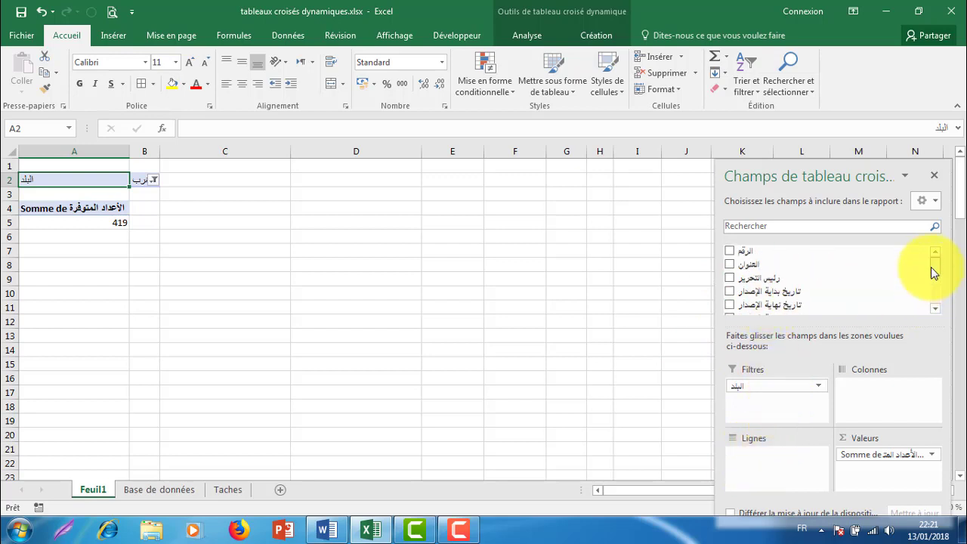
drag(747, 265, 769, 459)
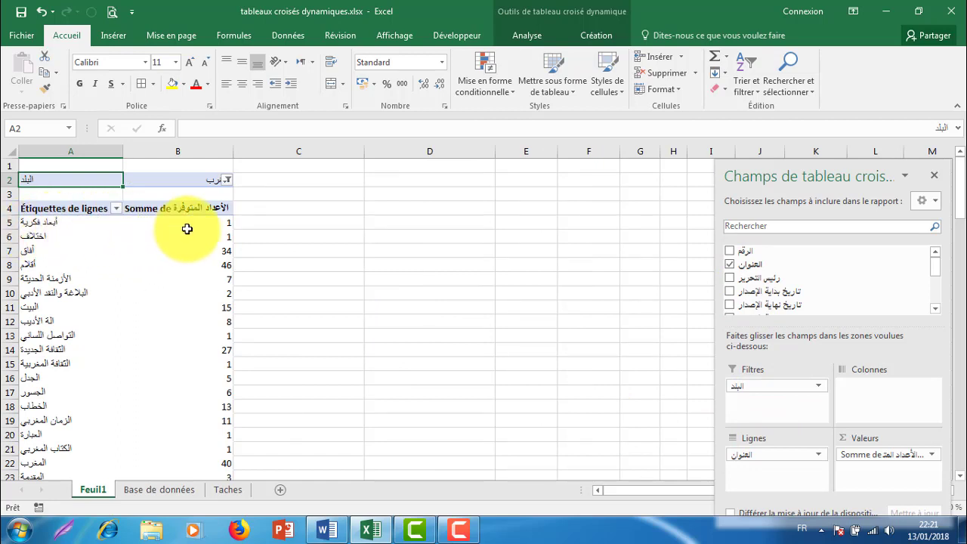
Step: Scroll down the pivot to the Total général of 419
mouse_move(173, 229)
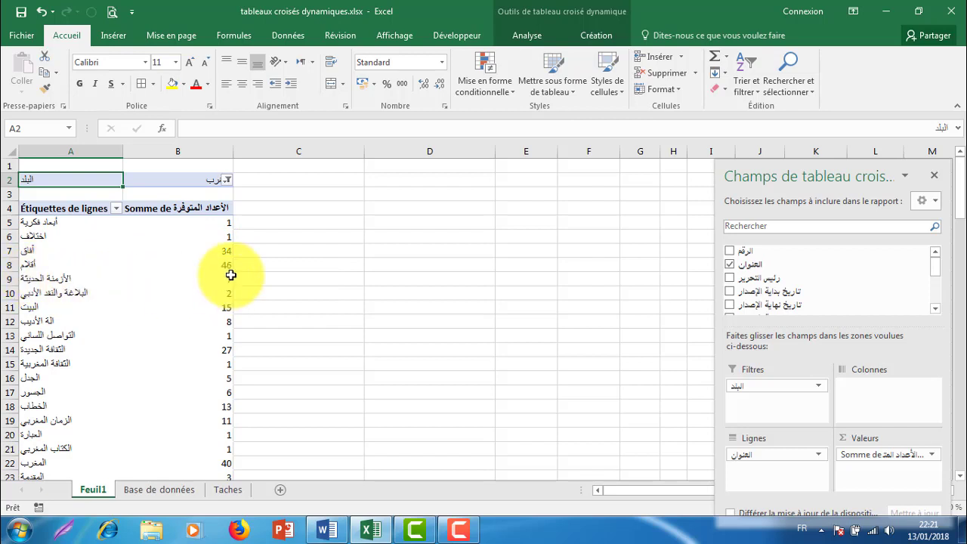
mouse_move(127, 287)
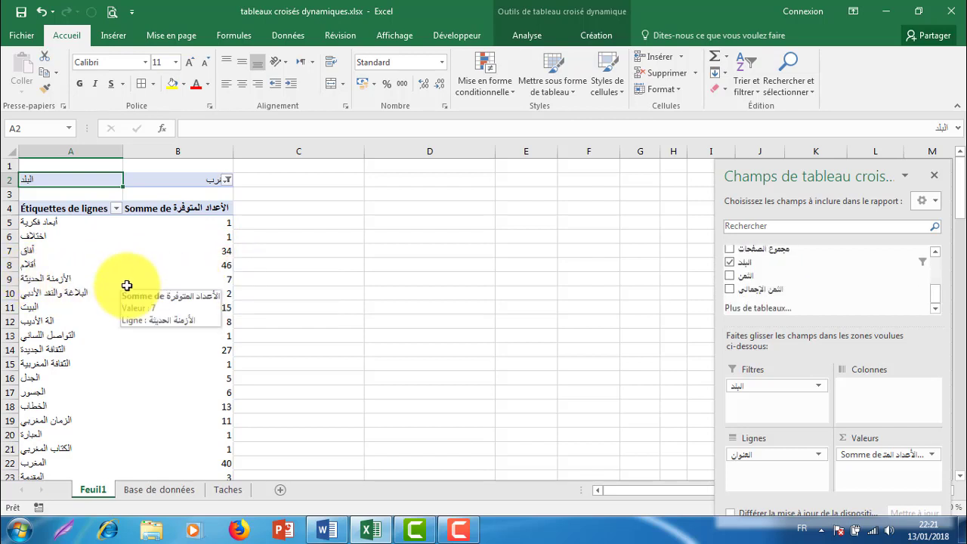
click(146, 361)
scroll(148, 349, down, 4)
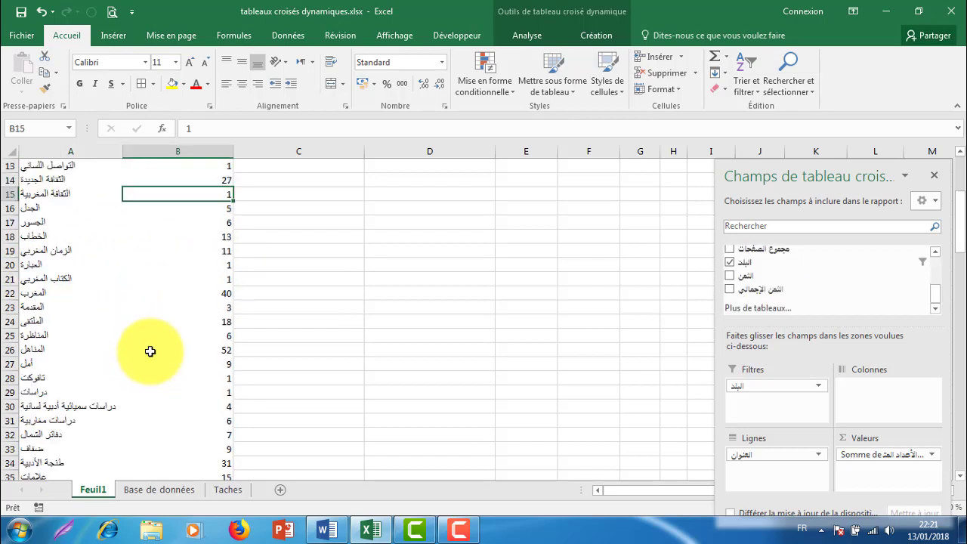
scroll(150, 349, down, 3)
scroll(128, 352, down, 3)
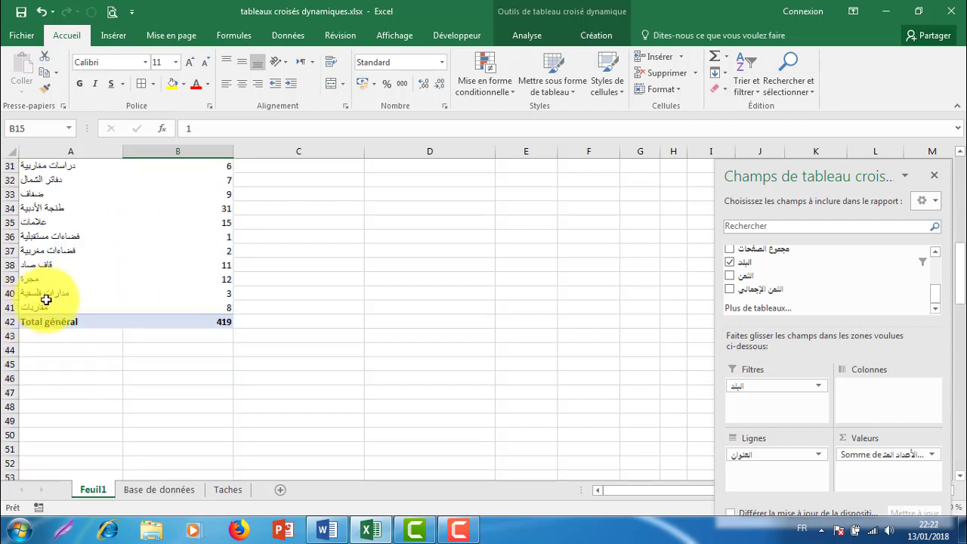
mouse_move(48, 294)
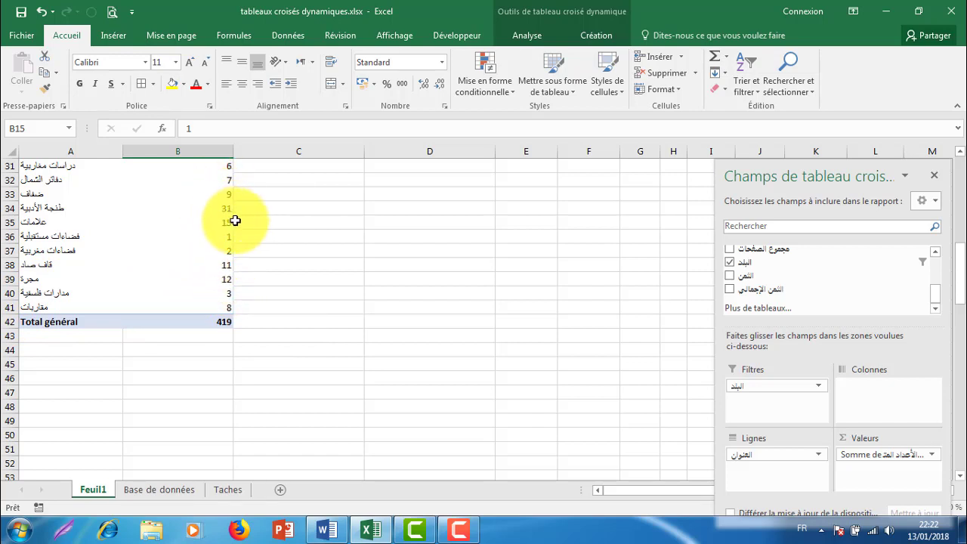
mouse_move(130, 215)
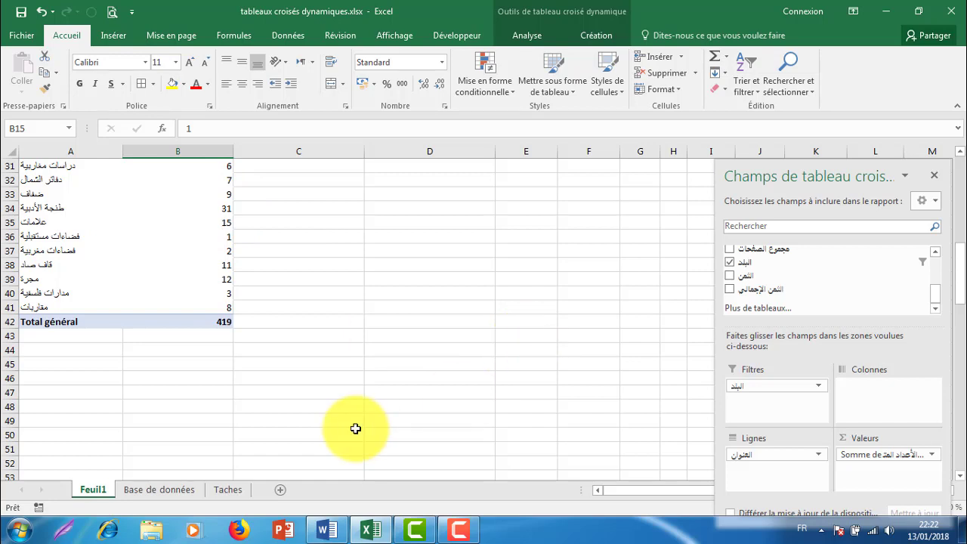
click(228, 490)
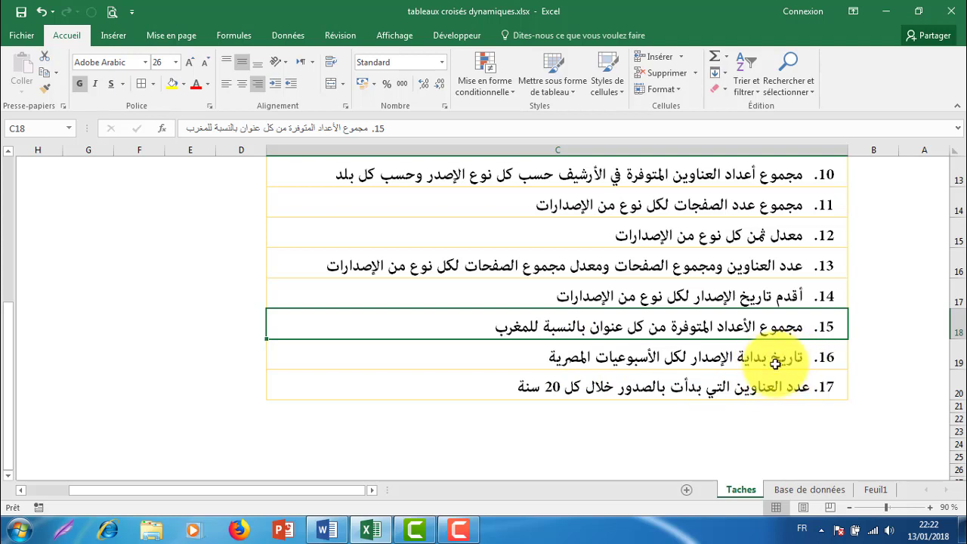
click(870, 490)
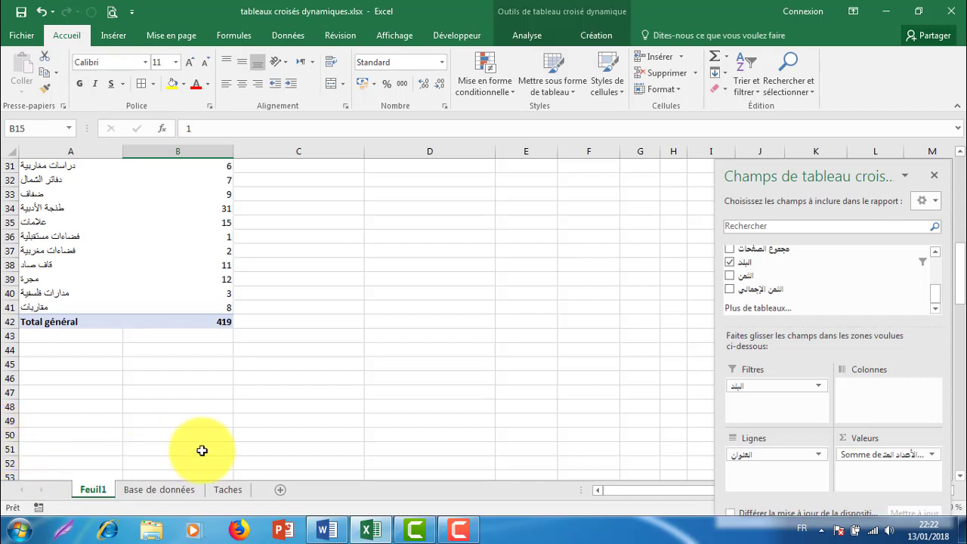
Step: Remove the issue sum, title rows and country filter, then add تاريخ بداية الإصدار as the value
drag(867, 469, 548, 429)
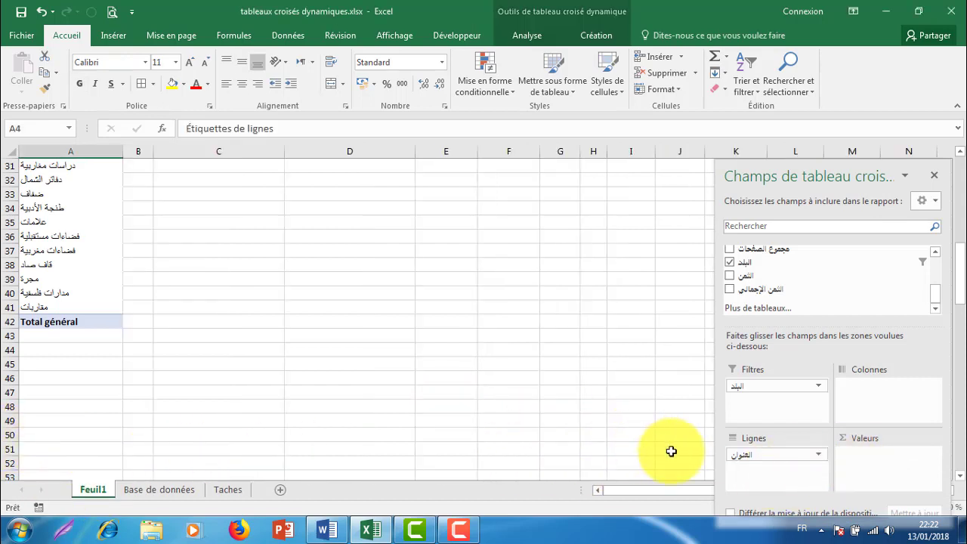
drag(620, 410, 664, 400)
drag(755, 386, 641, 391)
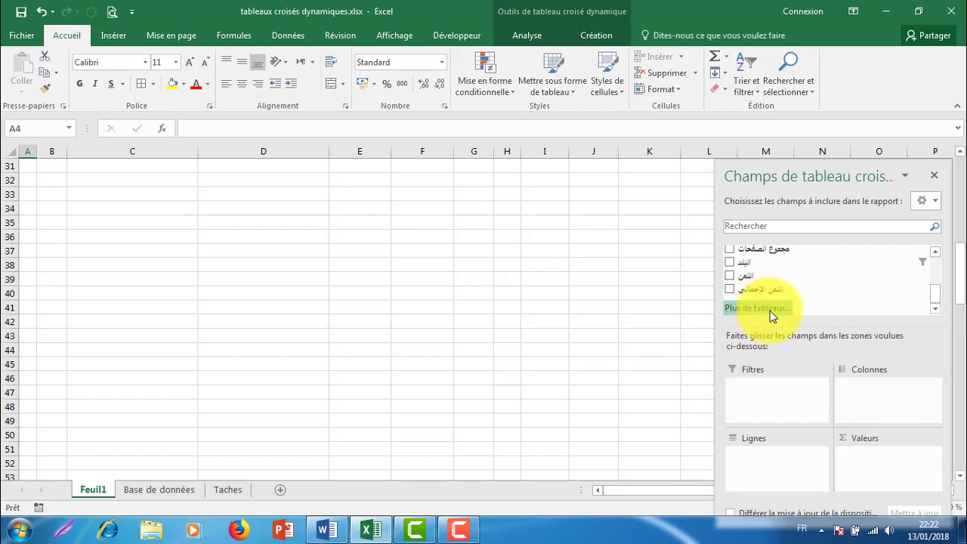
scroll(934, 280, up, 1)
scroll(935, 280, up, 1)
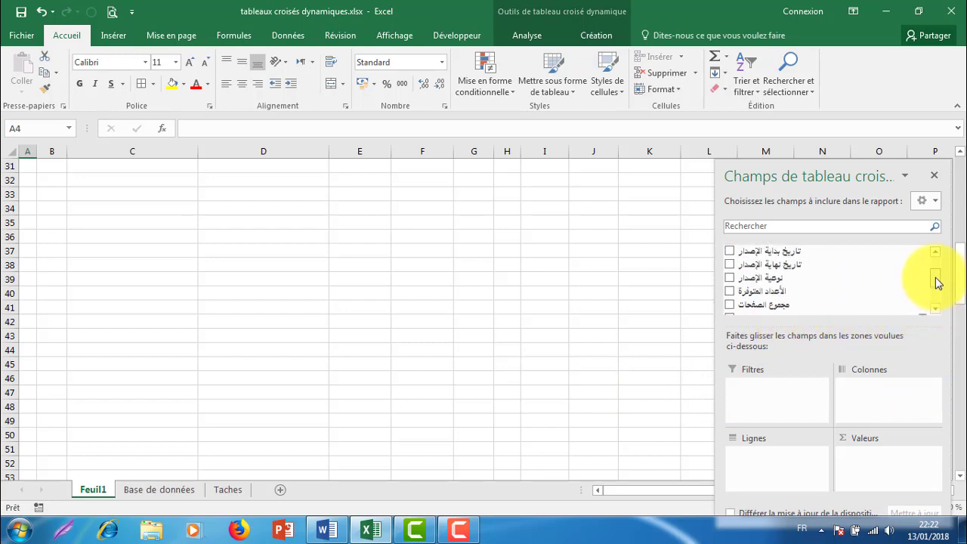
scroll(934, 278, up, 1)
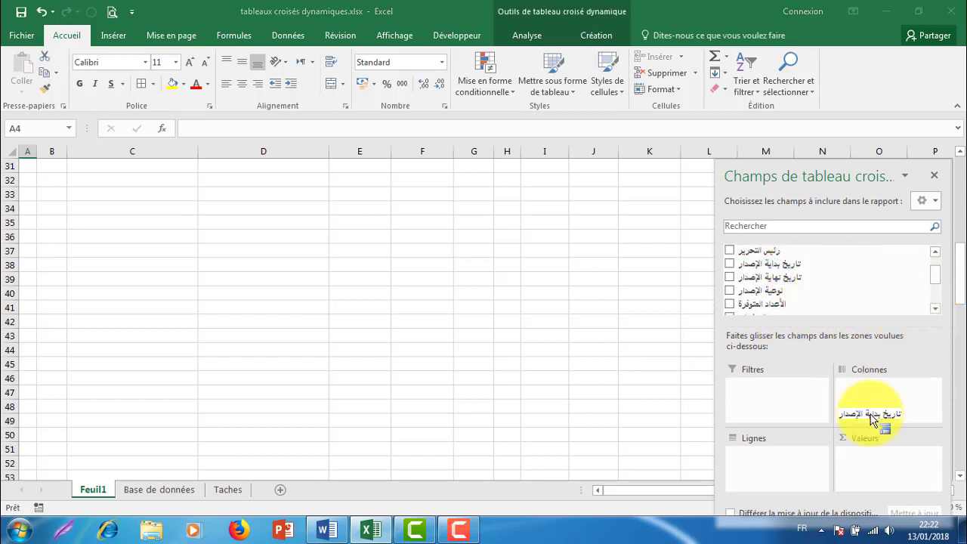
mouse_move(797, 270)
mouse_down()
mouse_move(897, 472)
mouse_move(875, 463)
mouse_up()
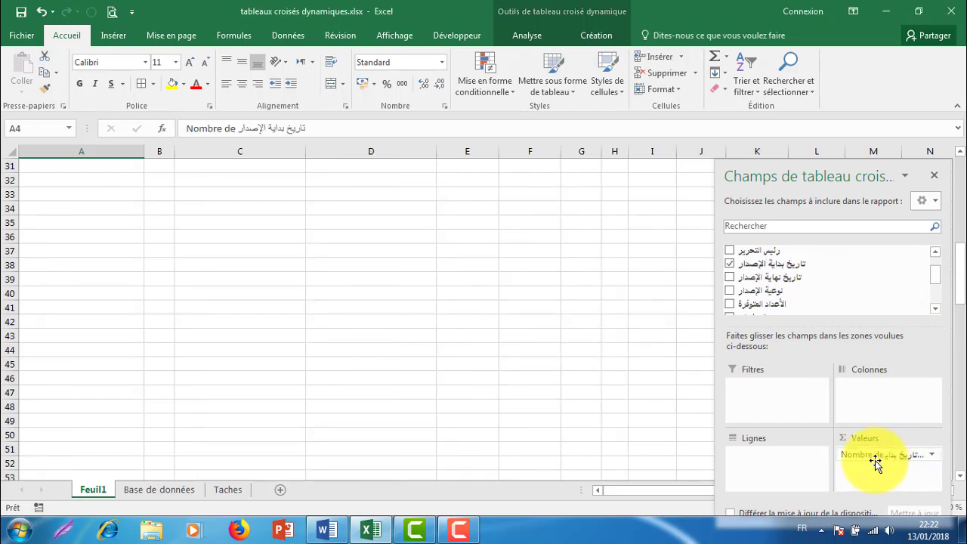
Step: Change the start-date value field's summary from Count to Somme
click(864, 457)
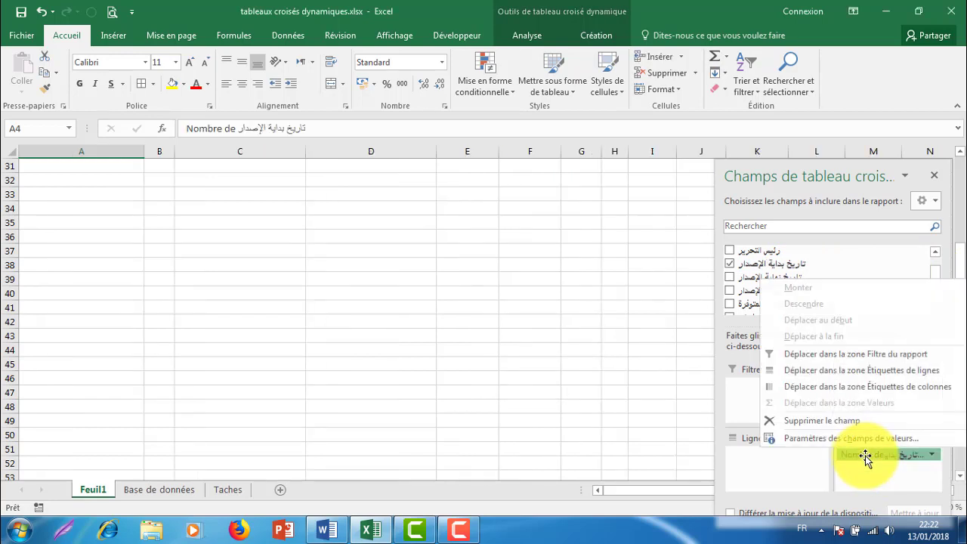
click(825, 440)
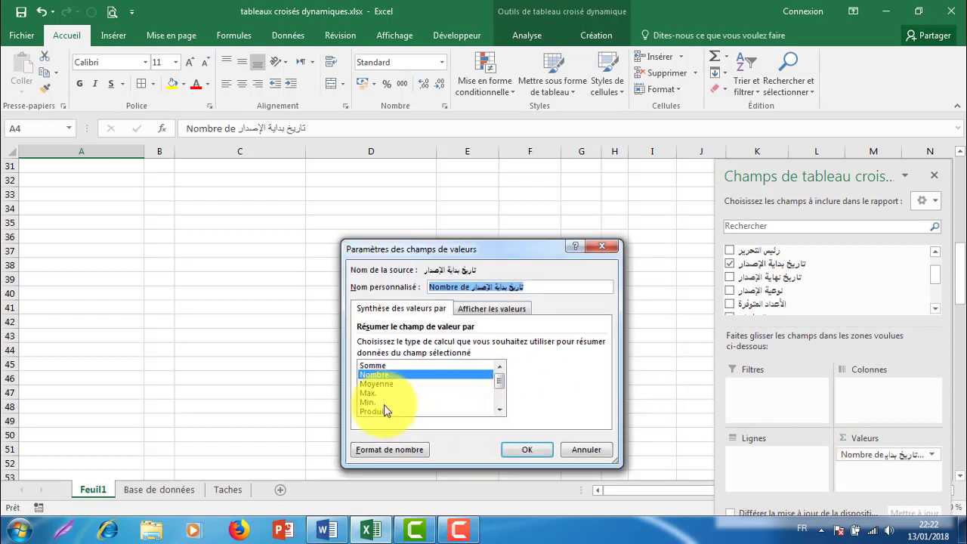
click(382, 365)
click(520, 447)
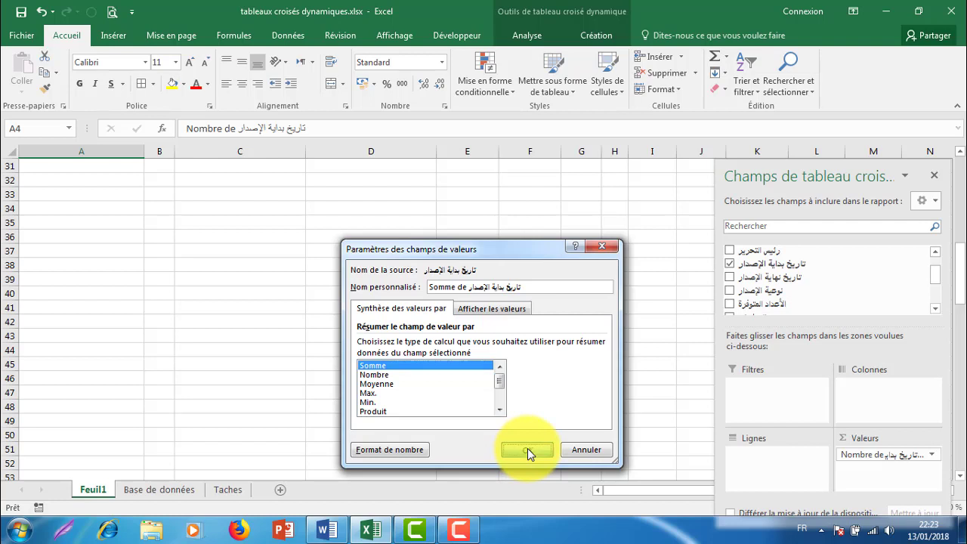
click(527, 450)
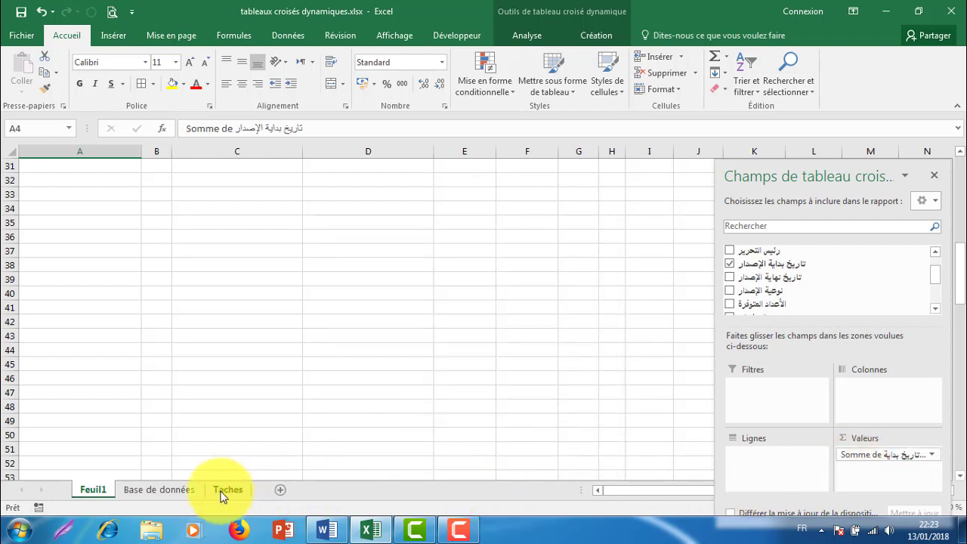
click(189, 490)
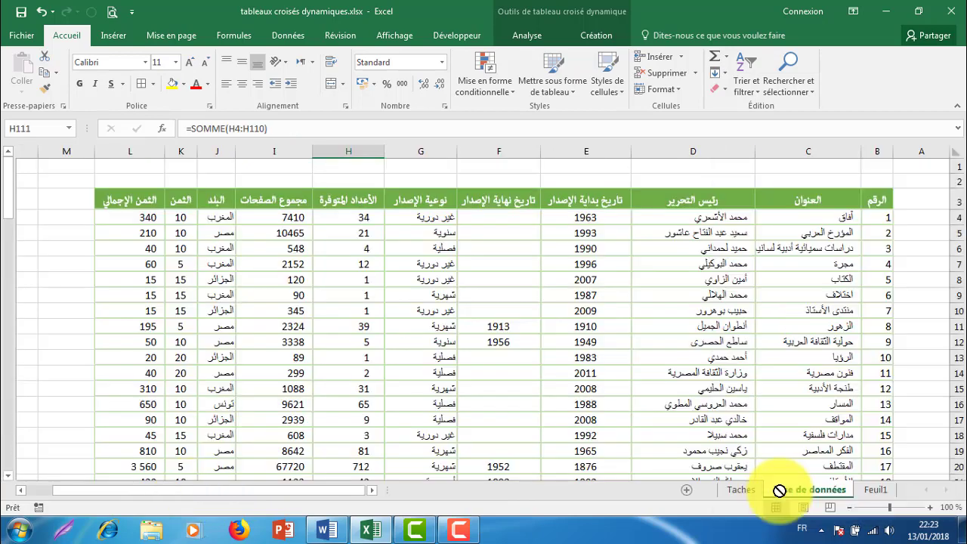
click(875, 490)
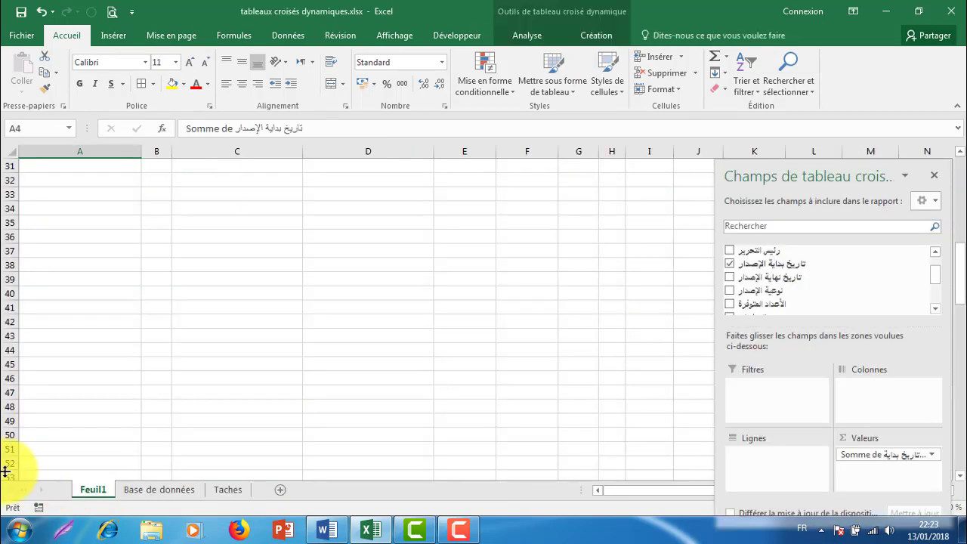
click(755, 489)
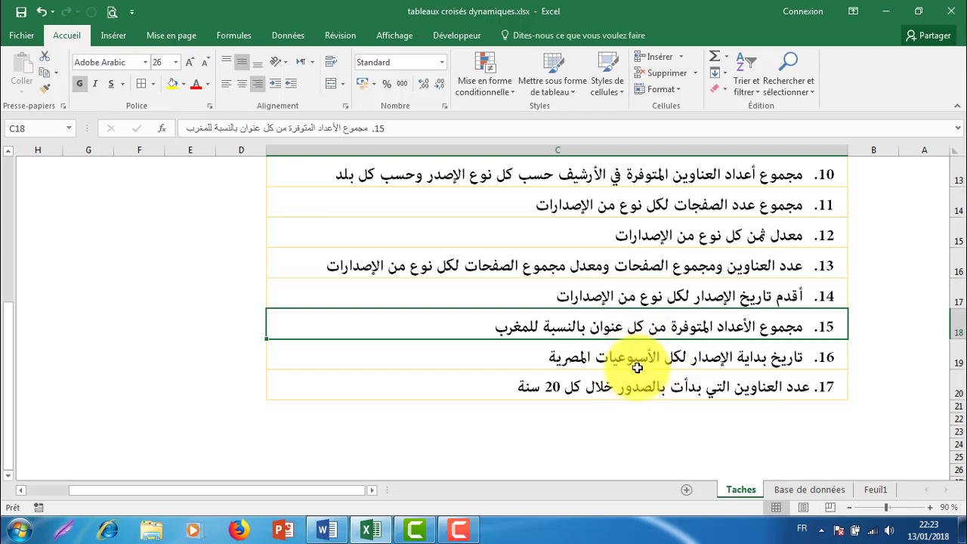
click(641, 364)
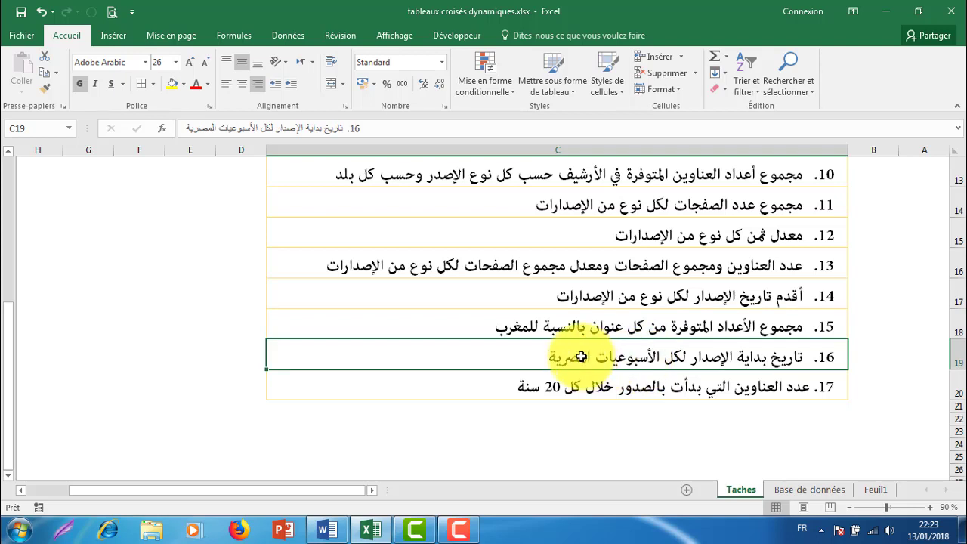
click(874, 489)
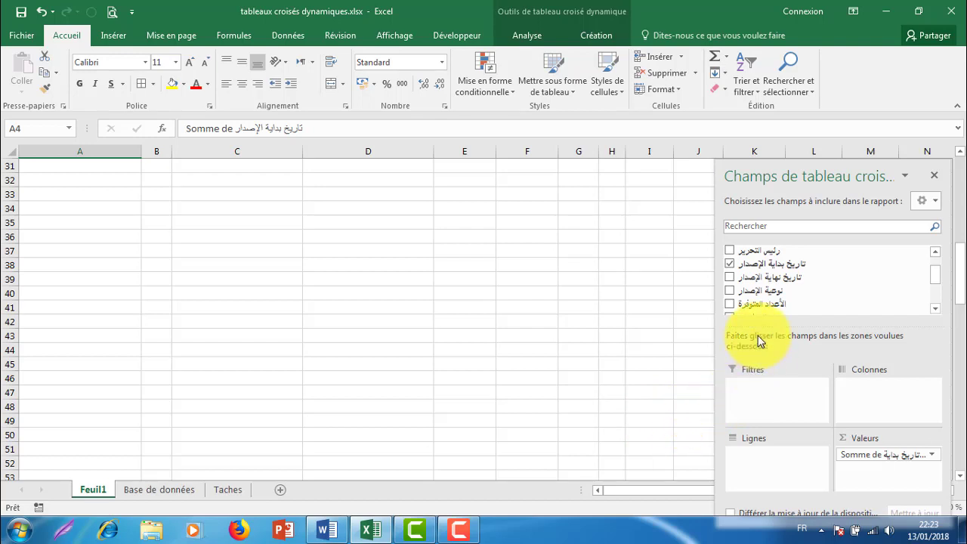
Step: Add نوعية الإصدار and البلد as report filters, then deselect the pivot
mouse_move(785, 298)
mouse_down()
mouse_move(783, 414)
mouse_move(778, 404)
mouse_up()
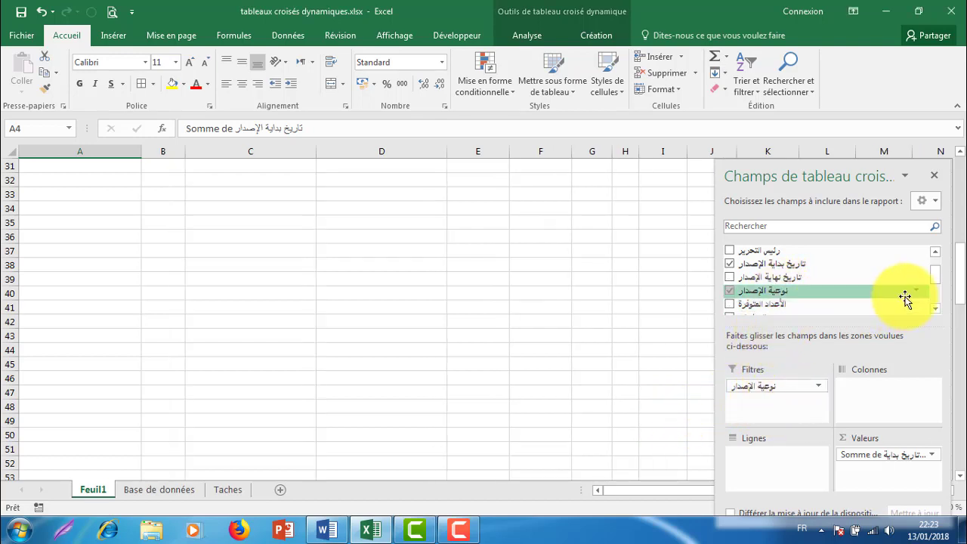
scroll(943, 286, down, 1)
mouse_move(756, 300)
mouse_down()
mouse_move(759, 393)
mouse_move(756, 386)
mouse_up()
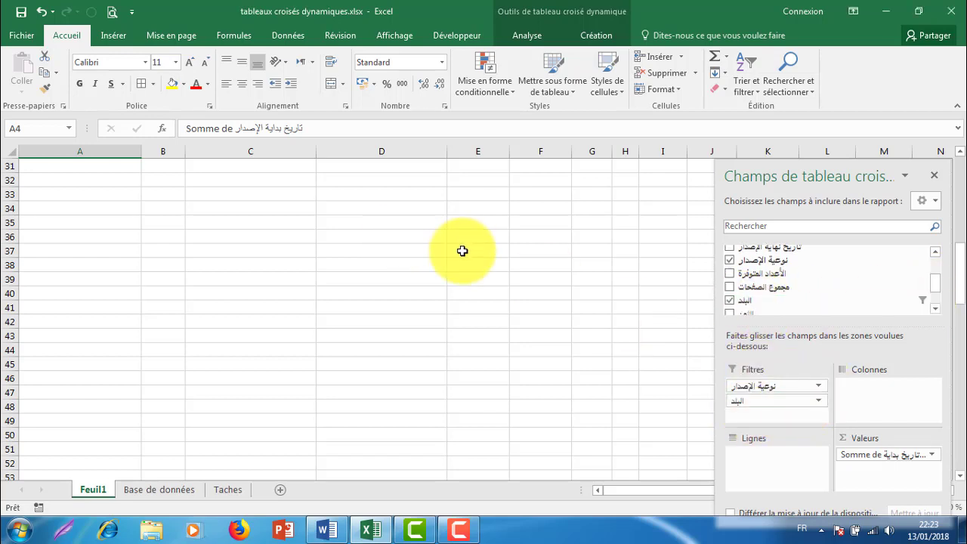
scroll(556, 248, up, 4)
click(556, 247)
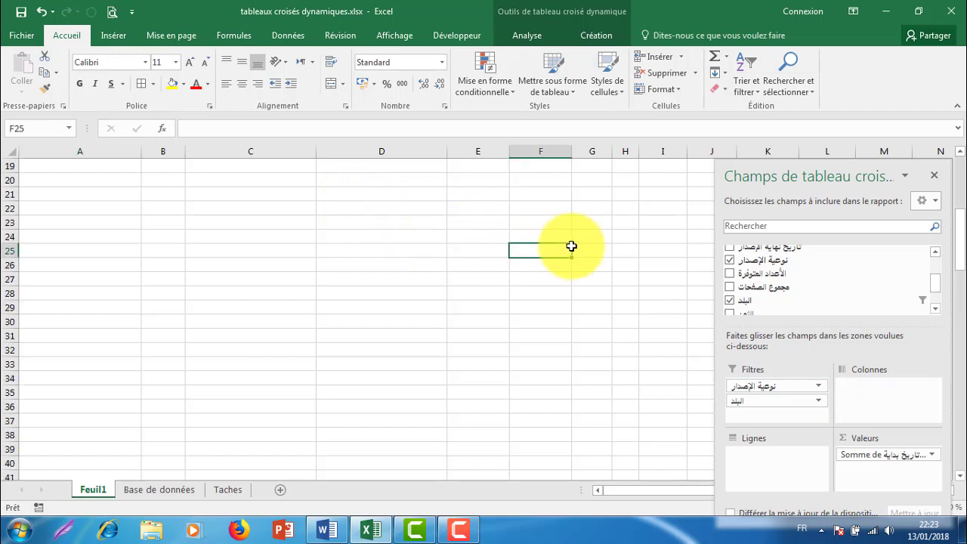
scroll(572, 247, up, 3)
scroll(572, 248, up, 3)
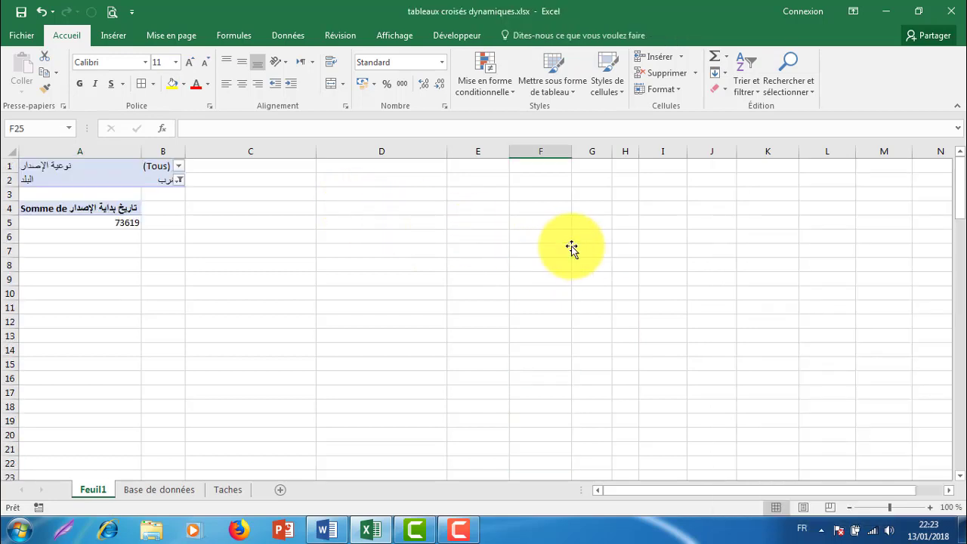
Step: Filter the publication type to weekly publications only
click(178, 166)
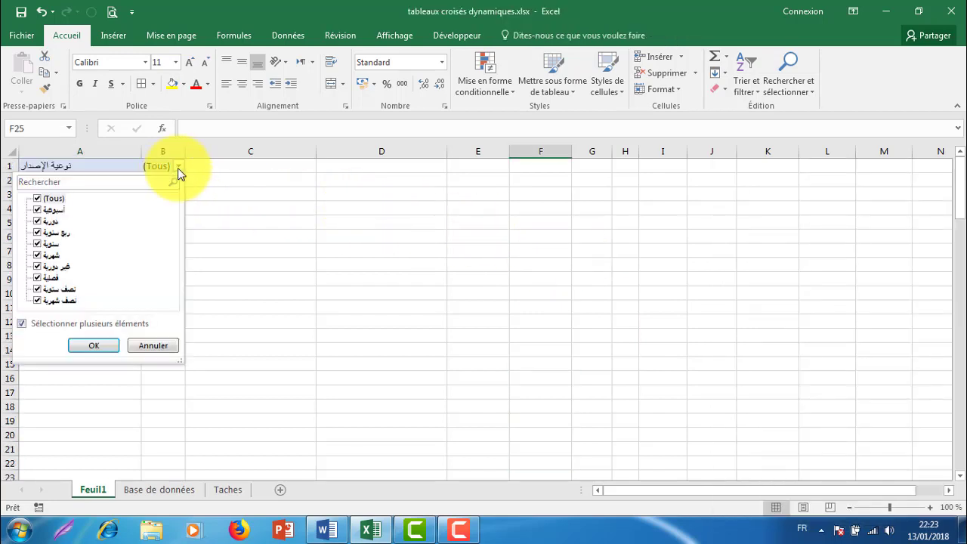
click(36, 201)
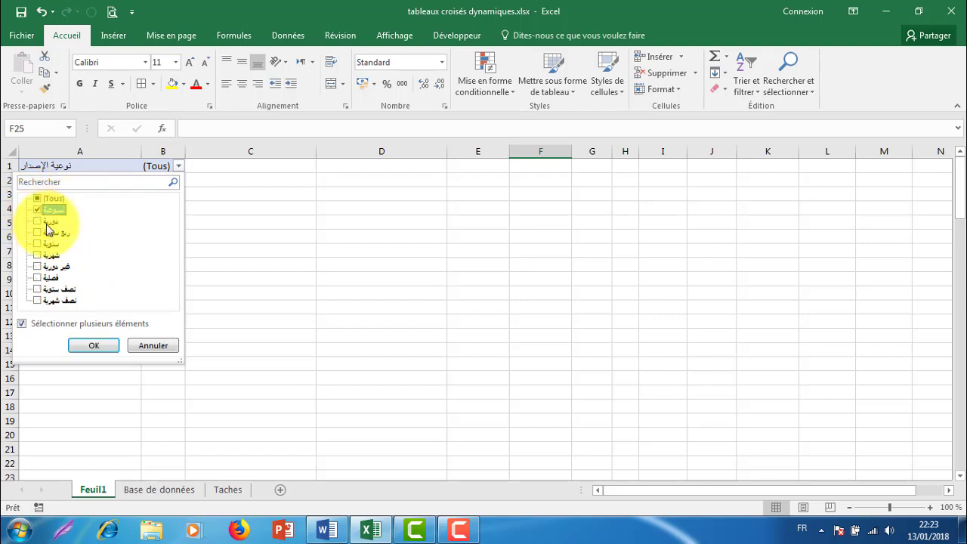
click(93, 345)
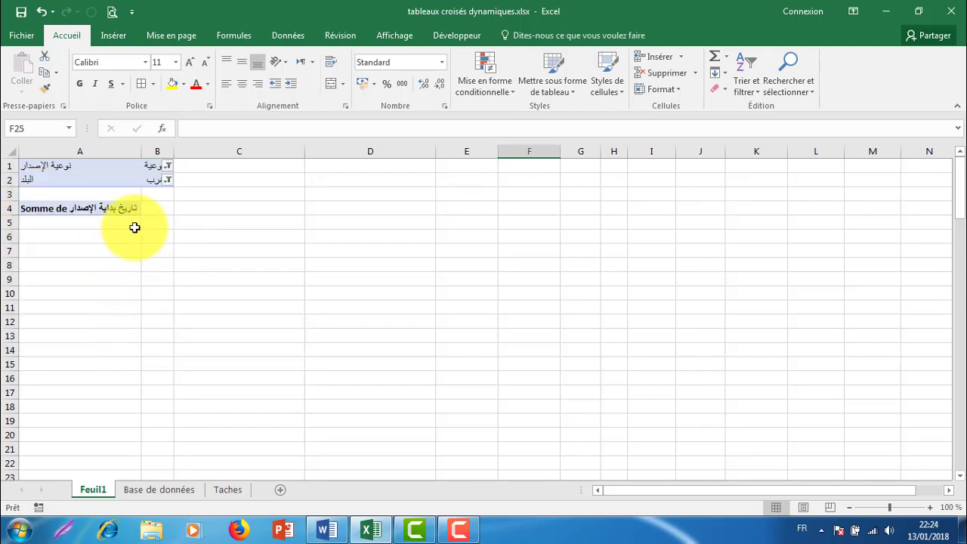
Step: Limit the country filter to Egypt (مصر), giving a sum of 7729, then check Taches and return to Feuil1
click(167, 180)
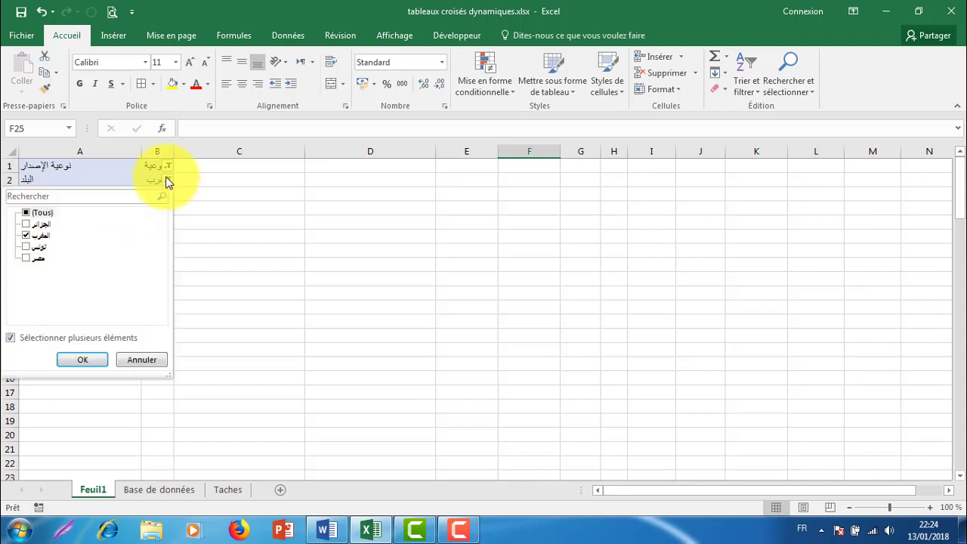
click(25, 213)
click(26, 215)
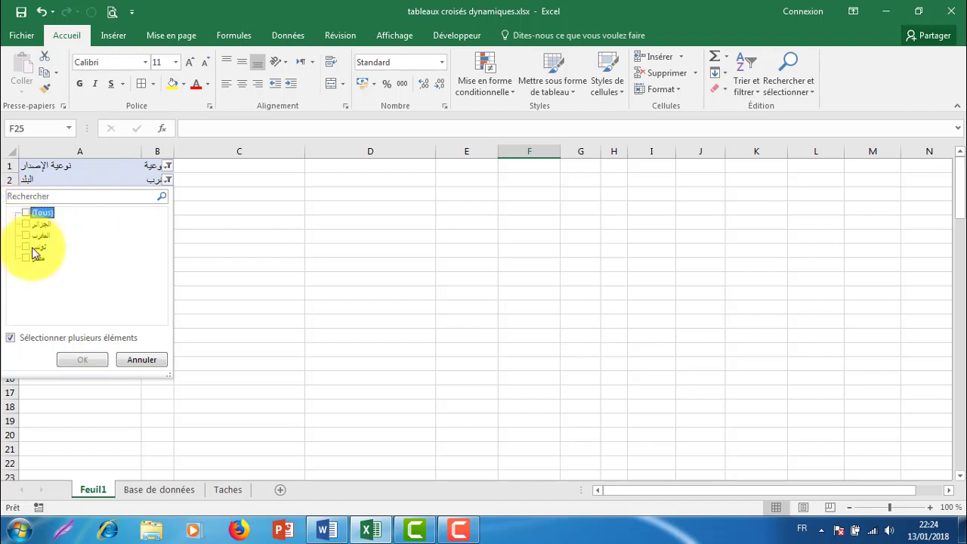
click(27, 258)
click(82, 357)
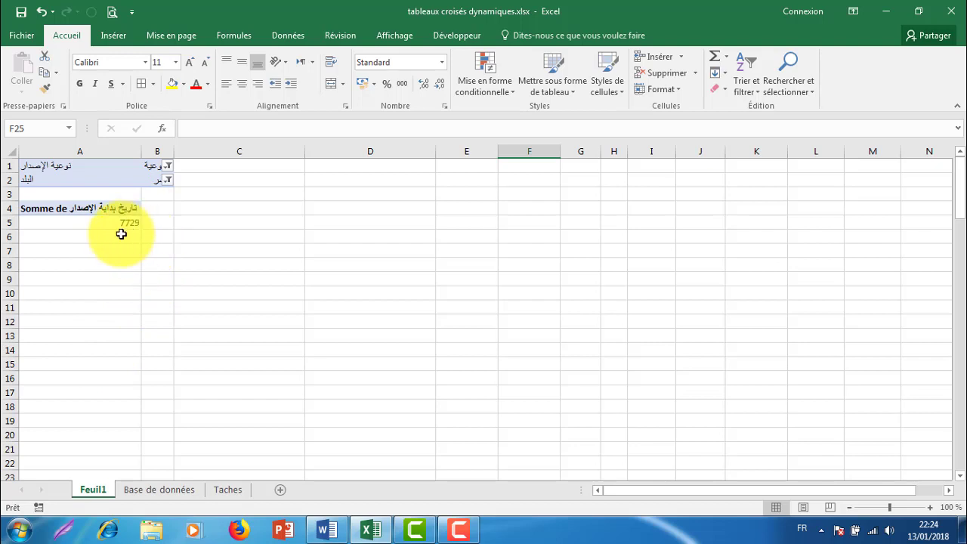
click(225, 490)
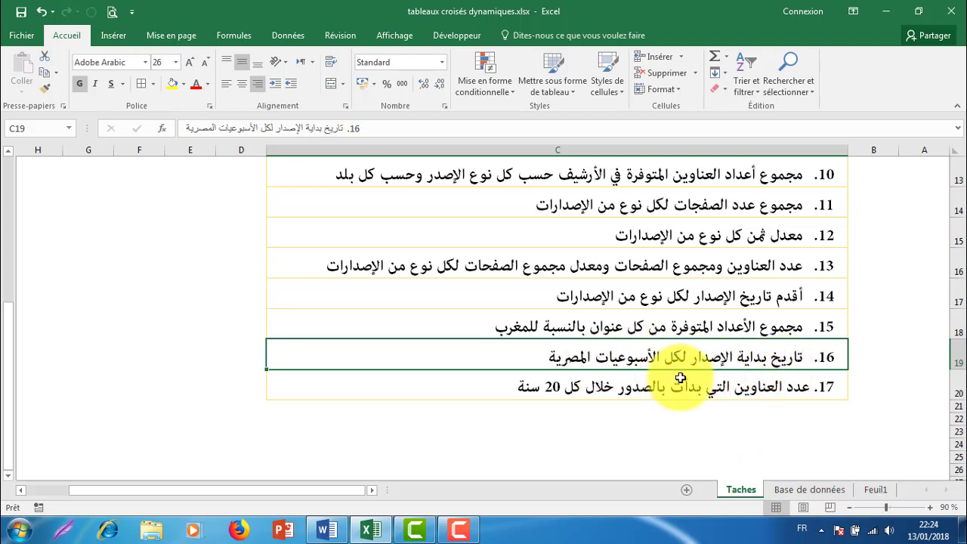
click(872, 489)
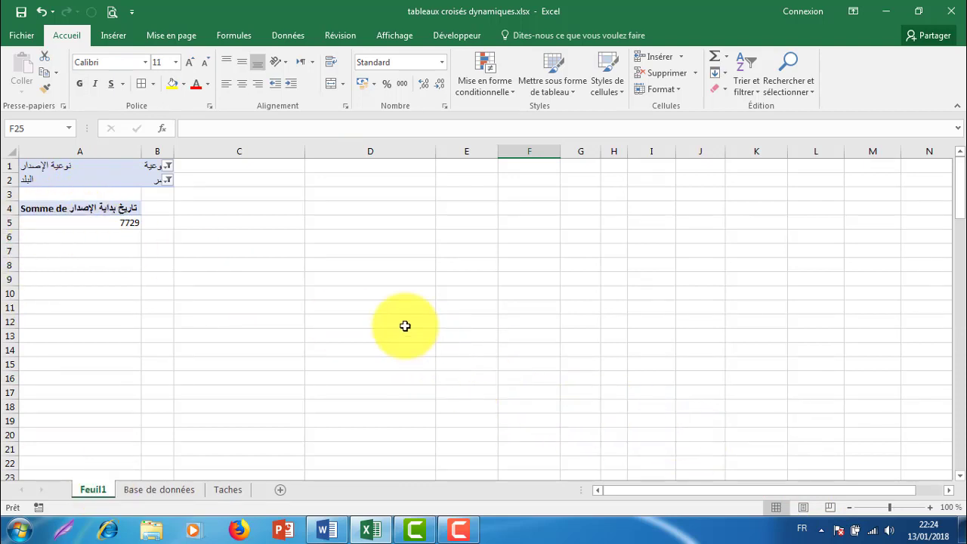
Step: Add the العنوان titles as pivot rows, showing start years 1892, 1942, 1963 and 1932
click(127, 179)
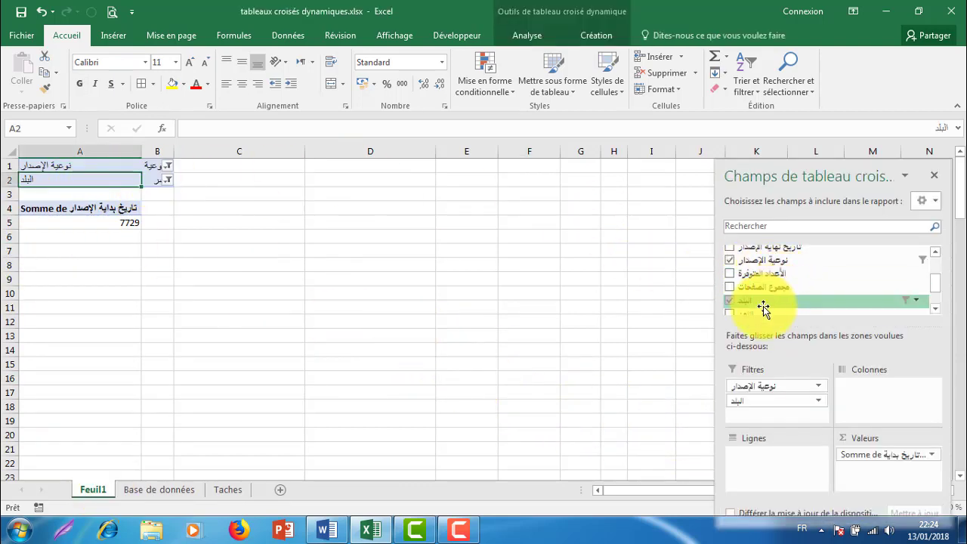
scroll(939, 279, up, 2)
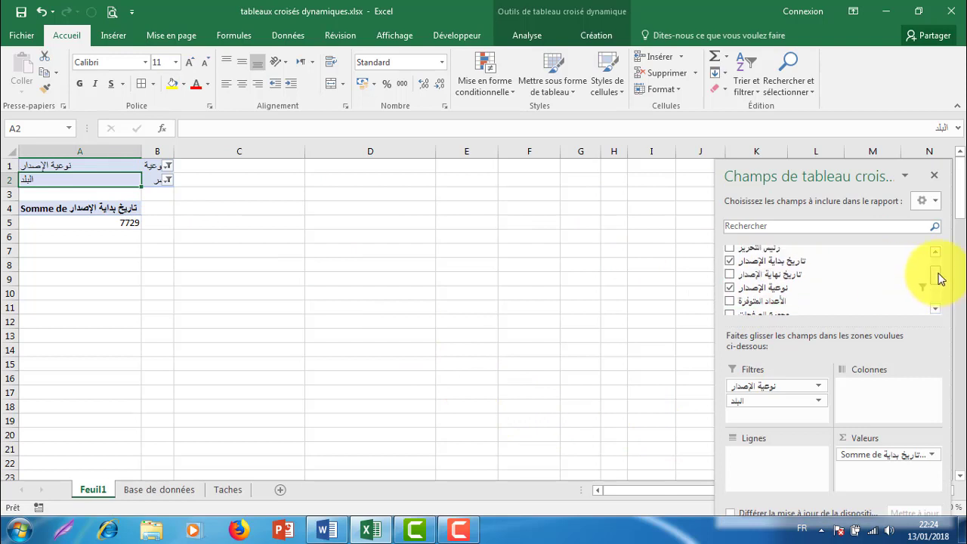
scroll(939, 279, up, 2)
mouse_move(812, 265)
mouse_down()
mouse_move(763, 458)
mouse_move(755, 456)
mouse_up()
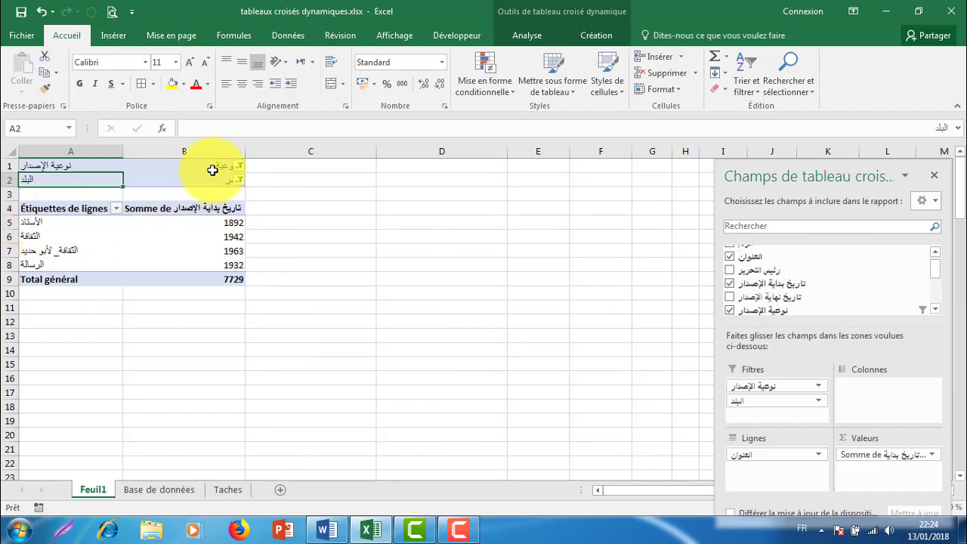
Step: Centre the filter values in cells B1:B2
drag(212, 168, 201, 182)
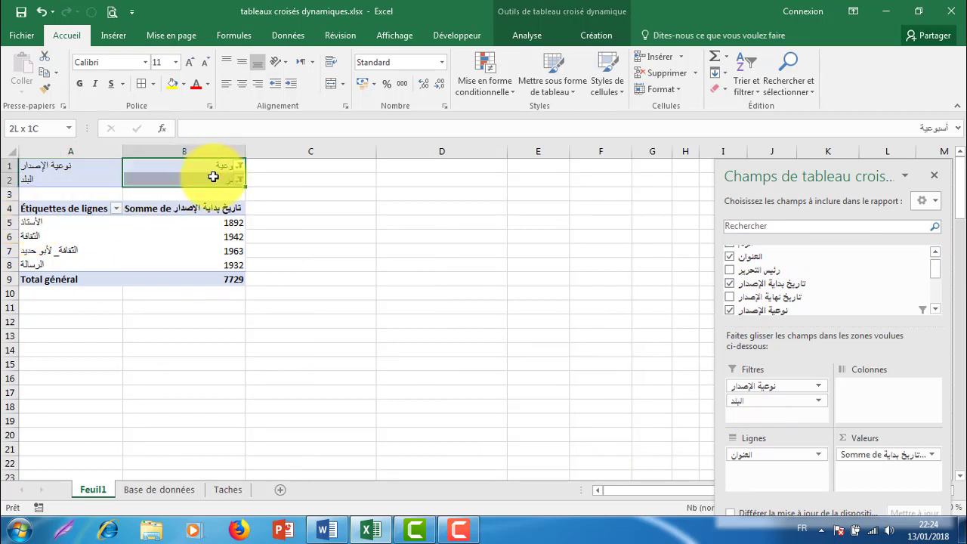
click(244, 85)
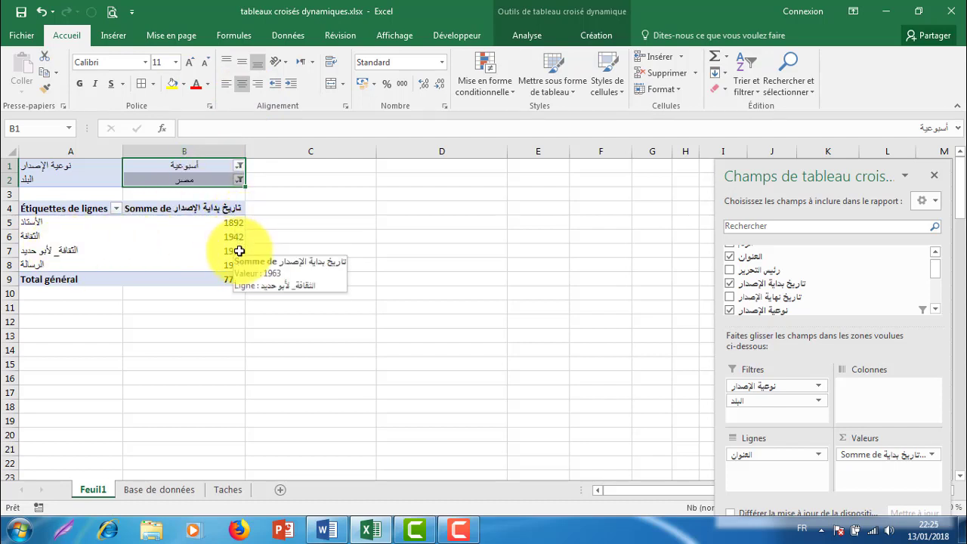
mouse_move(232, 236)
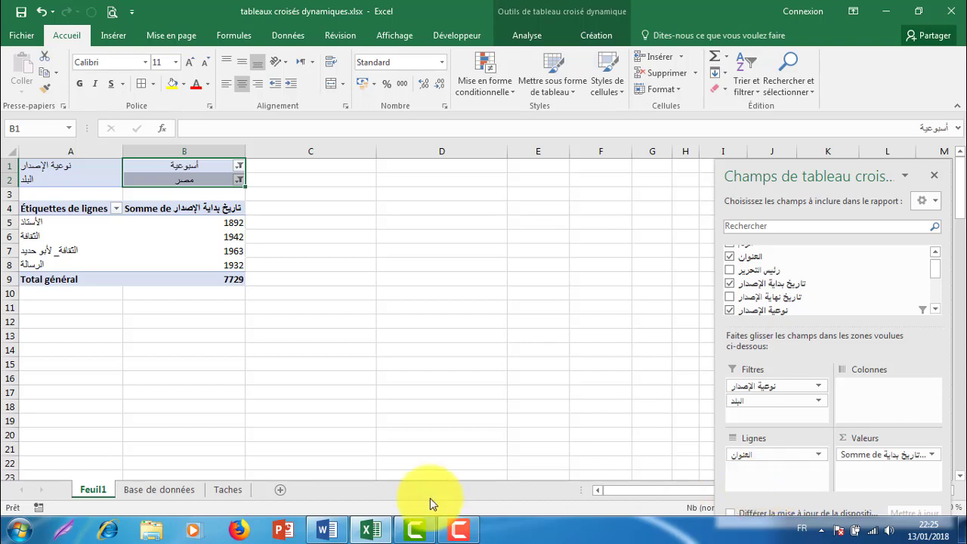
Step: Go to the Taches sheet to read task 17 on 20-year start-date spans
click(227, 490)
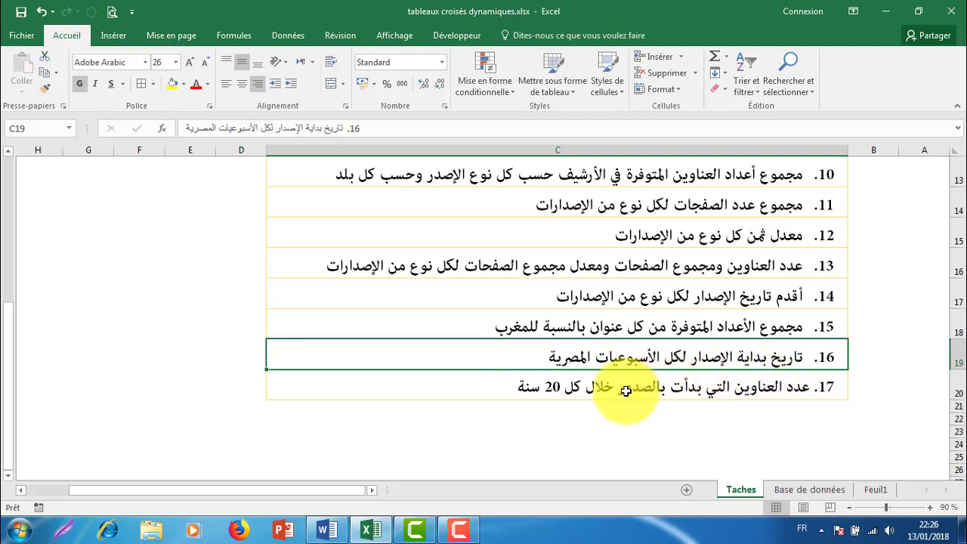
Step: On Feuil1, drop the title rows and country filter, then count titles by start-date rows
click(876, 489)
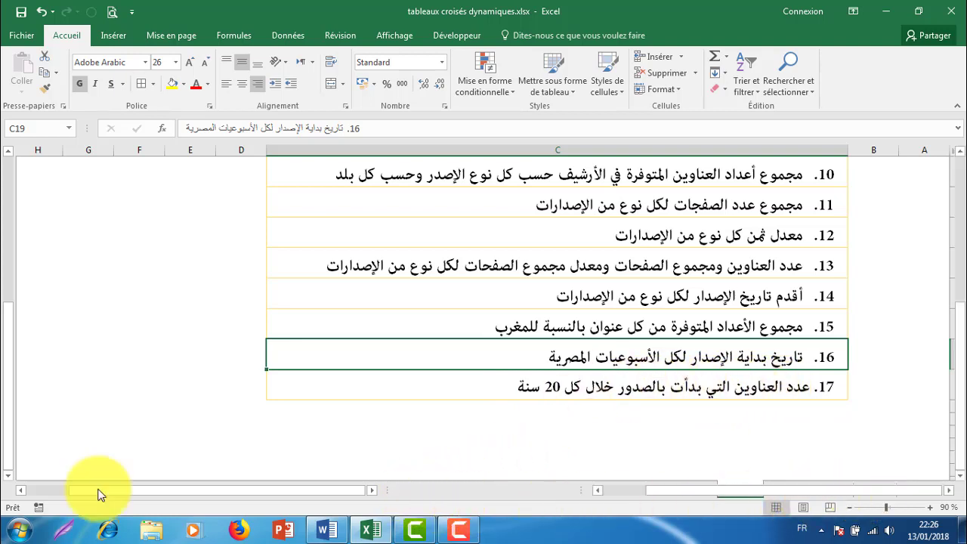
drag(770, 453, 649, 452)
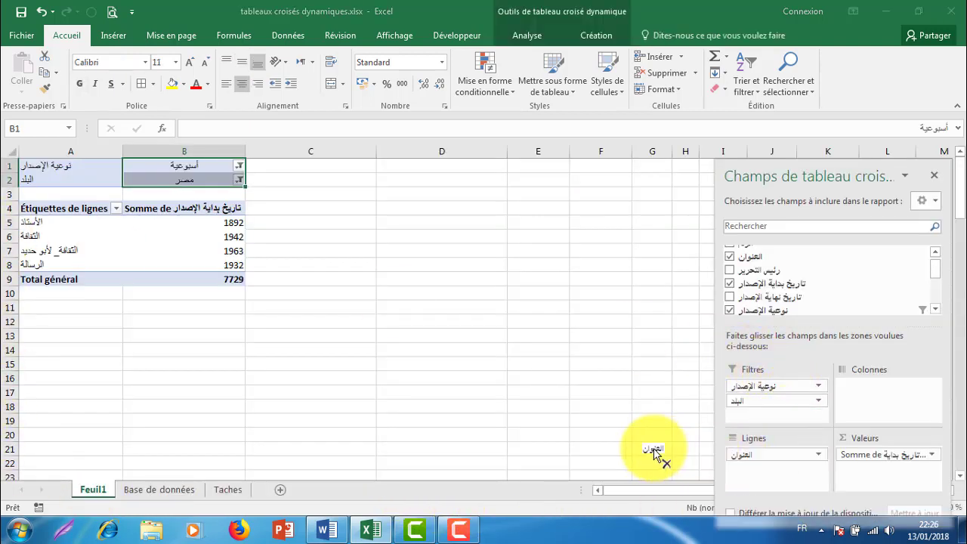
mouse_move(751, 401)
mouse_down()
mouse_move(658, 410)
mouse_move(664, 396)
mouse_up()
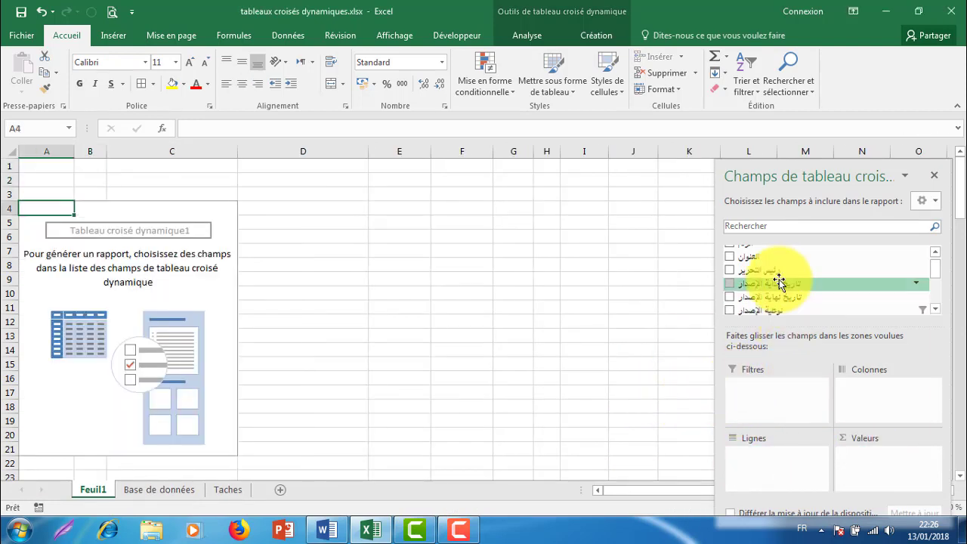
mouse_move(749, 256)
mouse_down()
mouse_move(890, 462)
mouse_move(882, 461)
mouse_up()
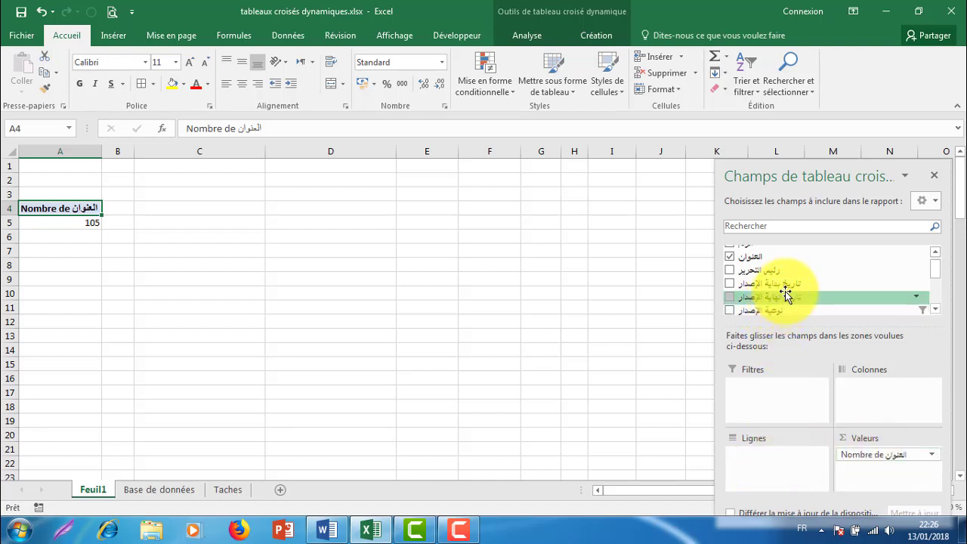
drag(784, 285, 778, 457)
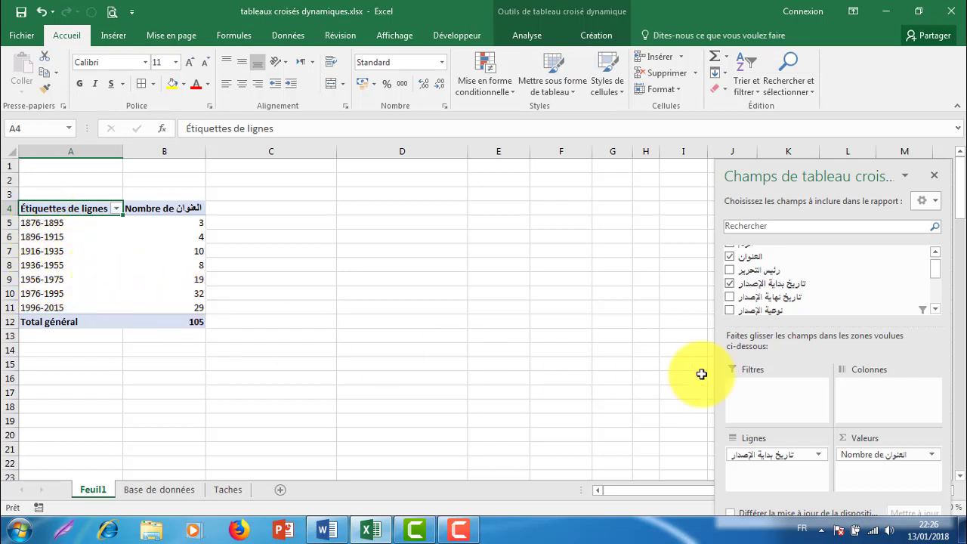
Step: Set the نوعية الإصدار filter to include all publication types
click(915, 310)
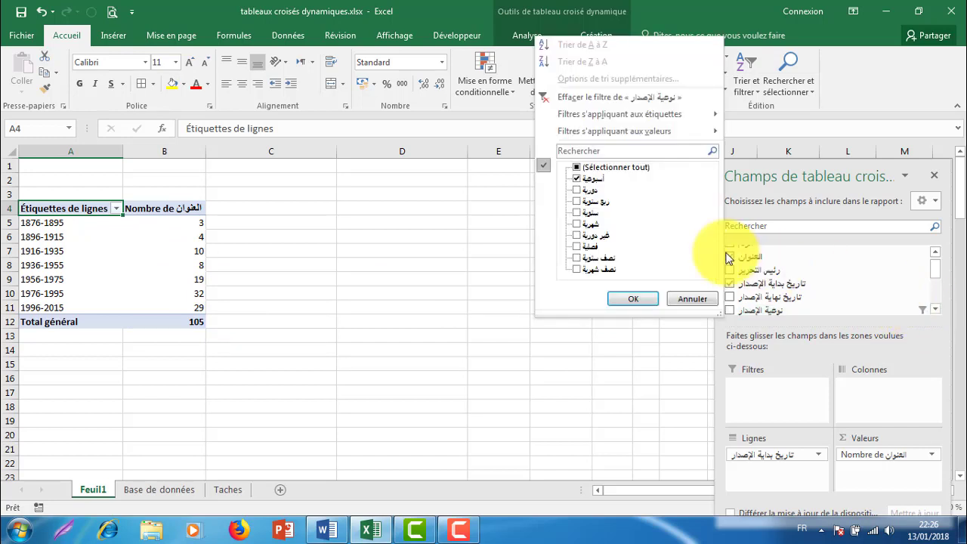
click(576, 180)
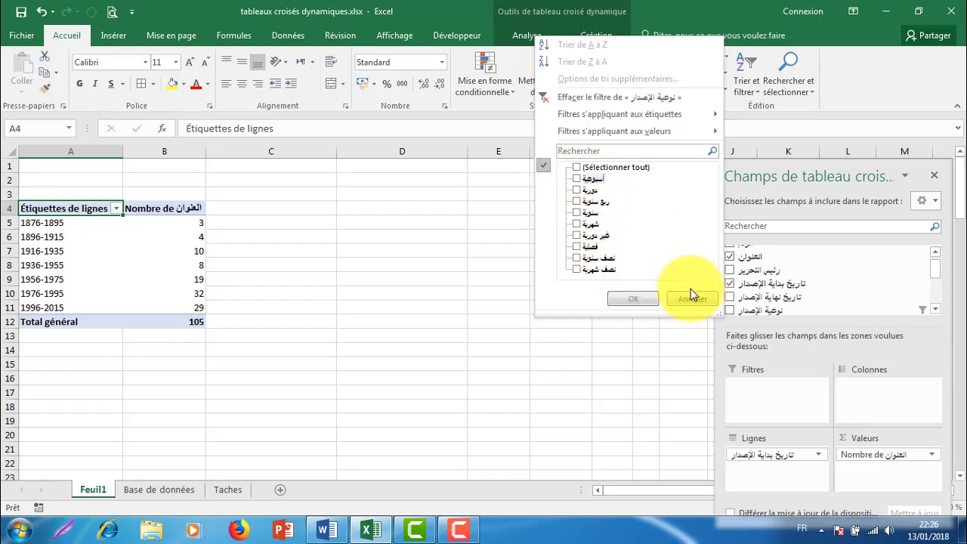
click(580, 167)
click(630, 300)
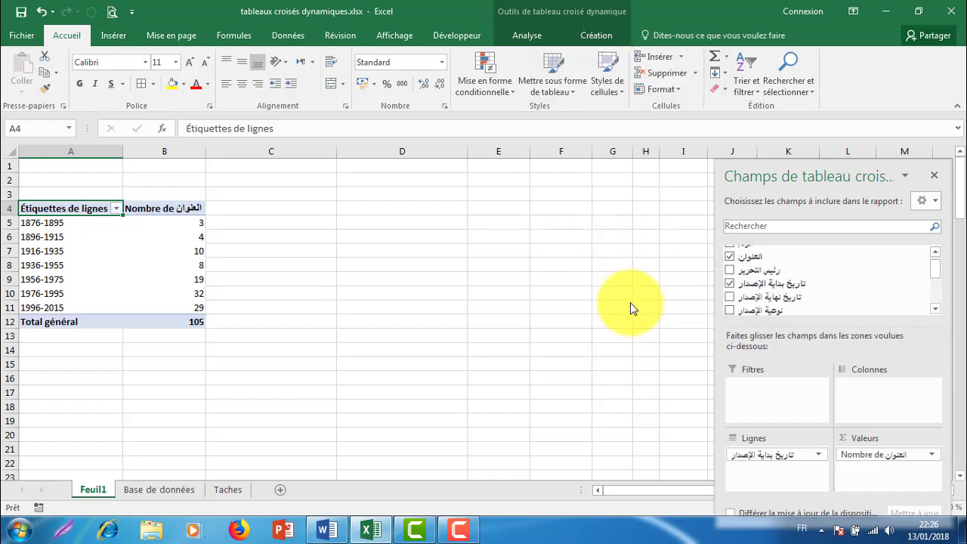
Step: Group the start-date rows into 20-year spans, giving counts 3, 4, 10, 8, 19, 32 and 29
drag(940, 277, 940, 279)
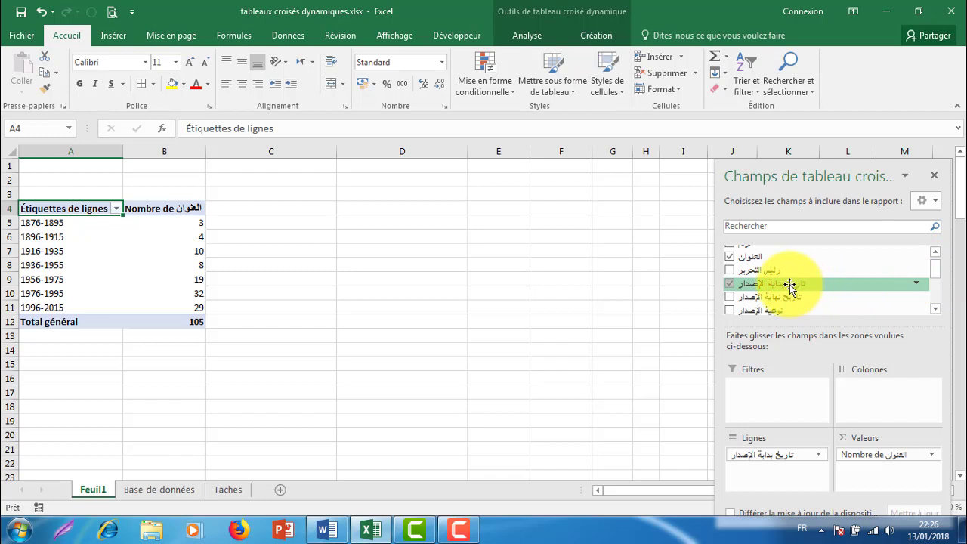
mouse_move(794, 287)
mouse_down()
mouse_move(821, 461)
mouse_move(777, 453)
mouse_up()
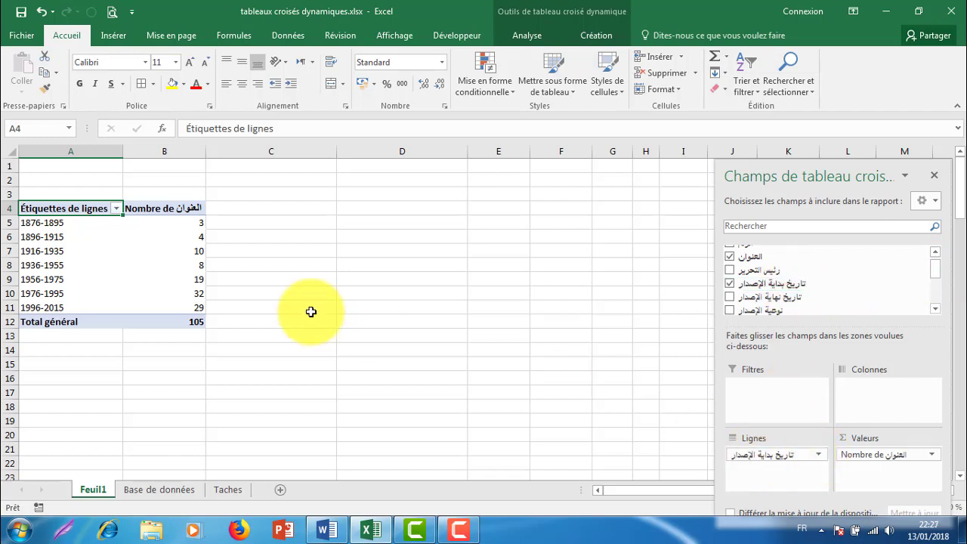
right_click(33, 237)
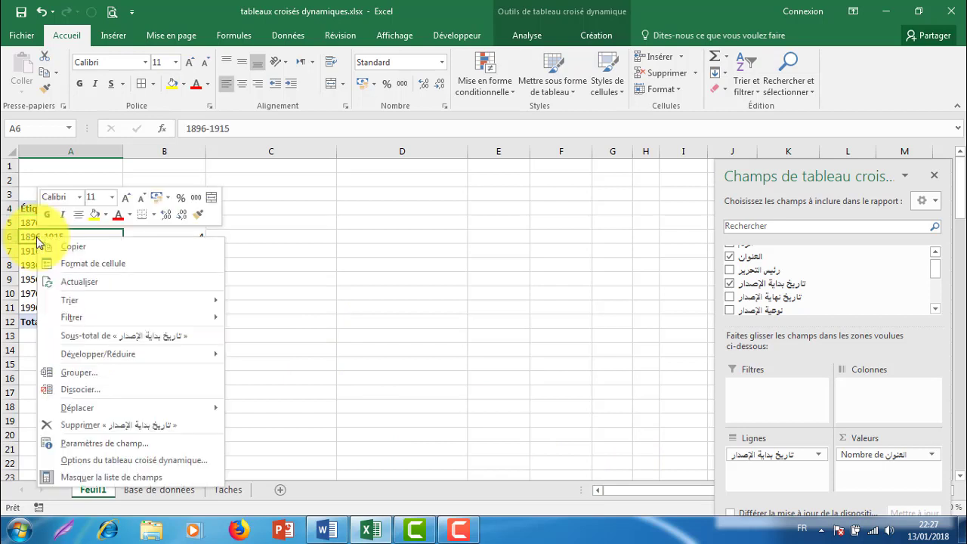
click(82, 372)
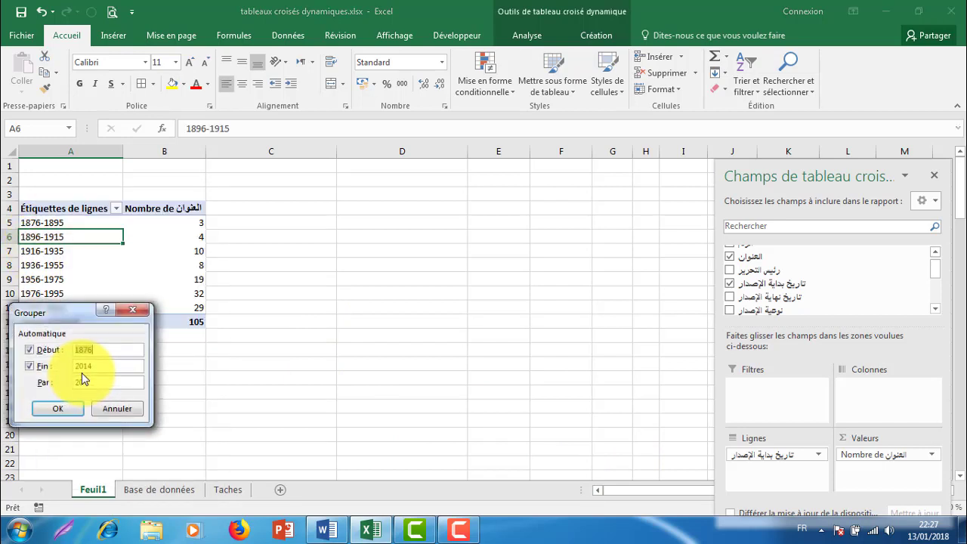
click(71, 384)
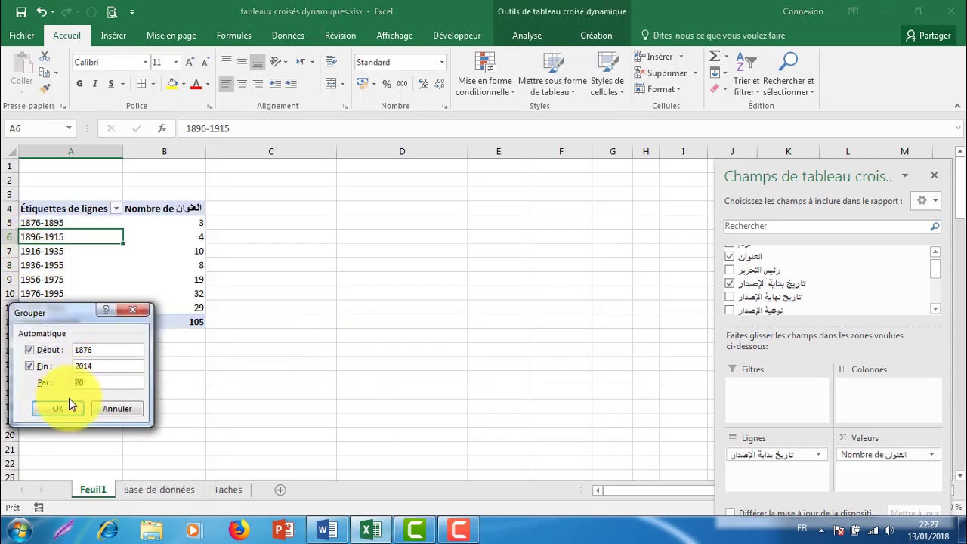
click(68, 406)
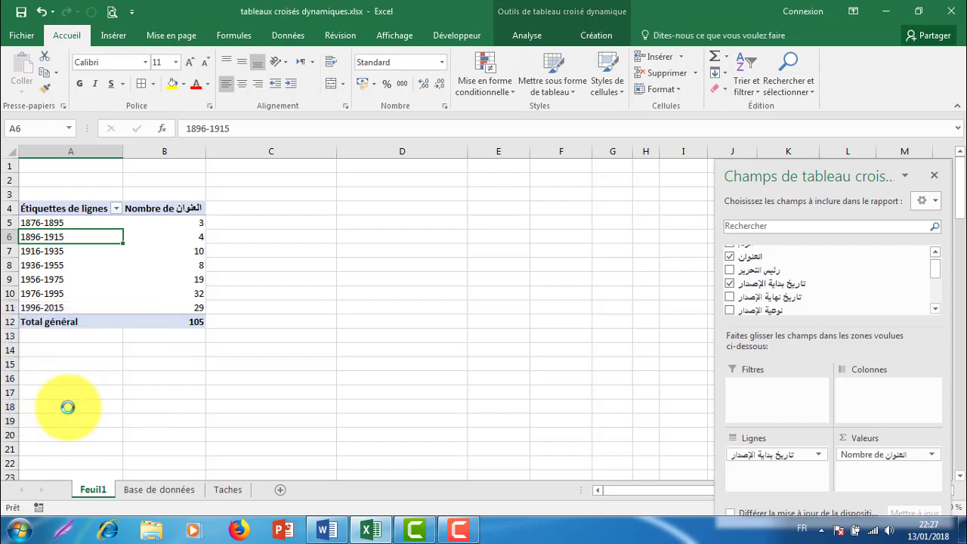
right_click(58, 239)
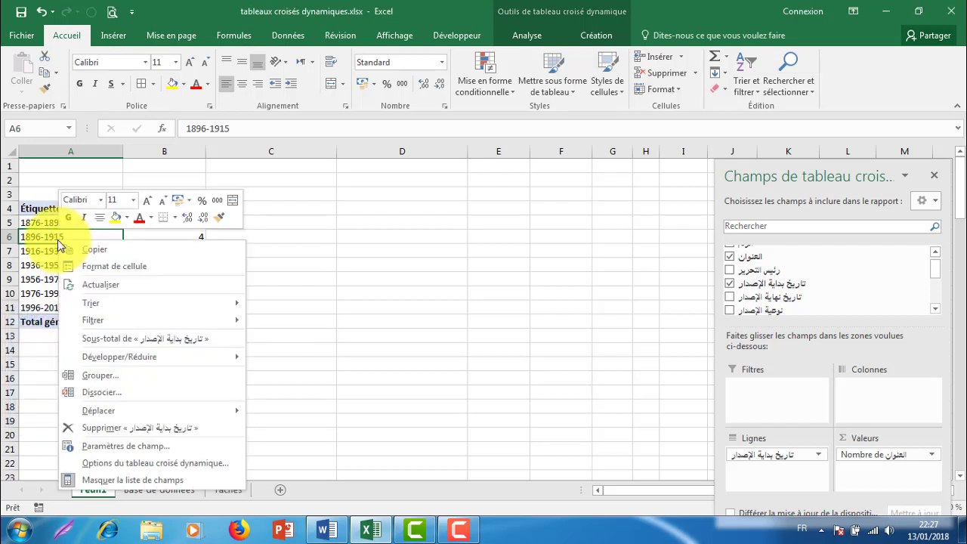
Step: Ungroup the 20-year spans into individual start years and review the per-year title counts
click(95, 392)
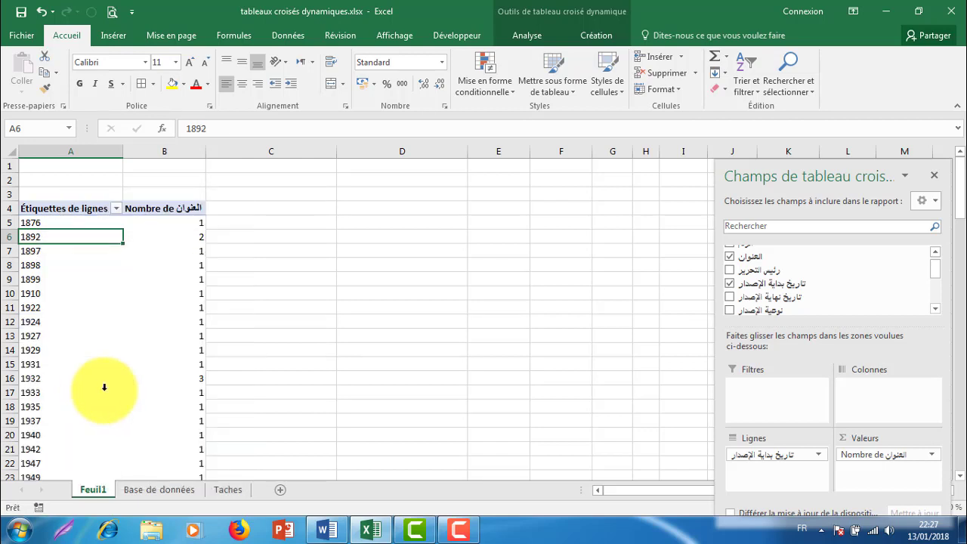
scroll(115, 257, down, 7)
scroll(113, 256, down, 2)
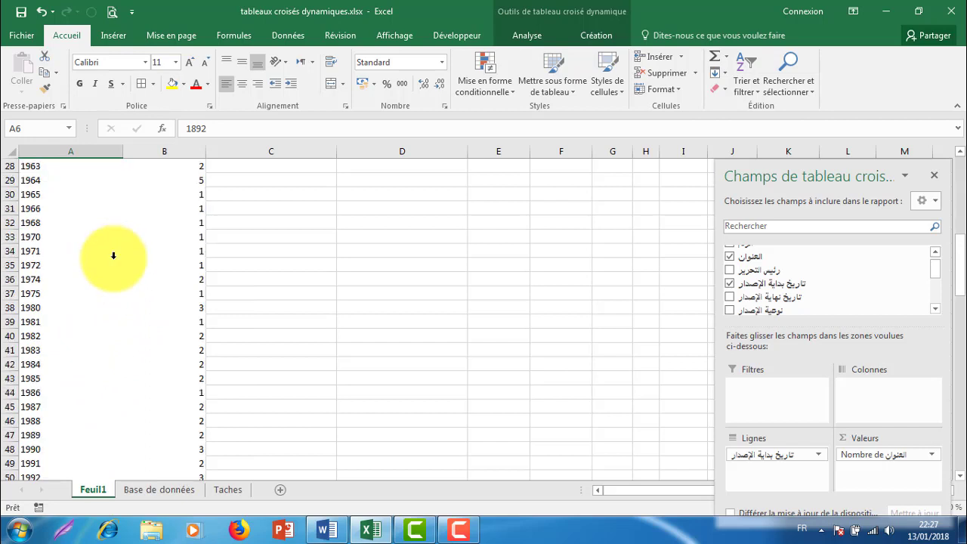
scroll(113, 255, down, 5)
scroll(113, 256, down, 5)
scroll(113, 255, down, 1)
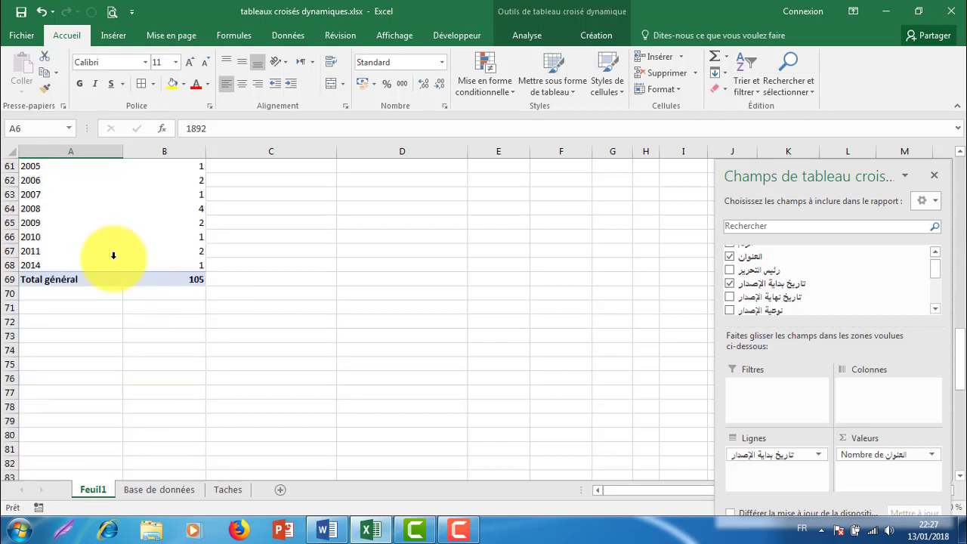
scroll(113, 255, up, 4)
scroll(113, 255, up, 5)
scroll(113, 256, up, 5)
scroll(113, 256, up, 1)
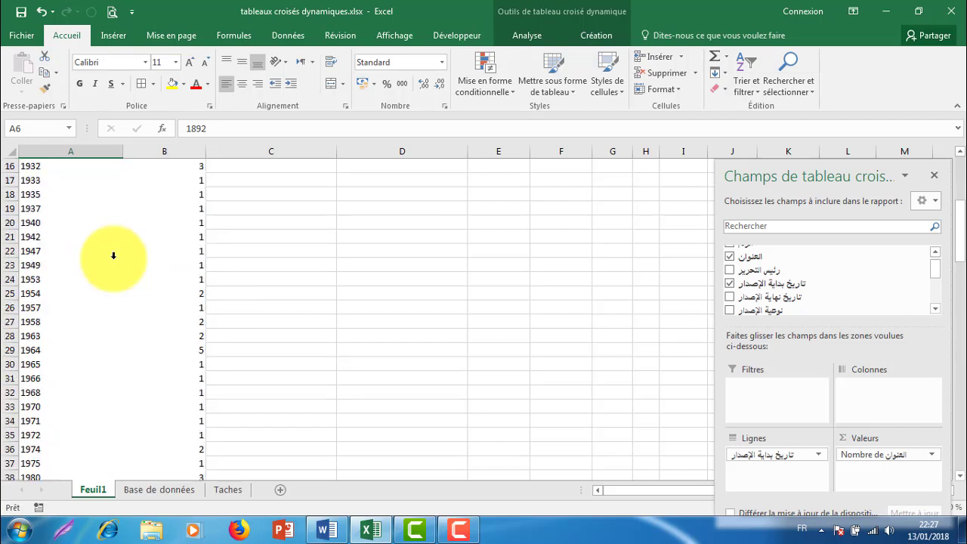
scroll(114, 255, up, 3)
scroll(112, 259, up, 2)
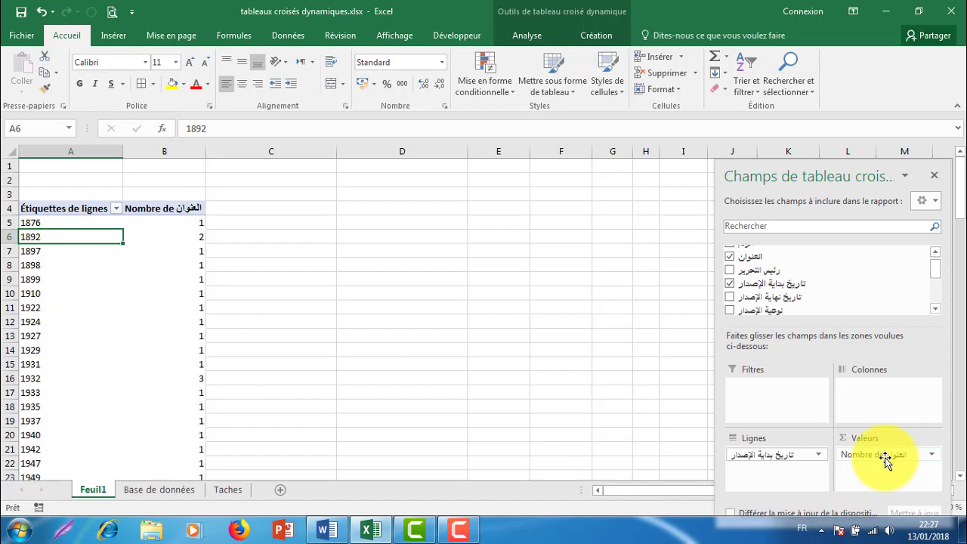
scroll(144, 277, down, 2)
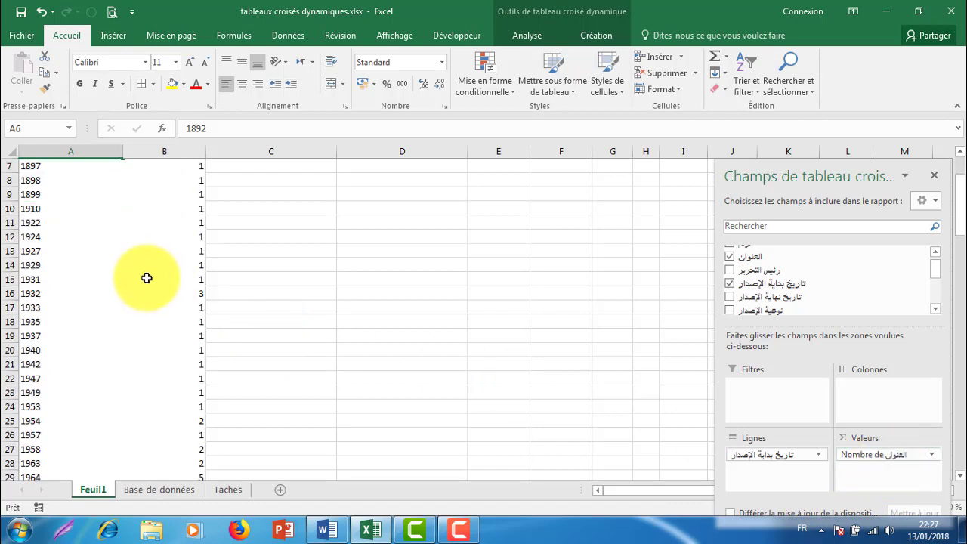
scroll(147, 278, down, 5)
scroll(147, 278, down, 4)
scroll(148, 278, down, 6)
scroll(147, 278, down, 3)
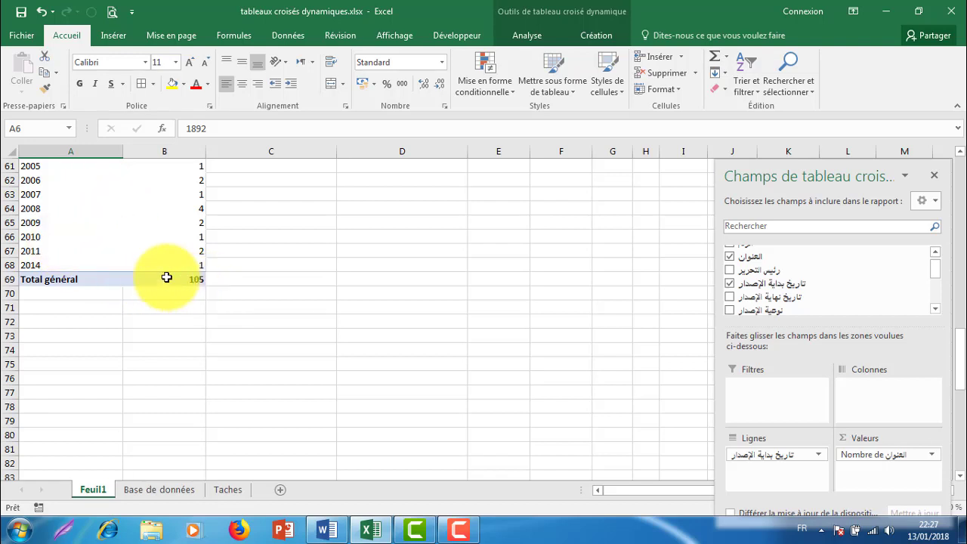
scroll(173, 261, up, 3)
scroll(174, 257, up, 4)
scroll(173, 257, up, 5)
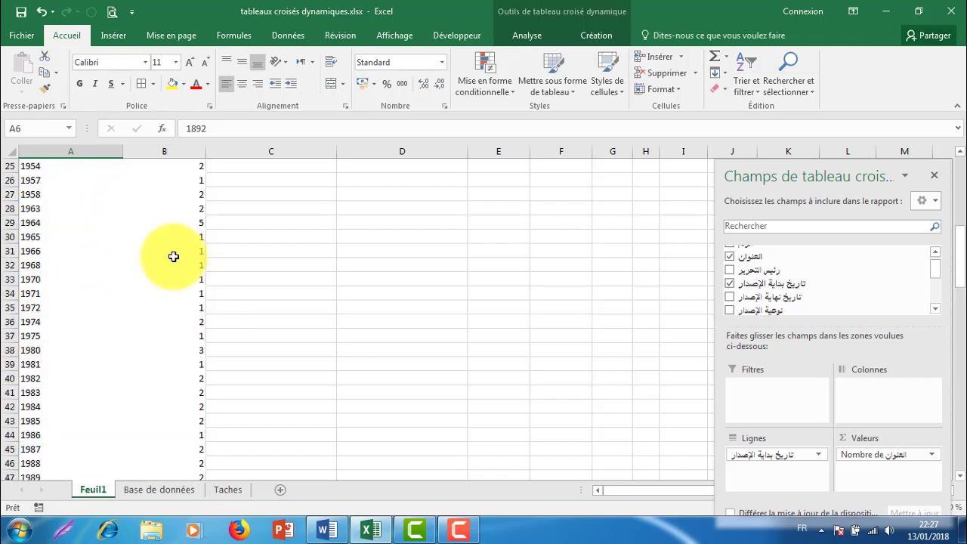
scroll(173, 255, up, 5)
scroll(173, 253, up, 3)
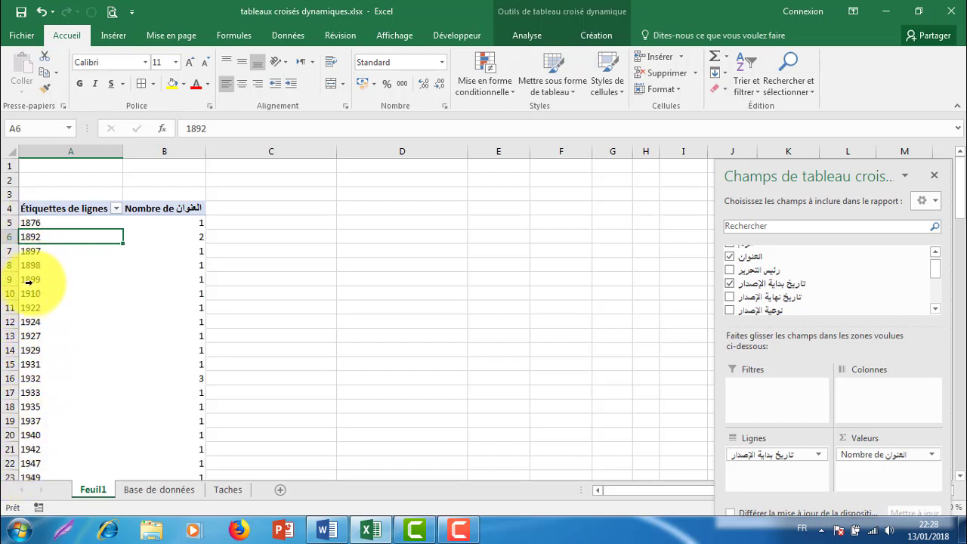
right_click(33, 265)
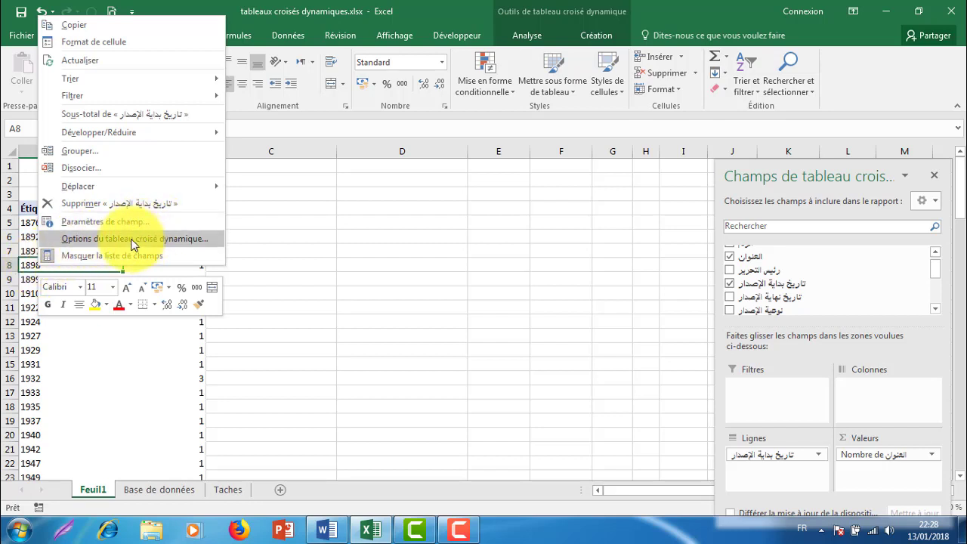
click(87, 157)
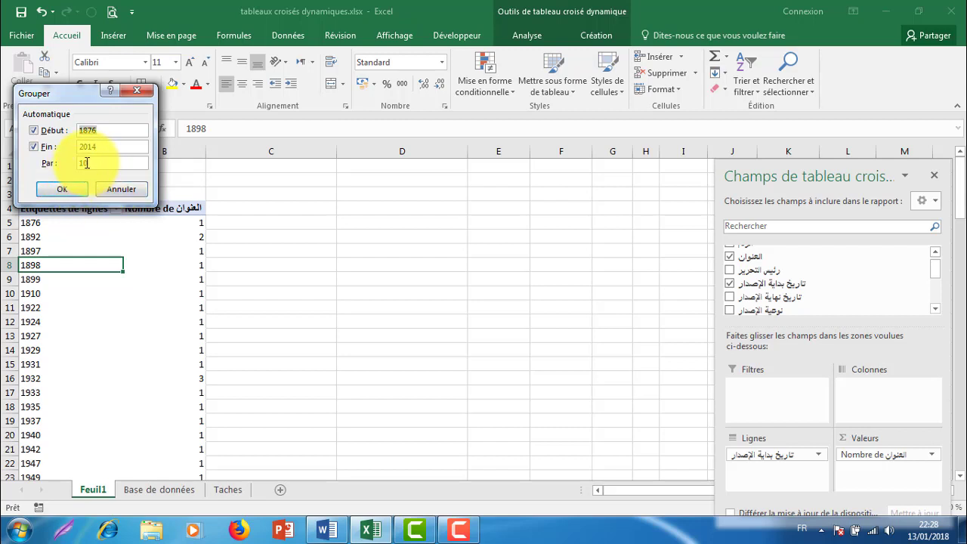
click(113, 190)
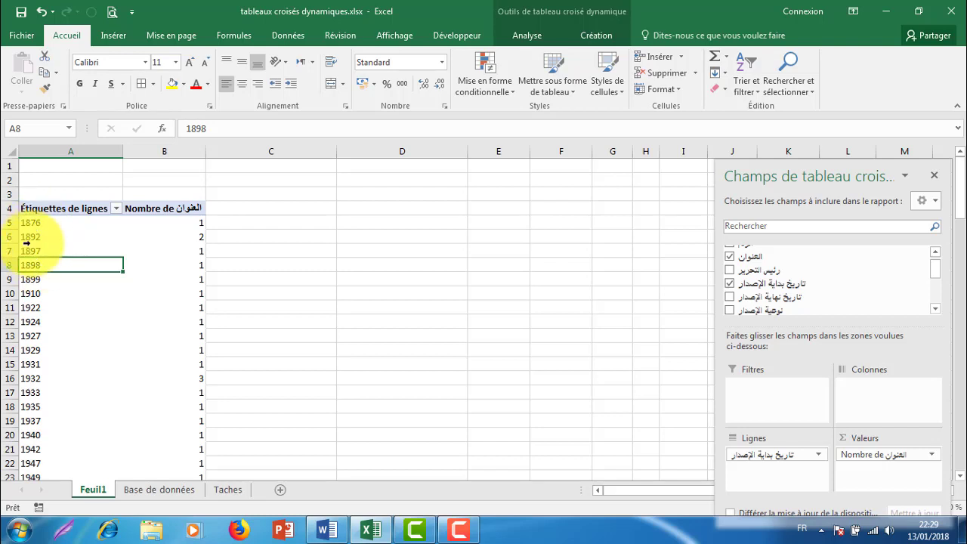
Step: Open the Grouper settings for the pivot's start-year labels, then cancel them
right_click(29, 236)
mouse_move(81, 322)
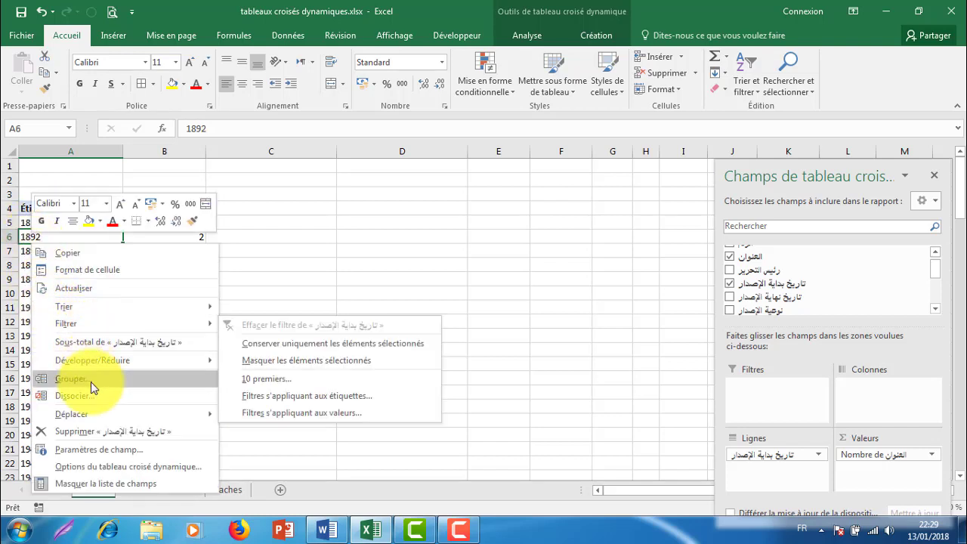
click(91, 380)
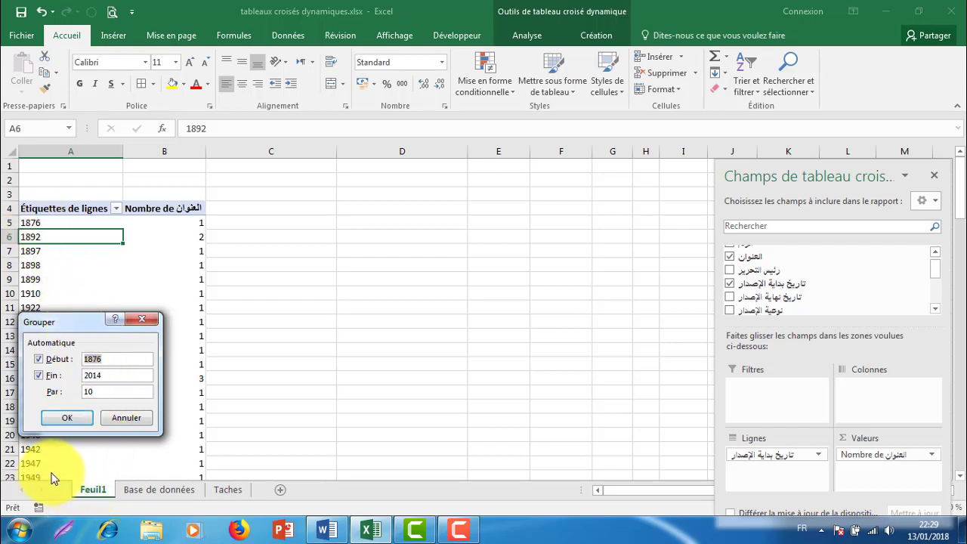
click(124, 419)
Step: Review the year rows further down, then reopen the Grouper dialog for the start years
scroll(67, 435, down, 2)
scroll(66, 428, down, 2)
scroll(66, 428, down, 2)
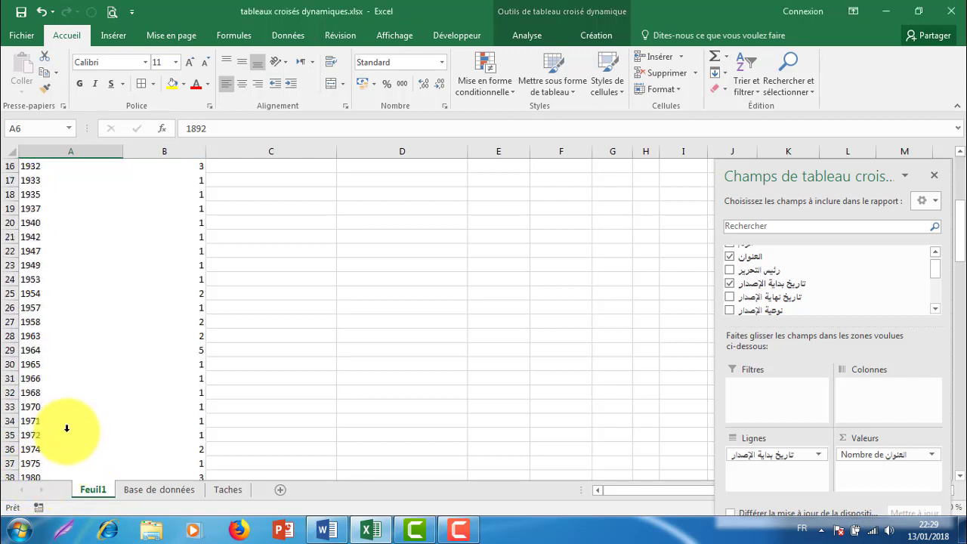
scroll(67, 428, down, 4)
scroll(66, 429, down, 5)
scroll(66, 428, down, 7)
scroll(67, 429, down, 1)
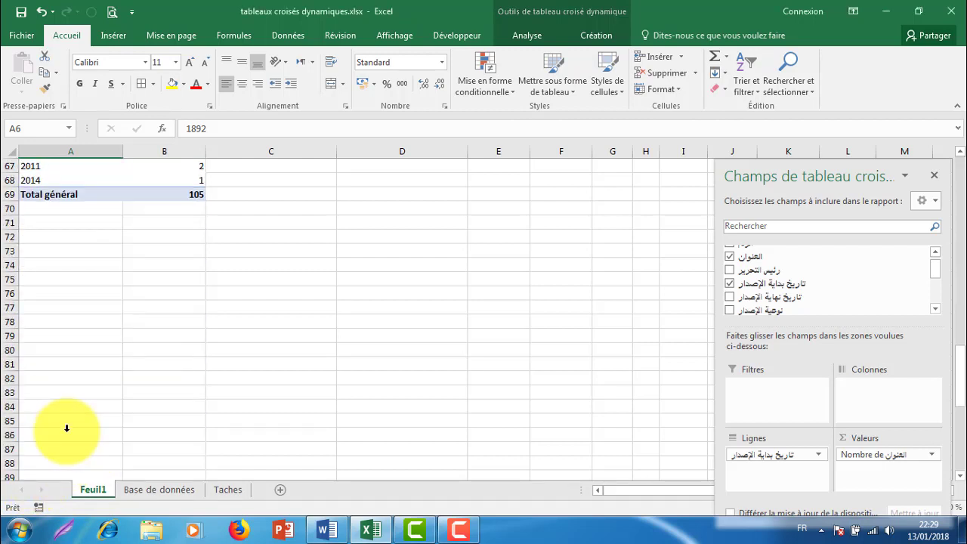
scroll(67, 428, up, 1)
scroll(93, 320, up, 5)
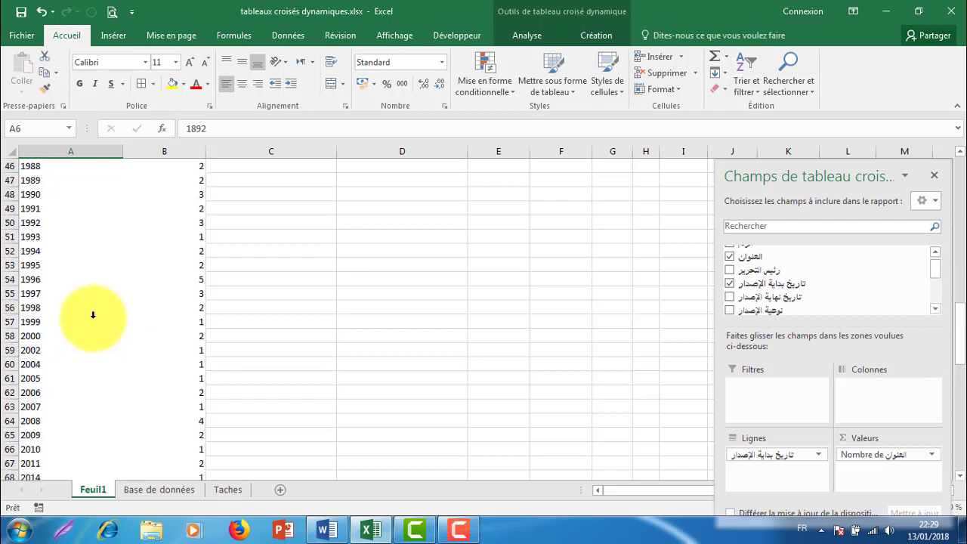
scroll(68, 283, up, 2)
right_click(41, 252)
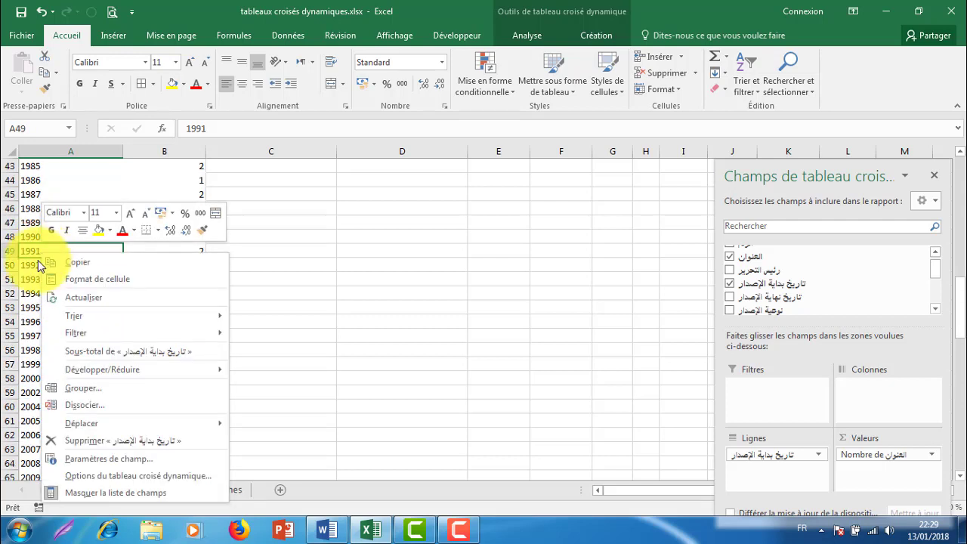
click(103, 388)
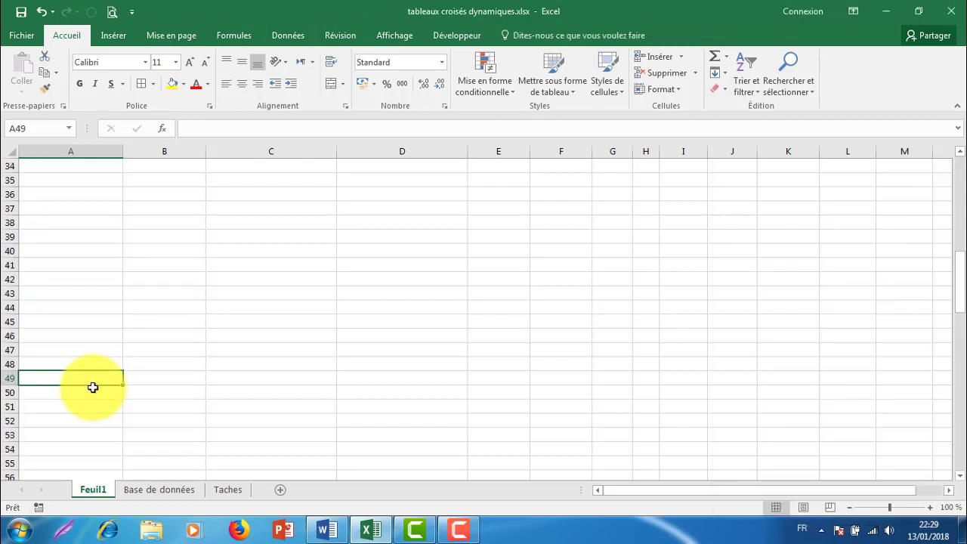
scroll(93, 387, up, 9)
scroll(93, 388, up, 2)
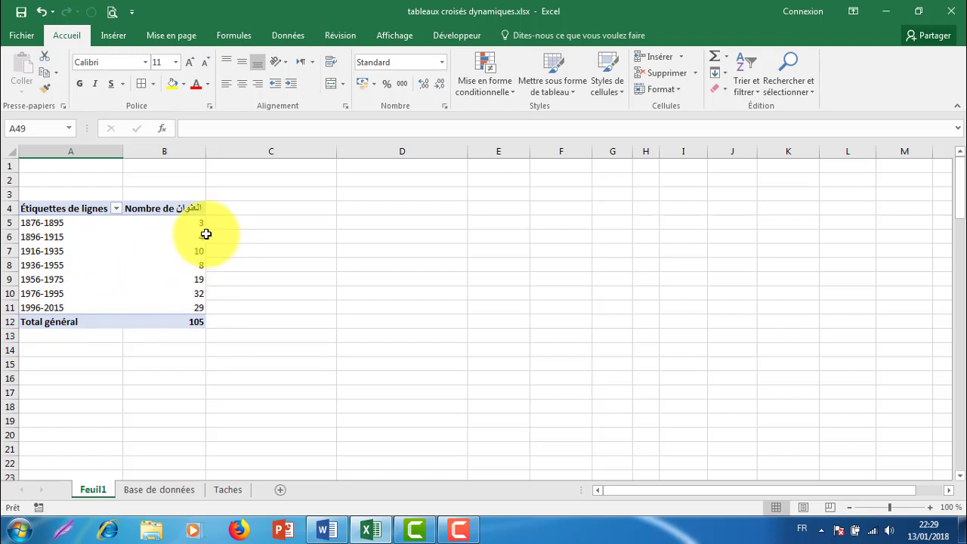
mouse_move(204, 223)
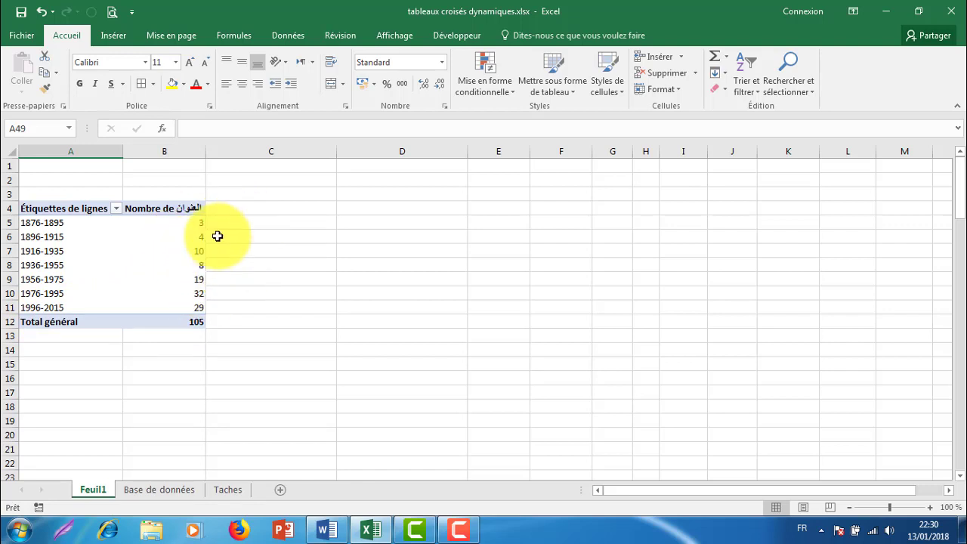
Step: Insert a Histogramme groupé pivot chart of title counts for the pivot table's 20-year spans
click(148, 250)
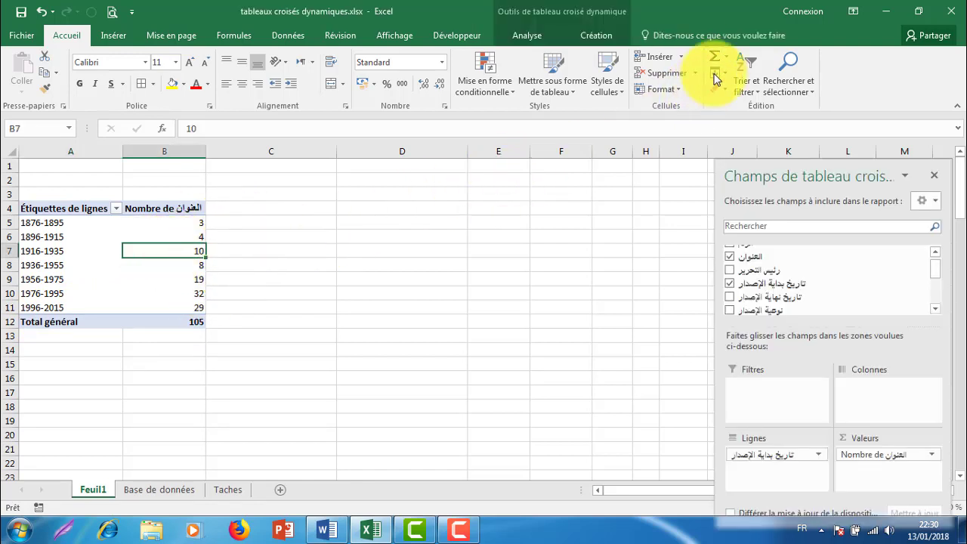
click(586, 38)
click(531, 34)
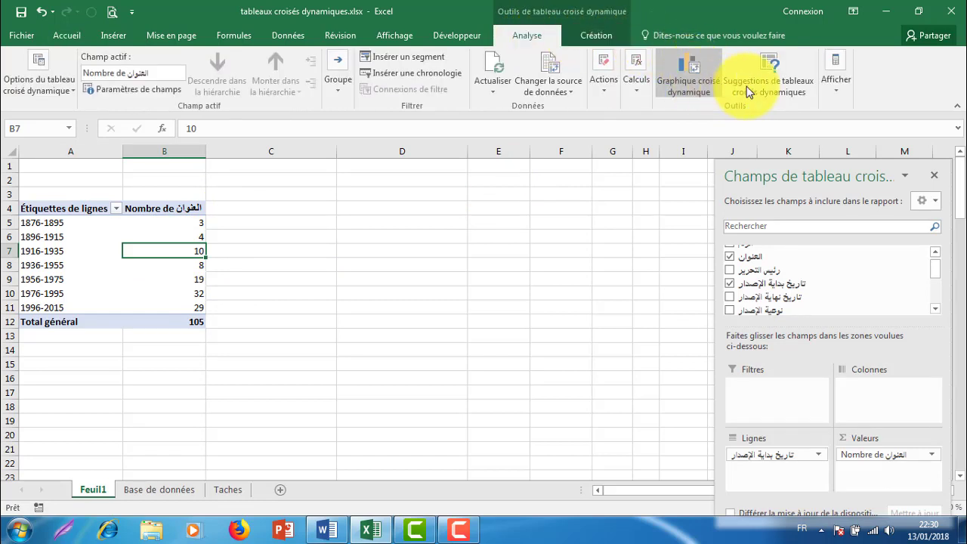
click(688, 72)
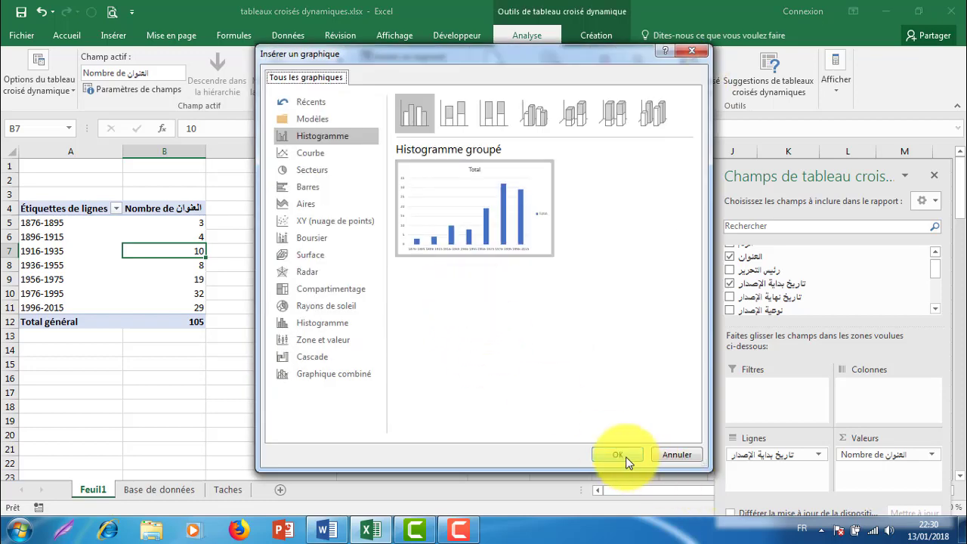
click(297, 186)
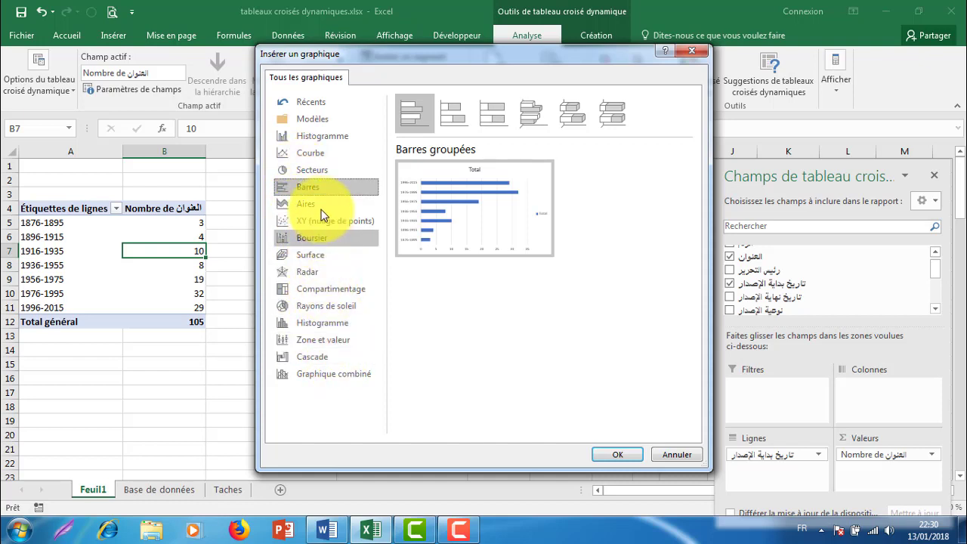
click(305, 152)
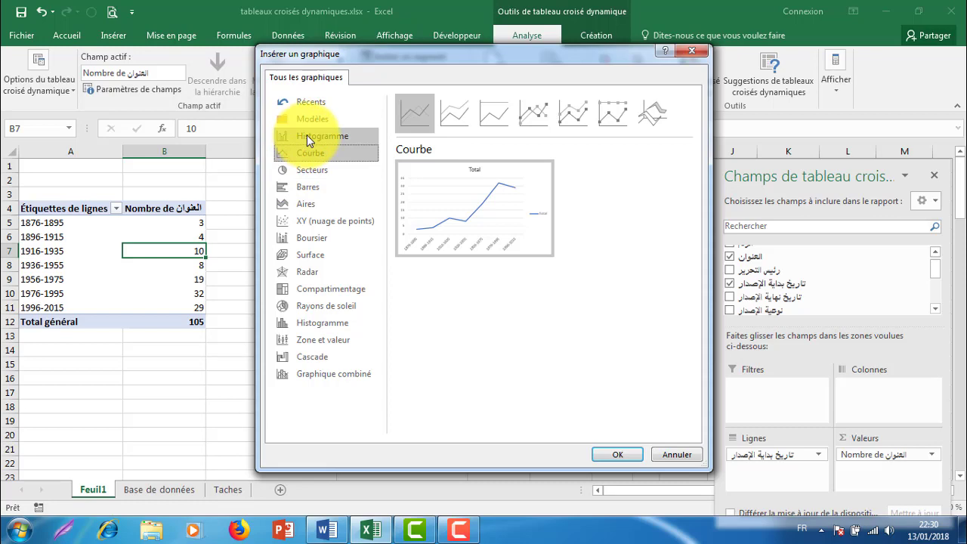
click(307, 135)
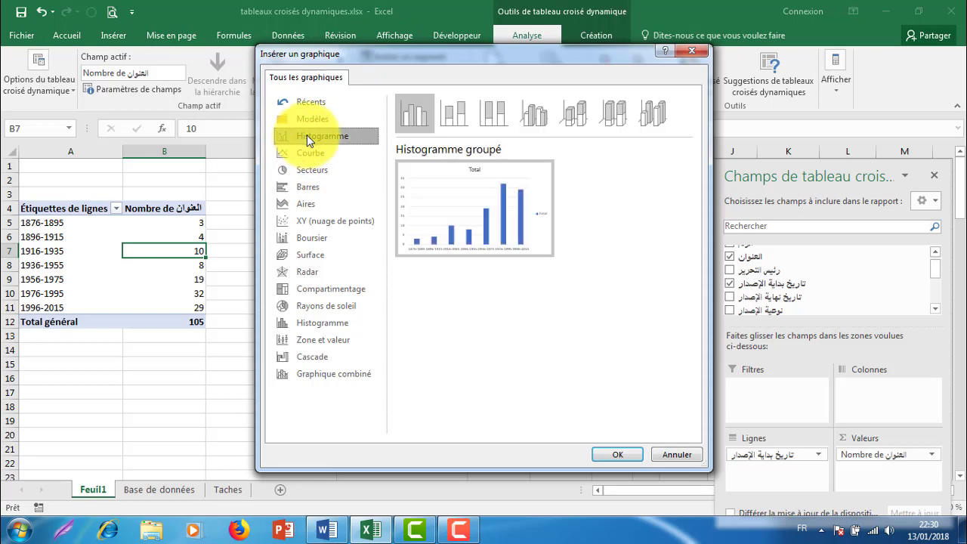
click(616, 454)
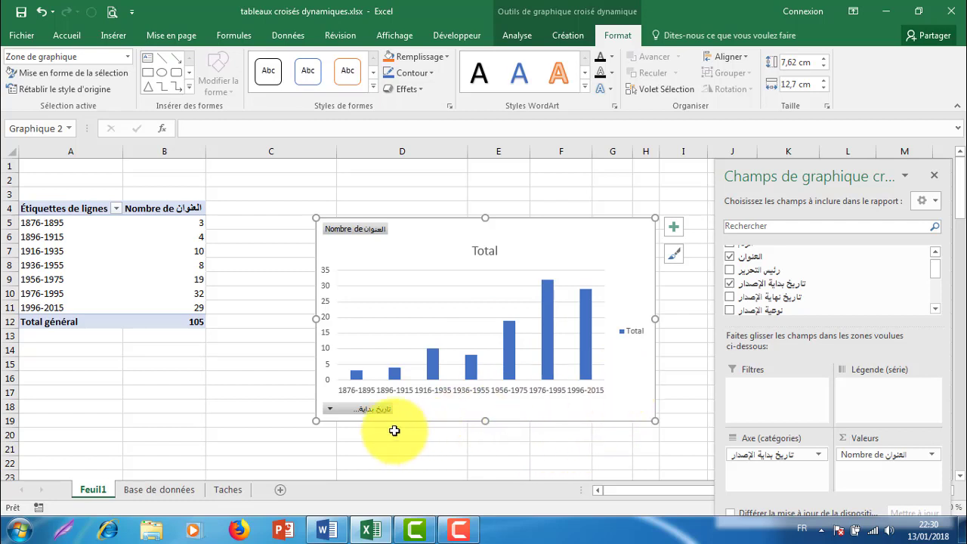
Step: Enlarge the pivot chart and move it up beside the pivot table
drag(370, 414, 370, 417)
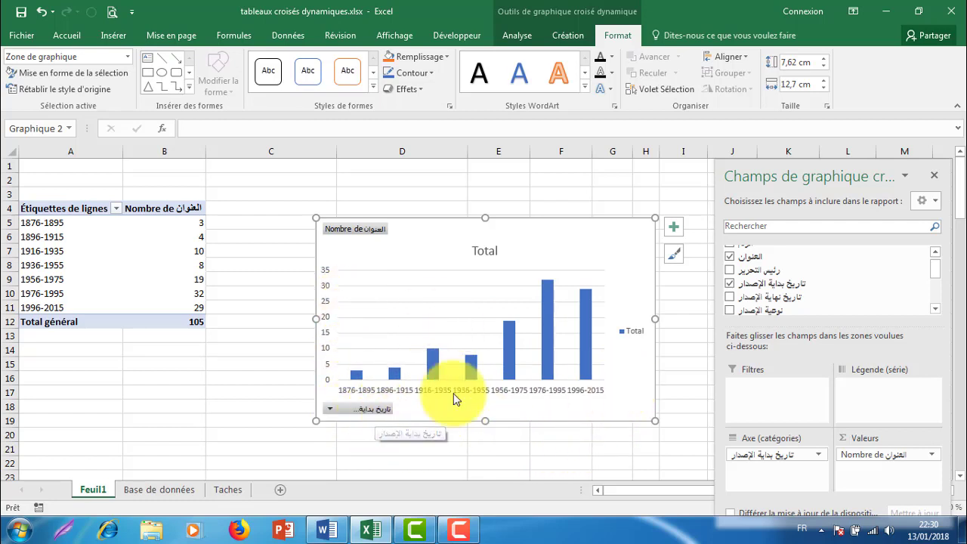
drag(377, 420, 453, 395)
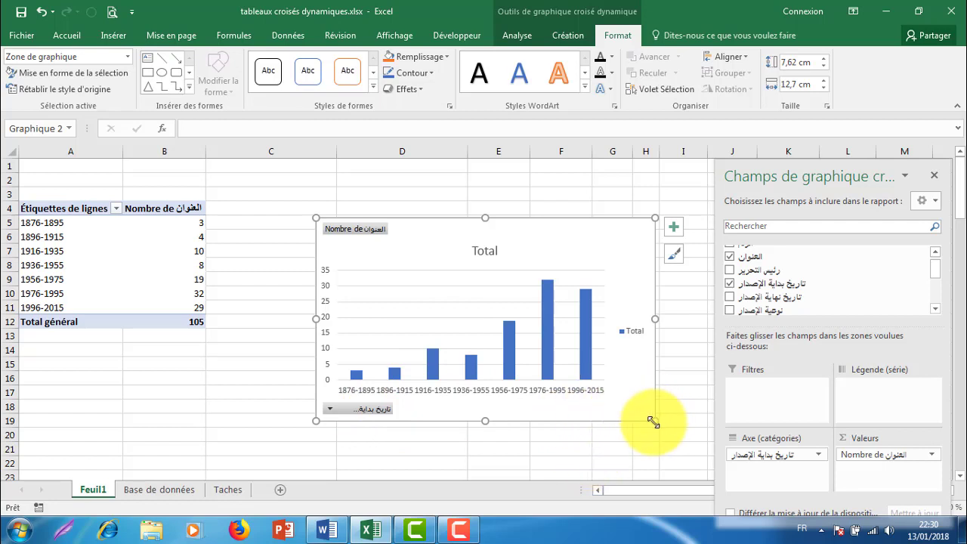
drag(661, 420, 673, 433)
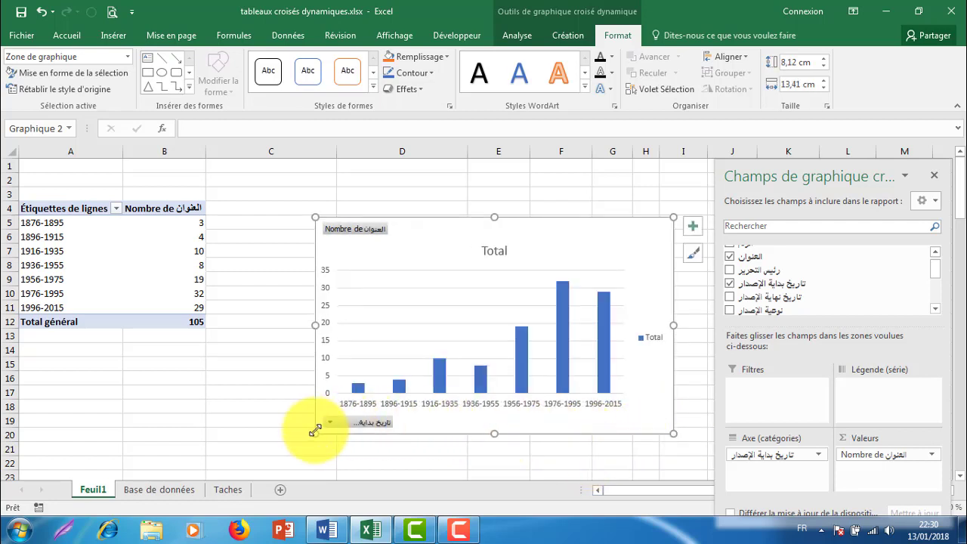
drag(315, 433, 290, 440)
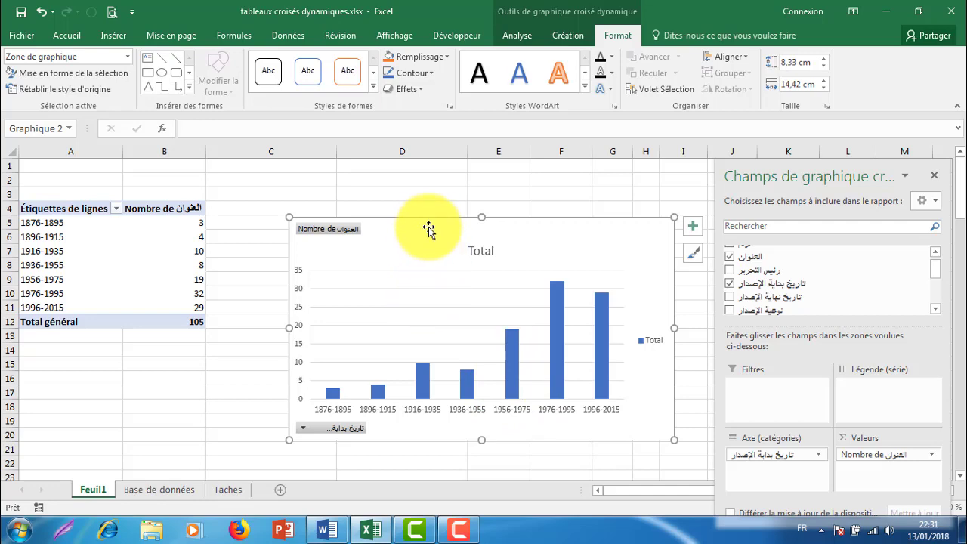
drag(400, 208, 400, 197)
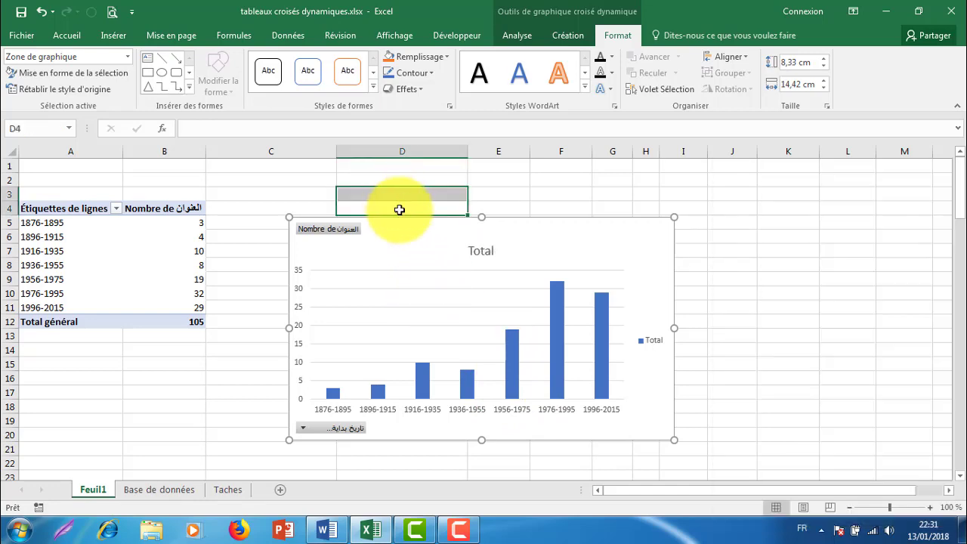
click(424, 233)
drag(449, 222, 388, 195)
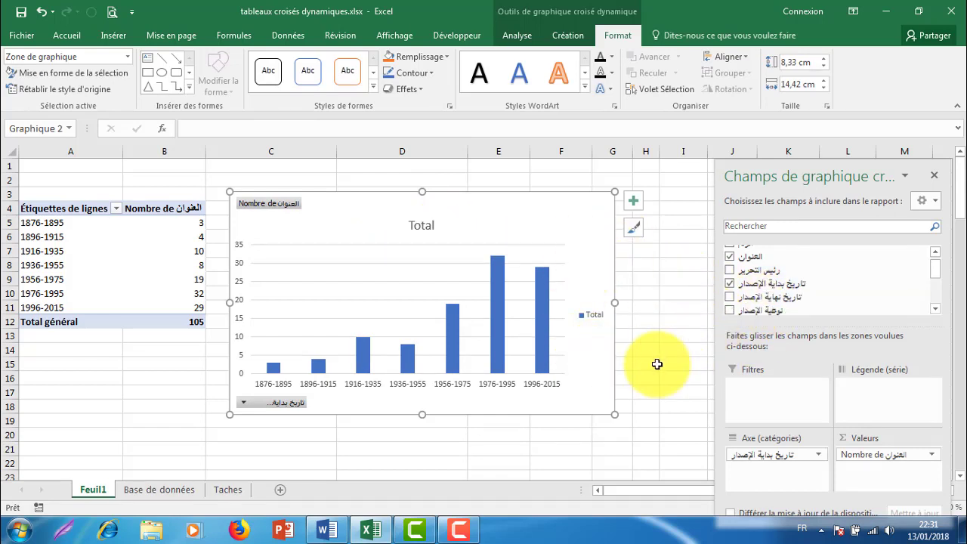
Step: Go to the Taches sheet and return to the top of the task list
click(229, 490)
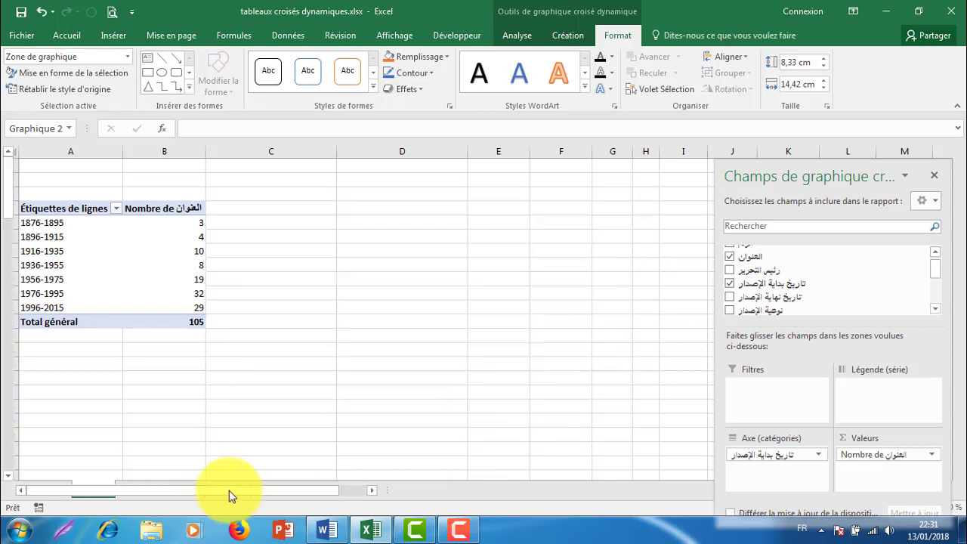
scroll(906, 292, up, 2)
scroll(799, 281, up, 2)
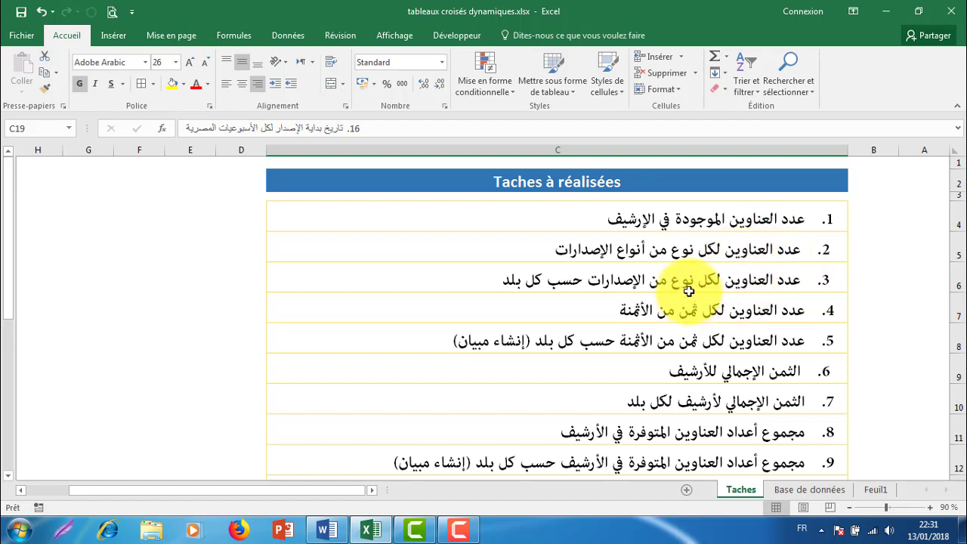
scroll(688, 291, down, 1)
scroll(687, 283, down, 1)
scroll(642, 310, down, 1)
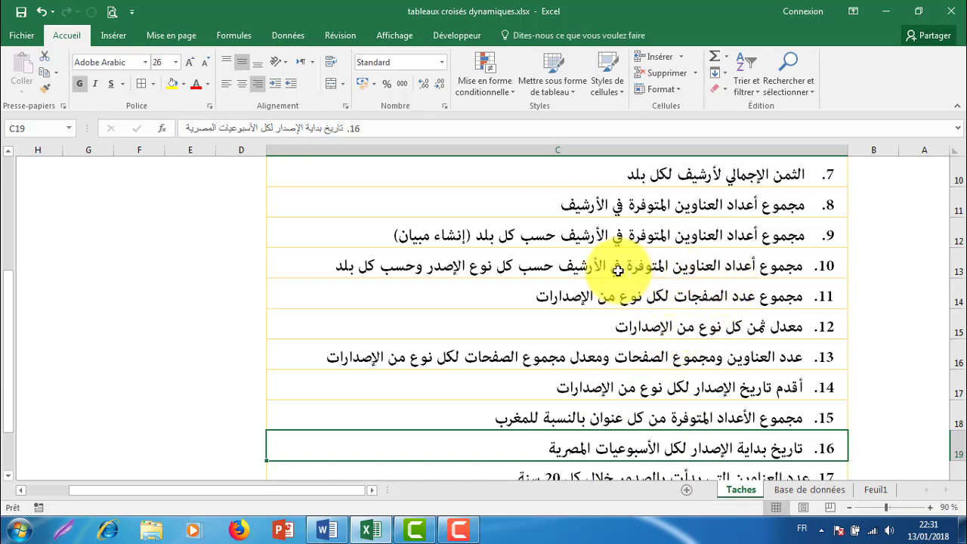
Step: Show the Base de données source sheet and select cell G5
click(807, 490)
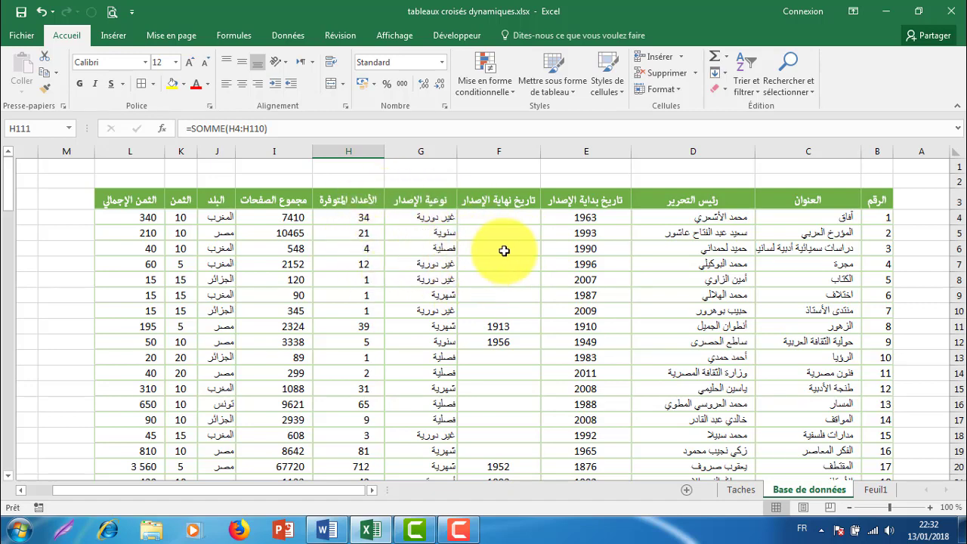
click(418, 233)
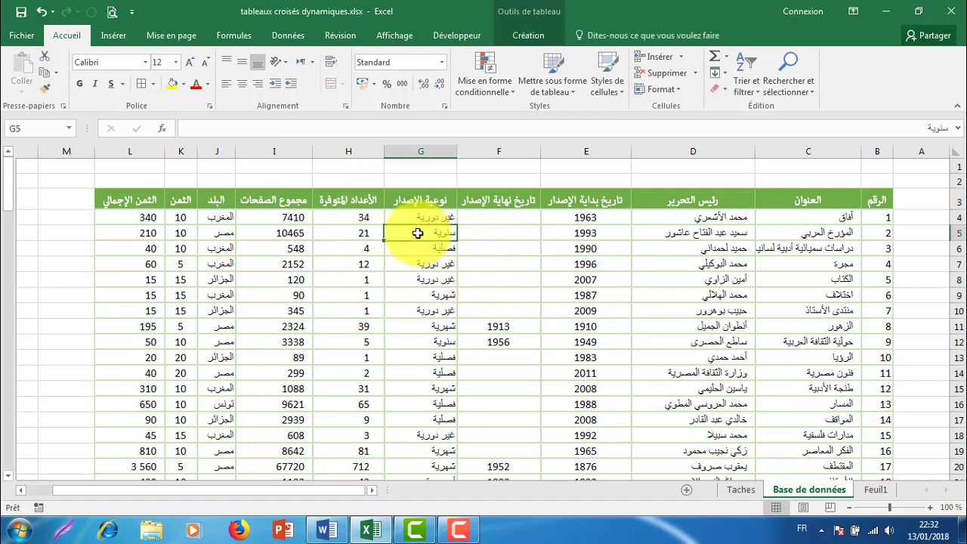